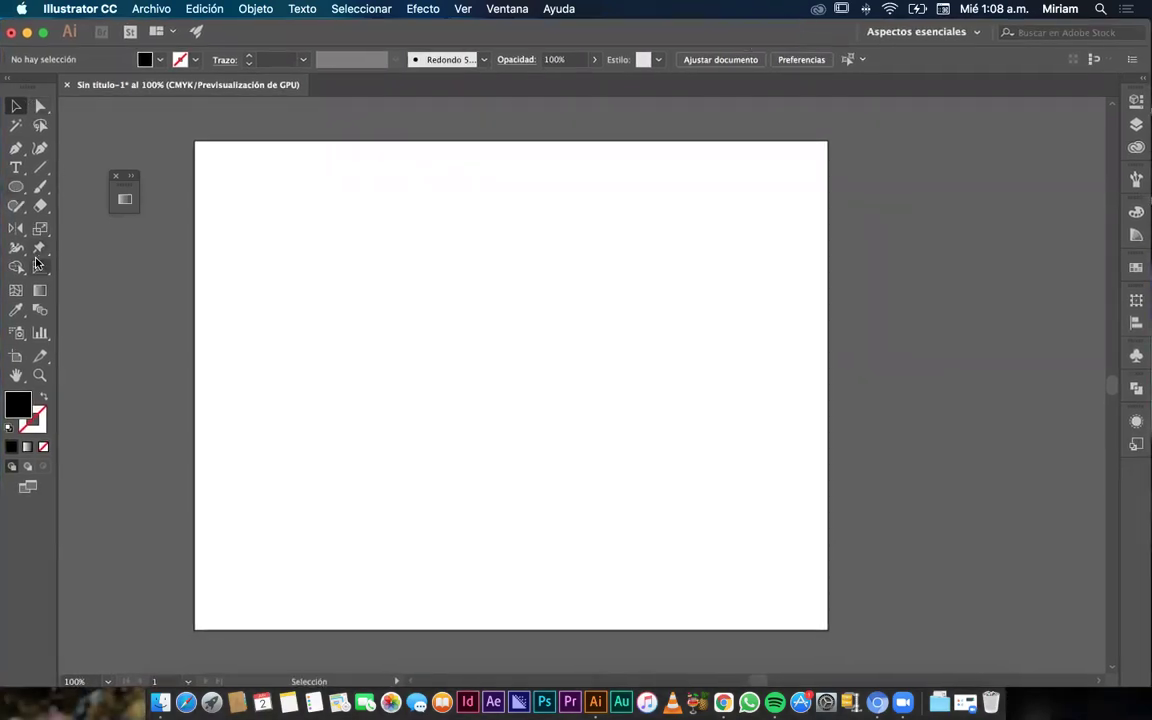
Create an area text frame filled with placeholder text in the artboard's upper-left region and select the frame.
click(14, 171)
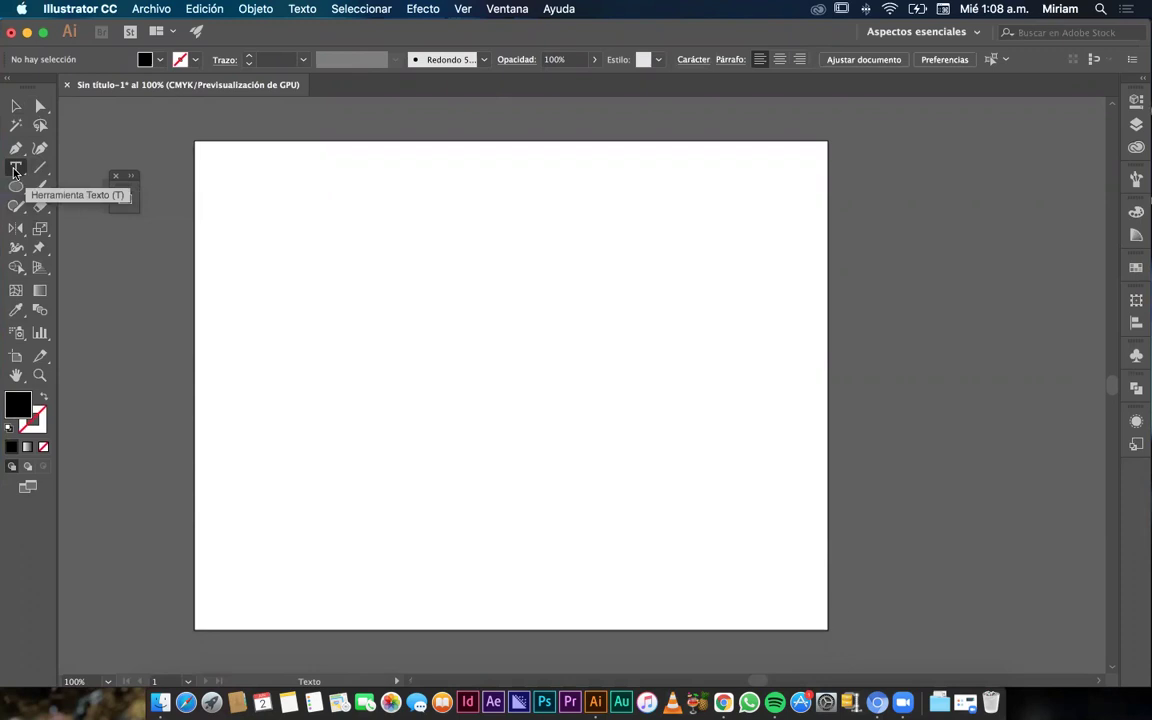
click(15, 105)
click(16, 170)
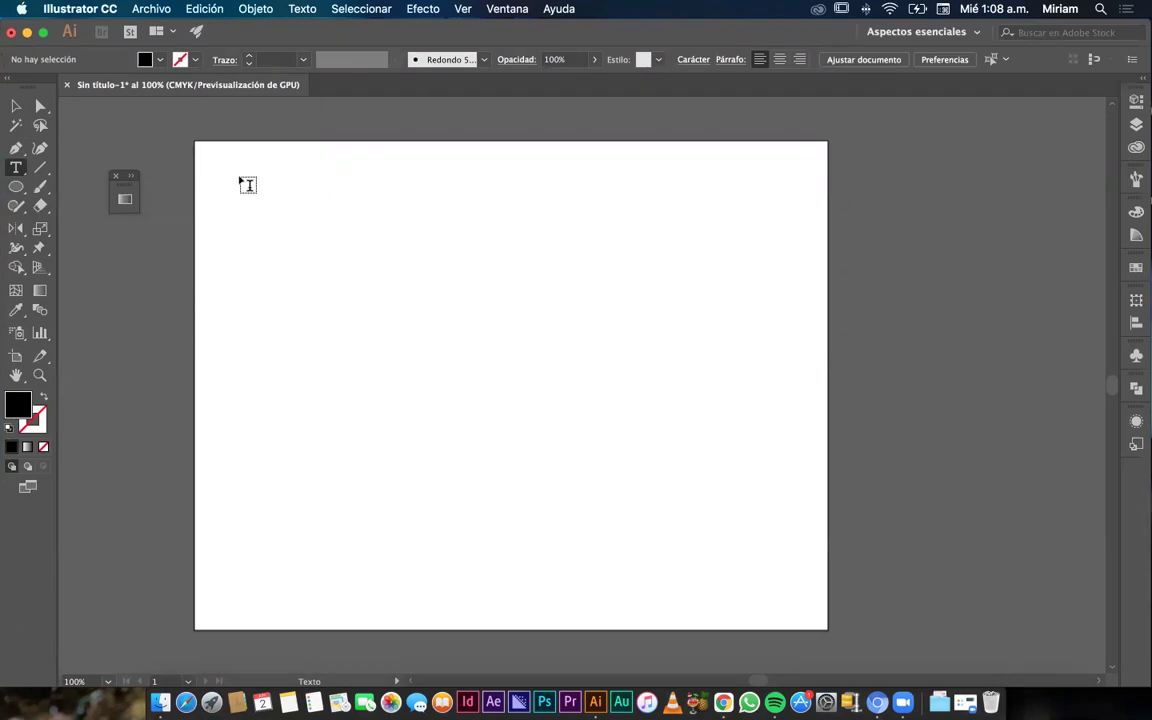
drag(248, 185, 453, 366)
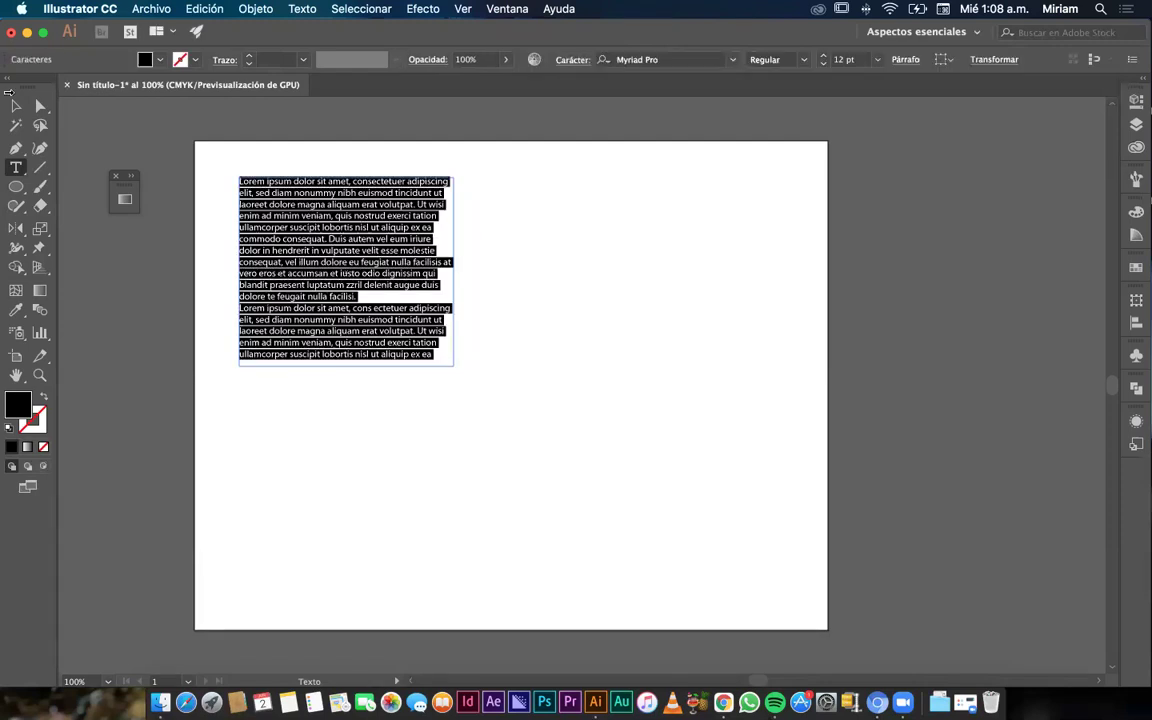
click(9, 103)
click(500, 328)
click(399, 268)
click(513, 281)
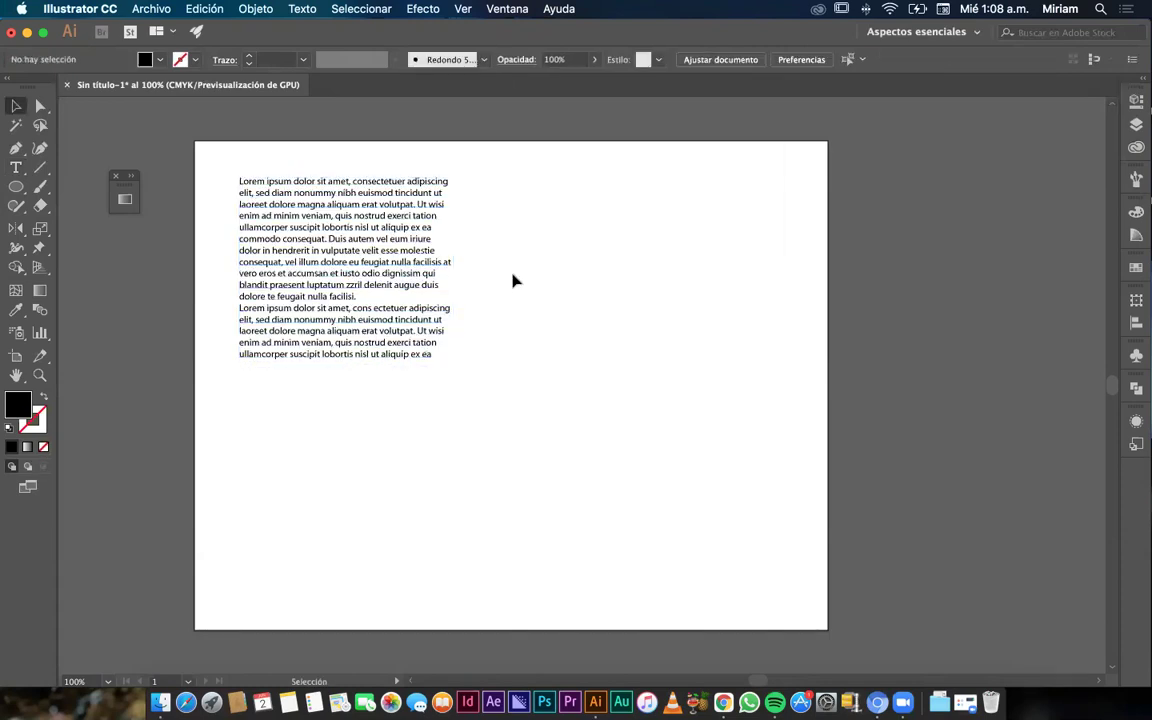
click(349, 249)
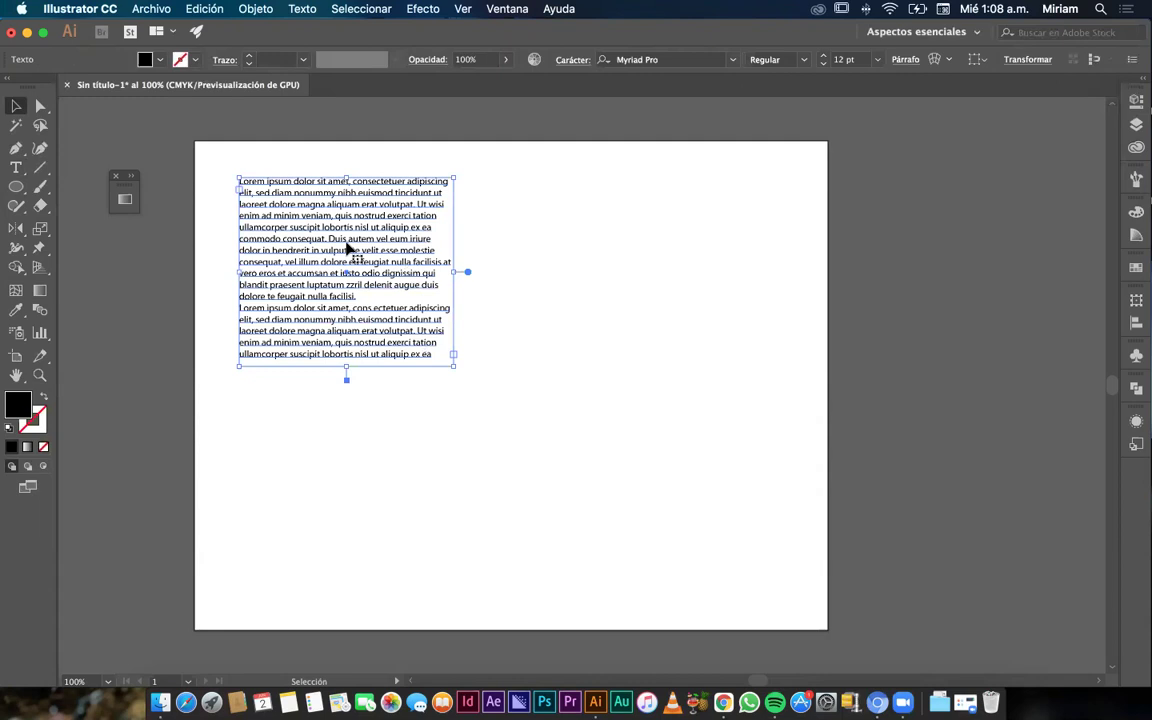
Clear all placeholder text from the frame and delete the empty text frame.
double_click(432, 352)
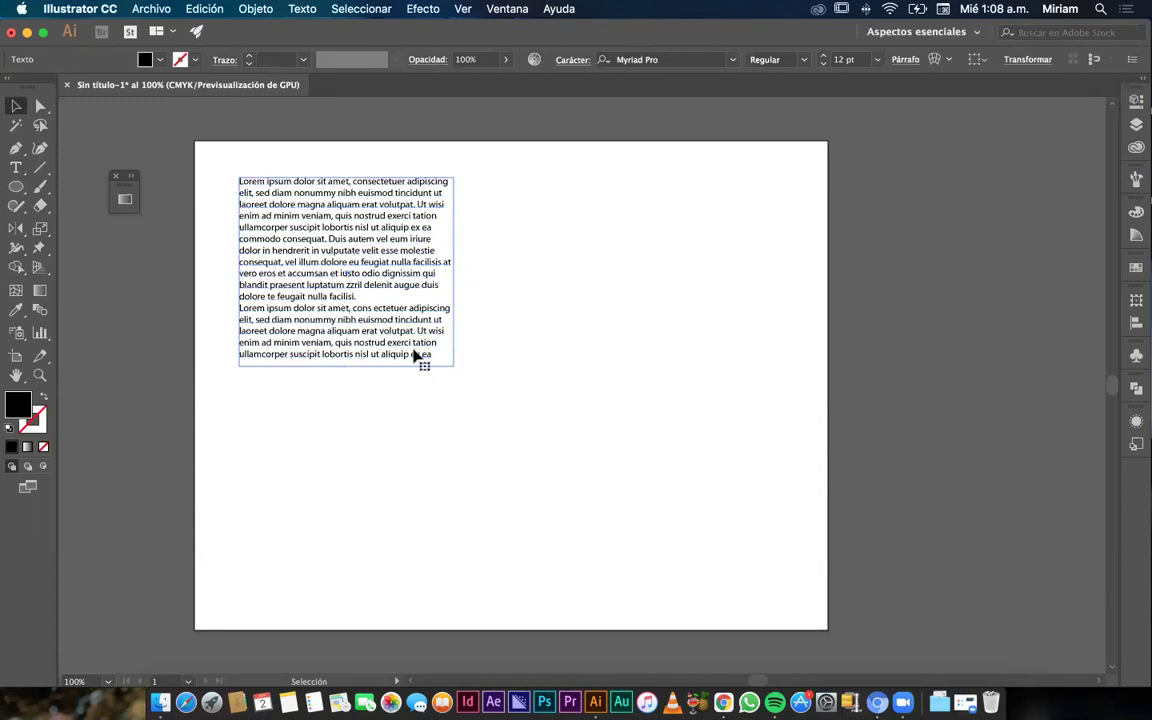
drag(432, 352, 238, 170)
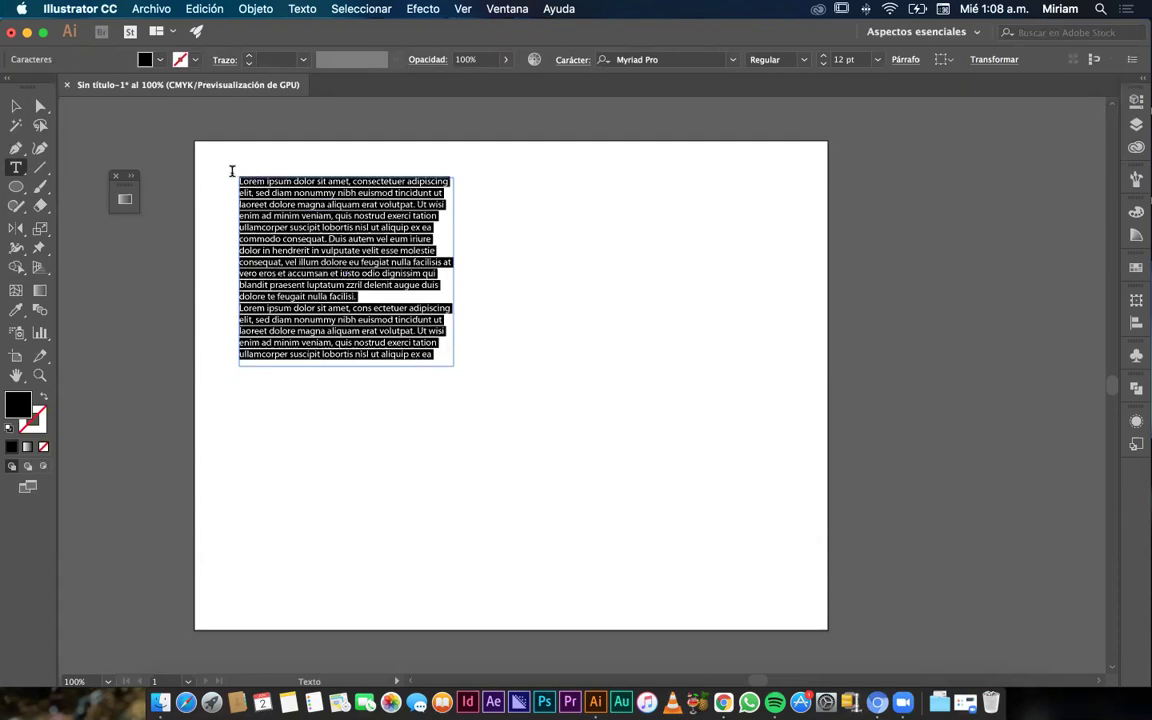
key(BackSpace)
click(16, 105)
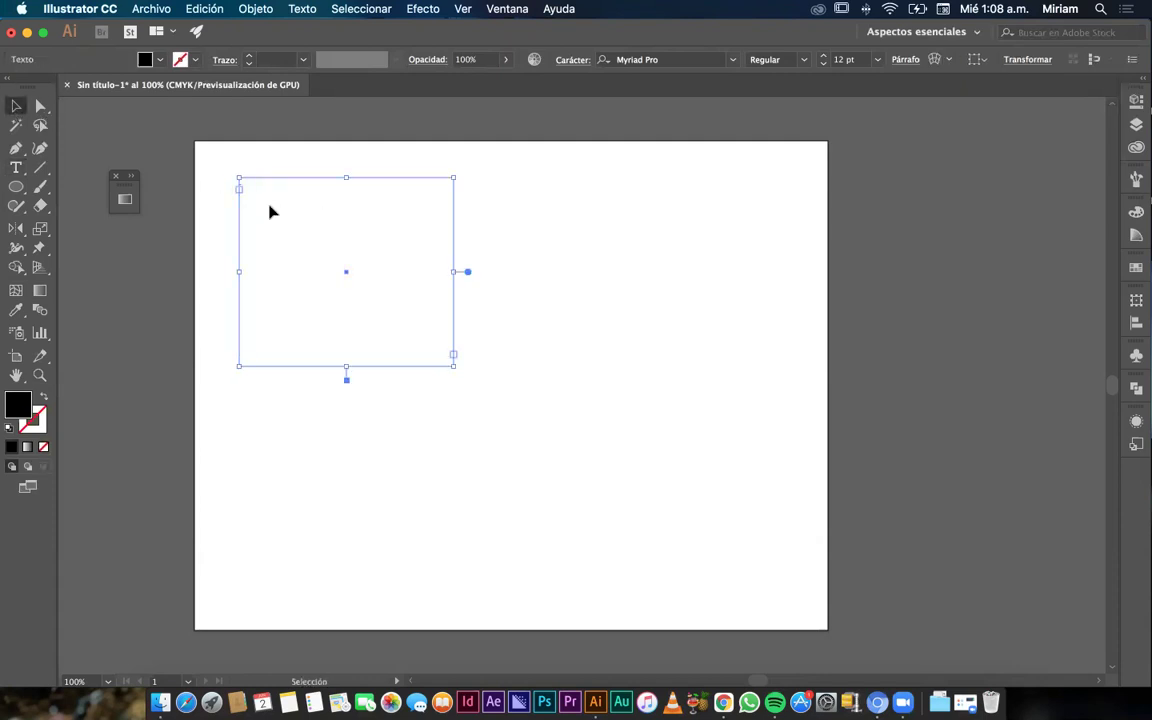
key(Delete)
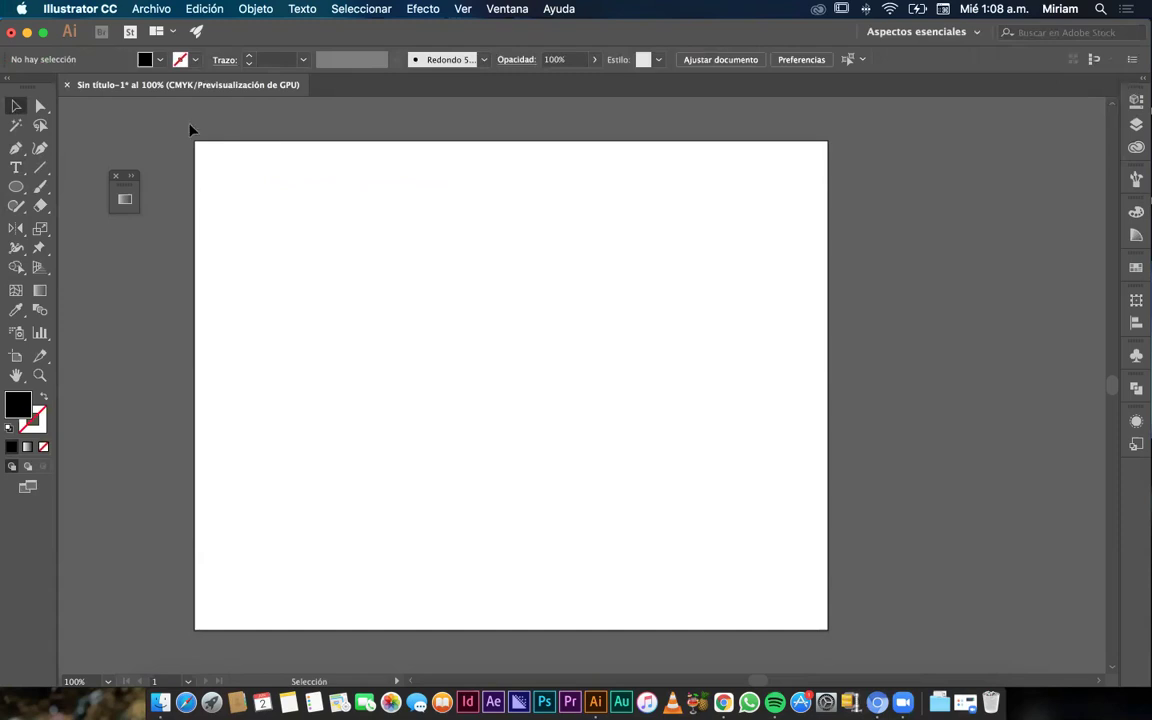
key(super+z)
key(Delete)
Place a point text object near the artboard's upper-left corner and delete it.
click(16, 167)
click(275, 217)
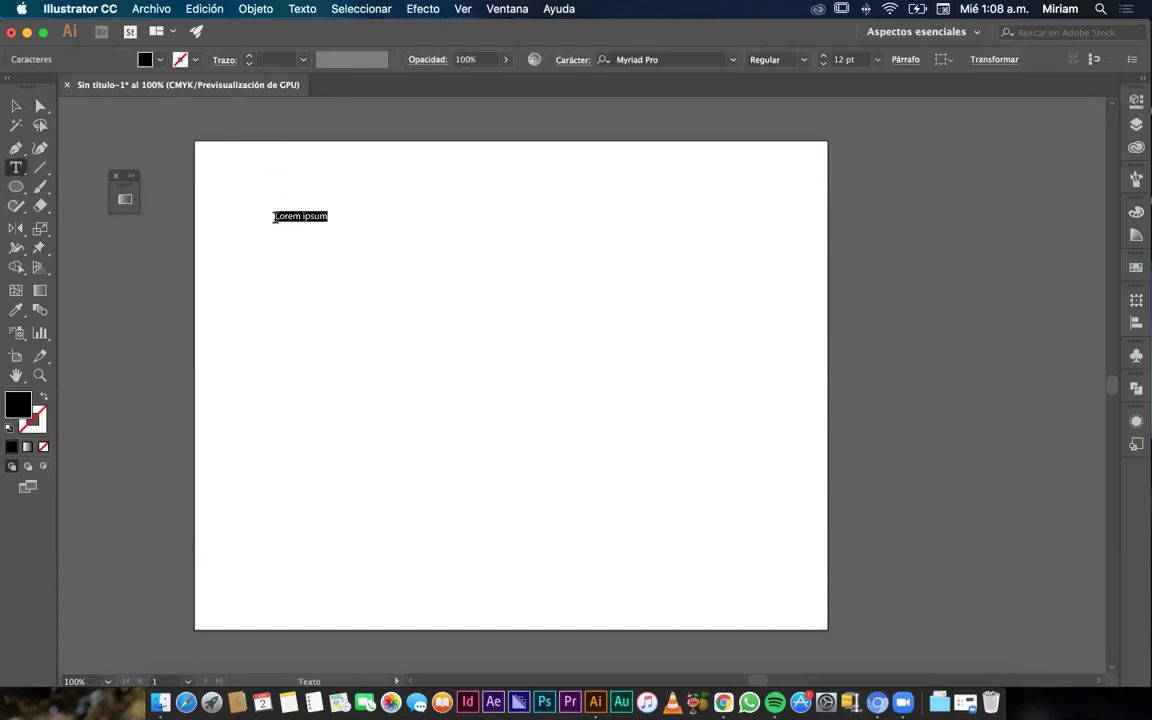
key(Escape)
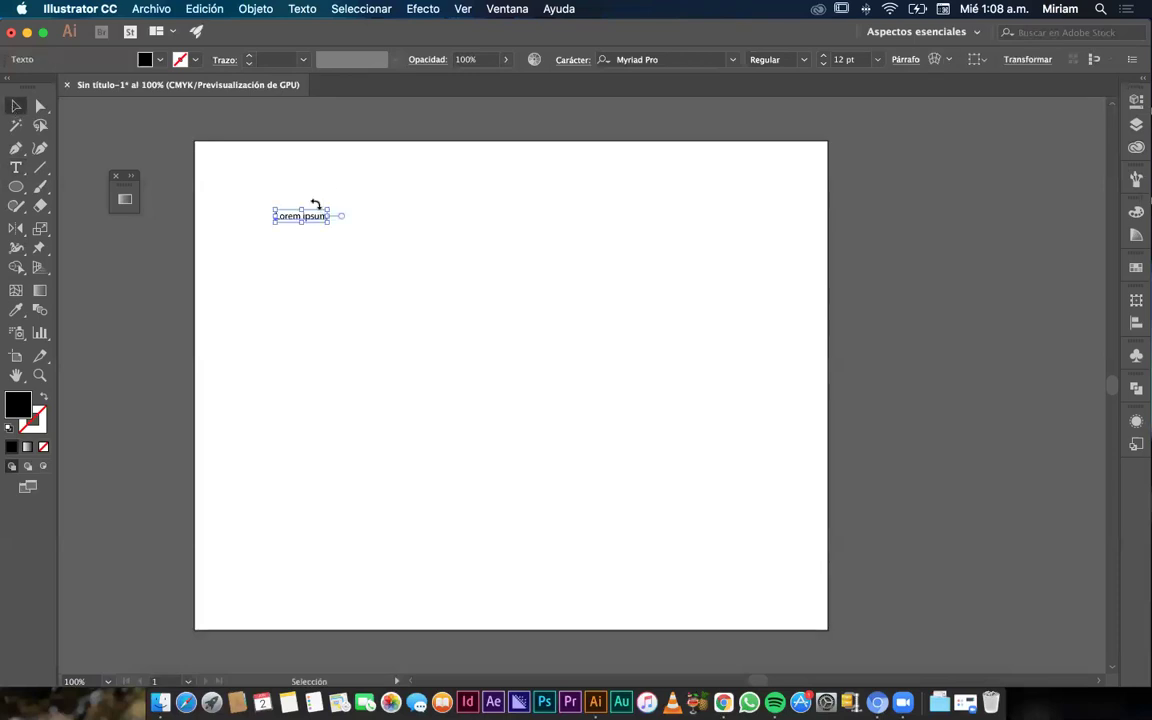
key(Delete)
Draw a new area text frame in the upper half of the artboard and replace its placeholder text with "dkfljfljsldfjsfljslfjsljdf".
drag(256, 187, 511, 421)
key(Delete)
key(t)
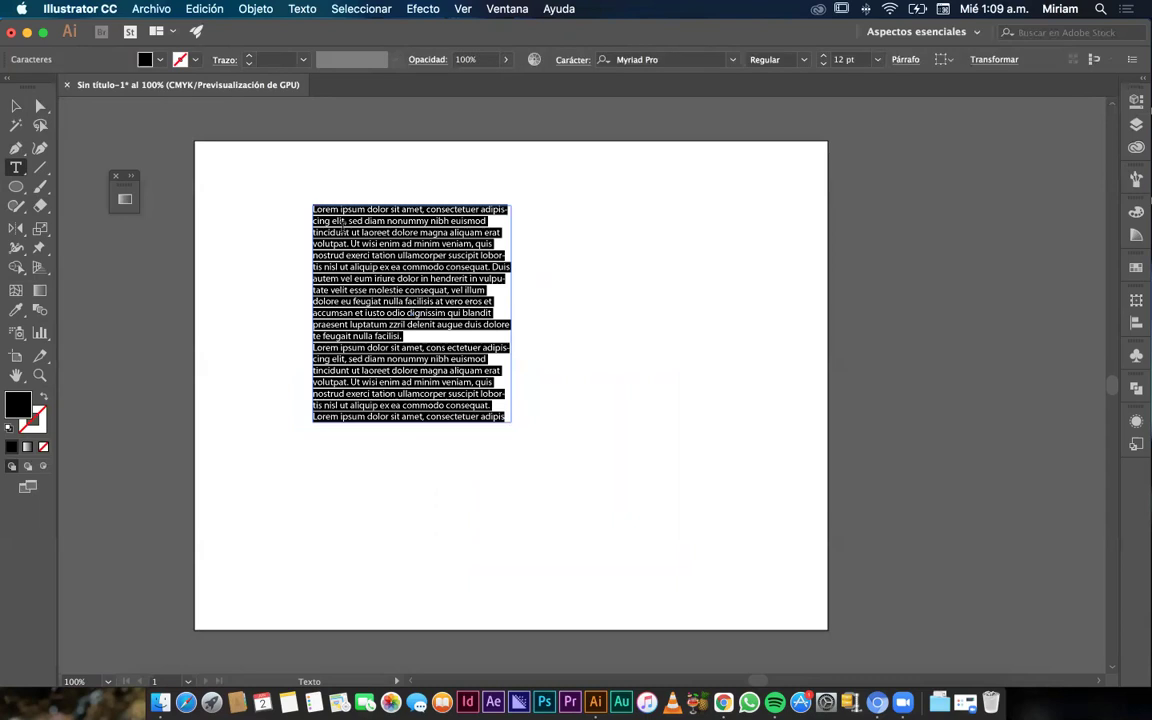
click(351, 243)
triple_click(351, 243)
key(BackSpace)
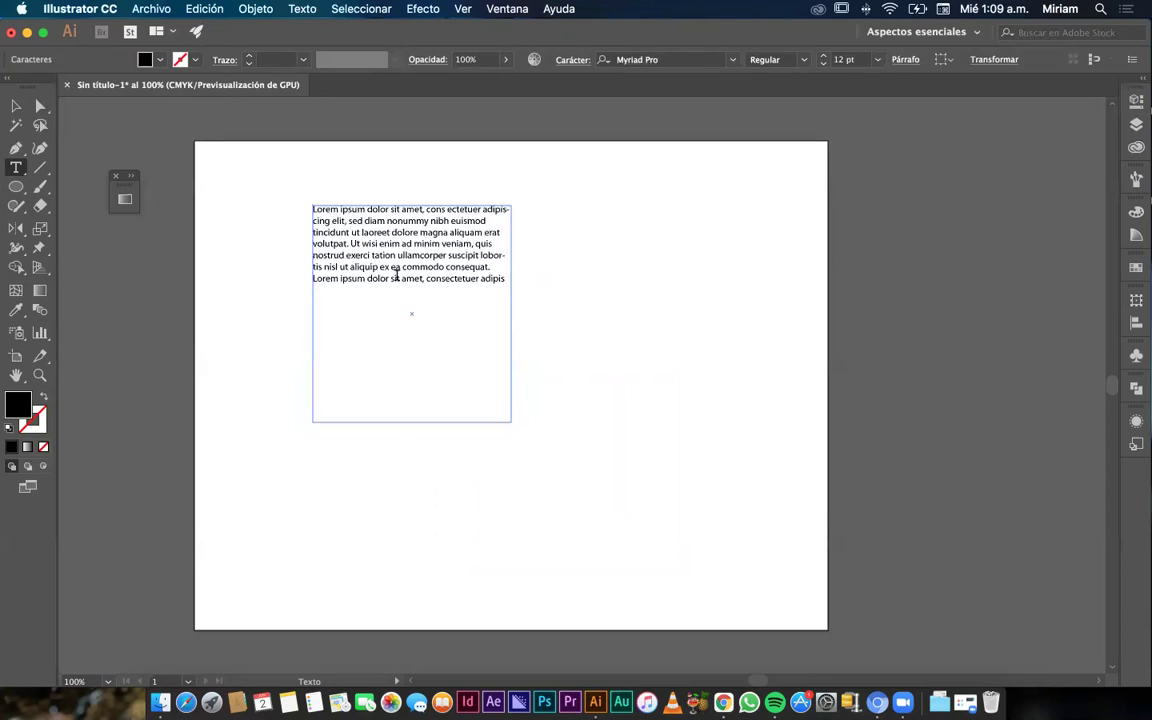
drag(501, 277, 303, 211)
key(BackSpace)
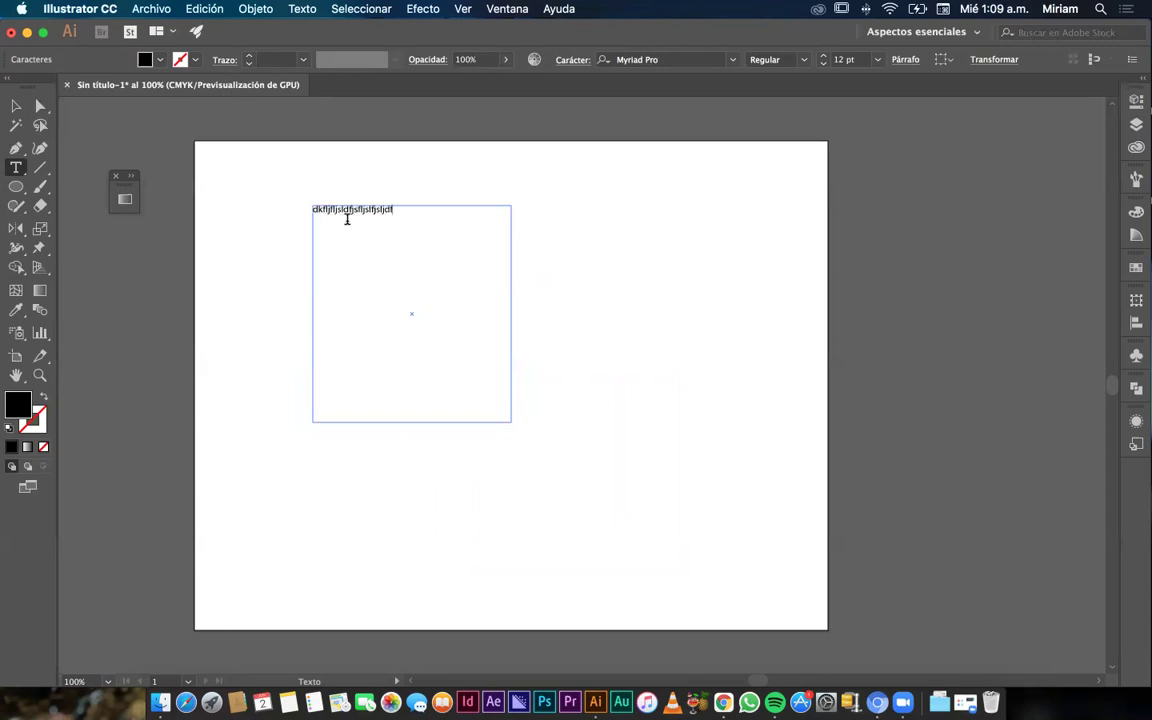
Move the text frame a short distance towards the artboard's left edge.
click(16, 106)
click(372, 213)
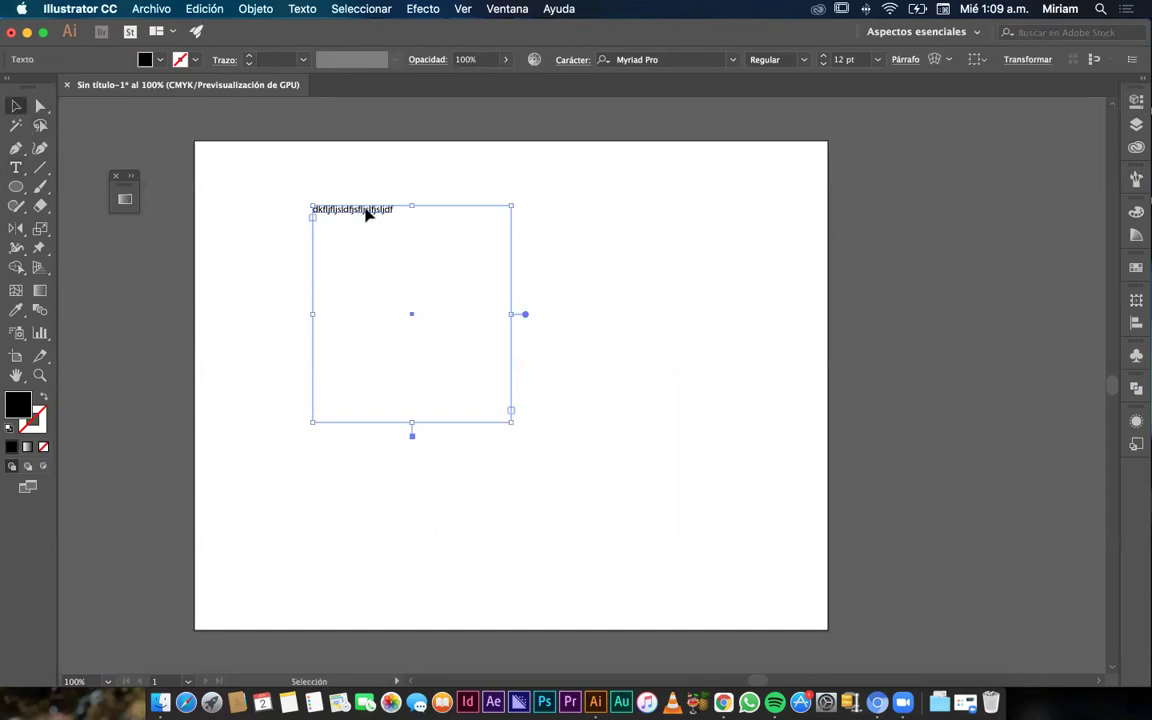
drag(372, 213, 317, 222)
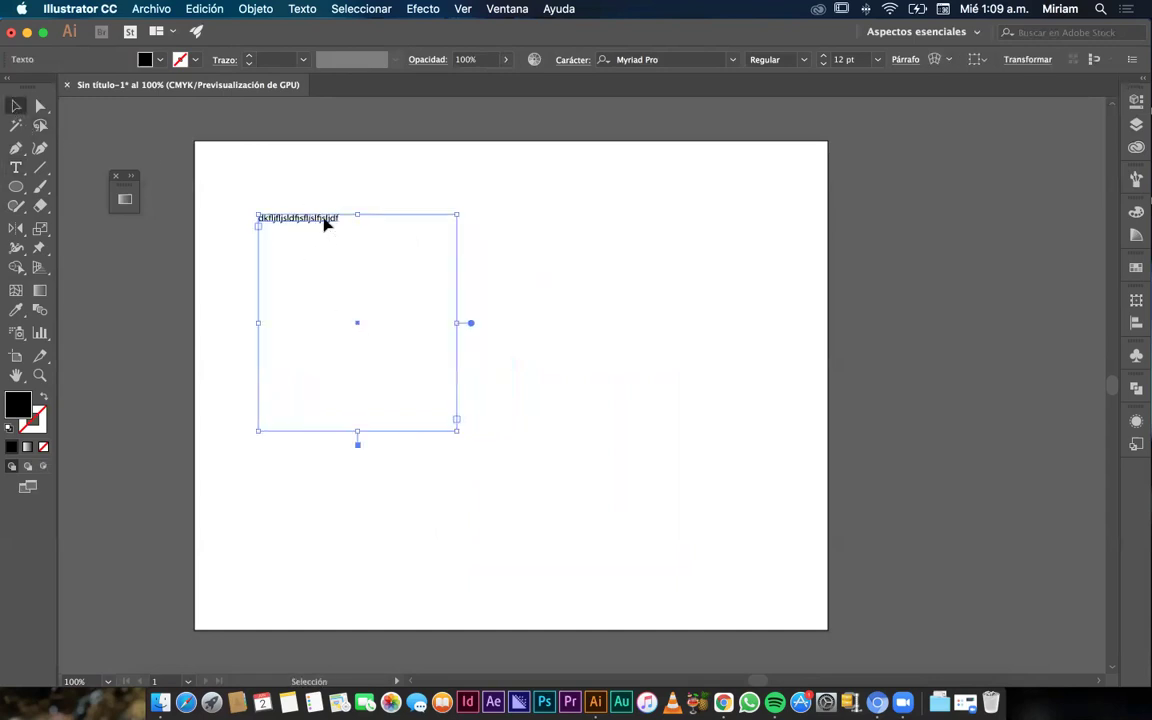
double_click(326, 220)
key(Escape)
Set the font of all the text in the frame to Montserrat.
key(super+plus)
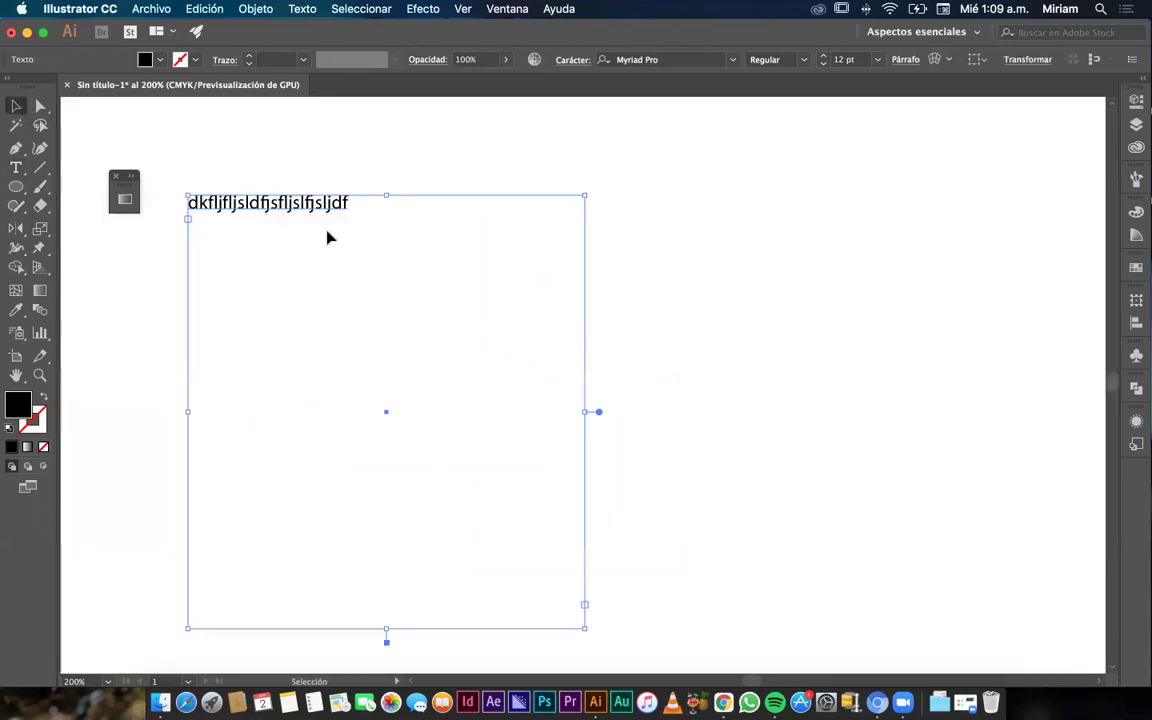
double_click(321, 206)
key(super+a)
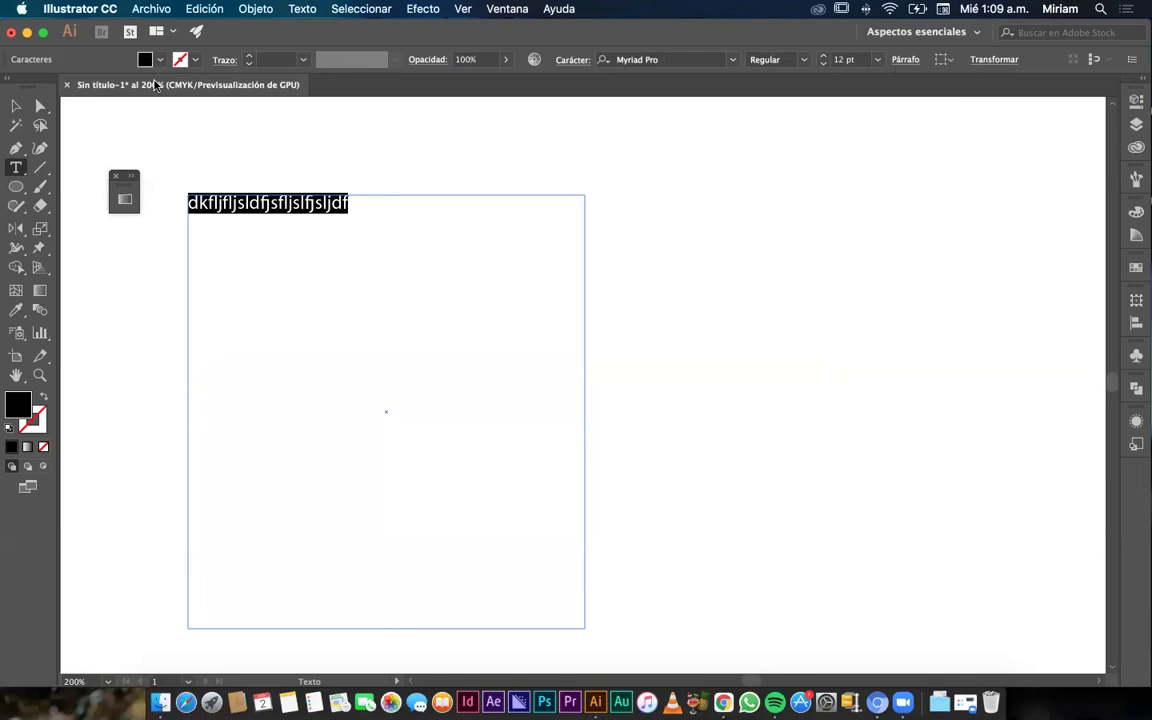
click(734, 61)
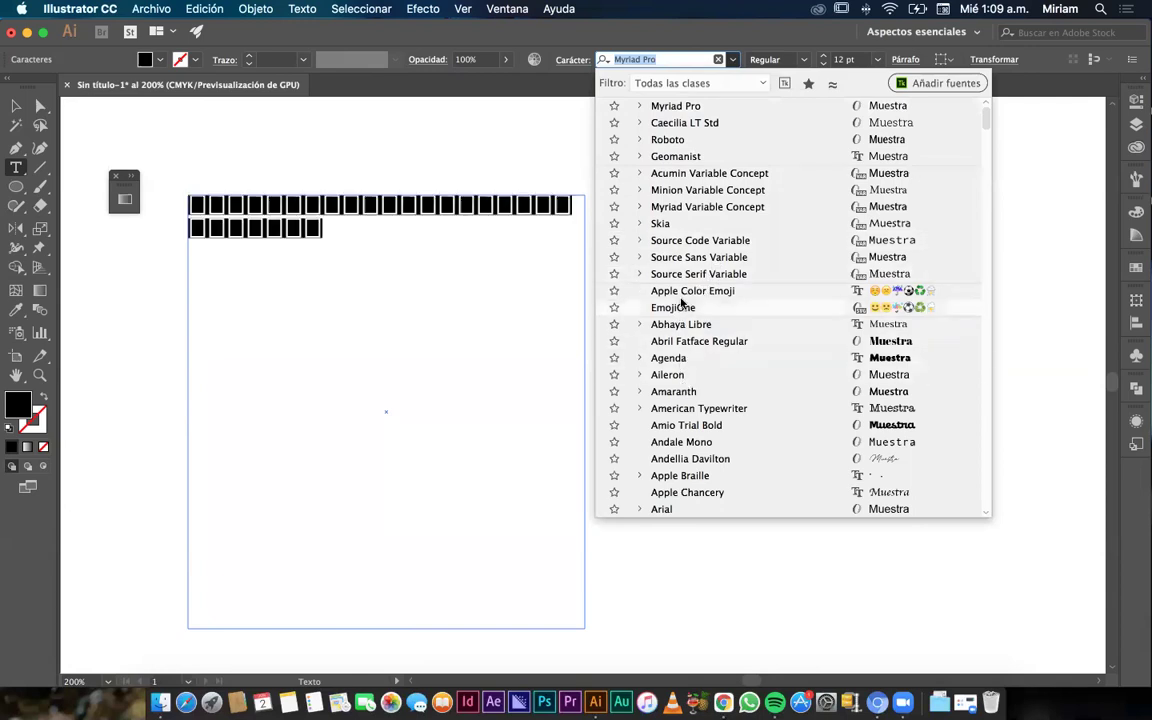
scroll(640, 250, down, 20)
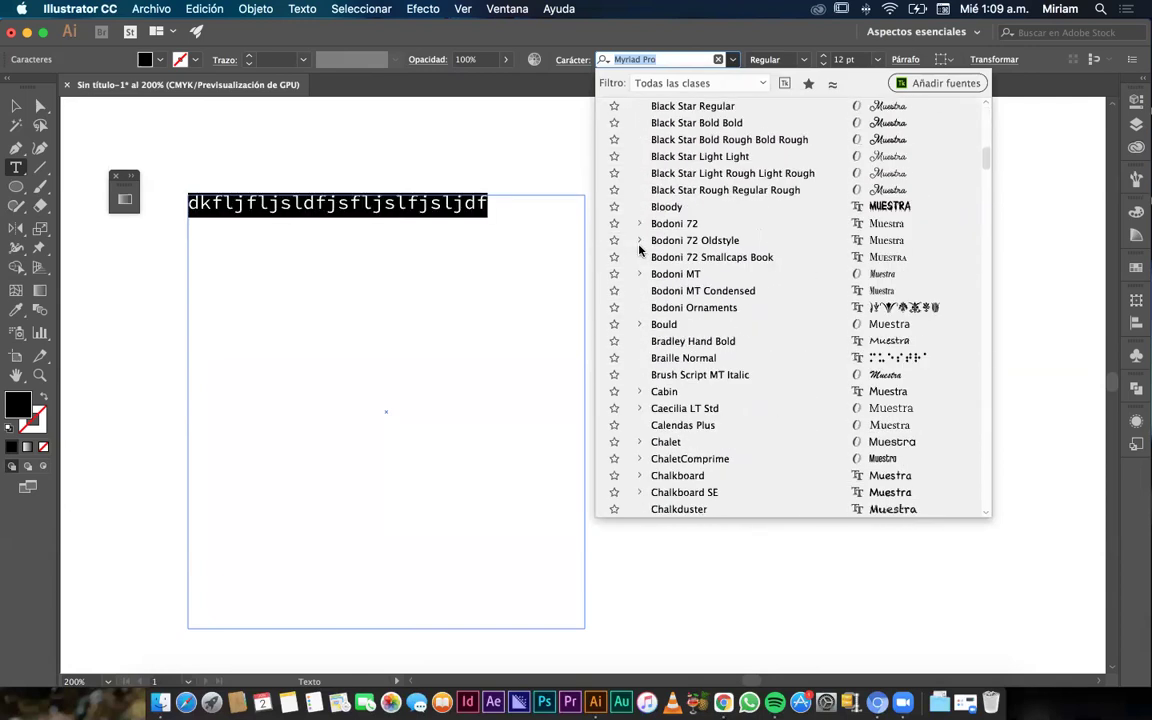
scroll(640, 250, down, 10)
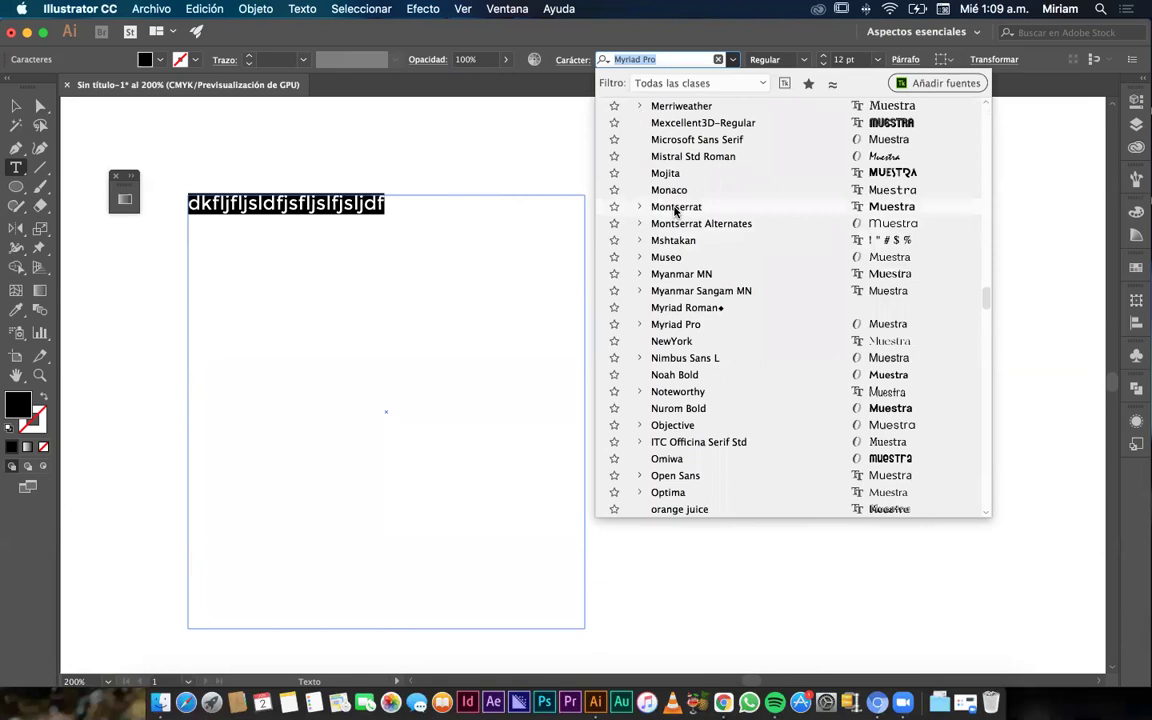
click(665, 206)
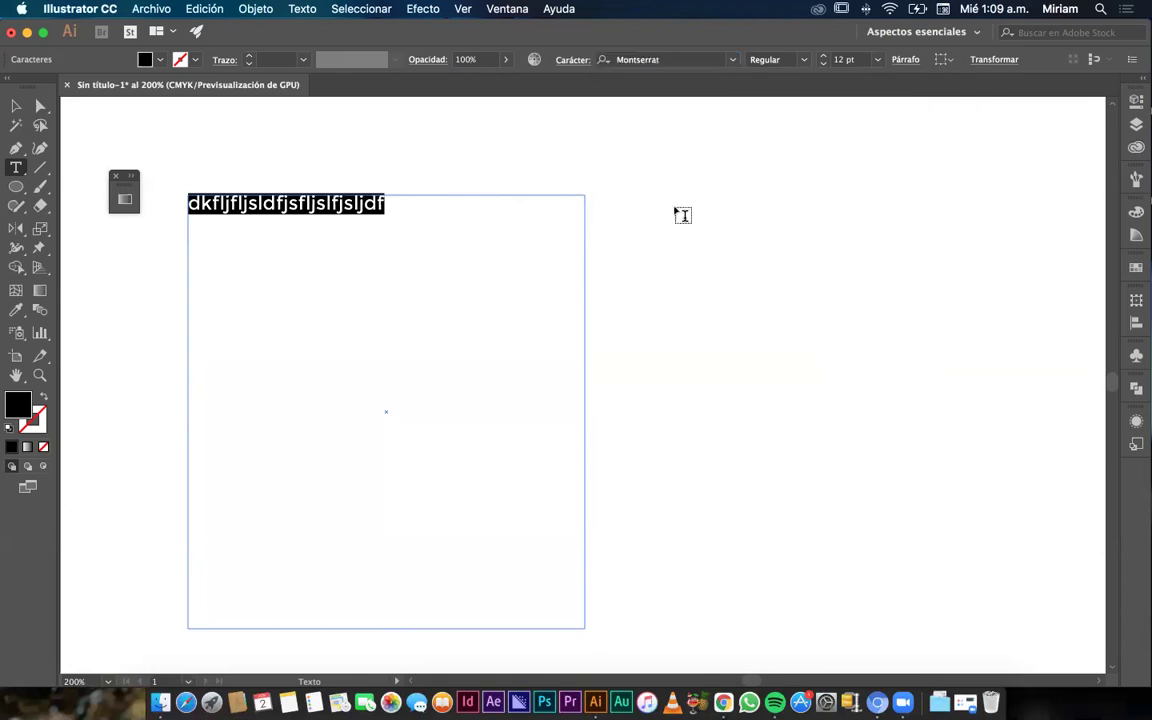
Increase the selected text's font size to 20 pt.
click(824, 57)
click(824, 57)
click(824, 57)
click(824, 57)
click(824, 57)
click(824, 57)
click(824, 57)
click(824, 57)
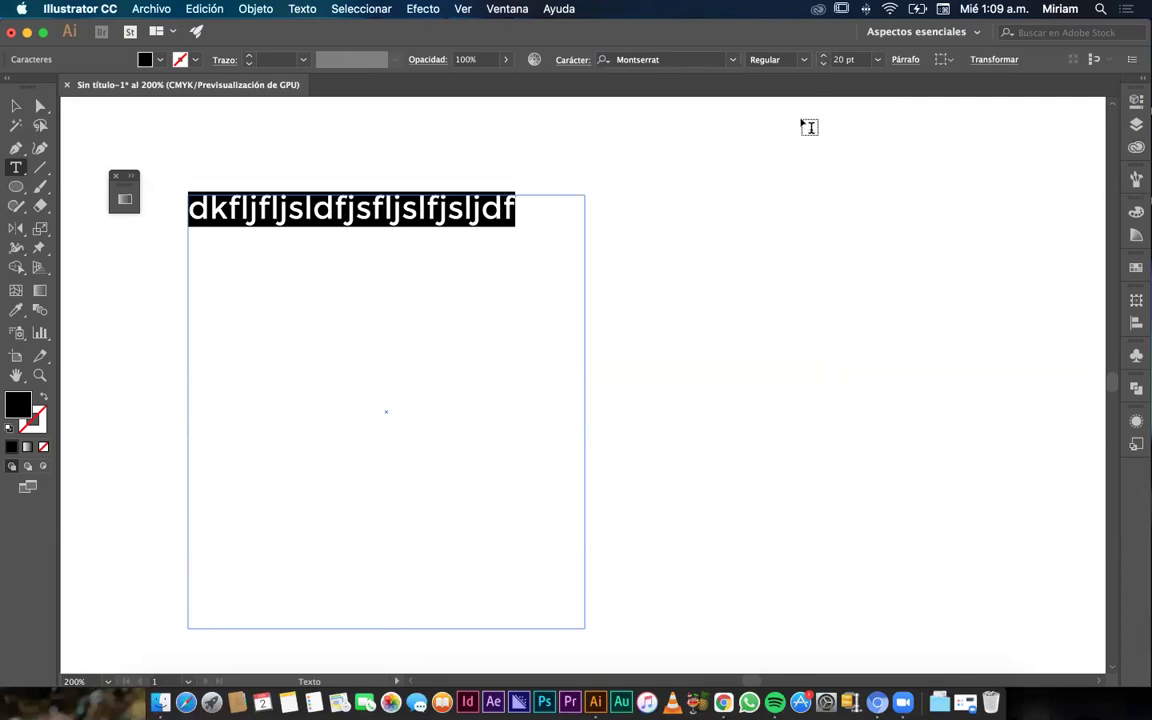
Set the font style of the selected text to Bold and finish editing the text.
click(806, 61)
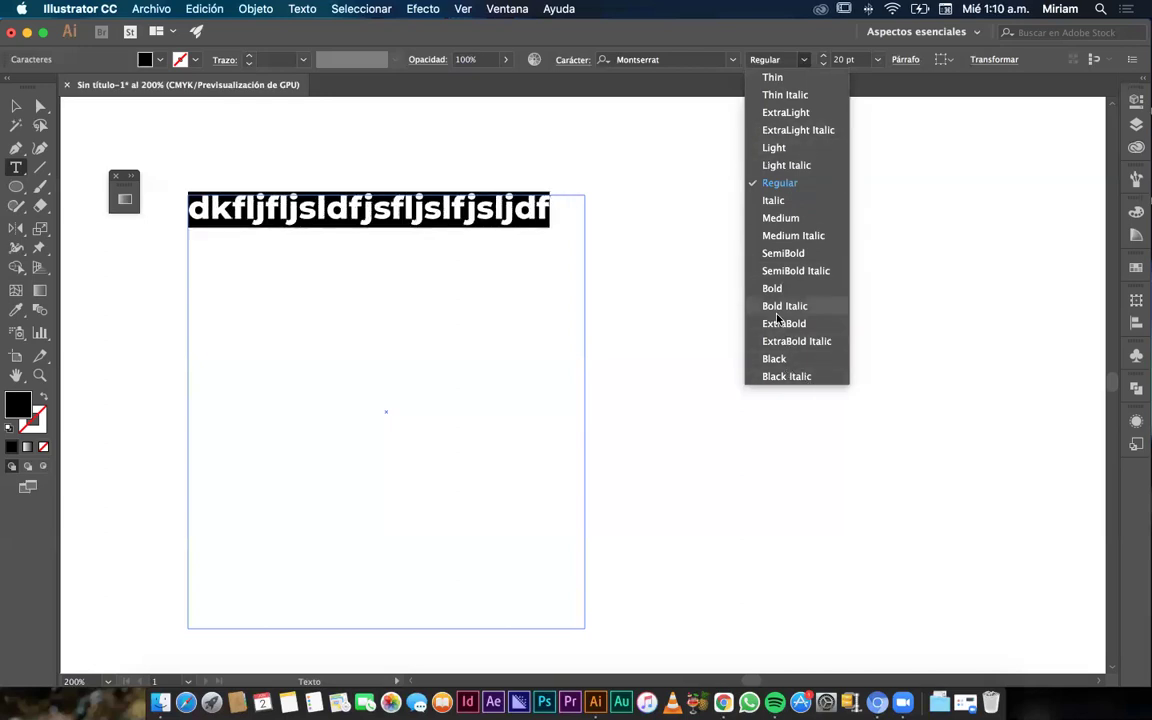
click(773, 290)
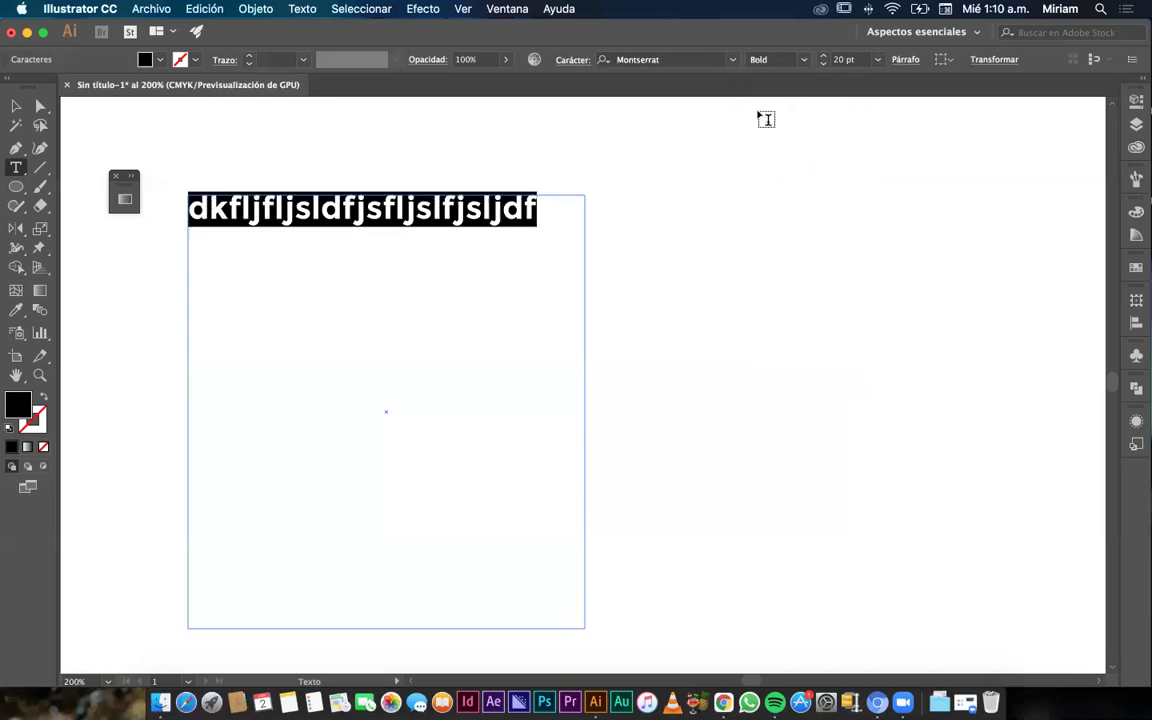
click(801, 62)
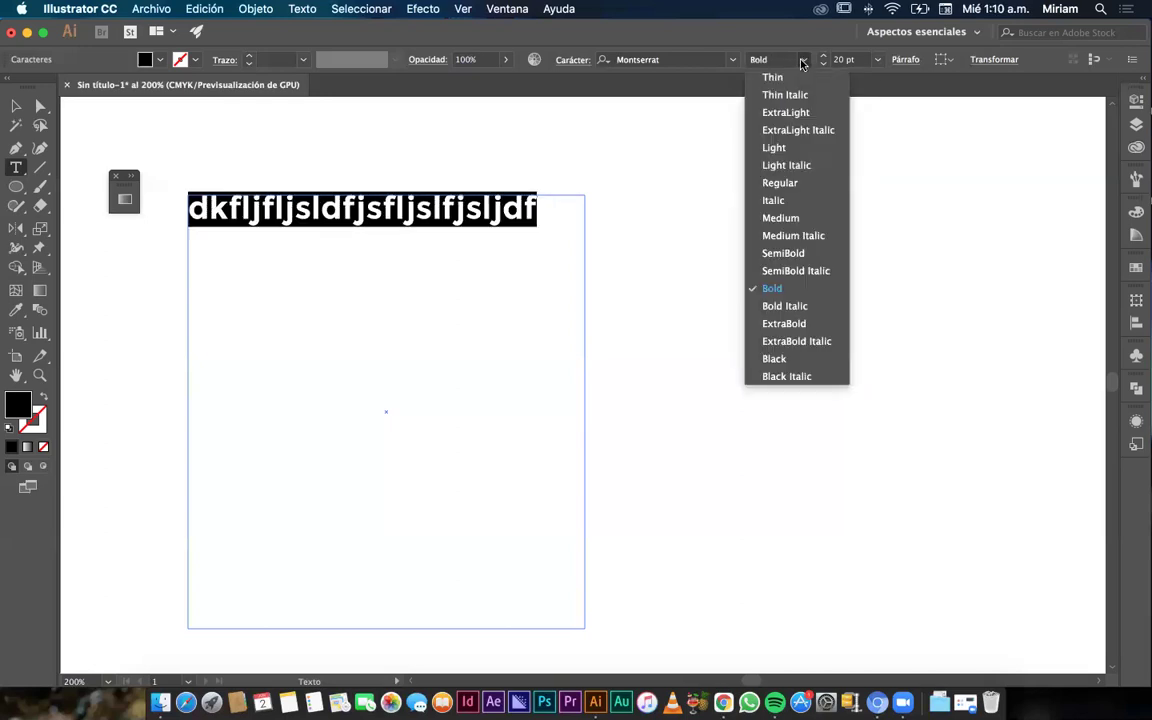
click(770, 288)
key(Escape)
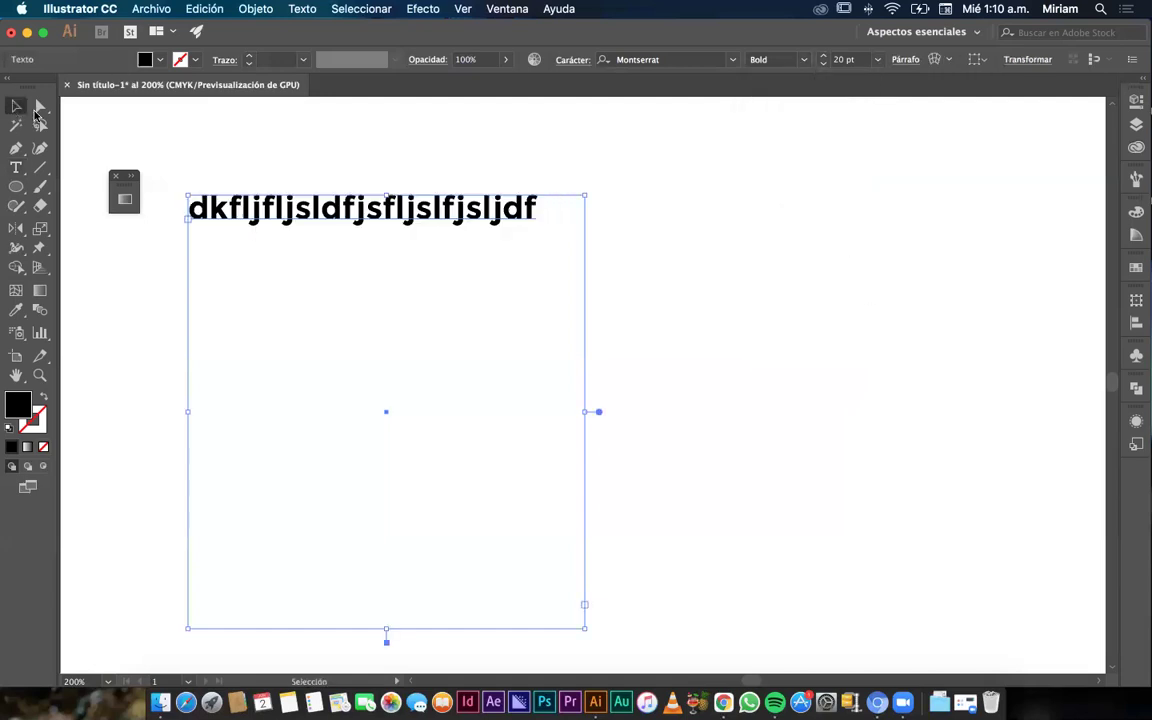
Shrink the text frame's height to just fit its single line of text, and deselect the frame.
click(761, 288)
click(388, 200)
drag(390, 628, 398, 246)
scroll(406, 345, left, 2)
scroll(406, 346, down, 3)
scroll(406, 346, up, 1)
click(447, 319)
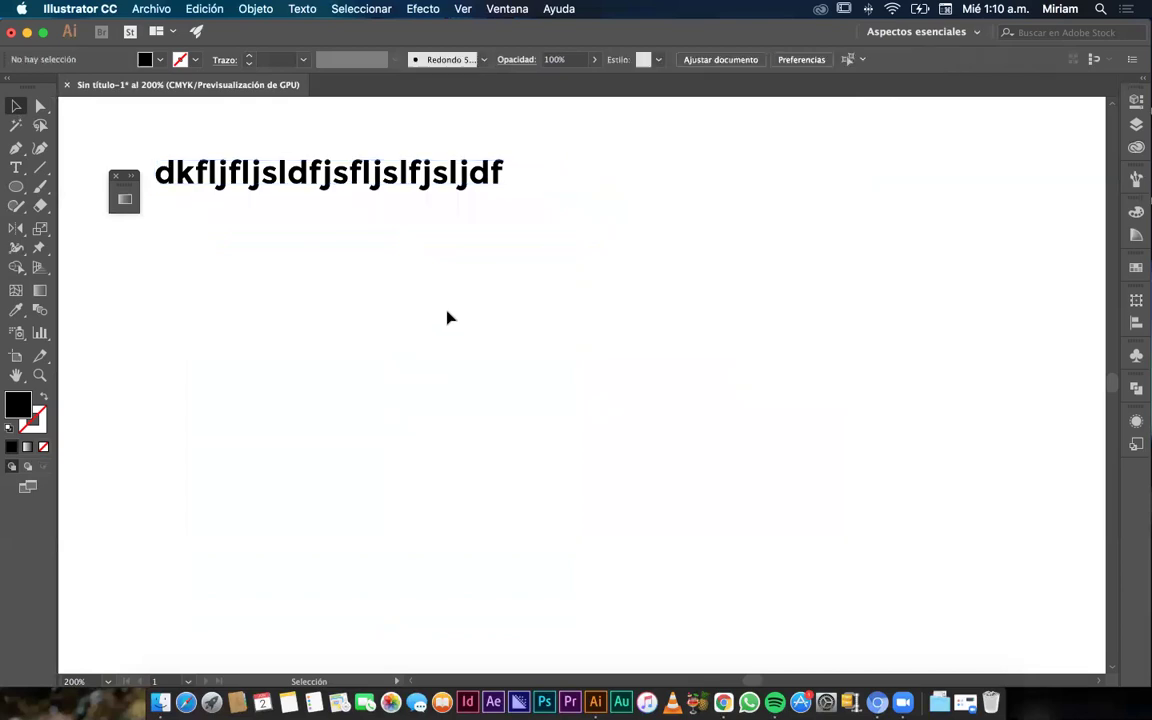
Extend the text frame's bottom edge well below the text line and fill the frame with placeholder text.
click(340, 172)
drag(353, 213, 352, 505)
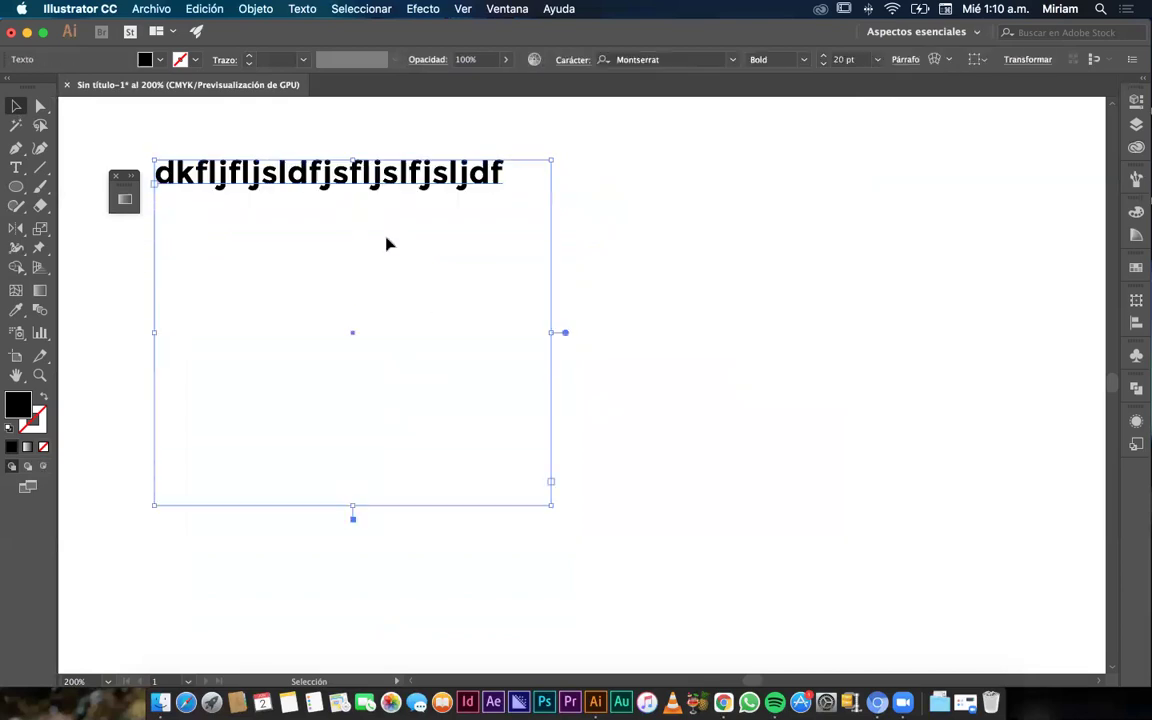
right_click(377, 178)
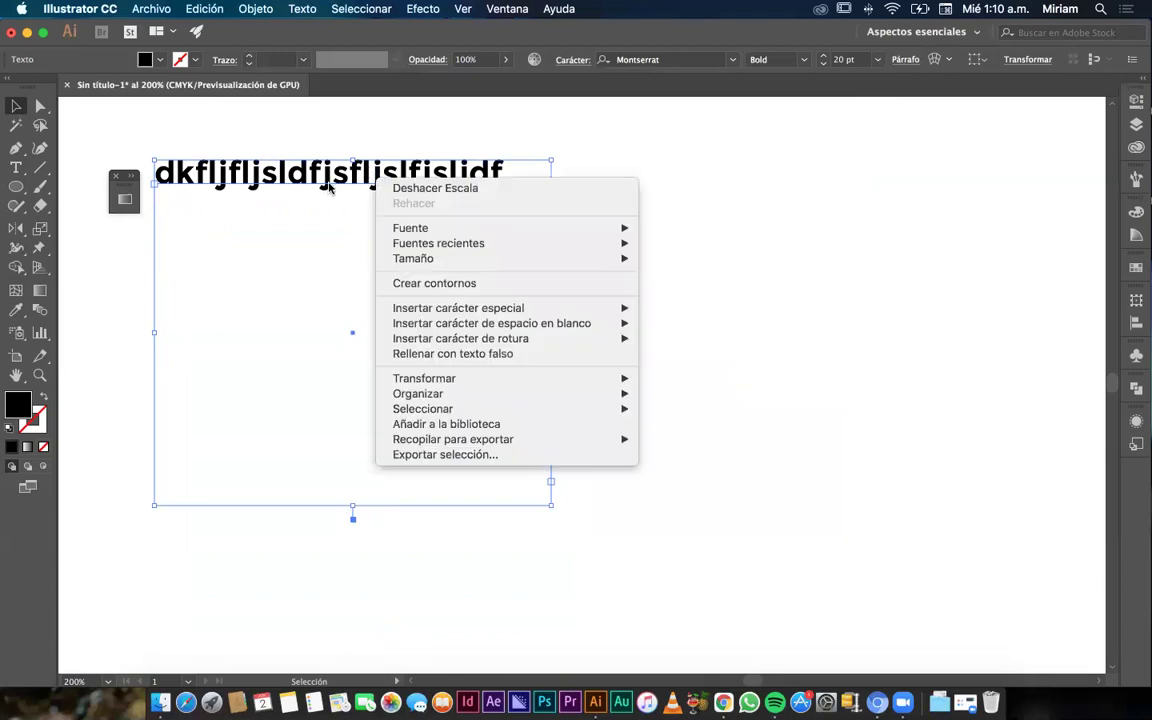
click(330, 187)
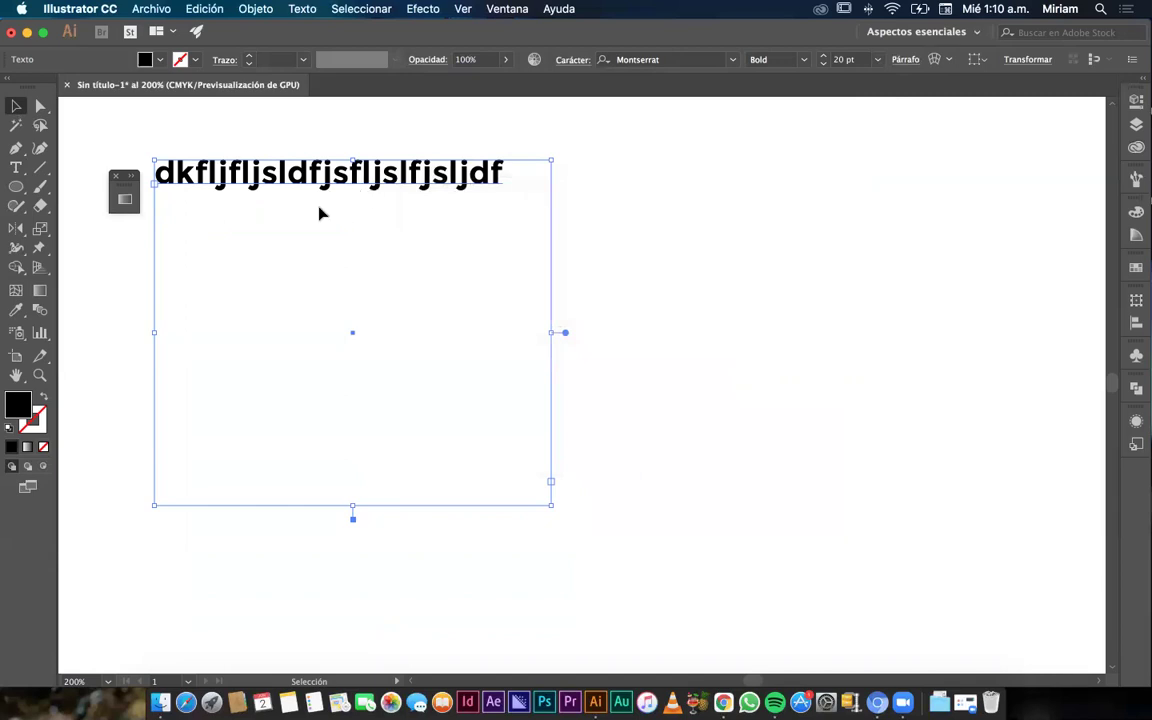
right_click(374, 188)
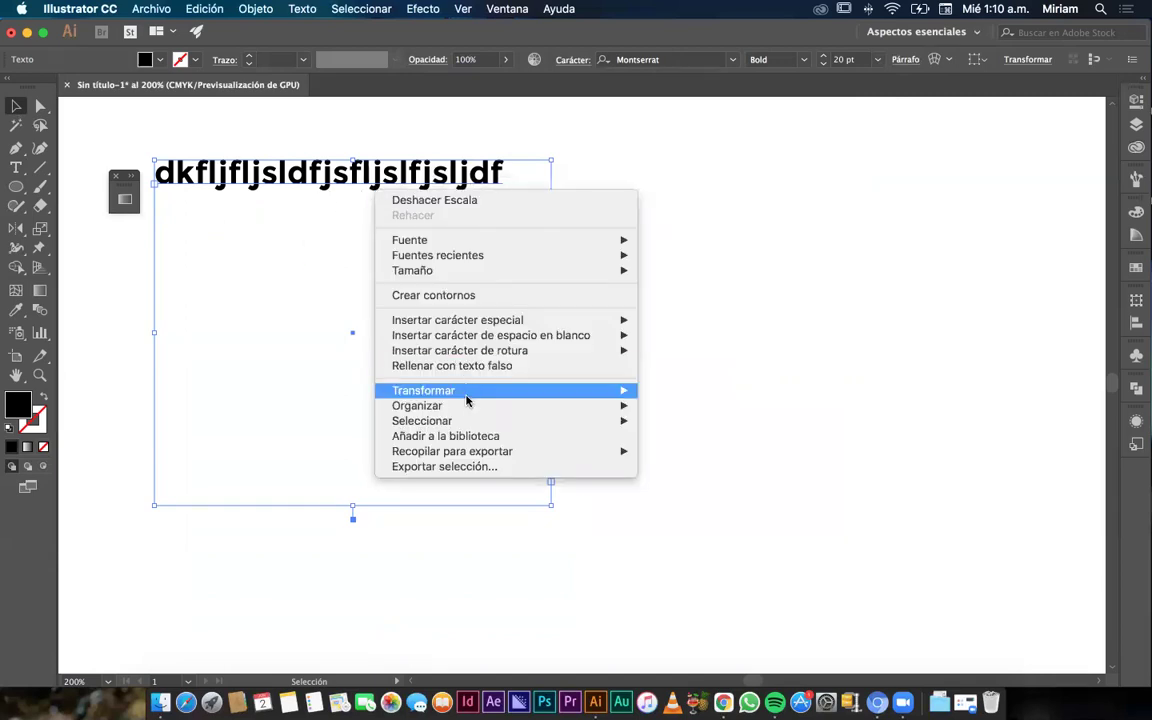
click(420, 366)
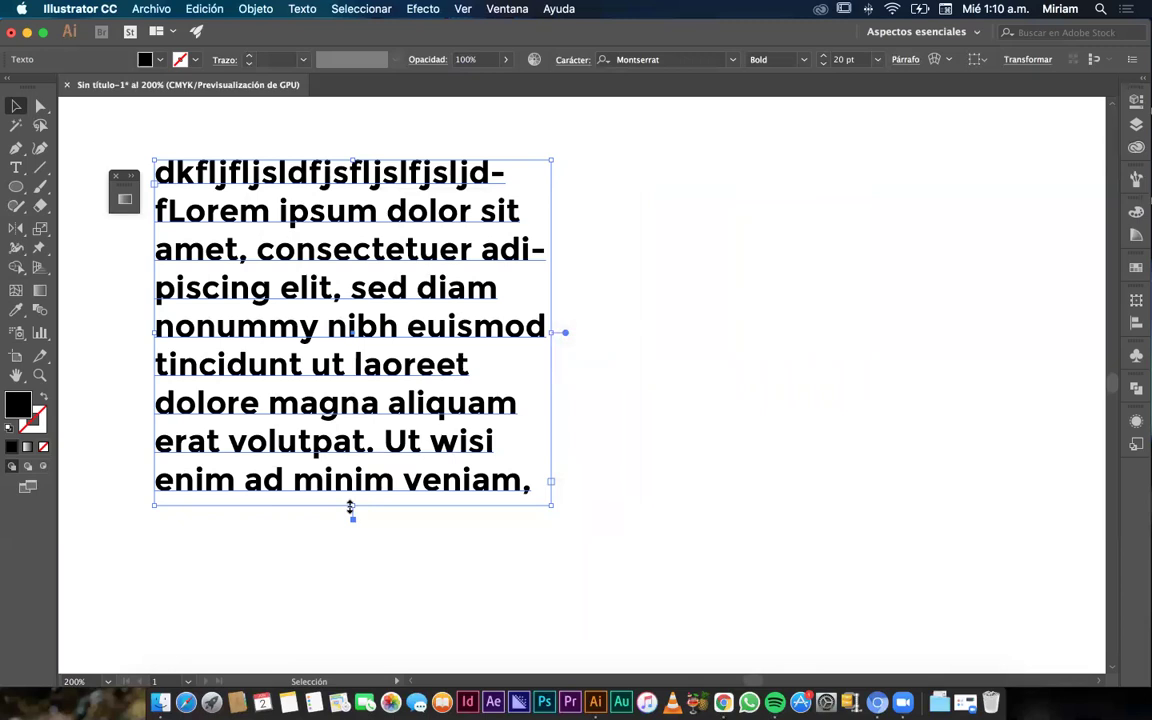
scroll(556, 442, down, 1)
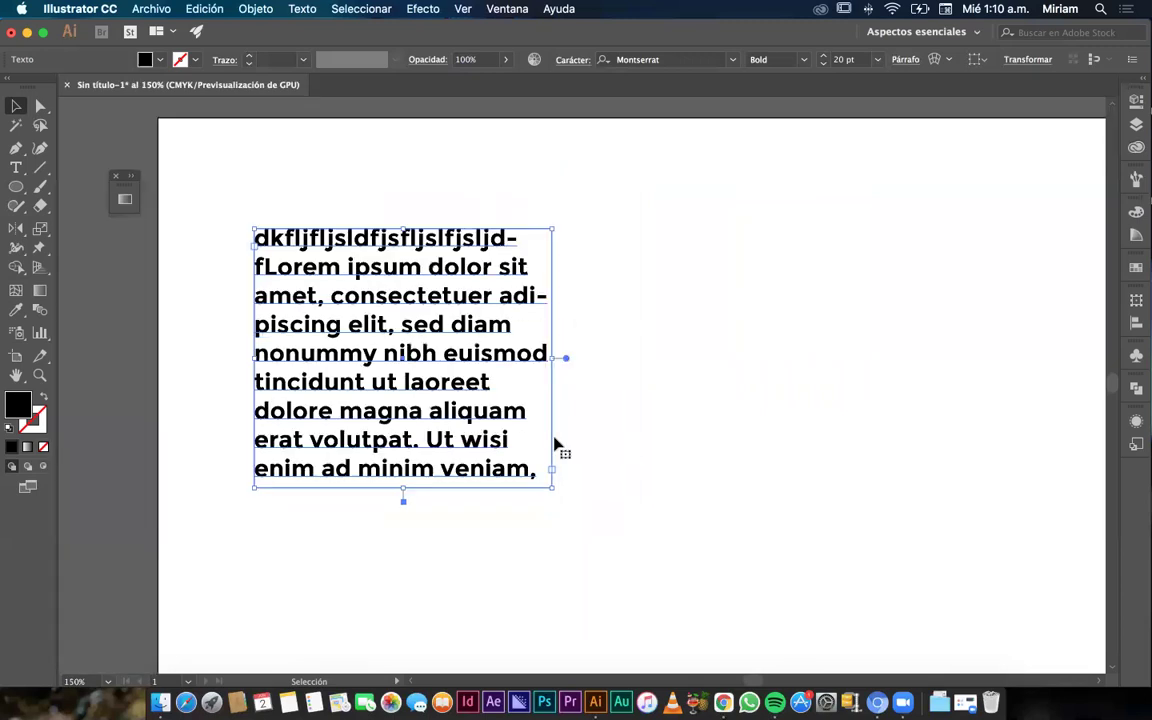
scroll(556, 442, right, 3)
scroll(556, 442, right, 2)
scroll(556, 442, down, 1)
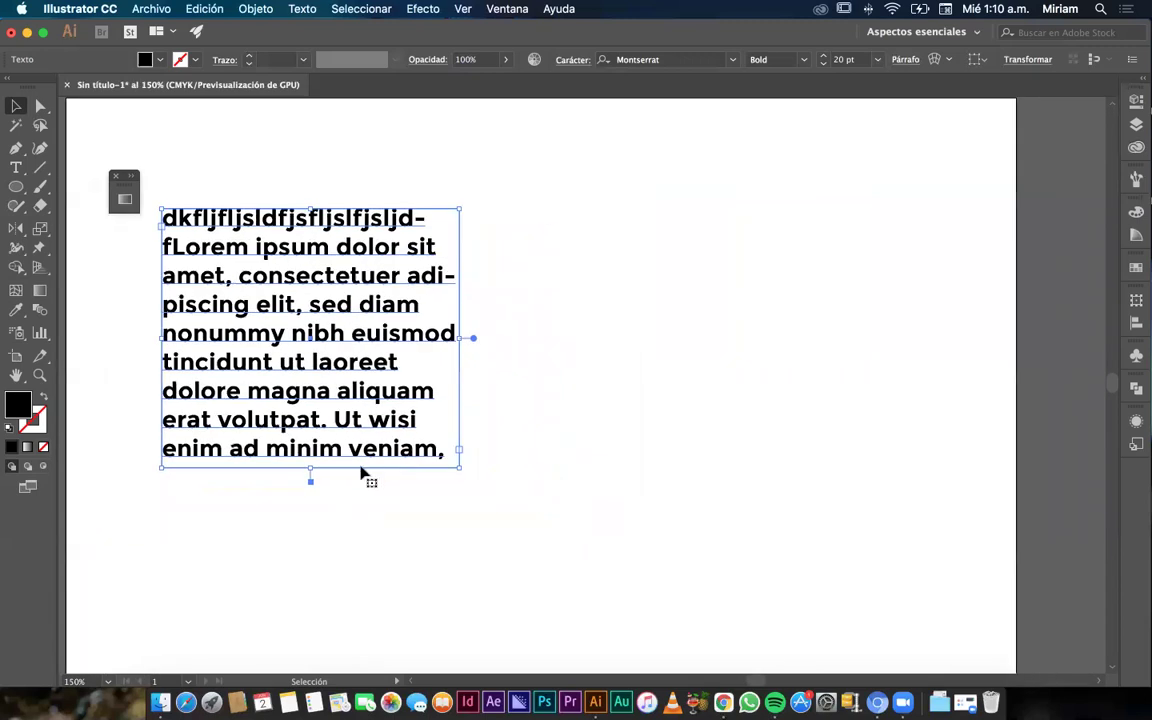
Extend the text frame's bottom edge down to near the artboard's lower edge and fill the added space with placeholder text.
drag(310, 480, 313, 509)
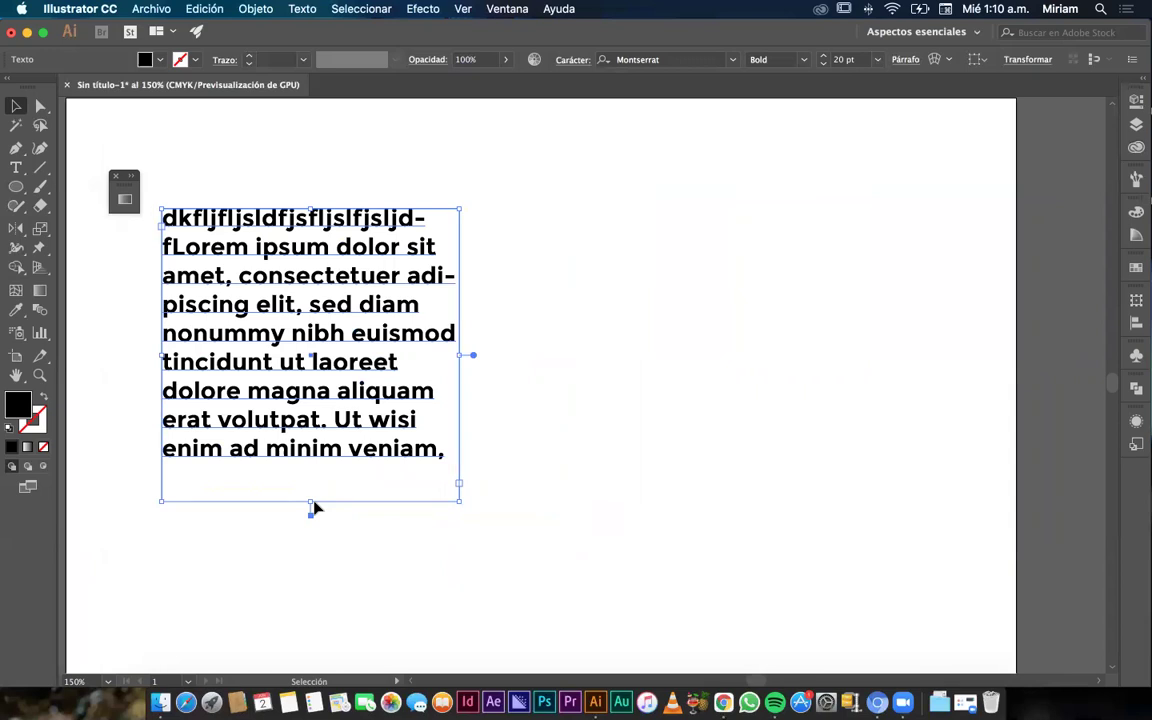
mouse_move(310, 505)
mouse_down()
mouse_move(313, 412)
mouse_move(317, 503)
mouse_up()
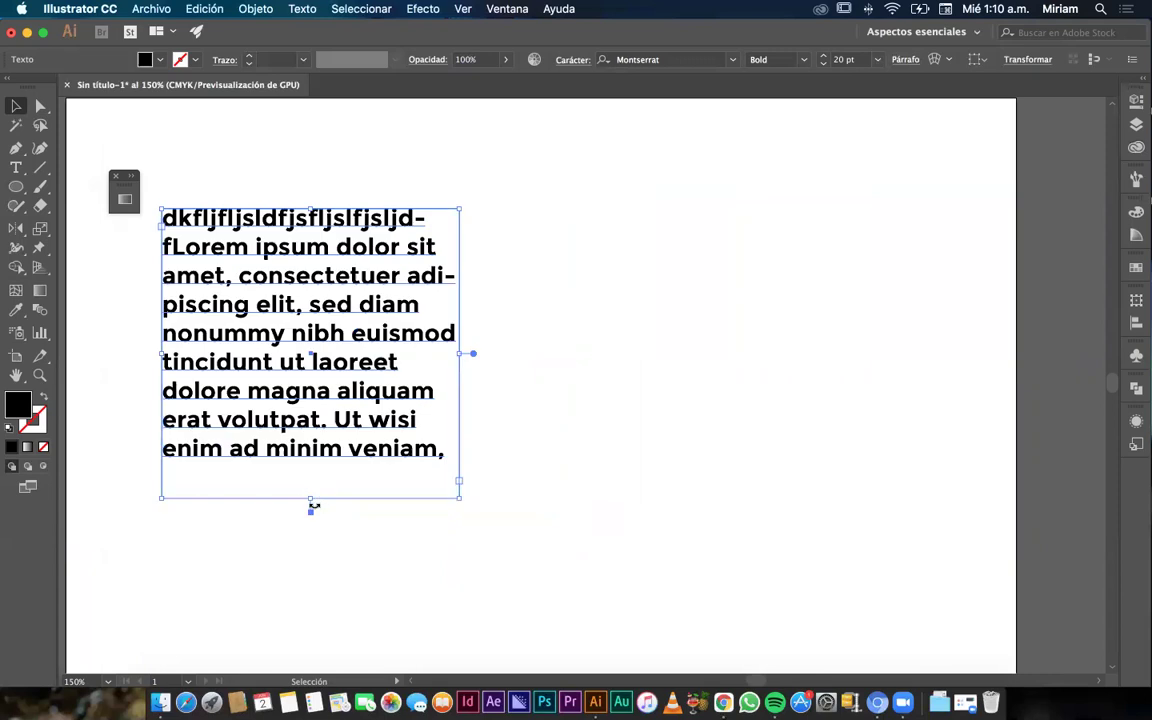
drag(310, 500, 303, 545)
scroll(311, 542, down, 3)
key(super+minus)
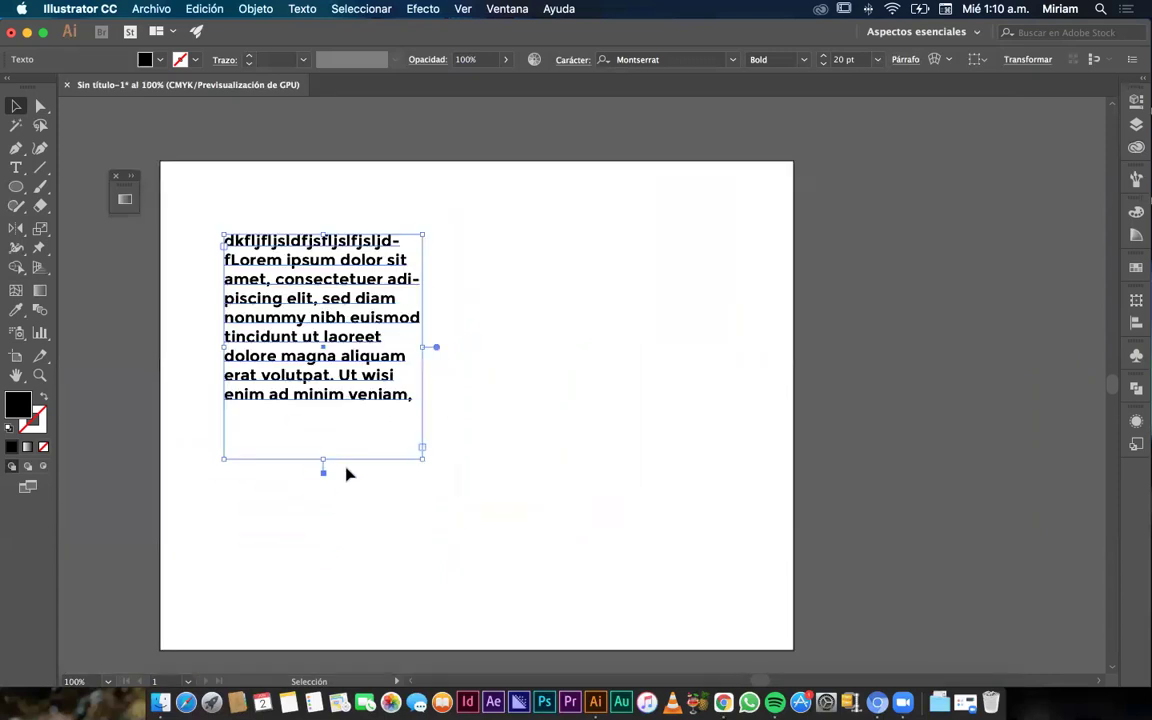
drag(322, 460, 322, 593)
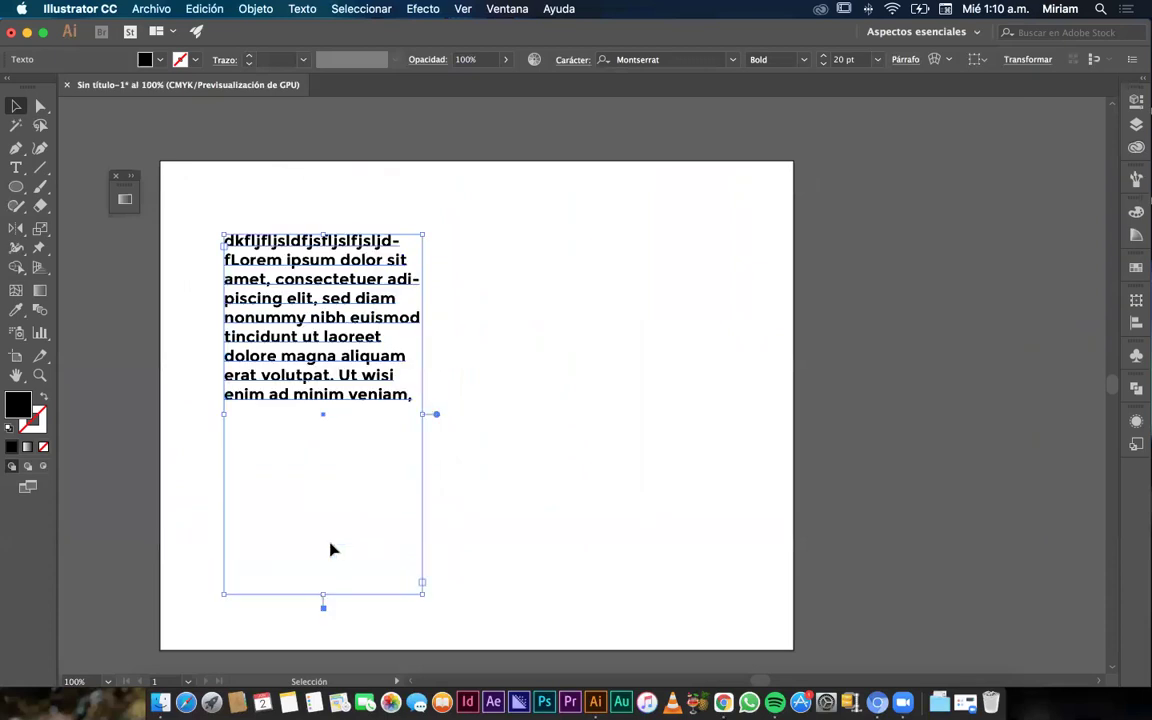
right_click(322, 594)
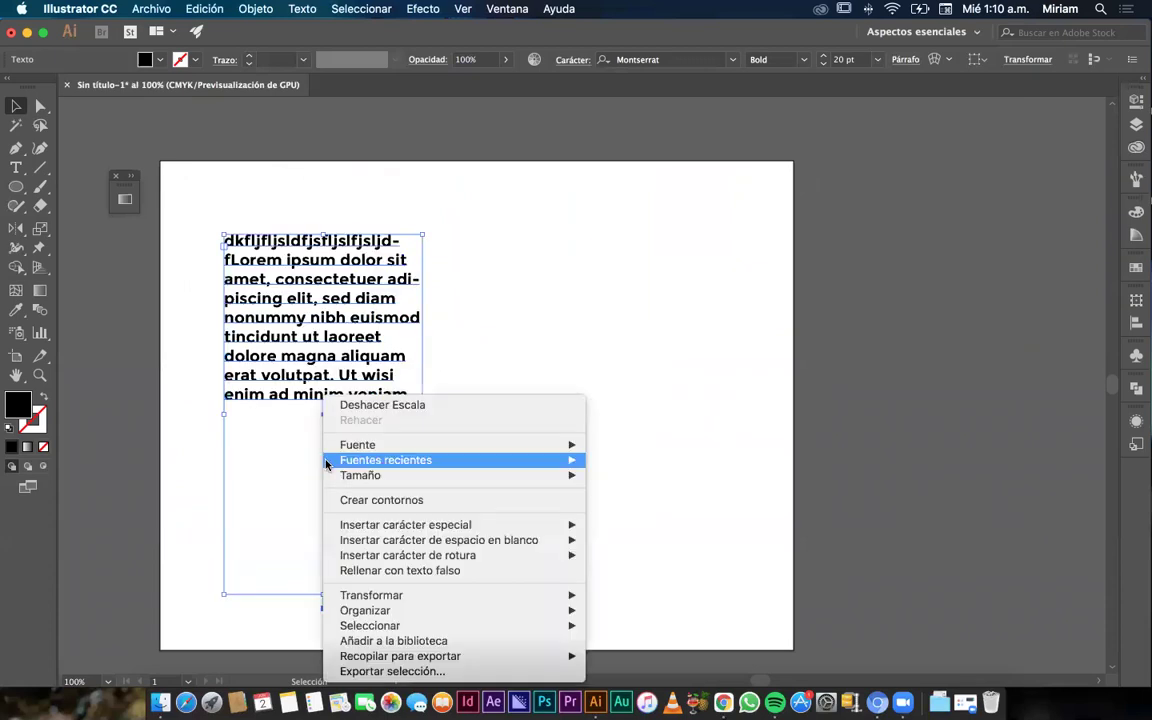
click(380, 570)
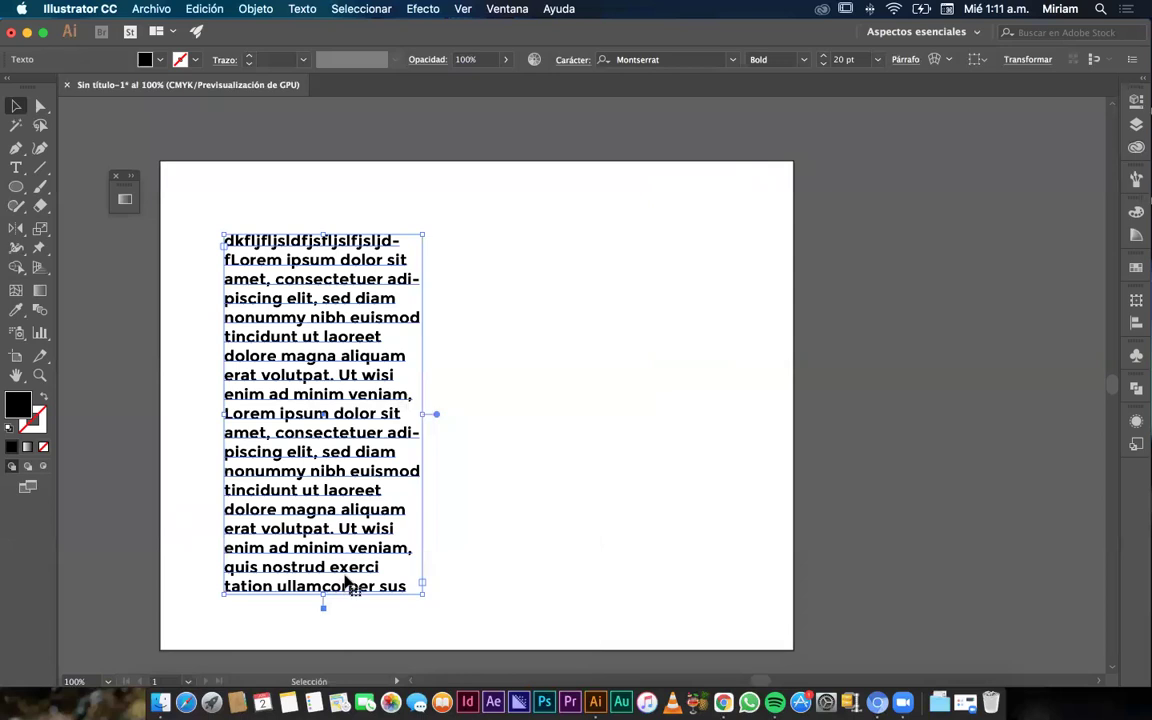
Set the font style of the frame's text to Medium.
click(804, 59)
click(781, 218)
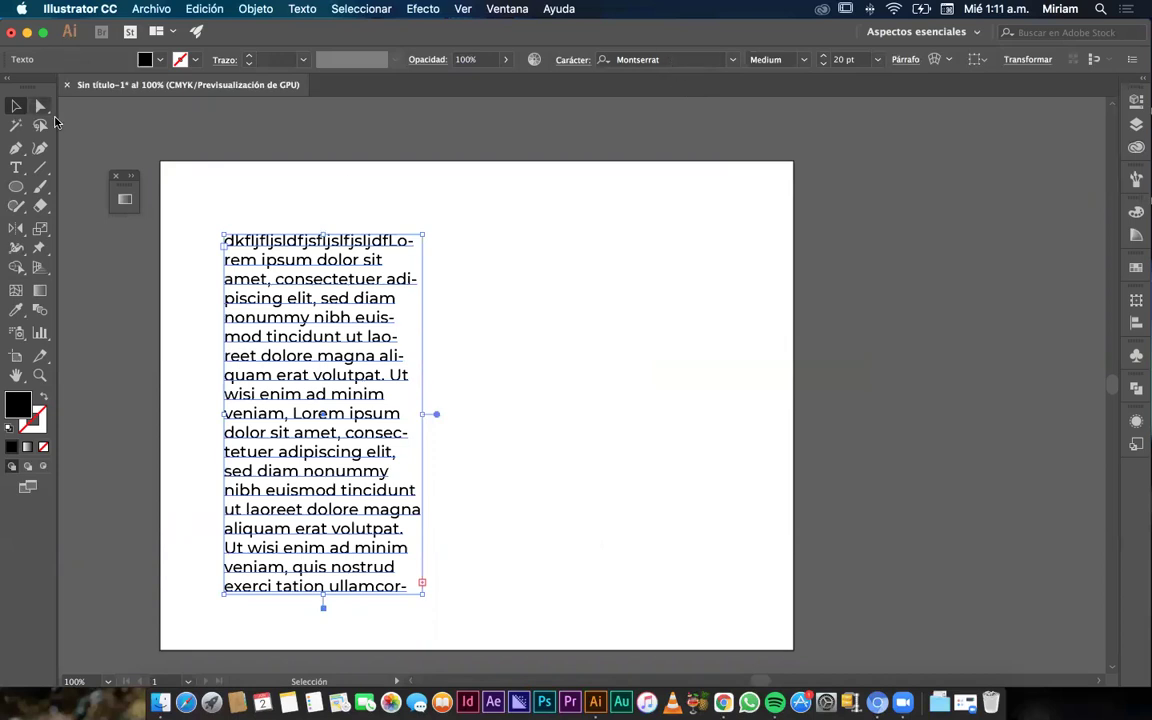
click(465, 396)
click(383, 425)
click(361, 610)
click(330, 476)
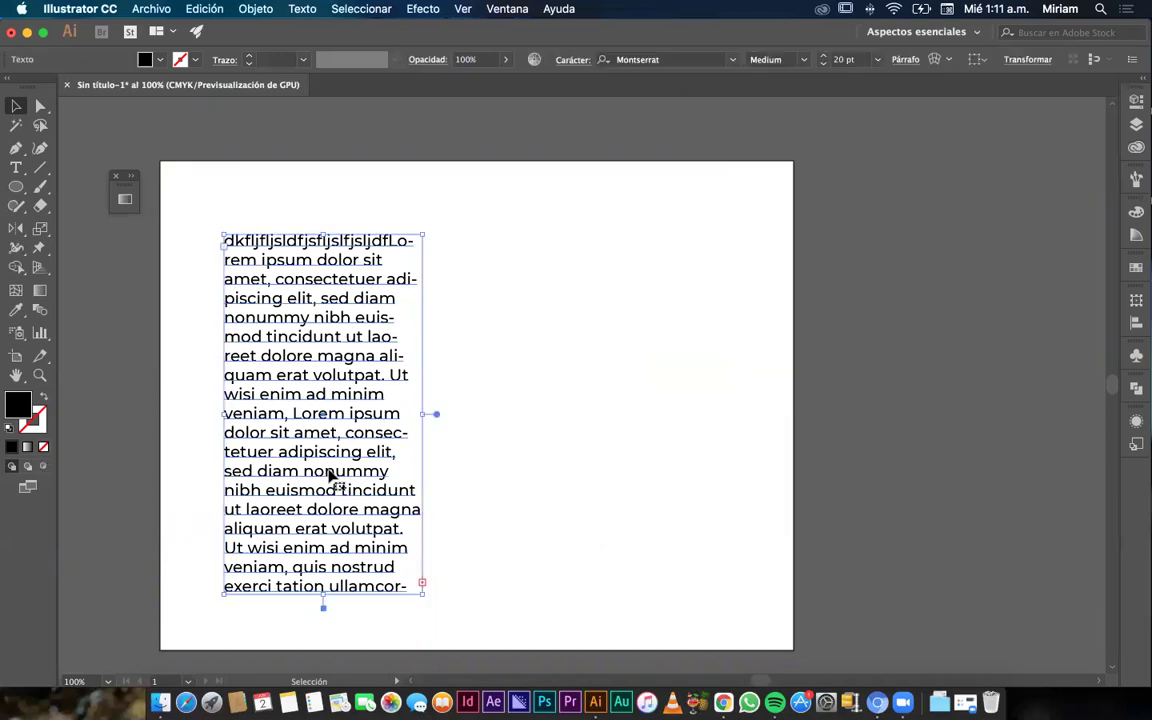
Shift the text frame slightly up and left, and extend its height to fit all of its text.
drag(324, 248, 317, 202)
mouse_move(316, 558)
mouse_down()
mouse_move(316, 619)
mouse_move(316, 580)
mouse_up()
drag(317, 400, 321, 426)
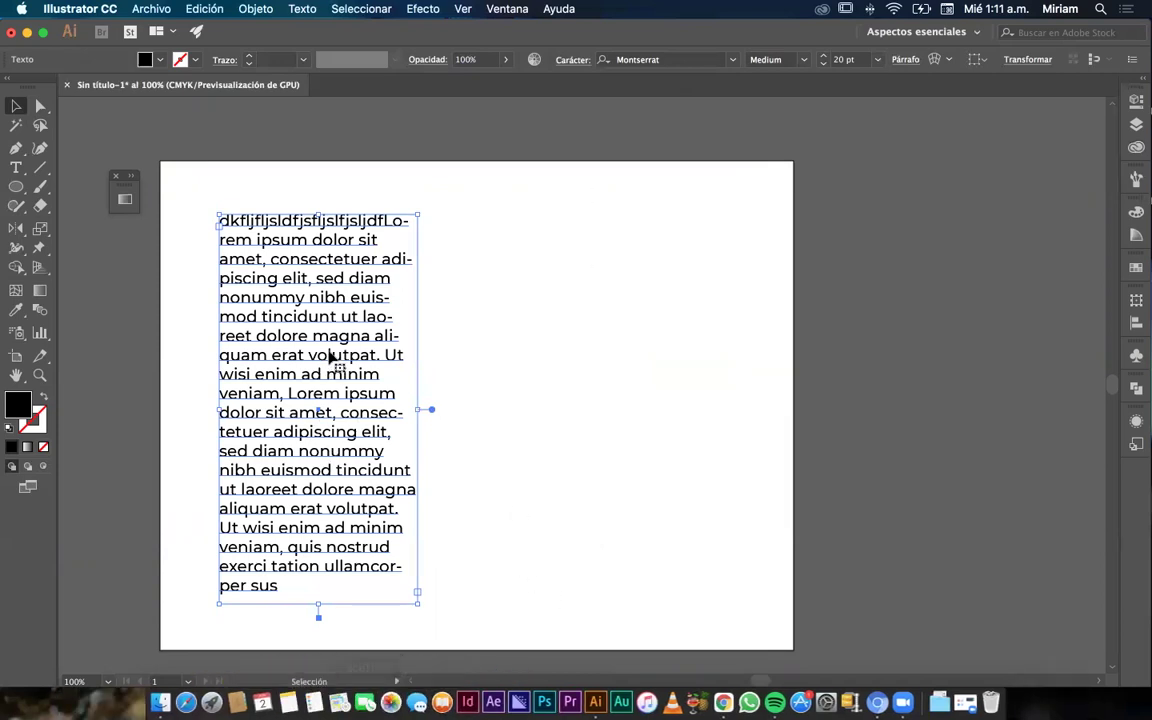
Decrease the font size of the frame's text to 15 pt.
click(822, 65)
click(822, 65)
click(822, 65)
click(822, 65)
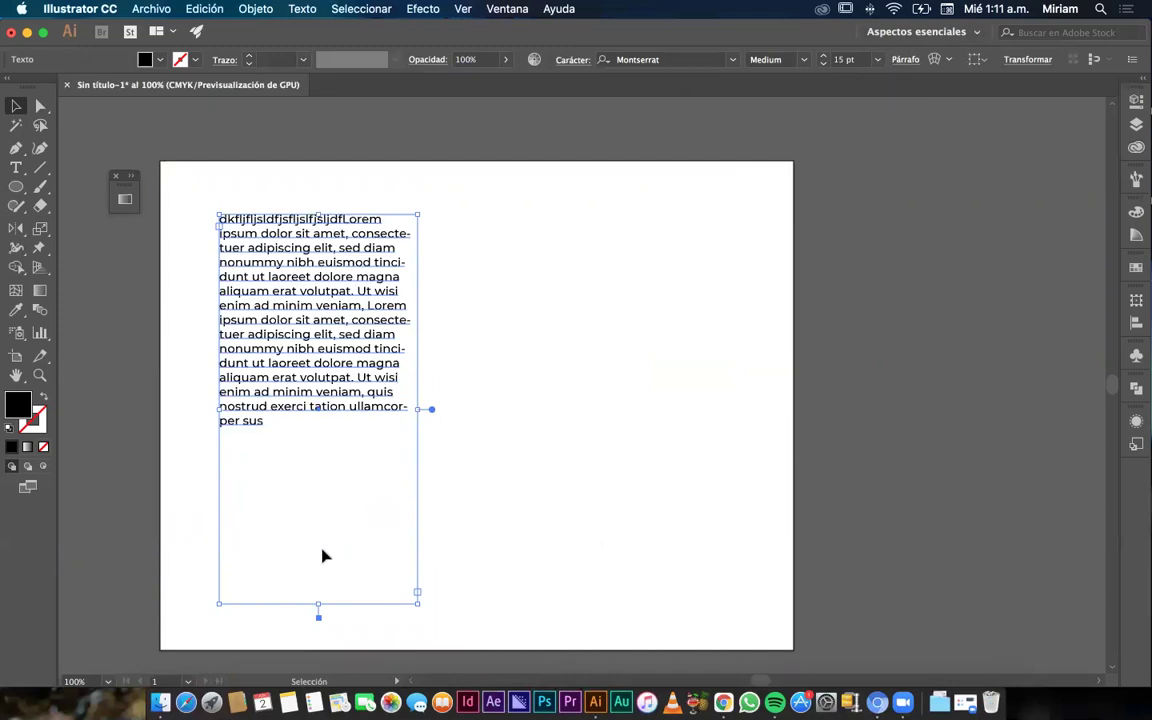
Shrink the text frame's height to five lines so the remaining text overflows, and keep the frame selected.
drag(319, 603, 329, 292)
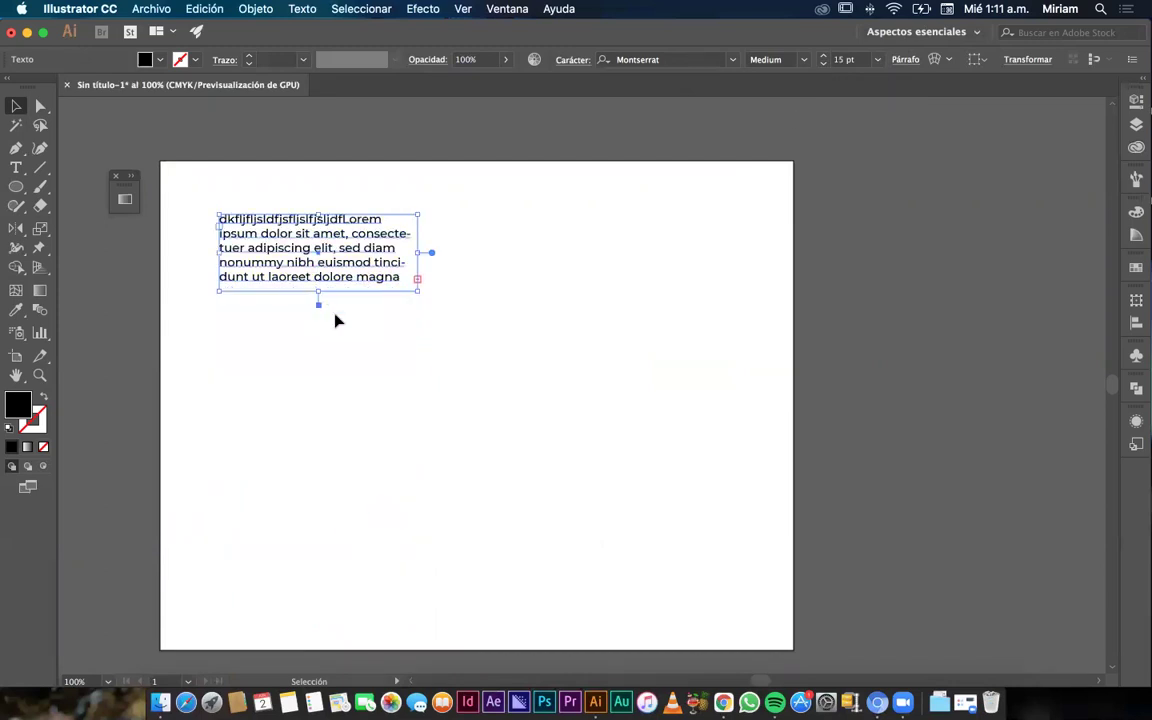
click(336, 320)
click(335, 277)
mouse_move(319, 291)
mouse_down()
mouse_move(311, 455)
mouse_move(319, 275)
mouse_move(325, 292)
mouse_up()
scroll(340, 290, up, 1)
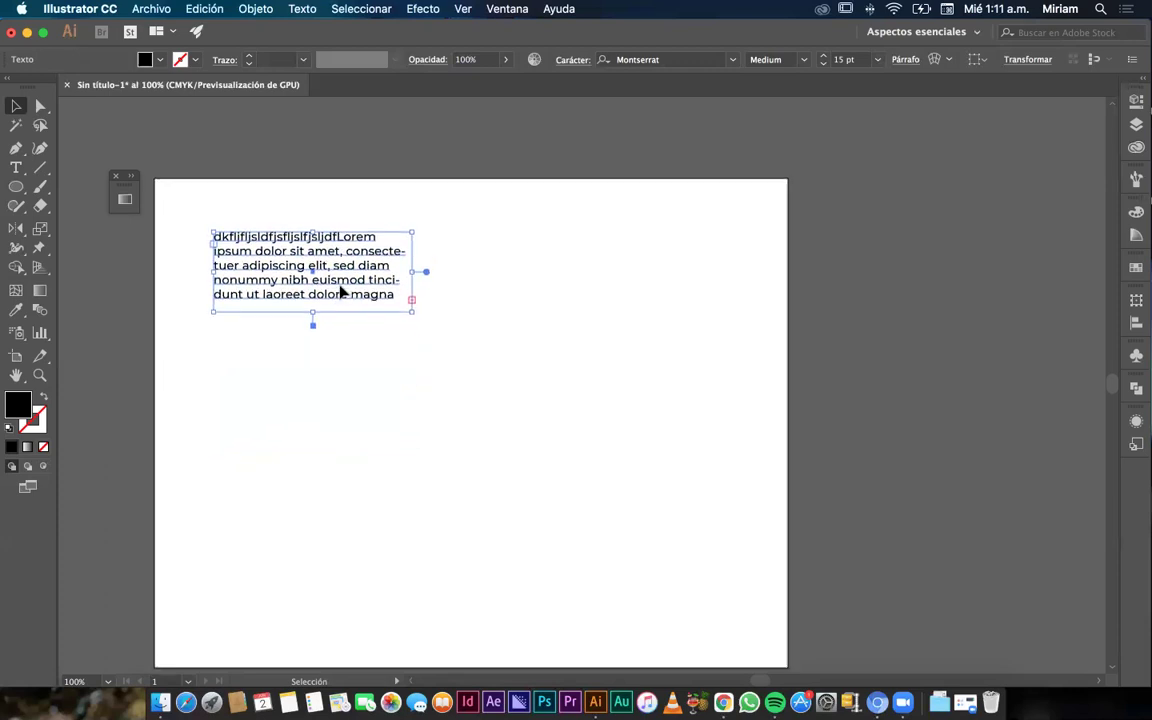
click(432, 314)
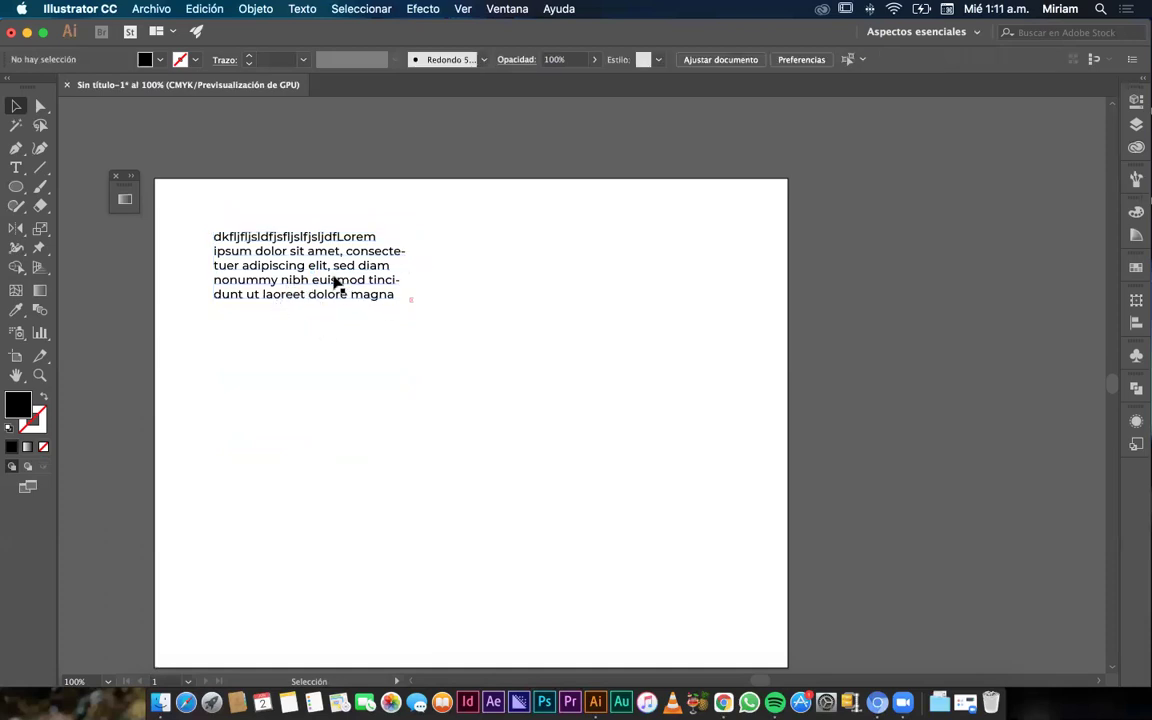
click(328, 290)
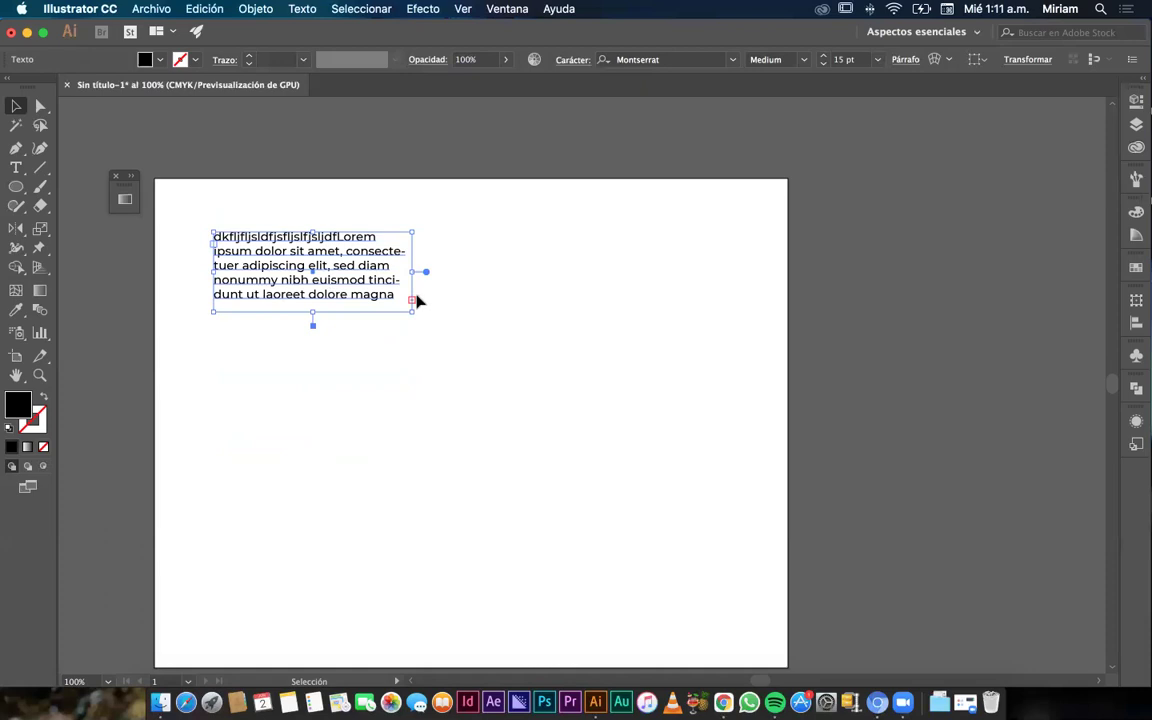
Thread the overflow text into a new linked frame beside the first one, and lengthen that frame to fit all remaining text.
scroll(415, 300, up, 3)
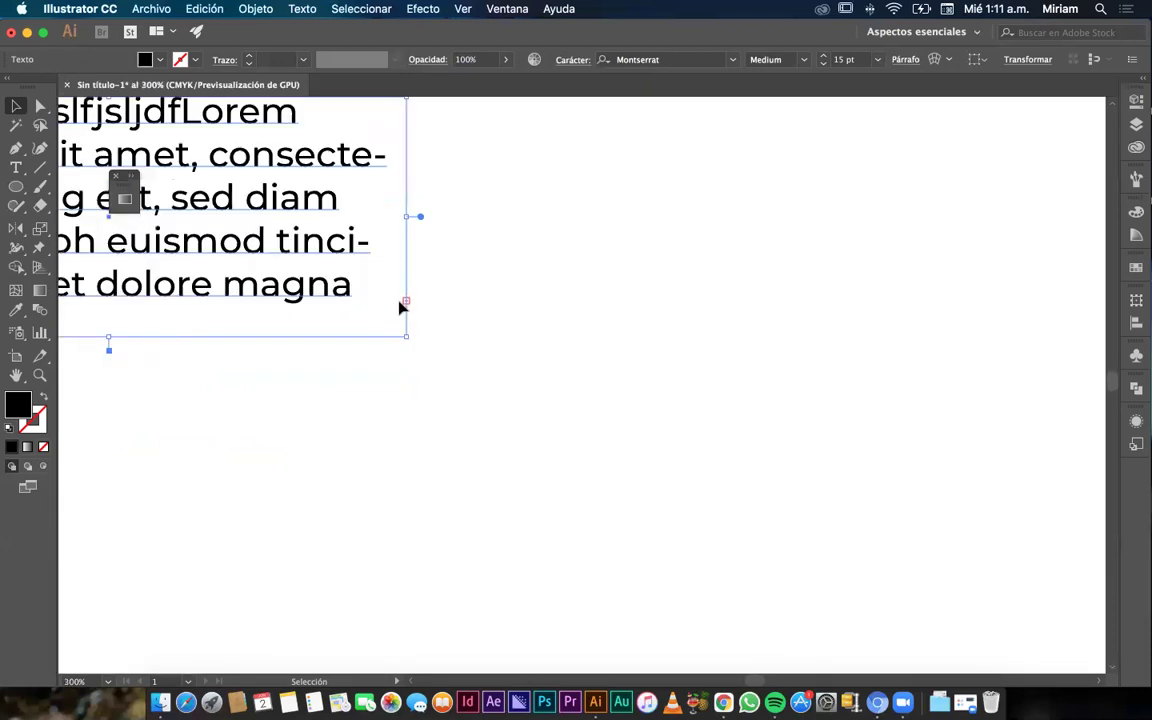
scroll(407, 304, down, 3)
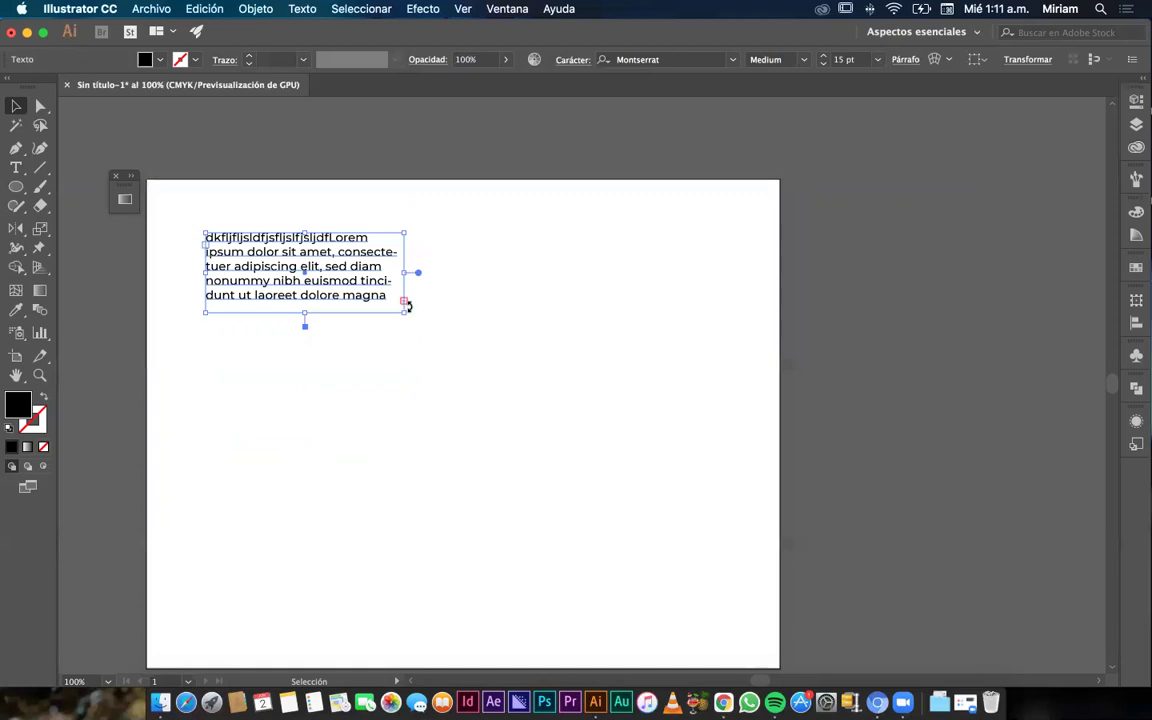
click(403, 301)
click(404, 300)
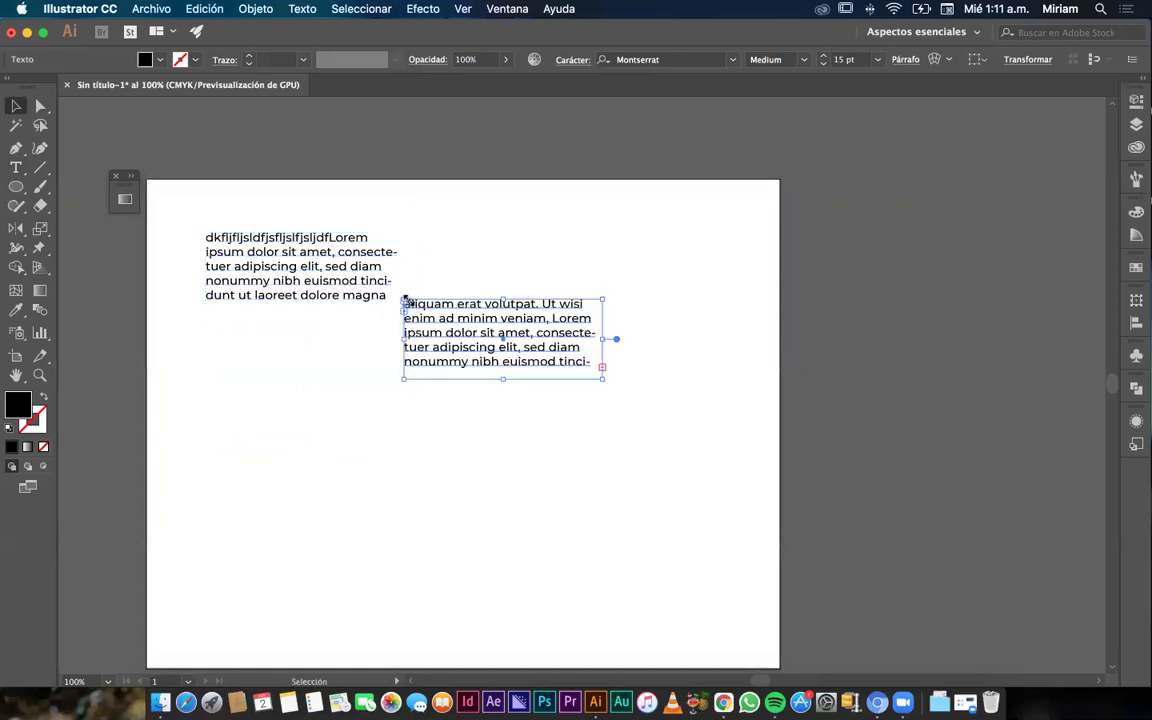
drag(463, 325, 486, 261)
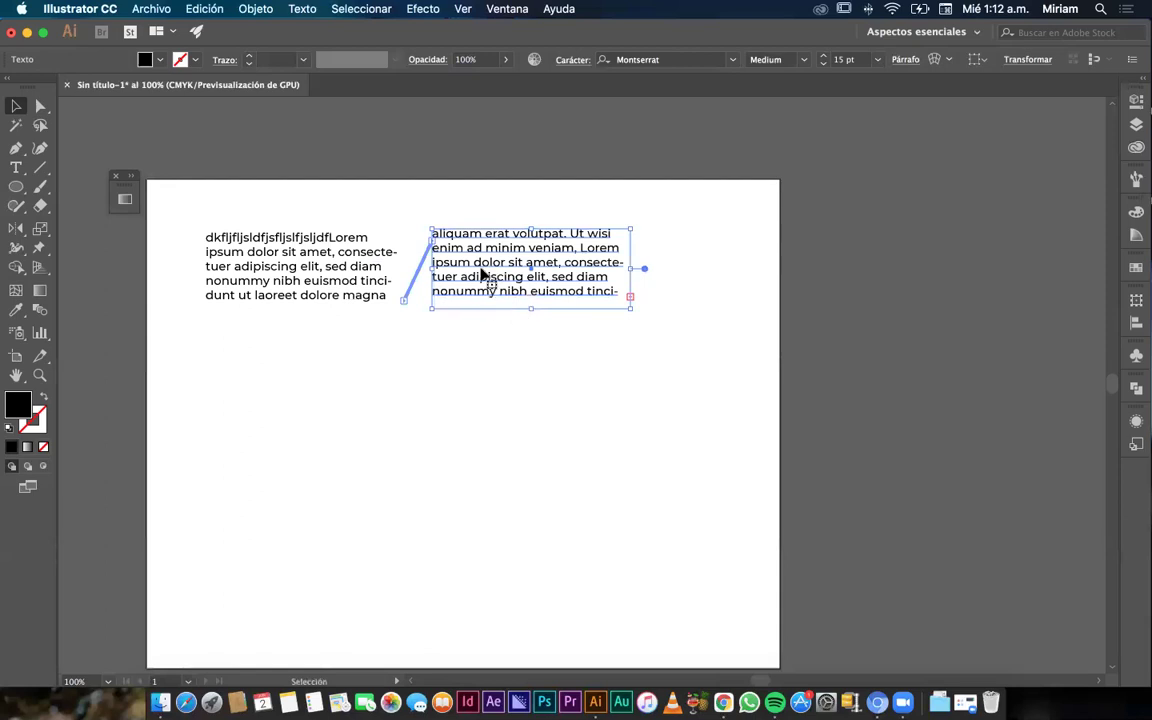
drag(531, 309, 532, 376)
click(641, 452)
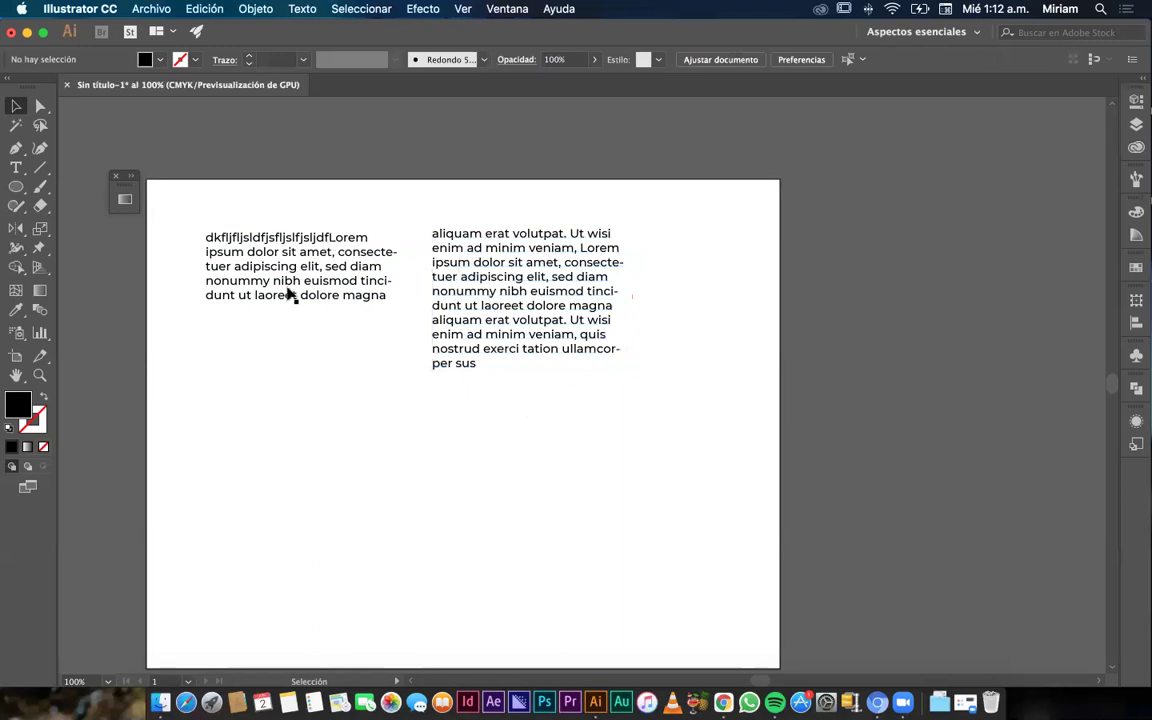
Lengthen the first linked frame to hold seven lines of text, and narrow it slightly.
scroll(565, 341, left, 1)
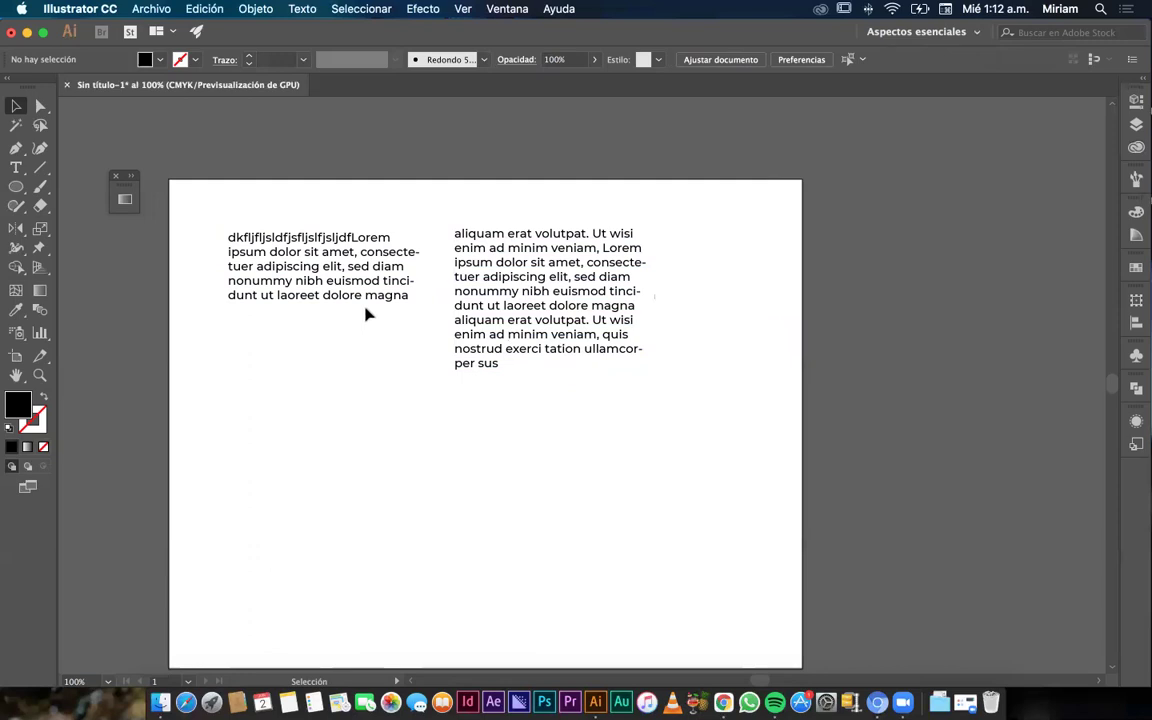
click(314, 274)
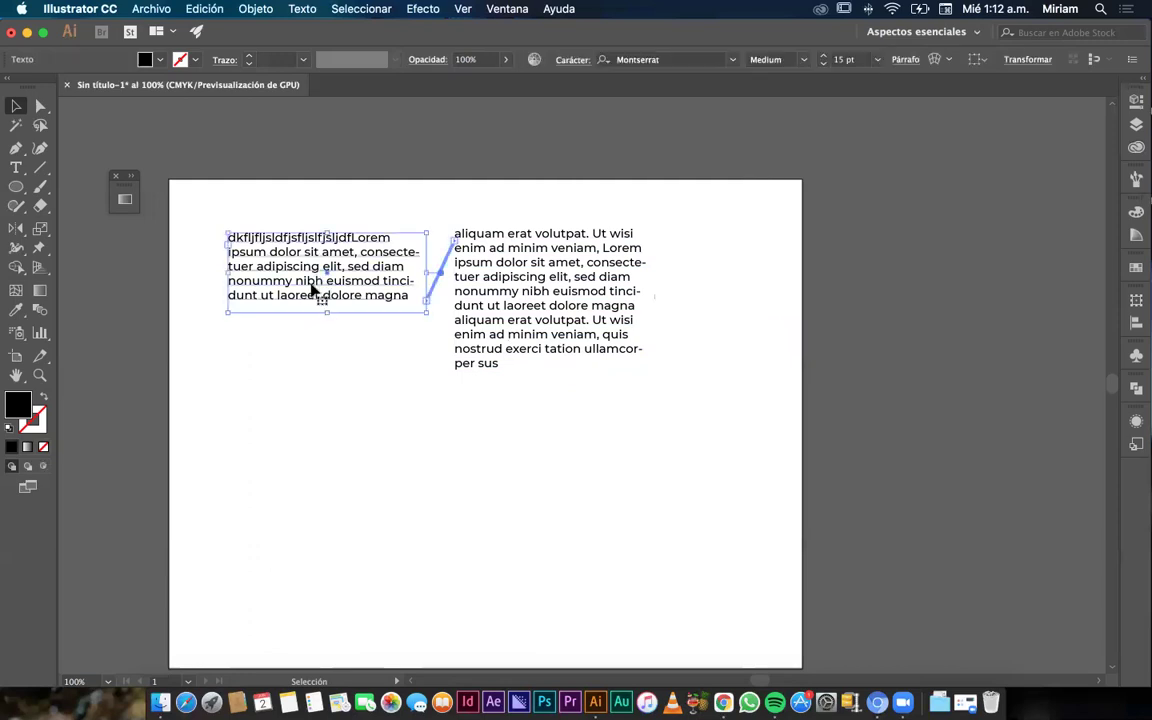
drag(327, 312, 329, 342)
click(486, 421)
click(358, 300)
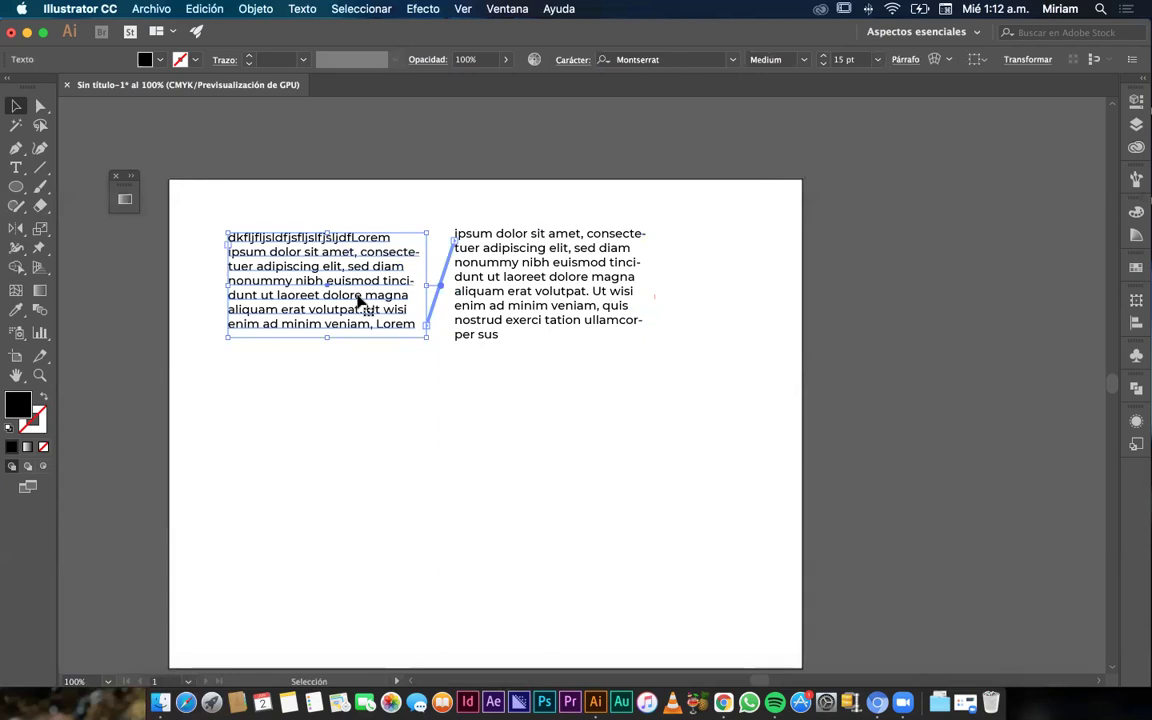
mouse_move(427, 292)
mouse_down()
mouse_move(350, 297)
mouse_move(420, 286)
mouse_up()
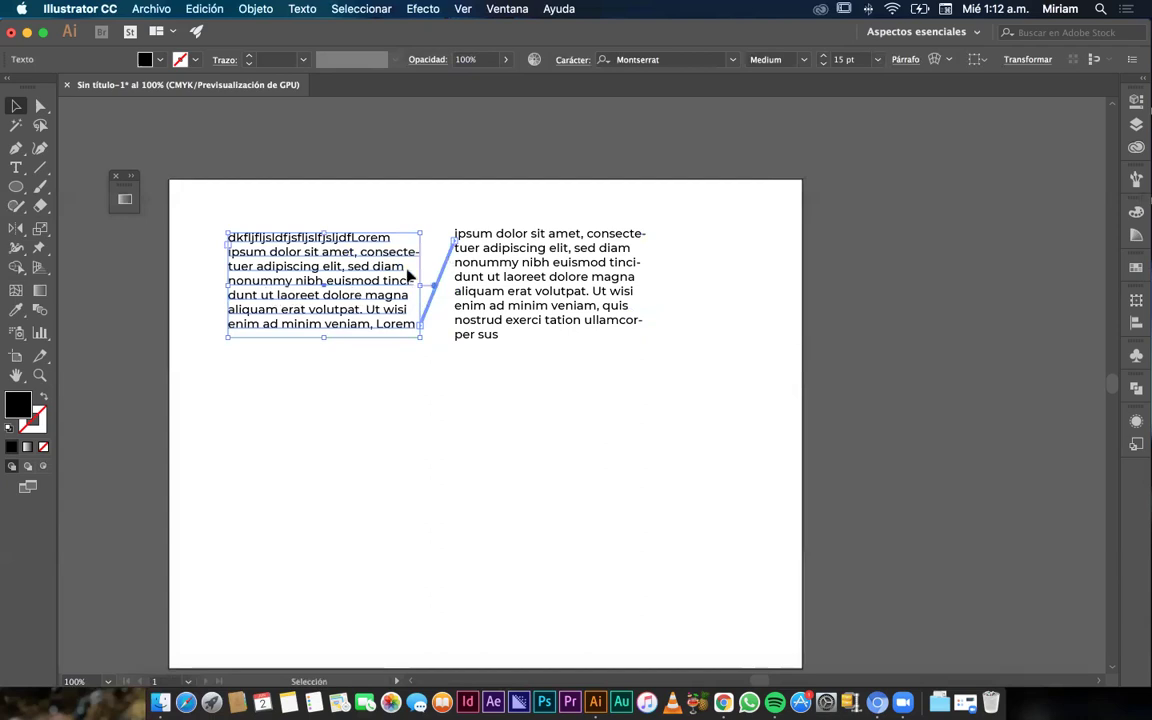
Select the whole paragraph across both linked frames for text editing, and deselect everything.
double_click(340, 285)
triple_click(340, 285)
double_click(340, 283)
key(Escape)
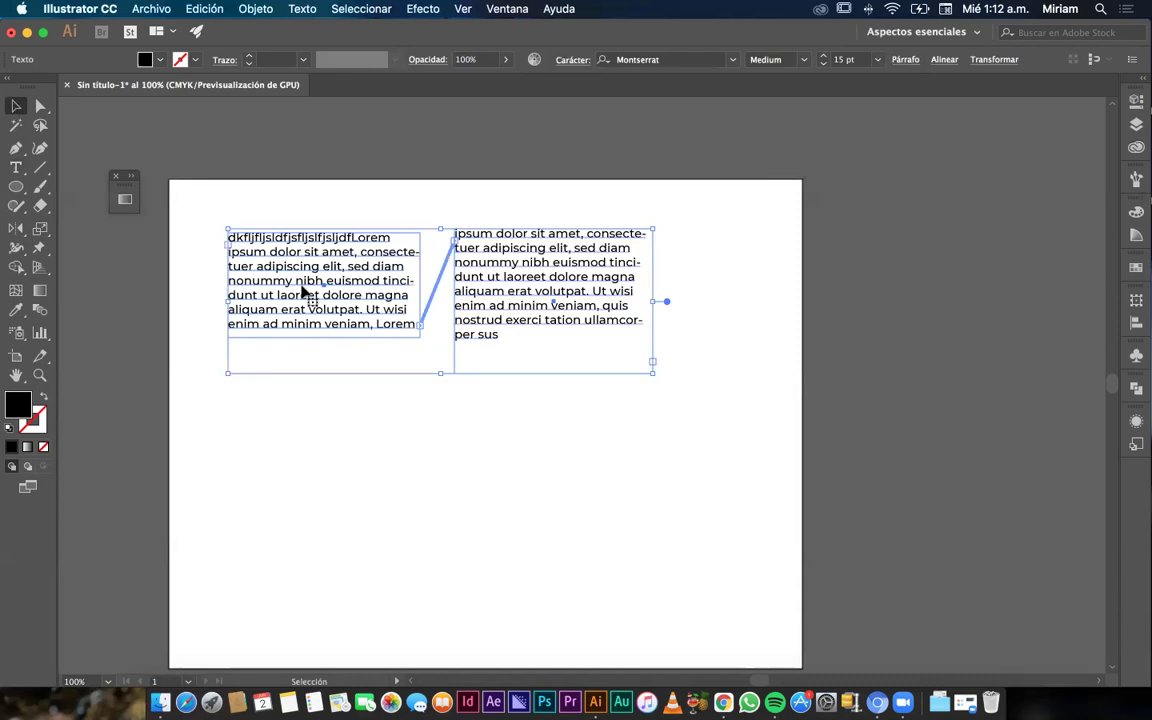
click(318, 354)
scroll(330, 295, up, 2)
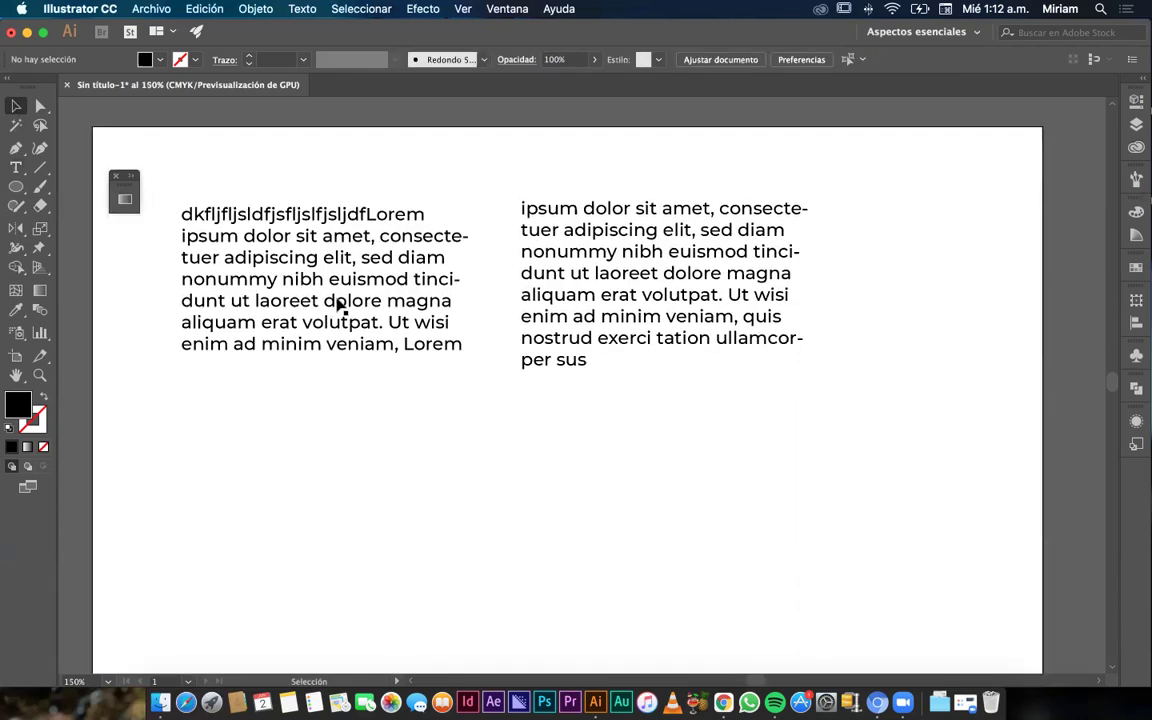
click(330, 255)
key(t)
double_click(365, 254)
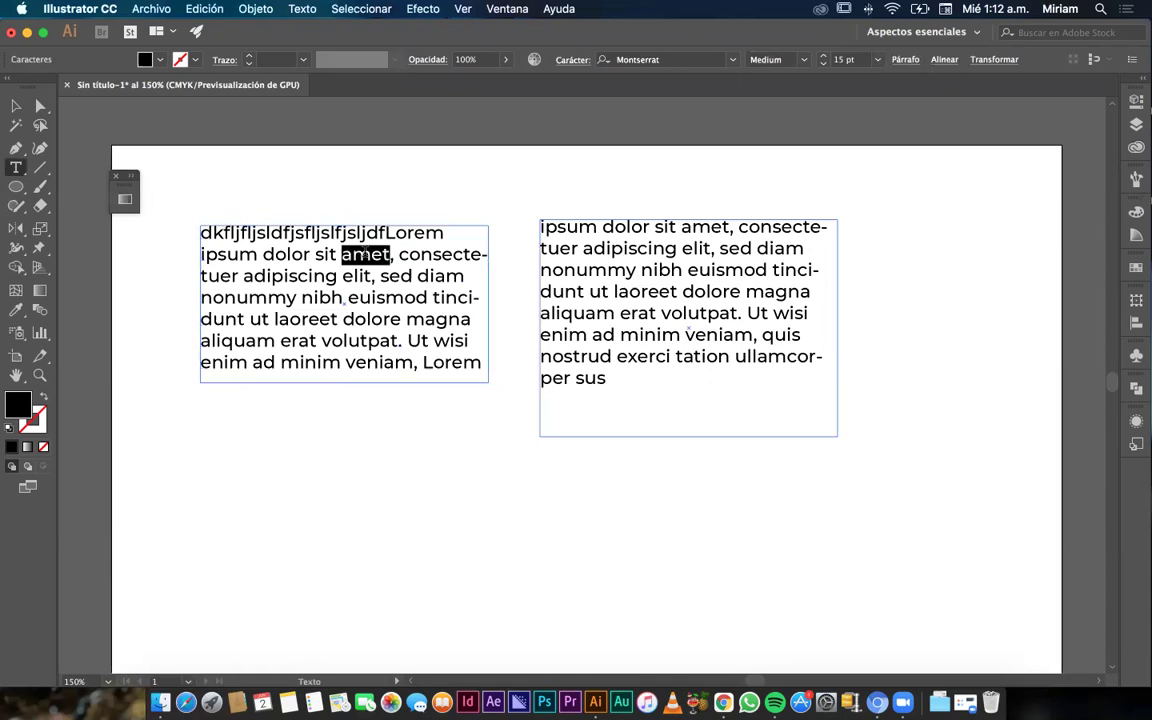
triple_click(365, 254)
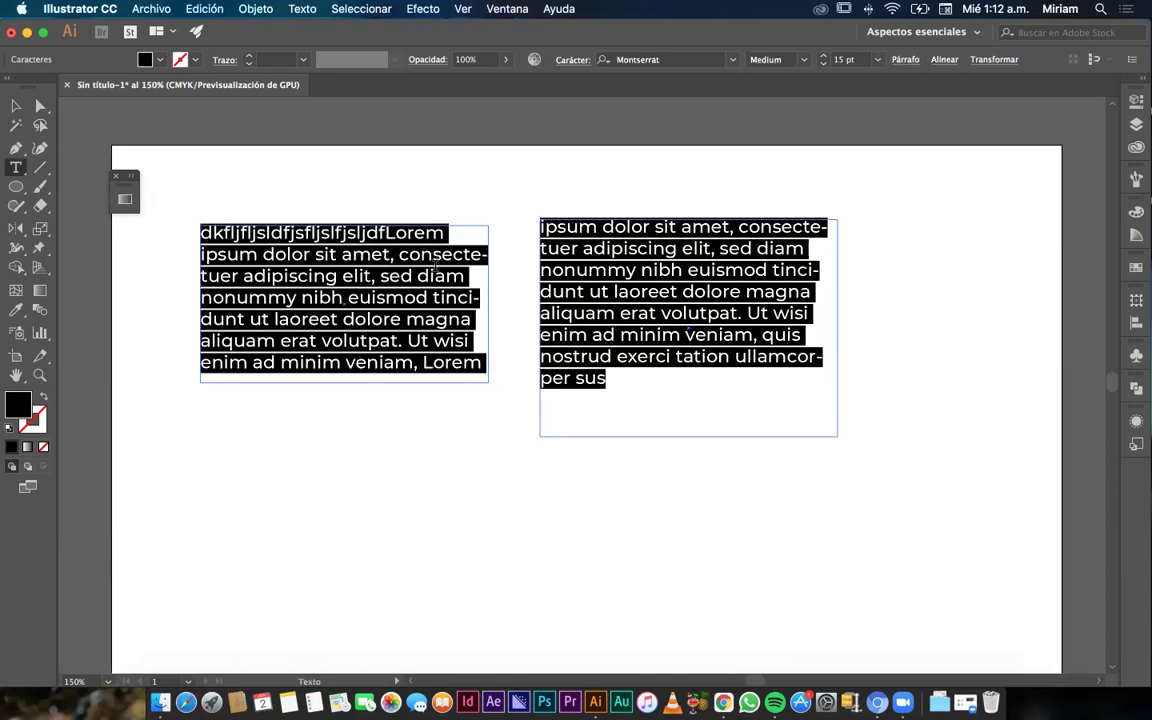
click(17, 102)
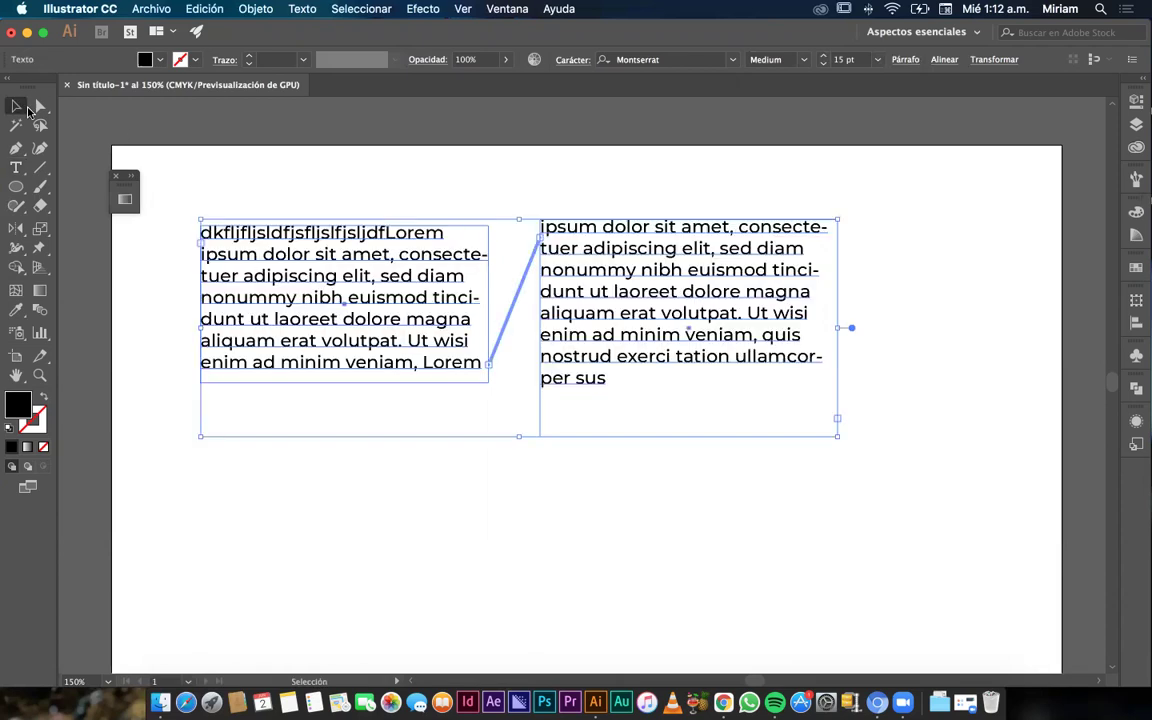
click(522, 501)
Center the paragraph in the linked text frames, and return it to left alignment.
scroll(522, 498, right, 1)
scroll(522, 498, down, 2)
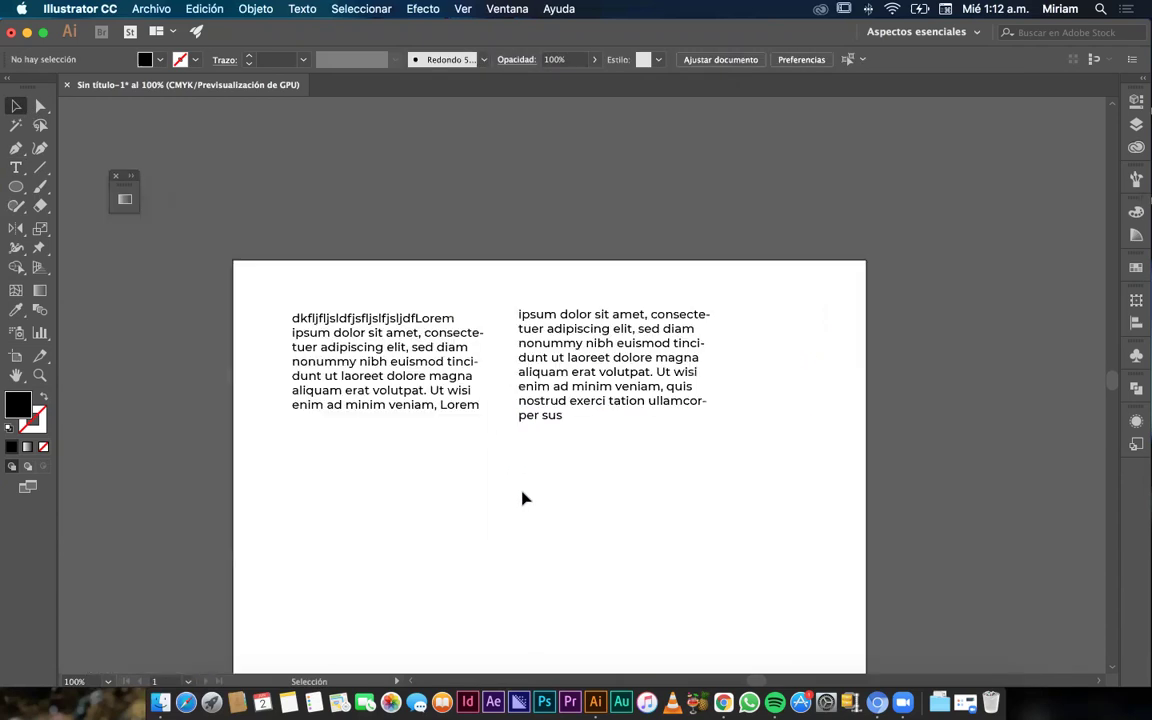
scroll(517, 442, down, 1)
scroll(512, 424, up, 1)
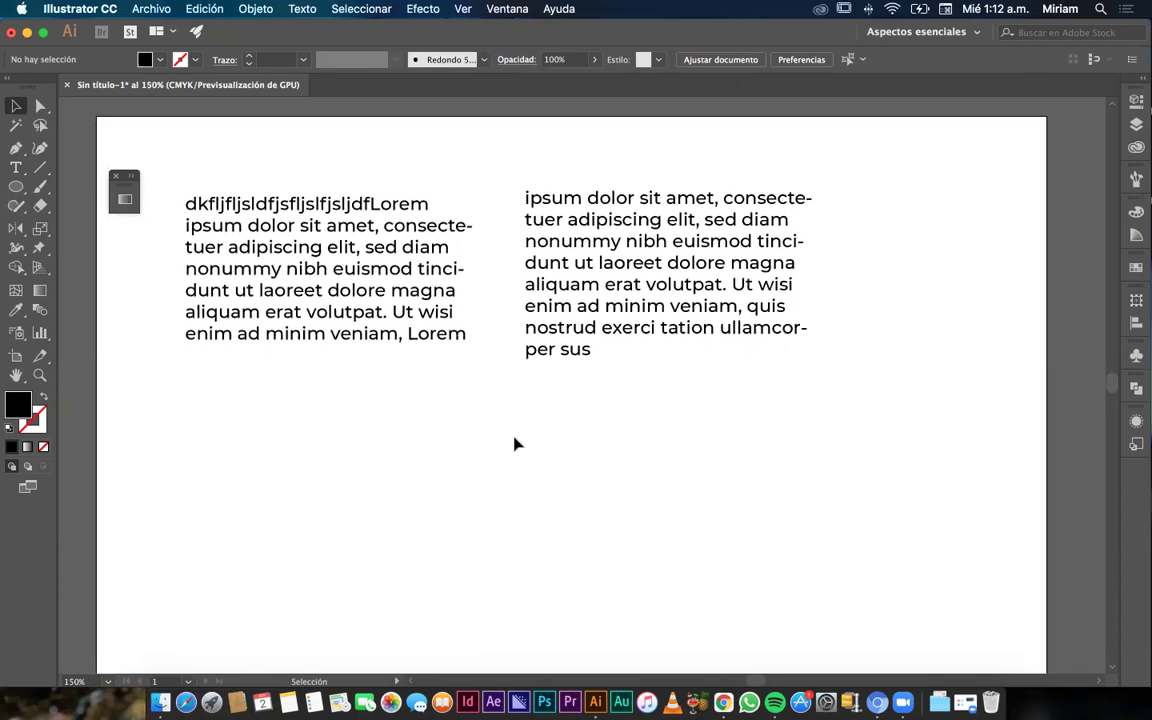
scroll(515, 443, up, 1)
click(387, 311)
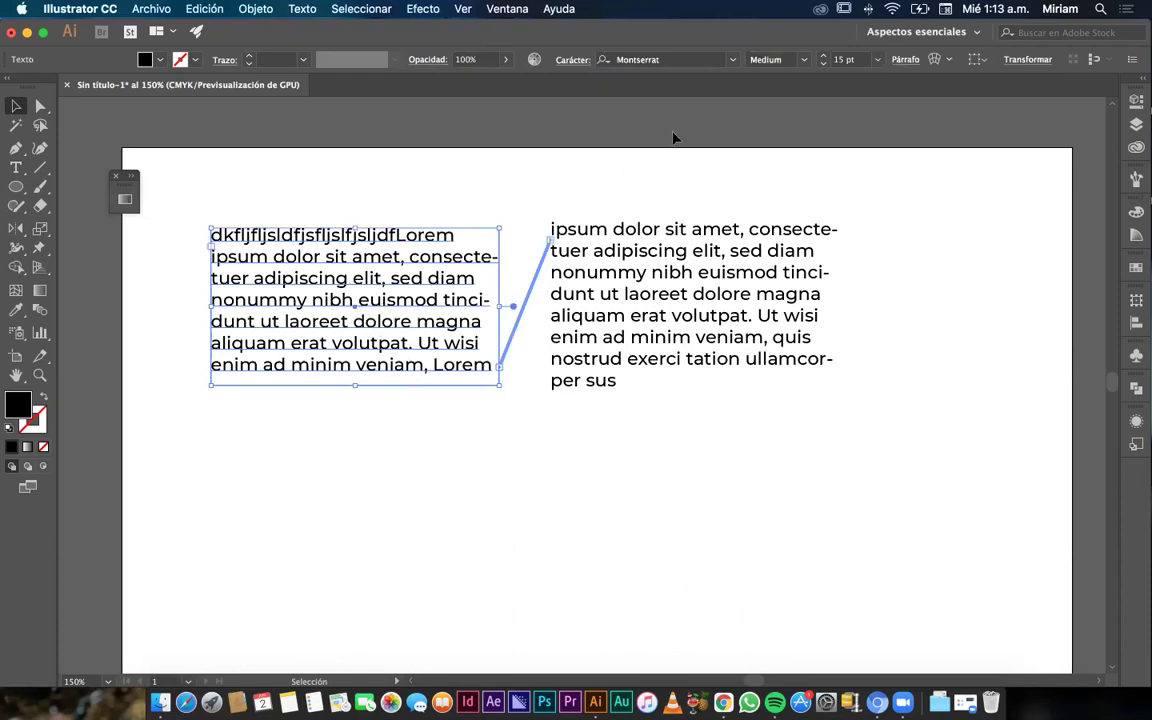
click(905, 60)
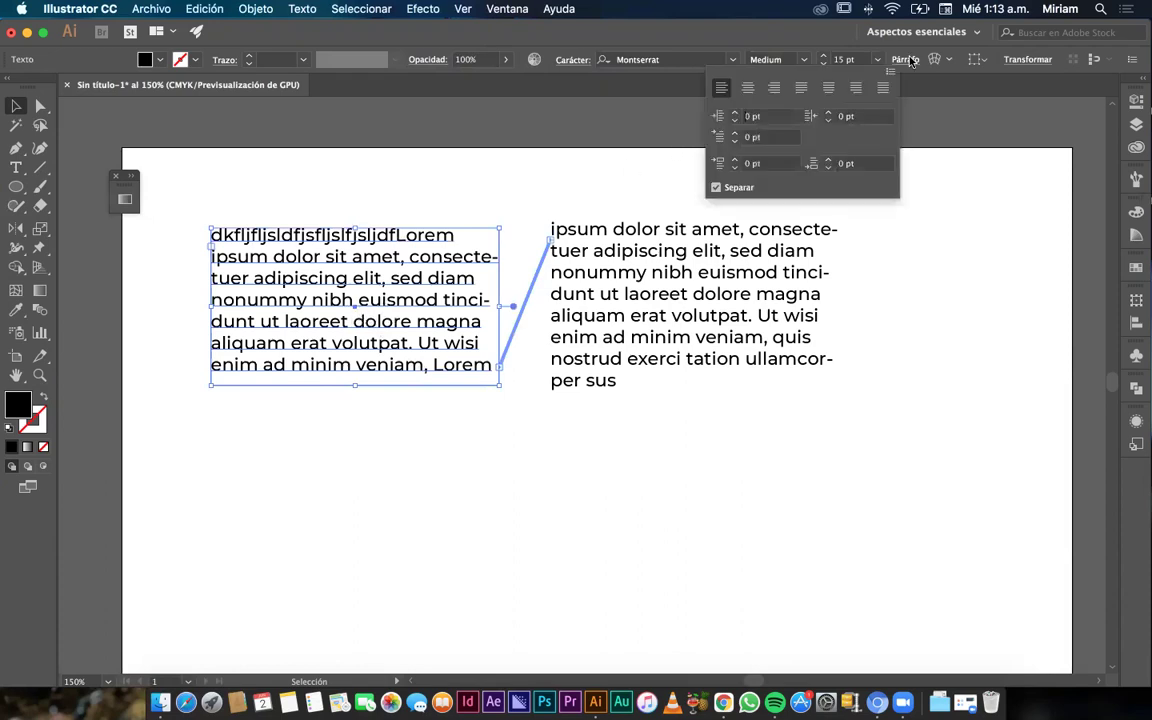
click(746, 89)
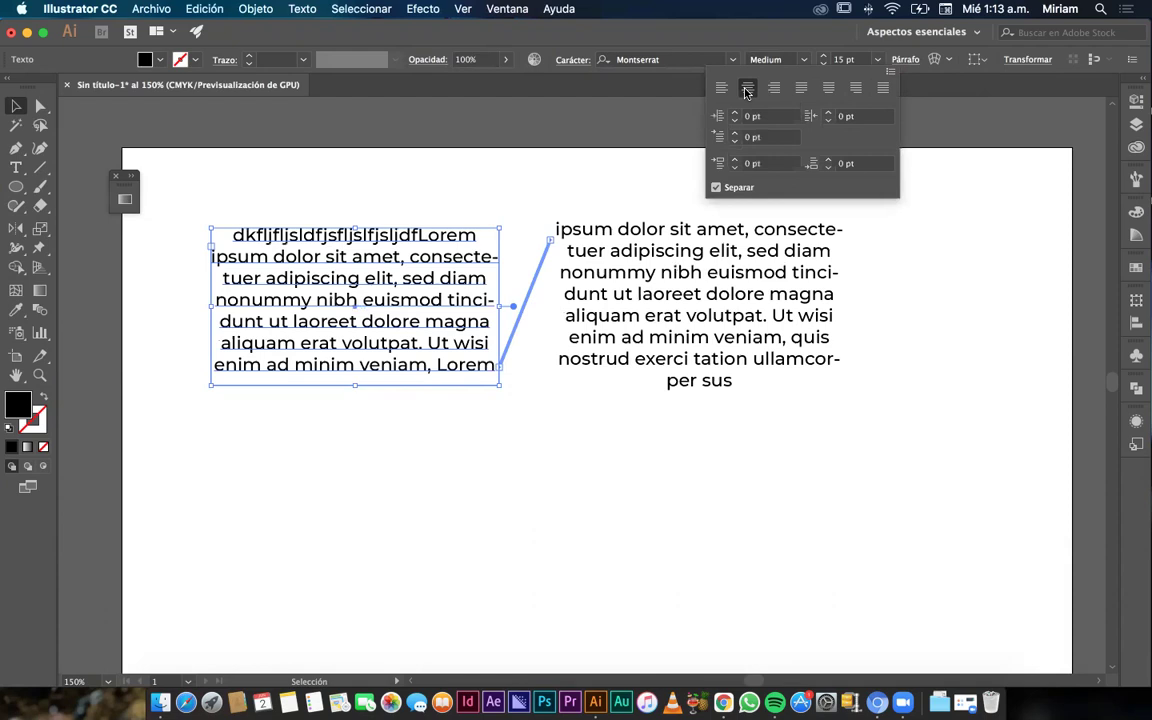
click(721, 88)
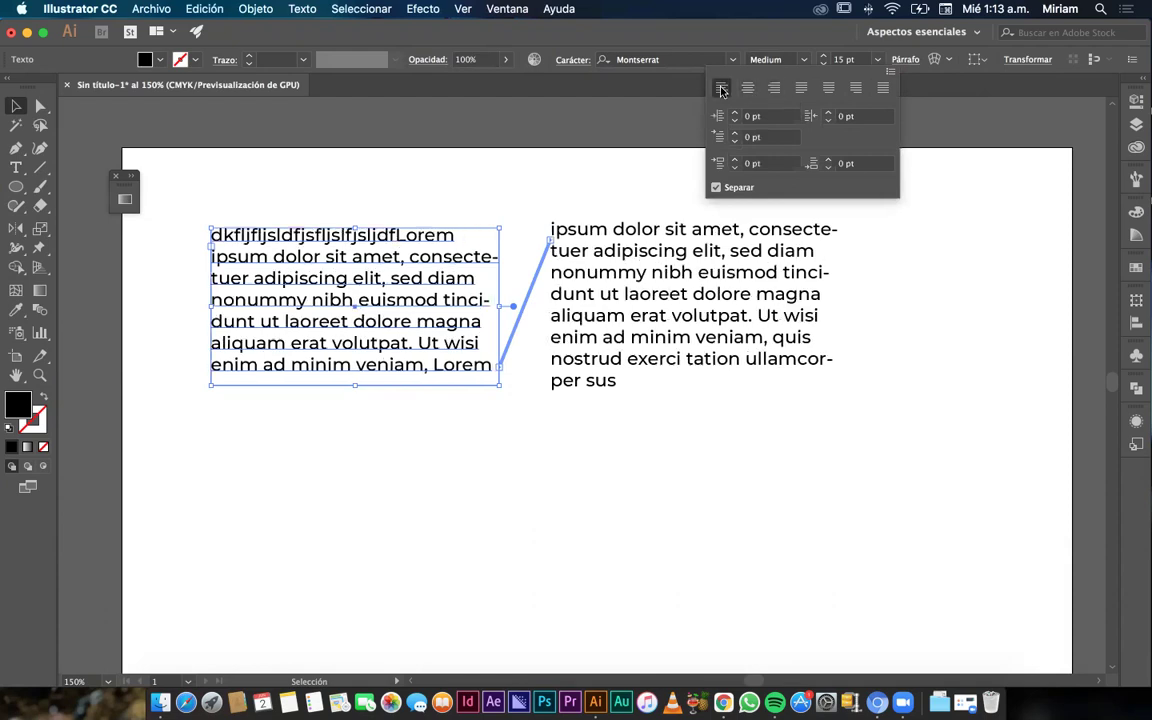
Try the justified alignments on the linked text, ending with justified and the last line aligned right.
click(800, 88)
click(828, 88)
click(855, 88)
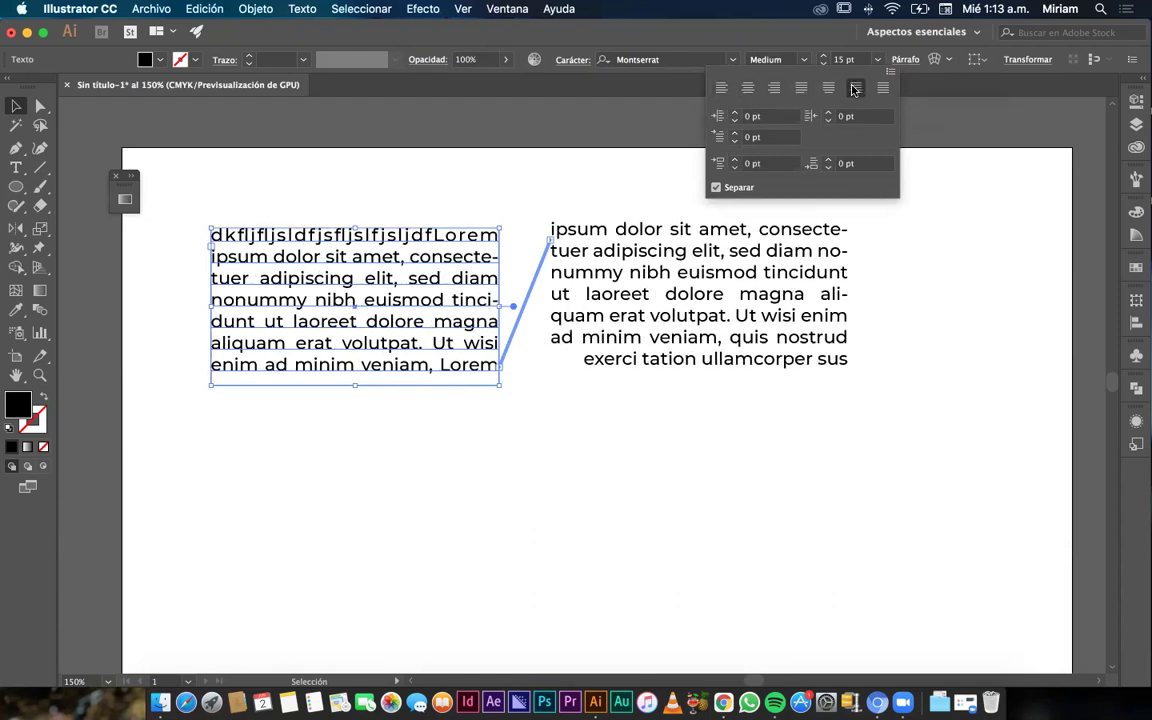
Align the linked text to the left again.
click(721, 88)
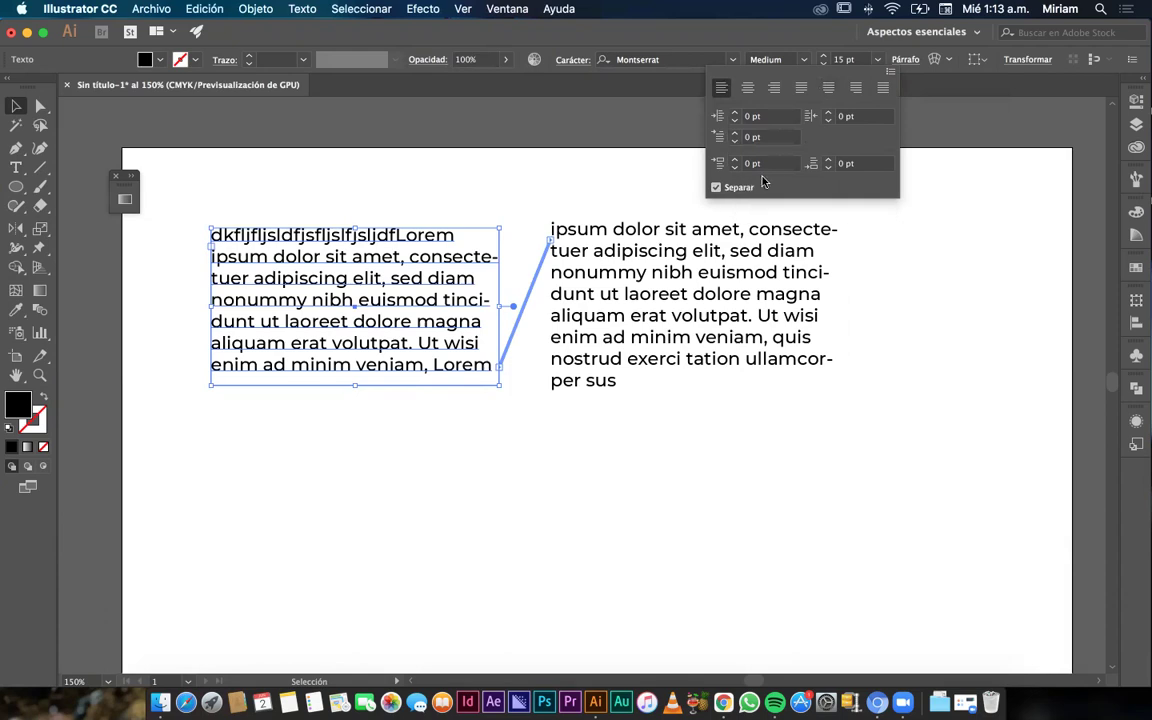
click(808, 52)
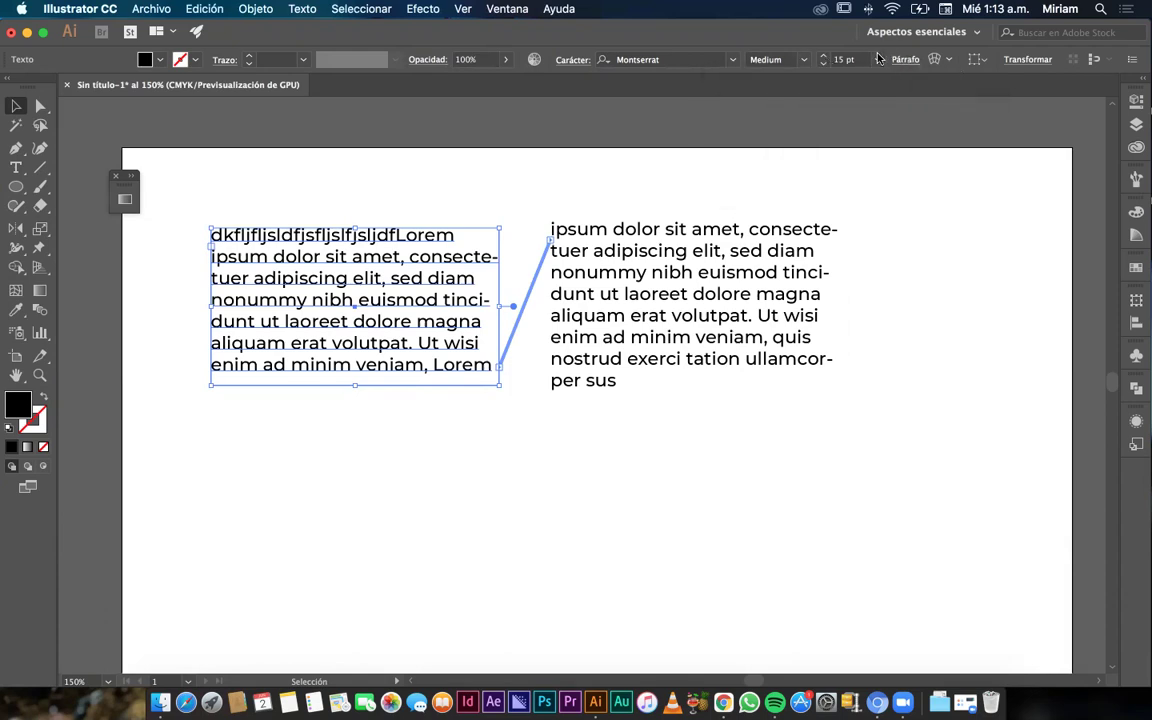
Try a leading of 24 pt on the first frame's text, and reset the leading to automatic.
click(572, 60)
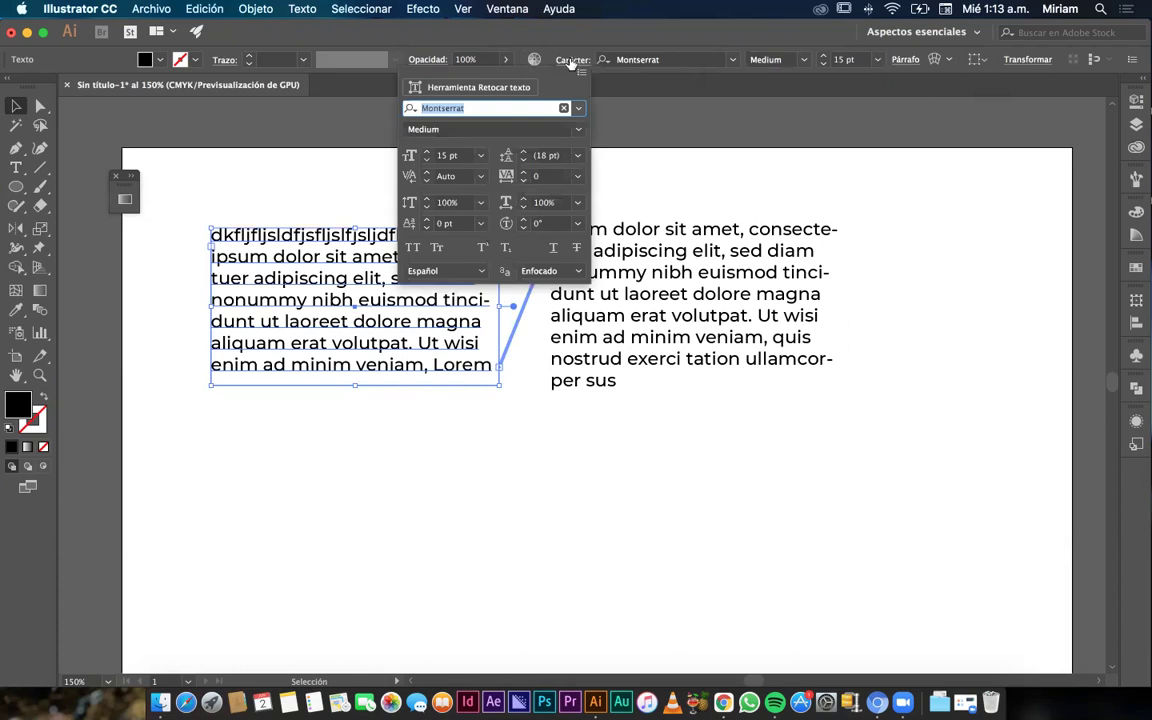
click(522, 153)
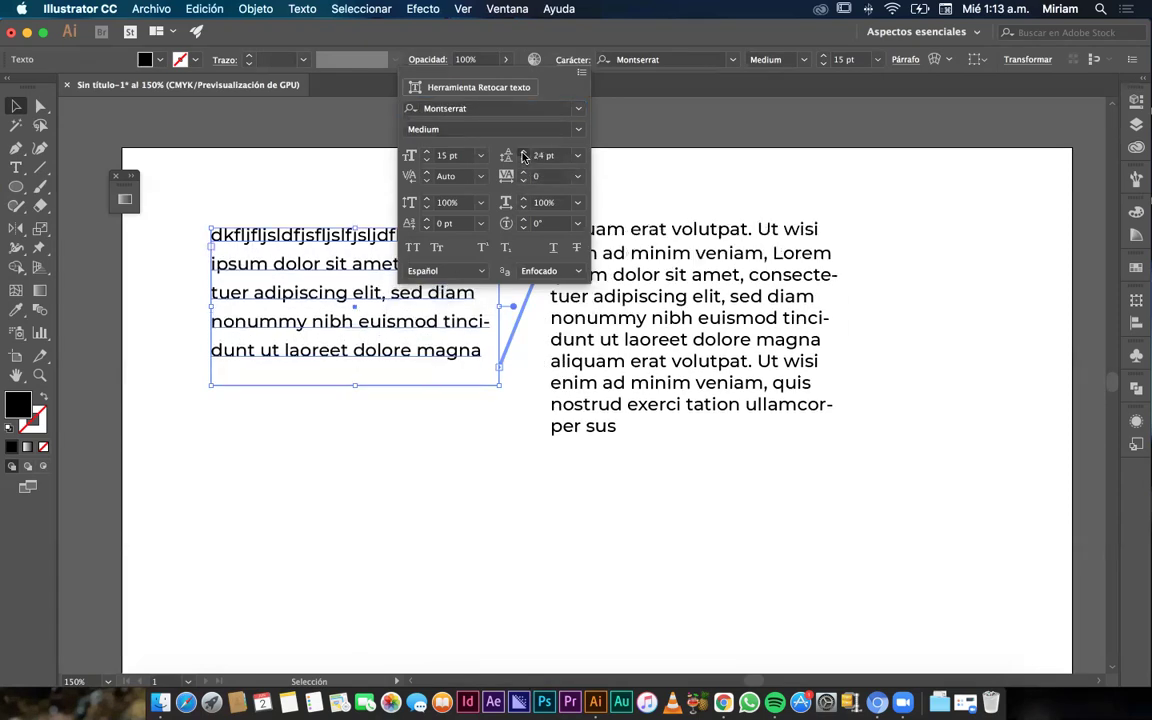
click(522, 159)
click(522, 159)
click(577, 155)
click(579, 194)
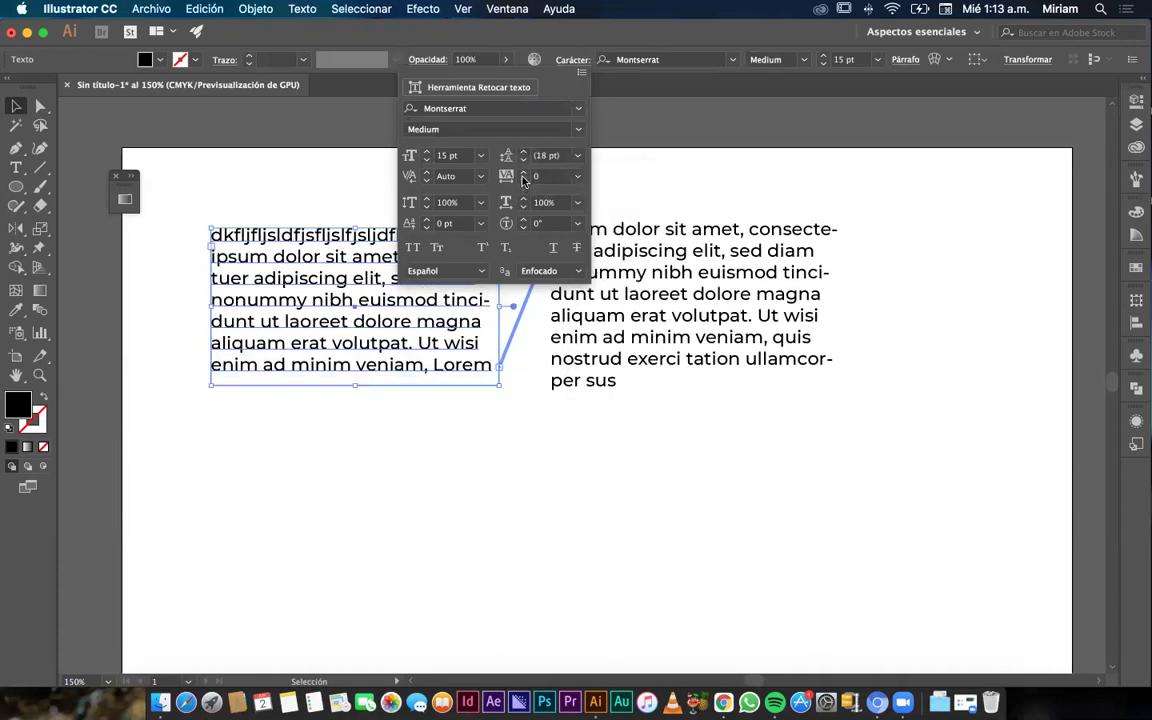
Try wider tracking of 37 on the first frame's text, and reset the tracking to 0.
click(522, 172)
click(522, 172)
click(522, 172)
click(522, 172)
click(522, 172)
click(577, 176)
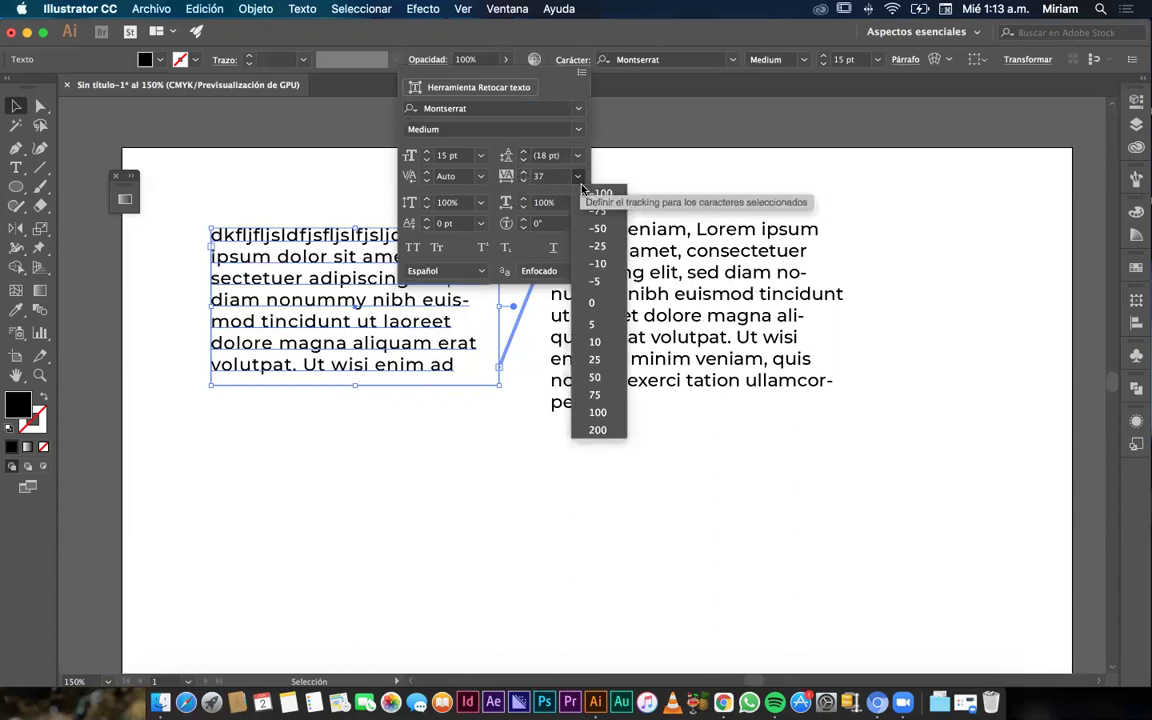
click(591, 302)
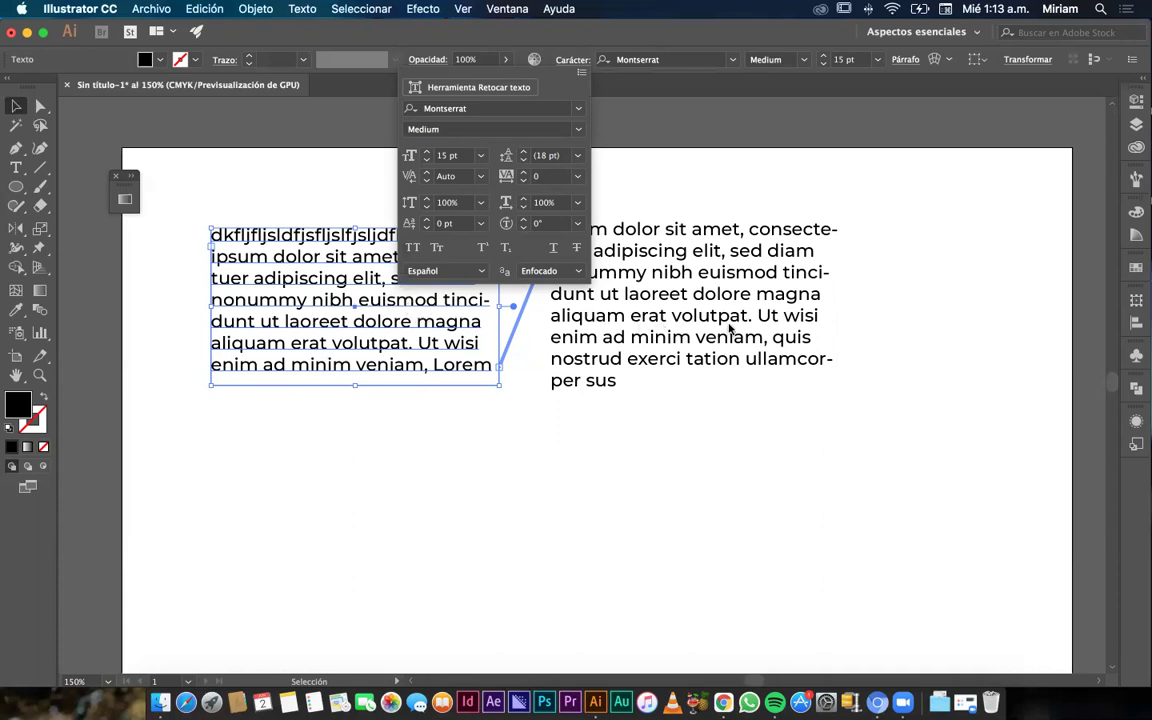
Try all caps and small caps on the first frame's text, turning each option off again.
click(412, 249)
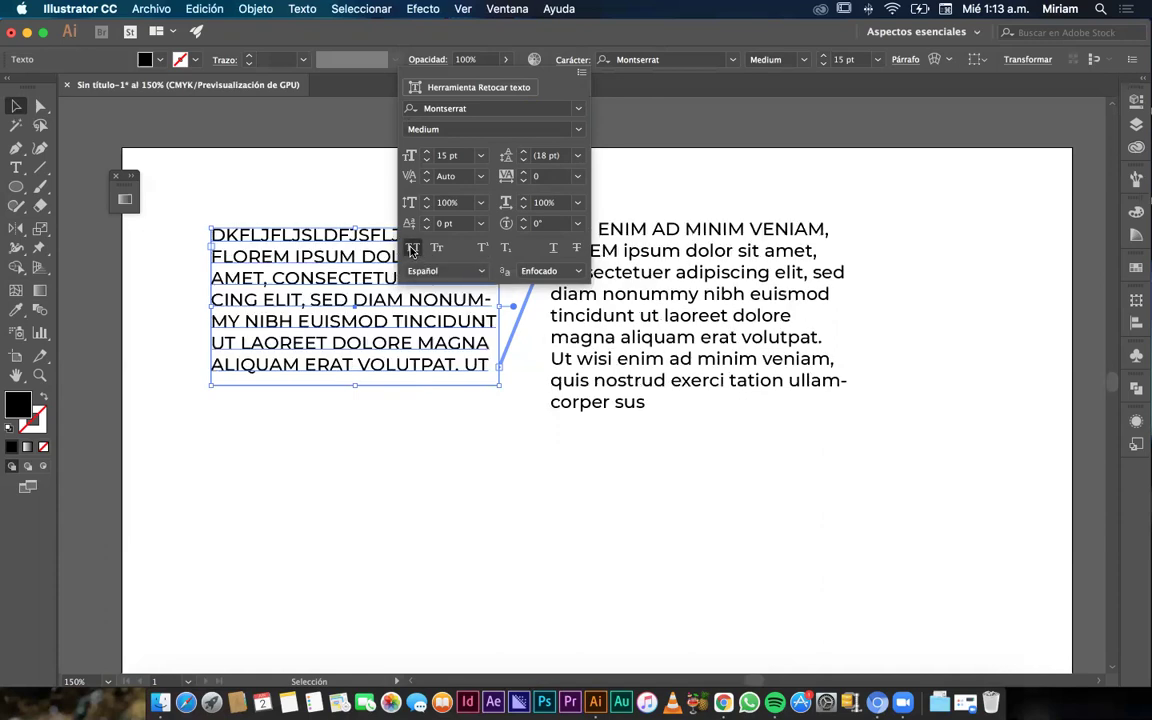
click(412, 249)
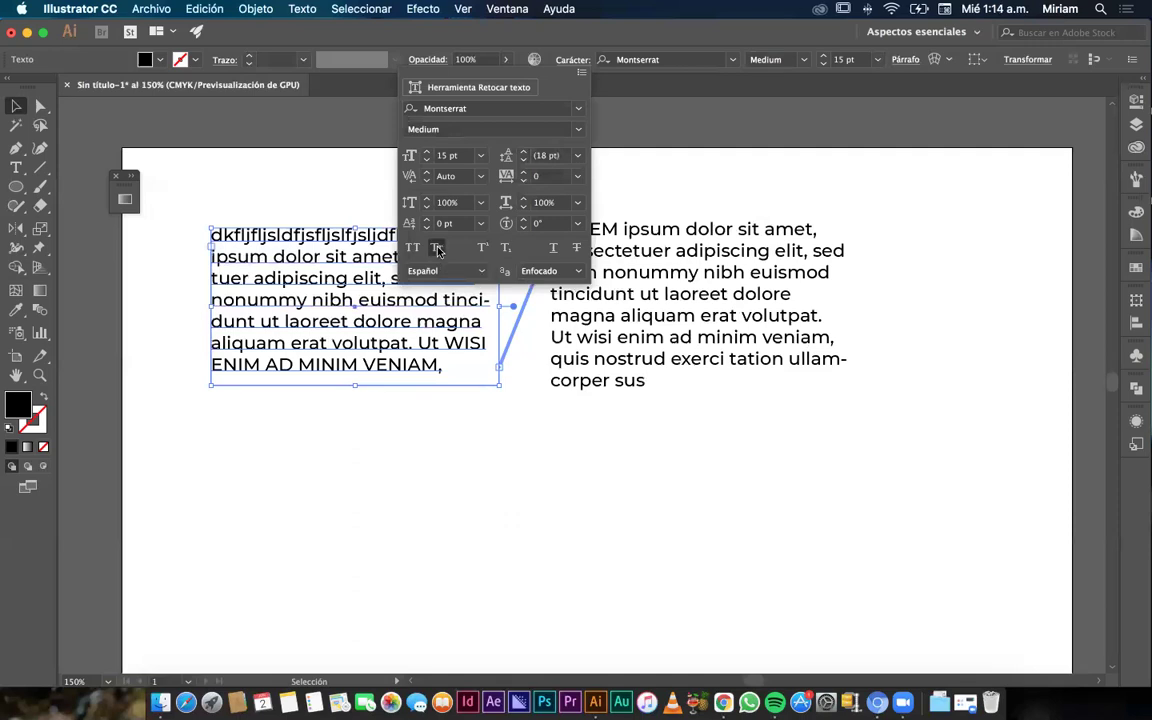
click(438, 250)
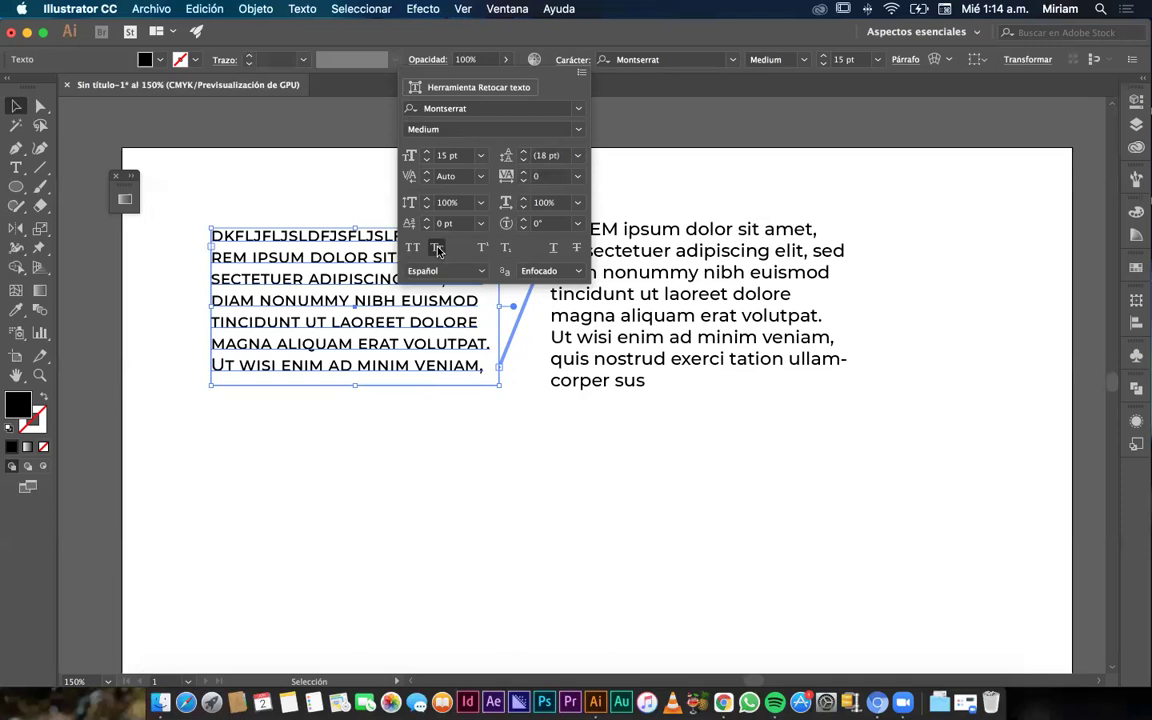
click(438, 250)
click(412, 249)
click(412, 249)
Try superscript, subscript, underline and strikethrough on the first frame's text, turning each one off again.
click(483, 250)
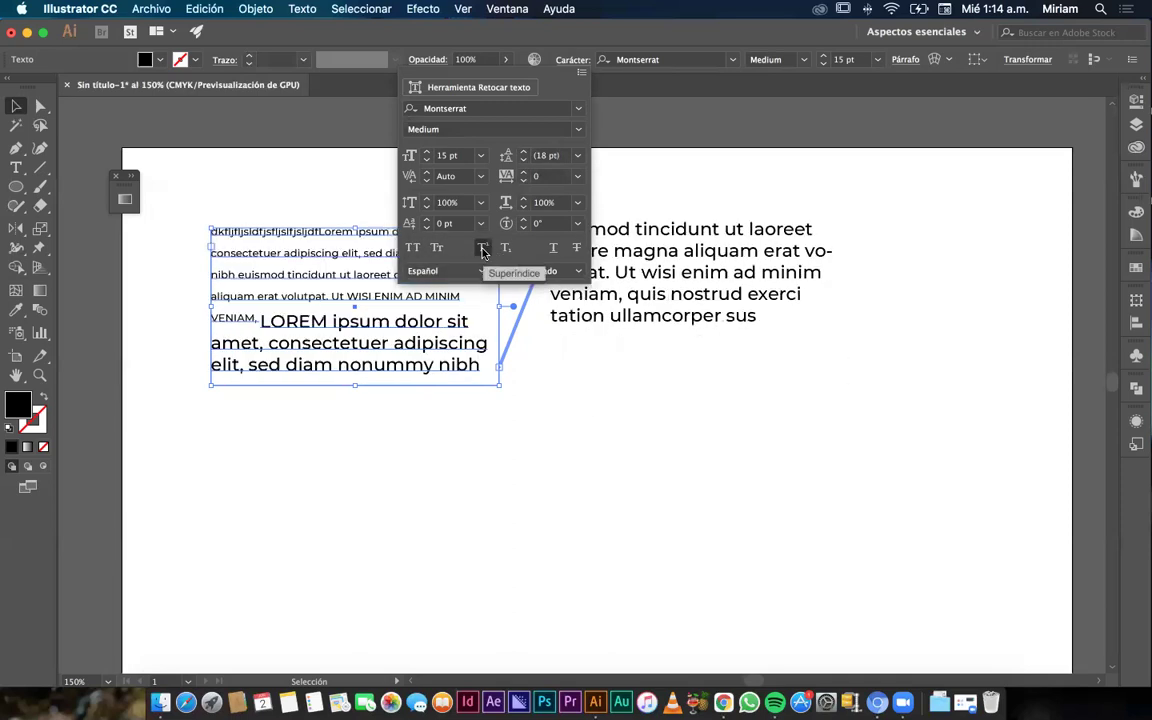
click(483, 250)
click(507, 249)
click(507, 249)
click(560, 249)
click(560, 249)
click(576, 249)
click(576, 249)
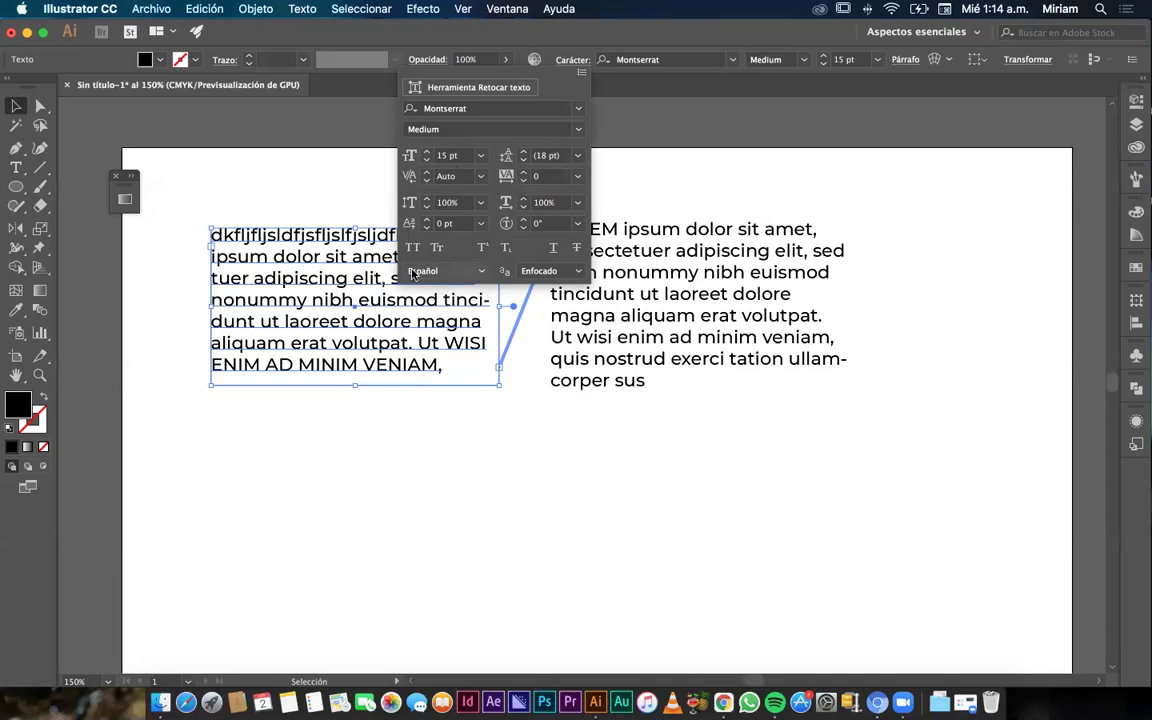
Look through the available text languages, and keep Español selected.
click(453, 271)
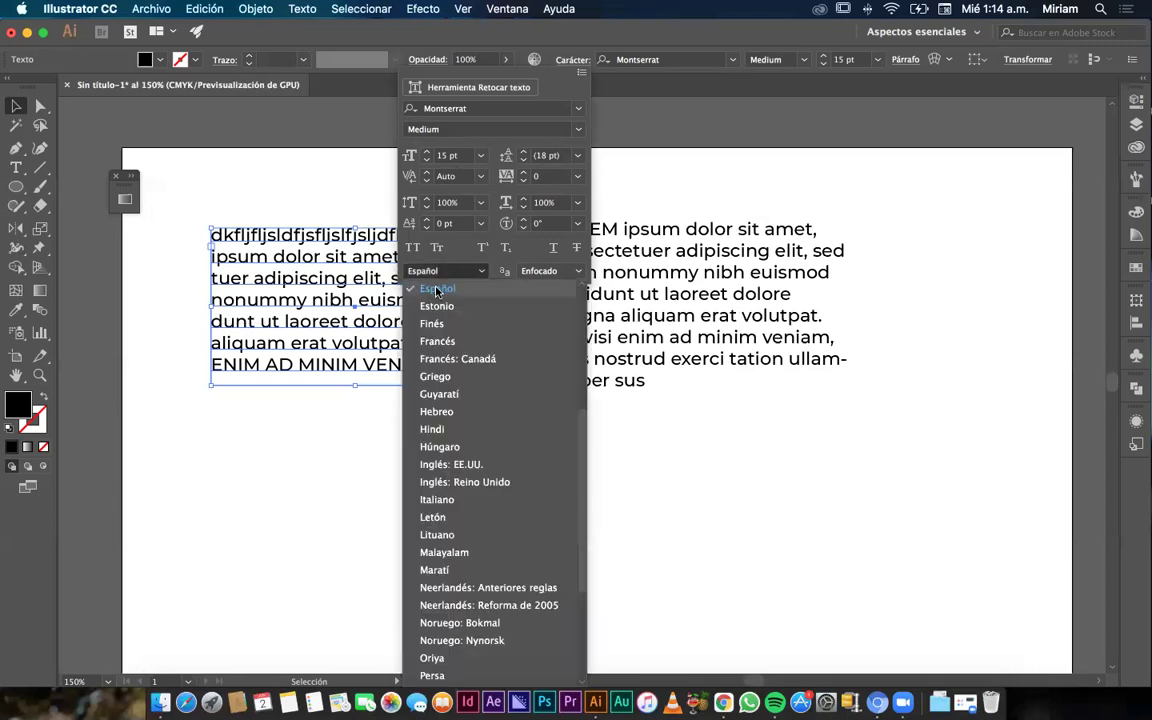
click(436, 290)
click(442, 271)
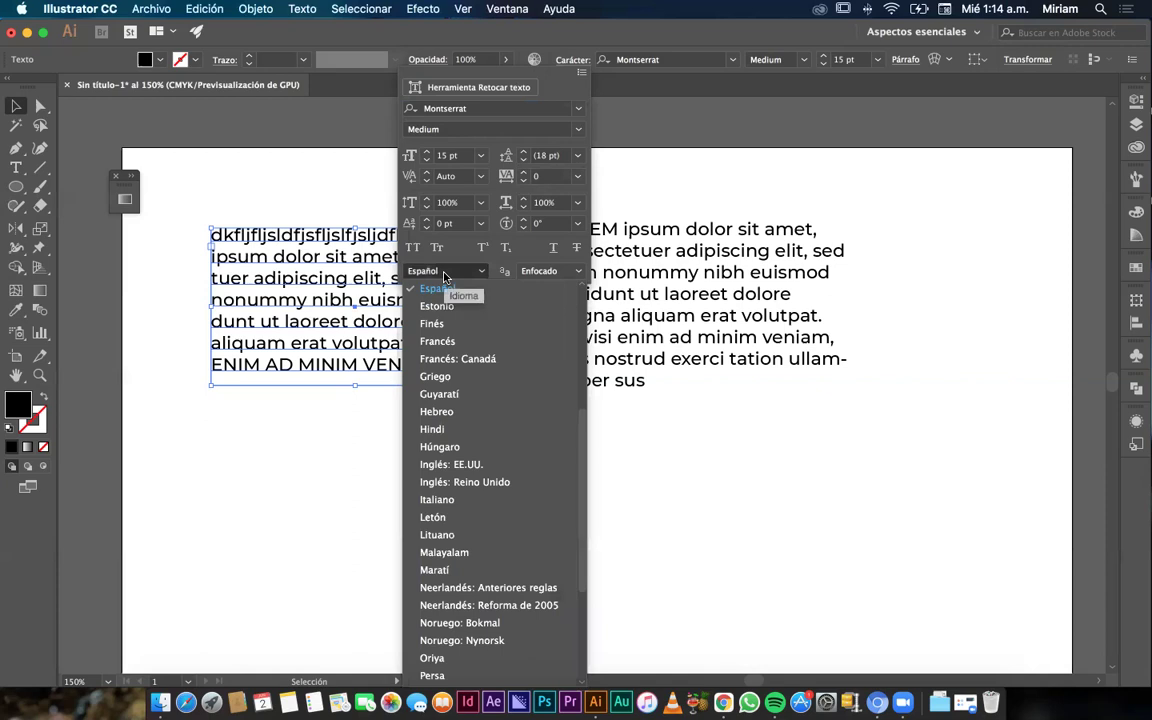
scroll(465, 390, down, 5)
scroll(450, 340, up, 10)
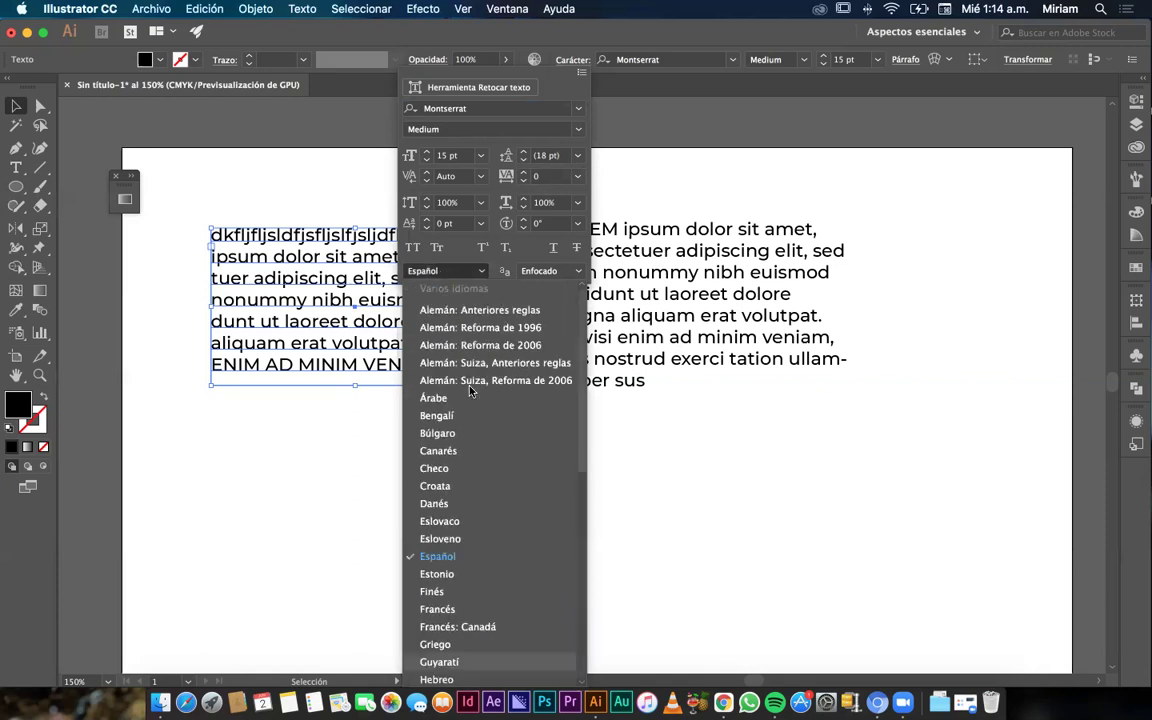
click(432, 557)
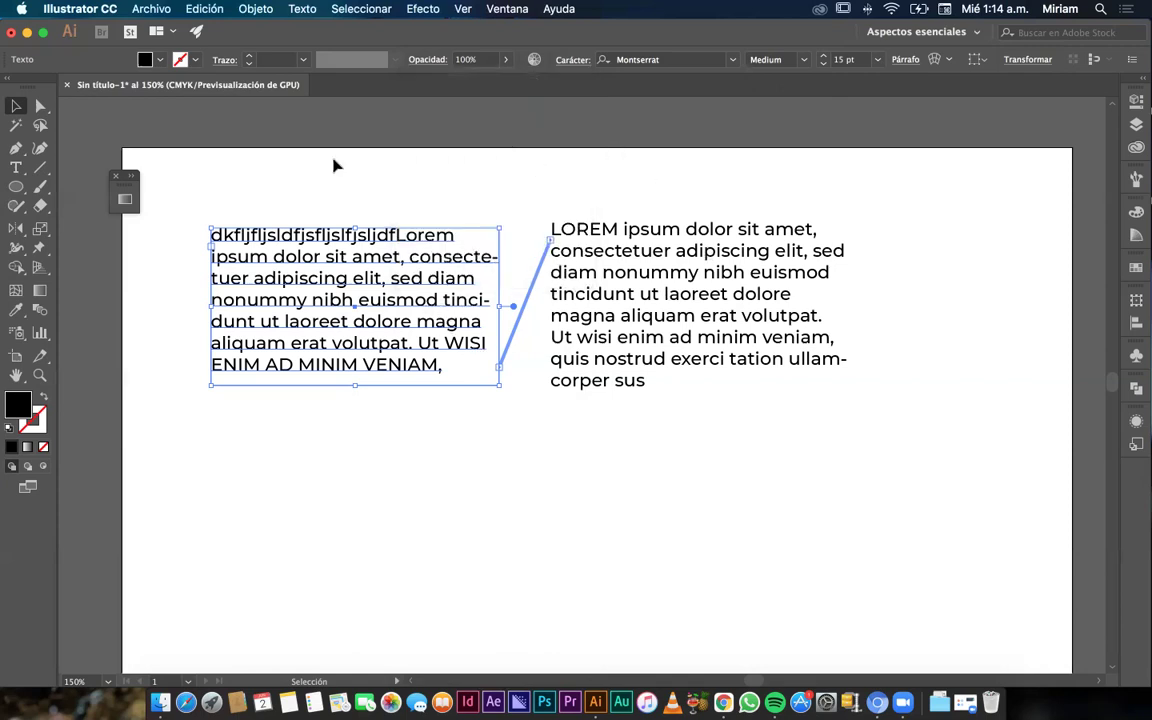
Fill the first frame's text with olive yellow, and swap that colour from the fill to the stroke.
scroll(334, 178, down, 3)
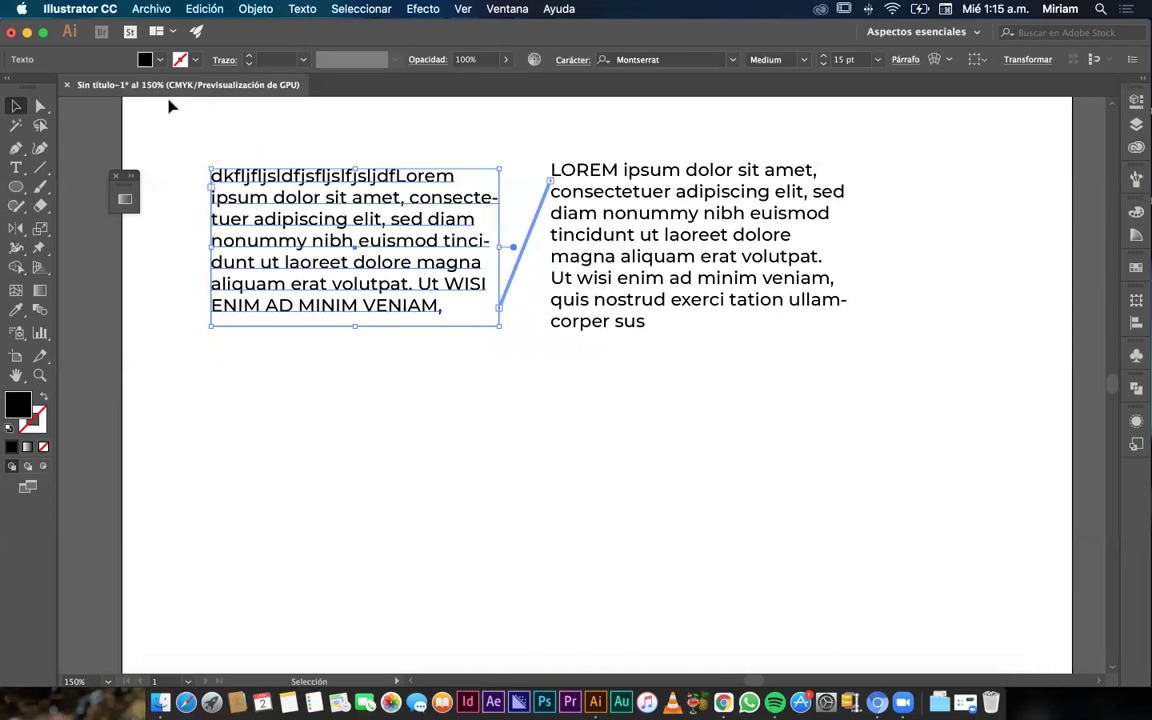
double_click(22, 410)
click(447, 260)
click(660, 224)
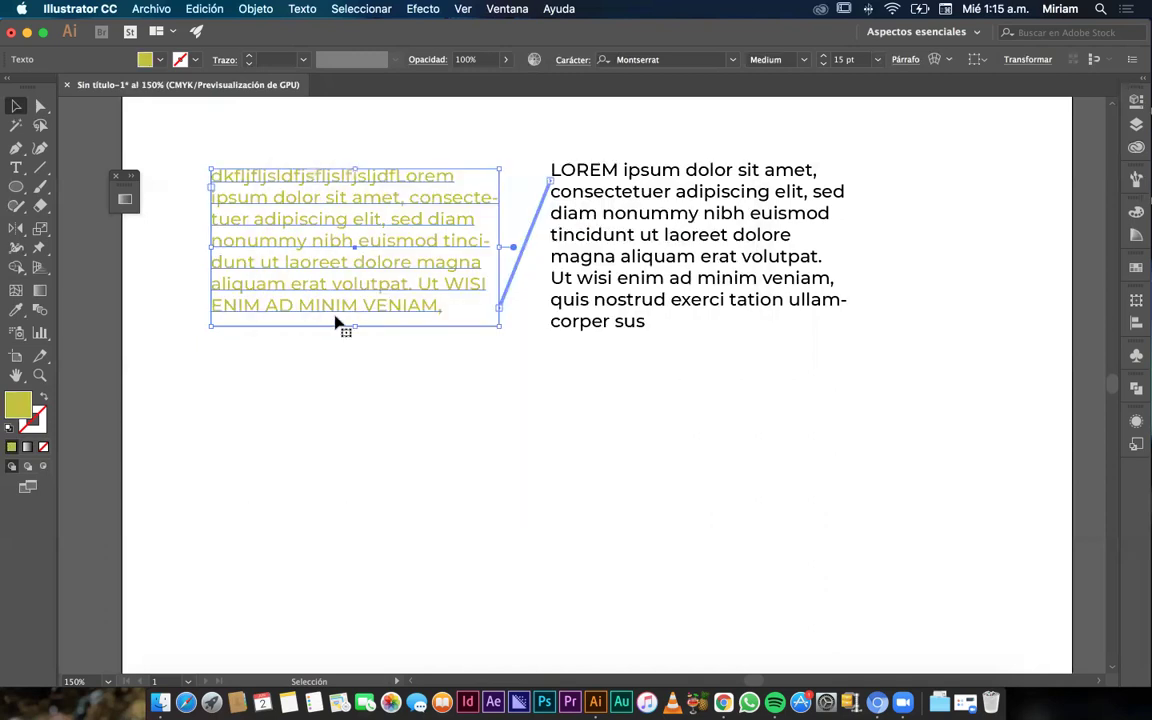
click(43, 399)
click(420, 417)
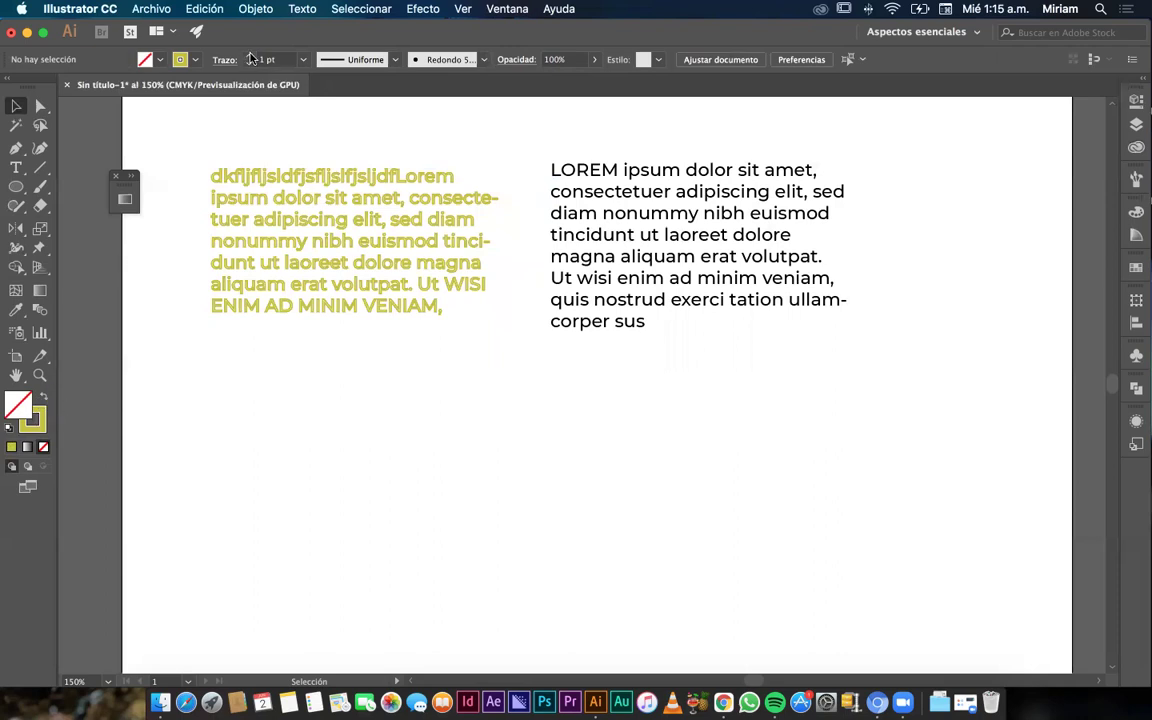
Try a thicker stroke on the first frame's text, and reduce the stroke weight to 0.25 pt.
click(267, 200)
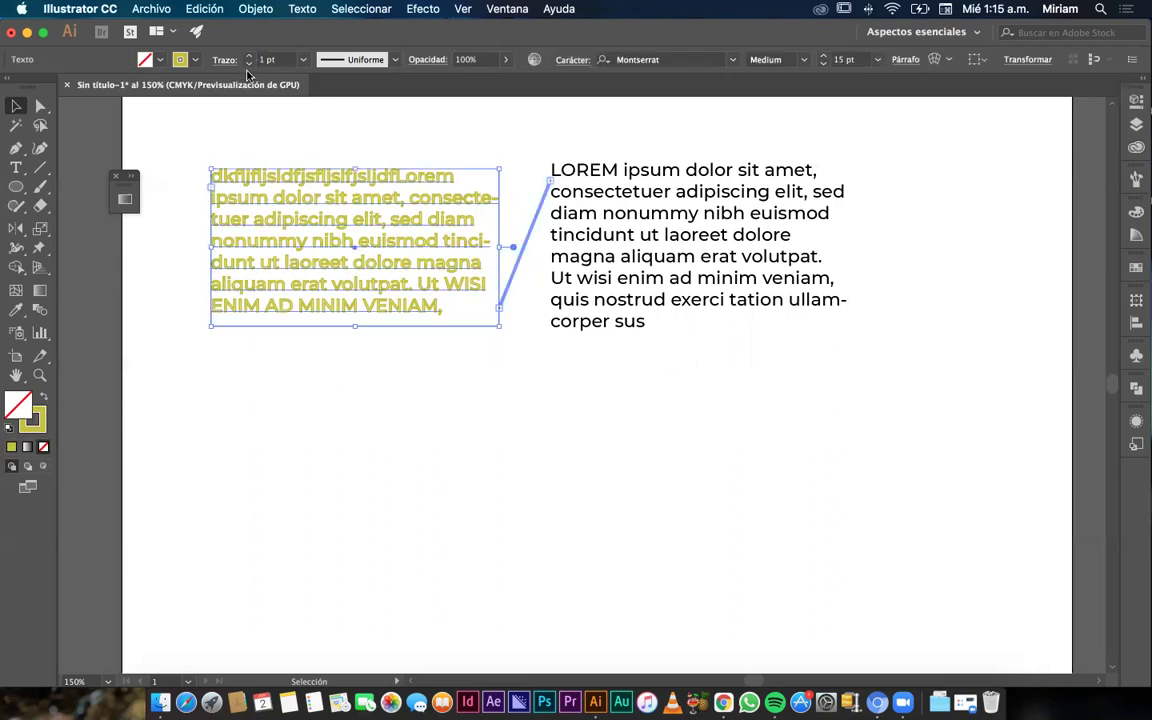
click(249, 57)
click(249, 57)
click(249, 57)
click(248, 64)
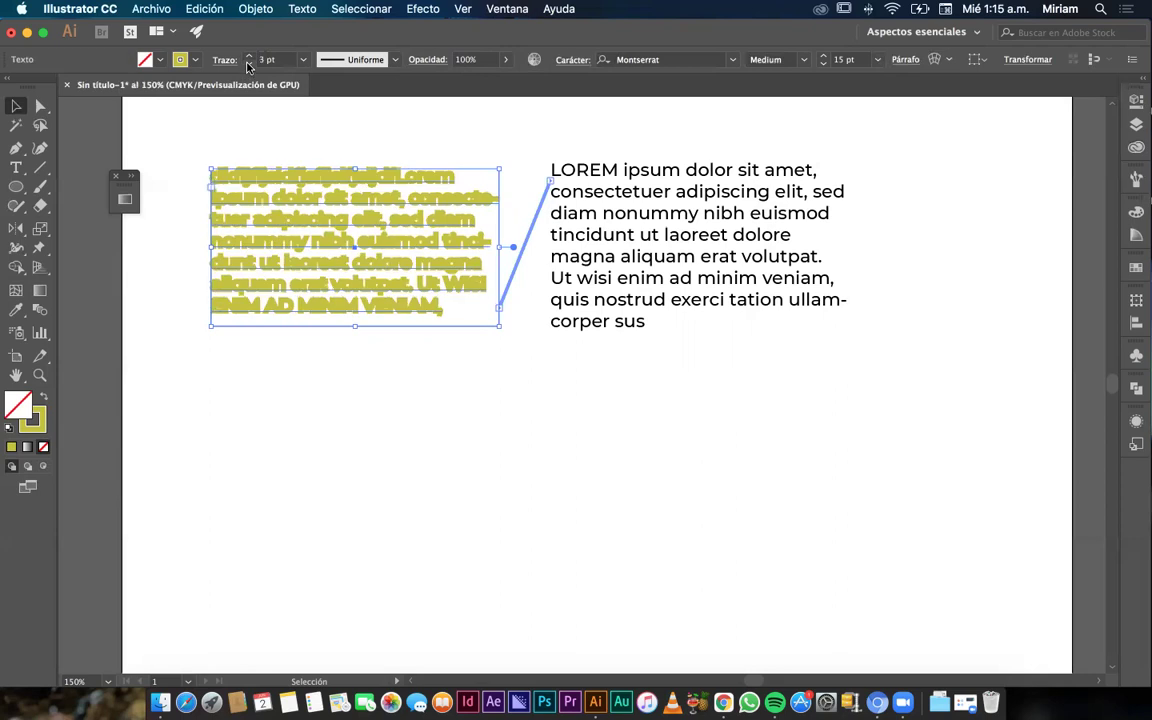
click(248, 64)
click(248, 64)
click(248, 64)
click(248, 64)
click(248, 64)
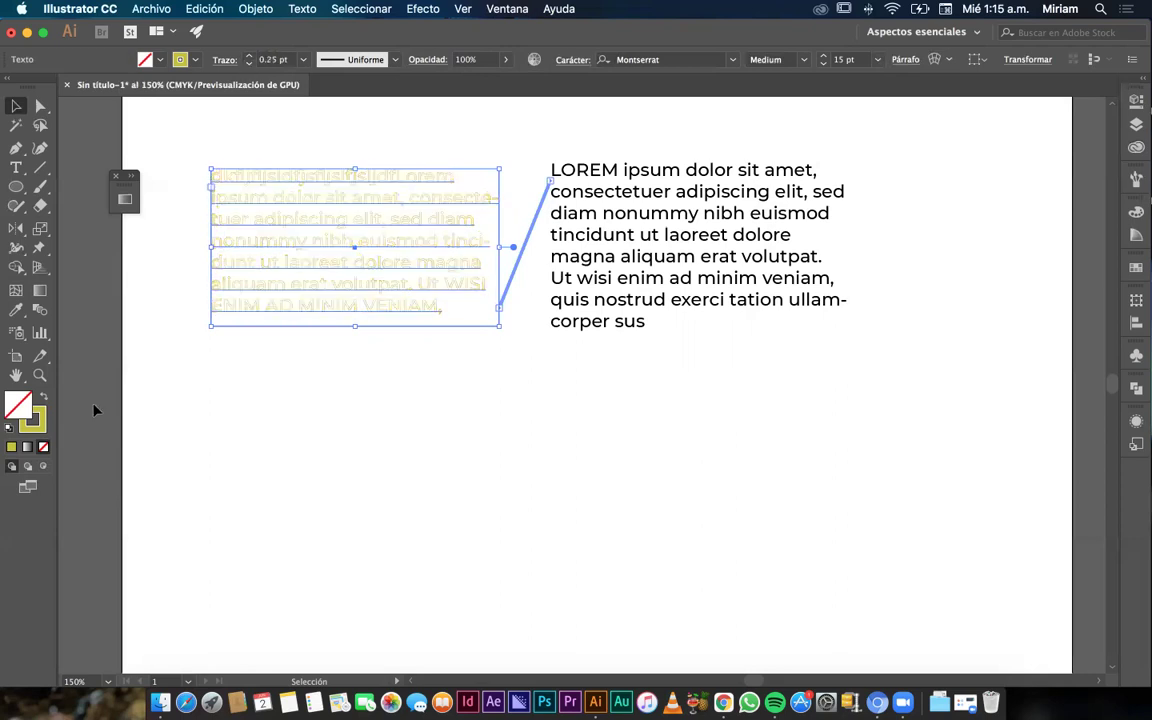
Swap the olive yellow back to the text's fill, and give the text a purple 6413aa stroke.
click(42, 396)
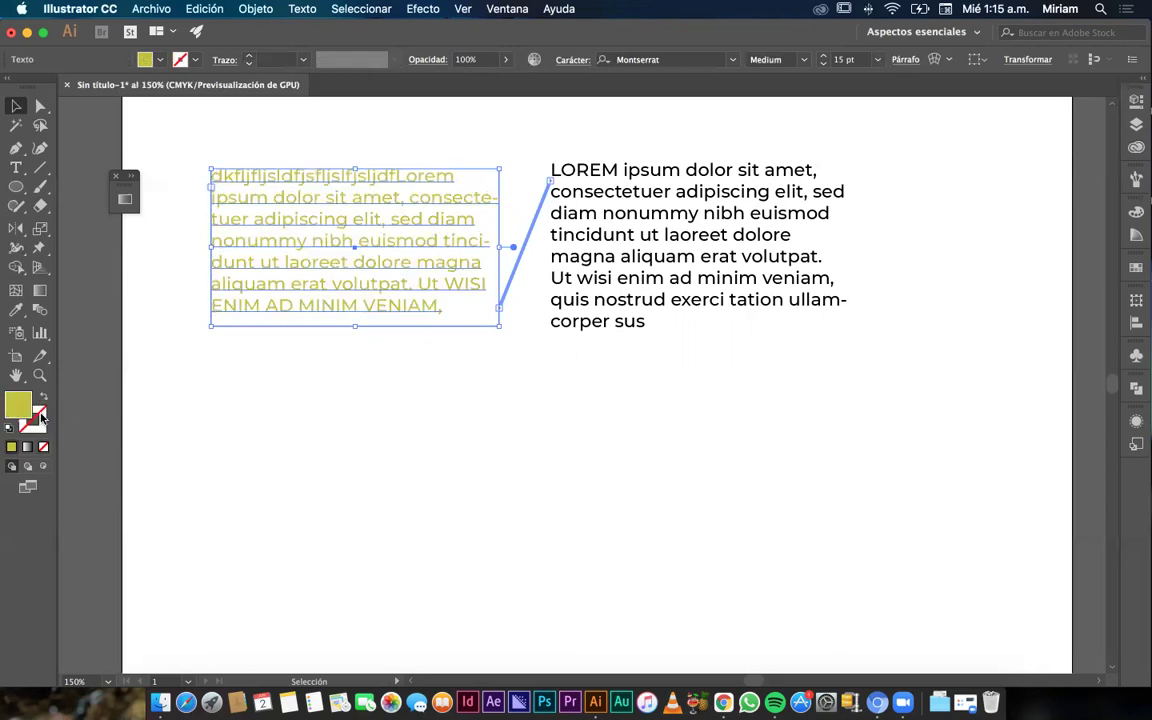
double_click(40, 418)
click(524, 290)
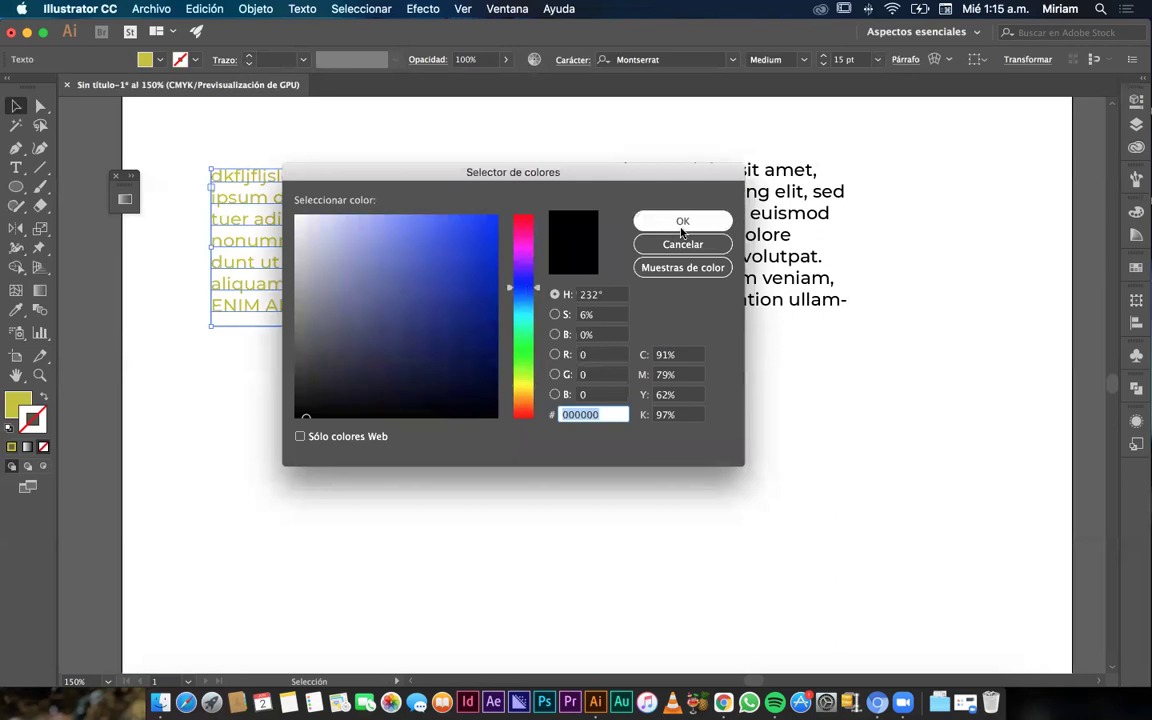
click(682, 244)
double_click(31, 415)
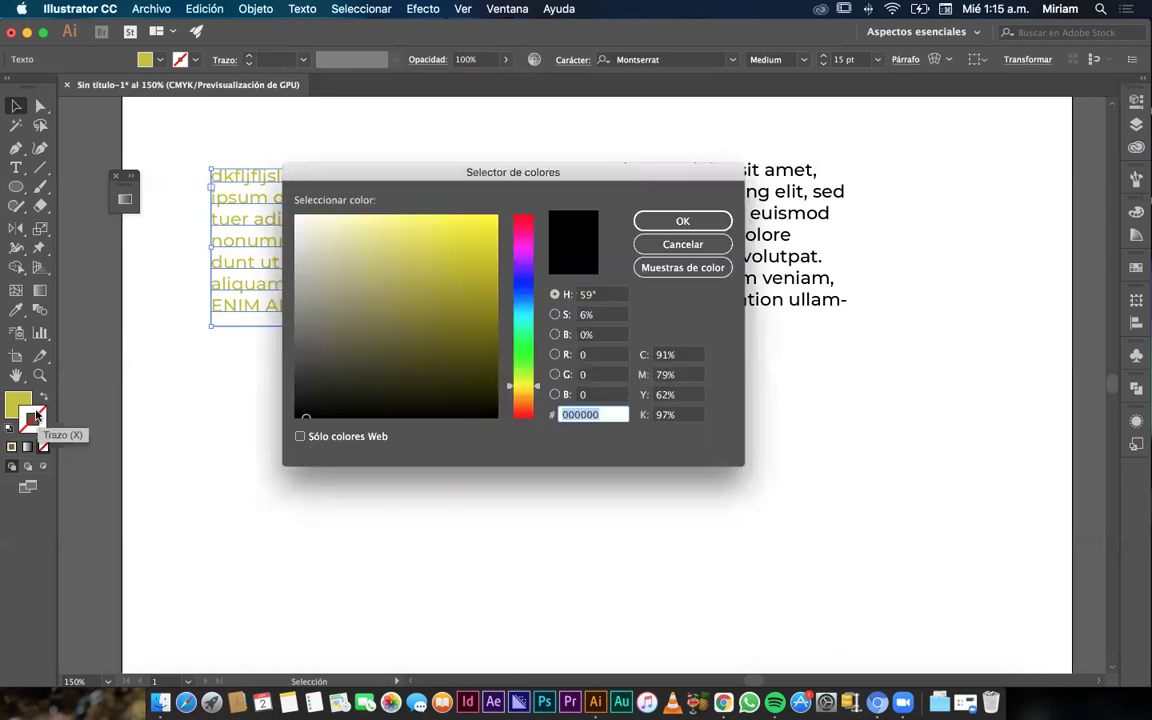
click(475, 282)
click(518, 266)
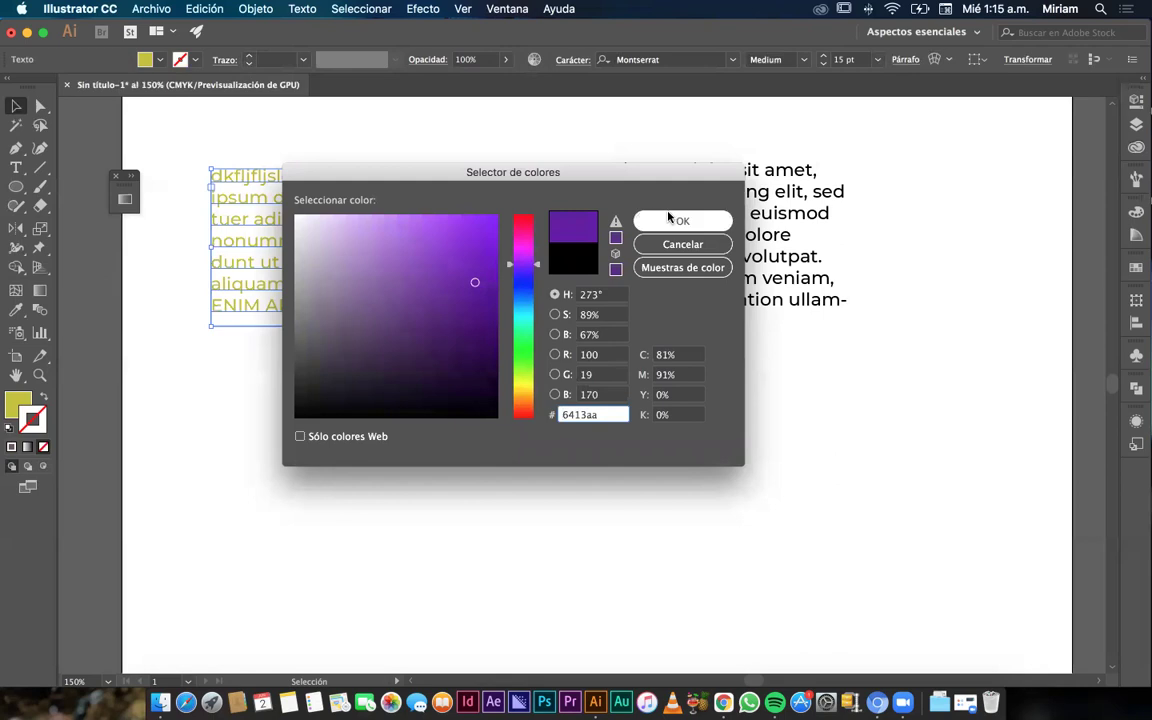
click(682, 221)
click(118, 388)
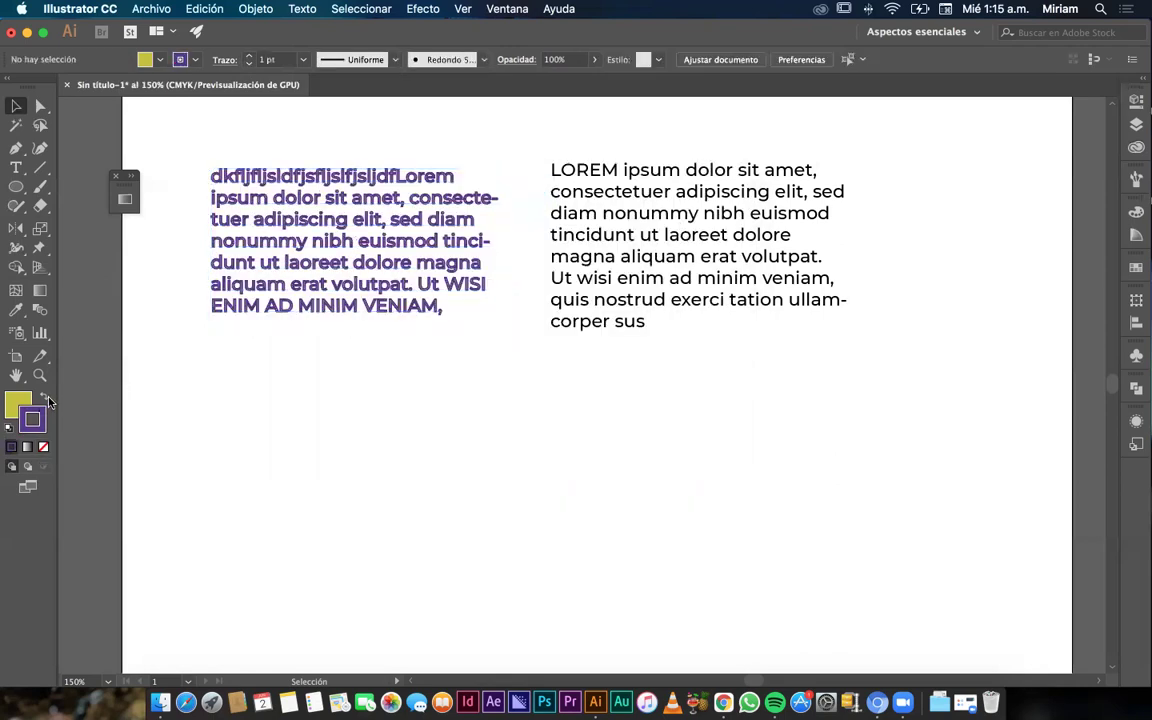
click(45, 399)
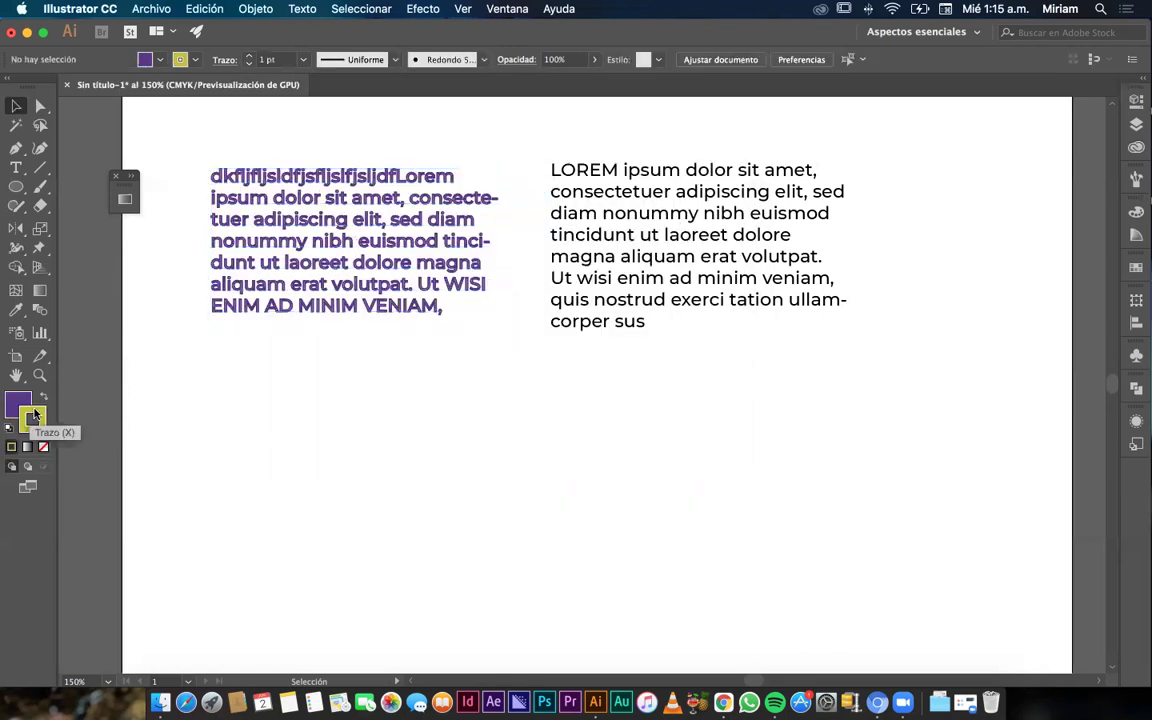
click(391, 277)
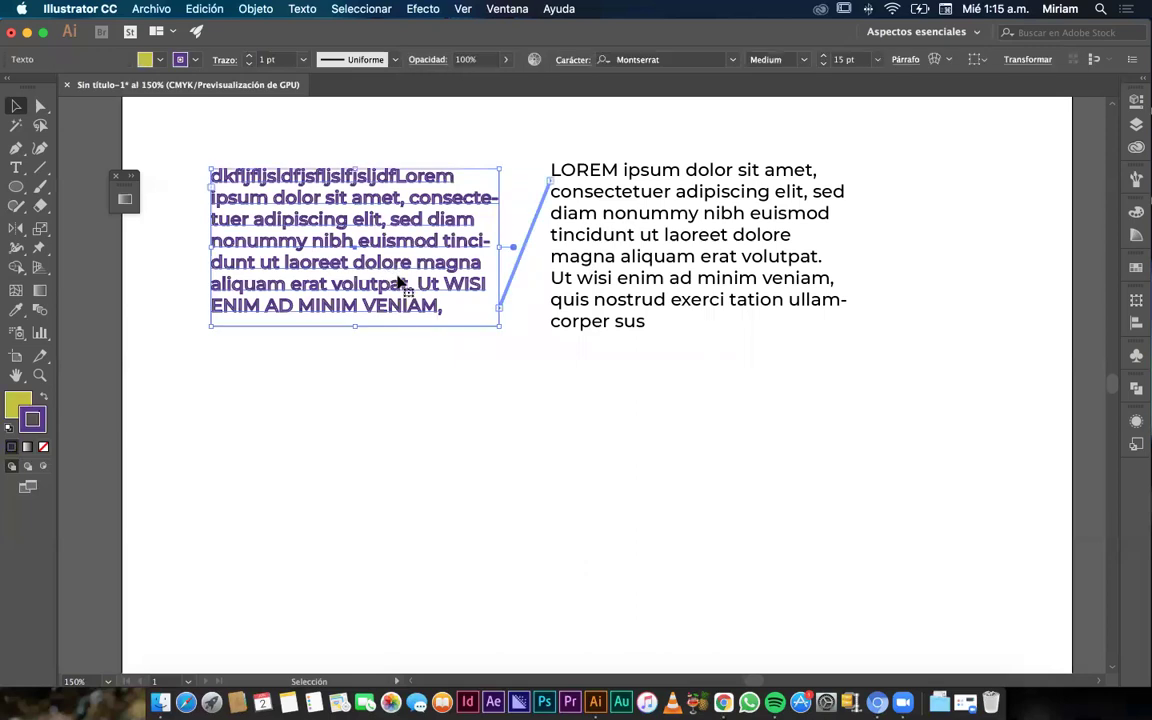
click(18, 106)
click(480, 378)
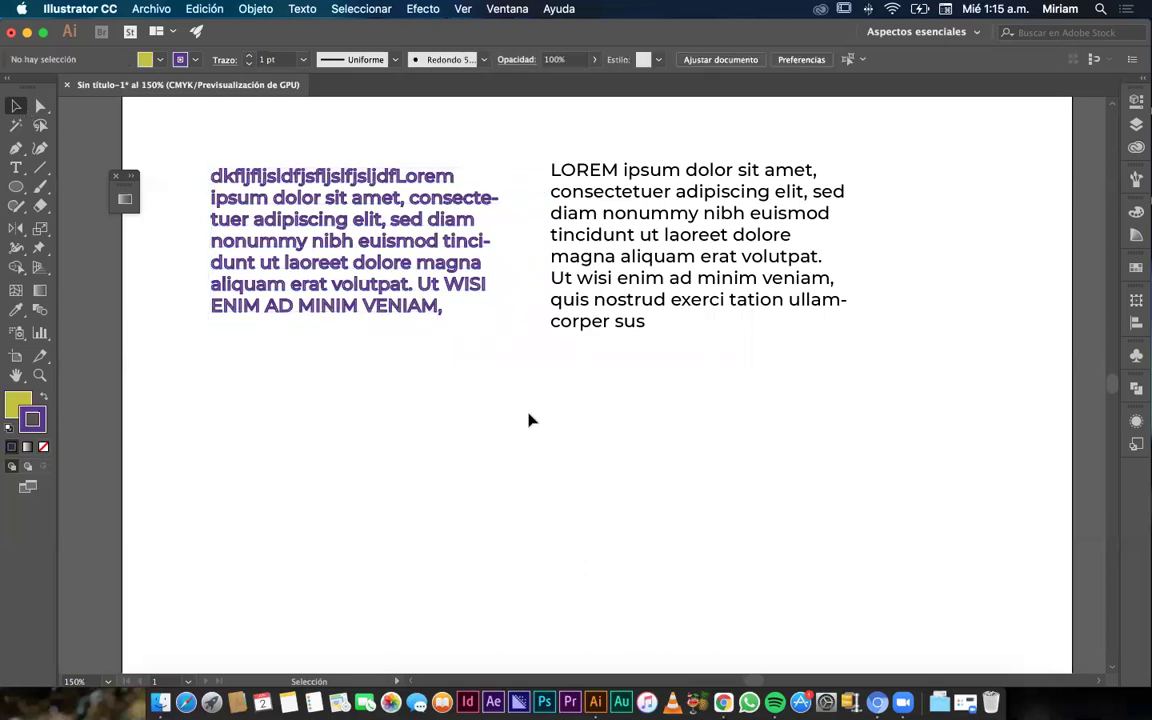
Undo all the fill colour, stroke colour and stroke weight changes on the first frame's text.
click(437, 300)
key(slash)
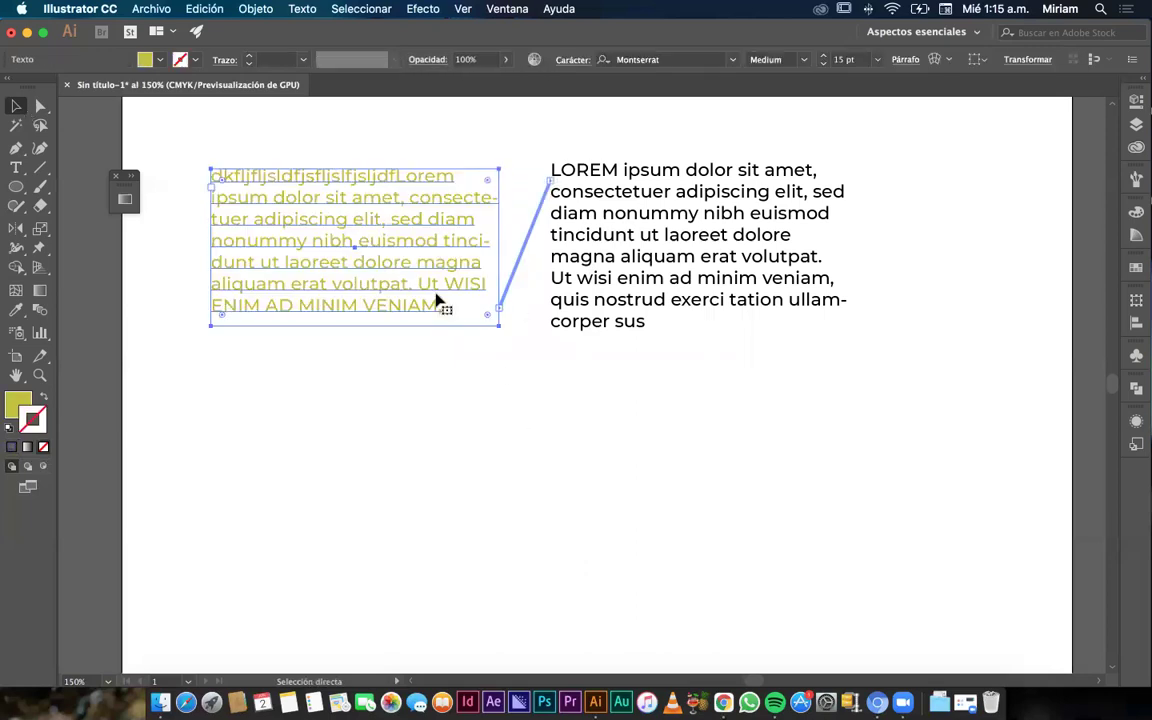
key(shift+x)
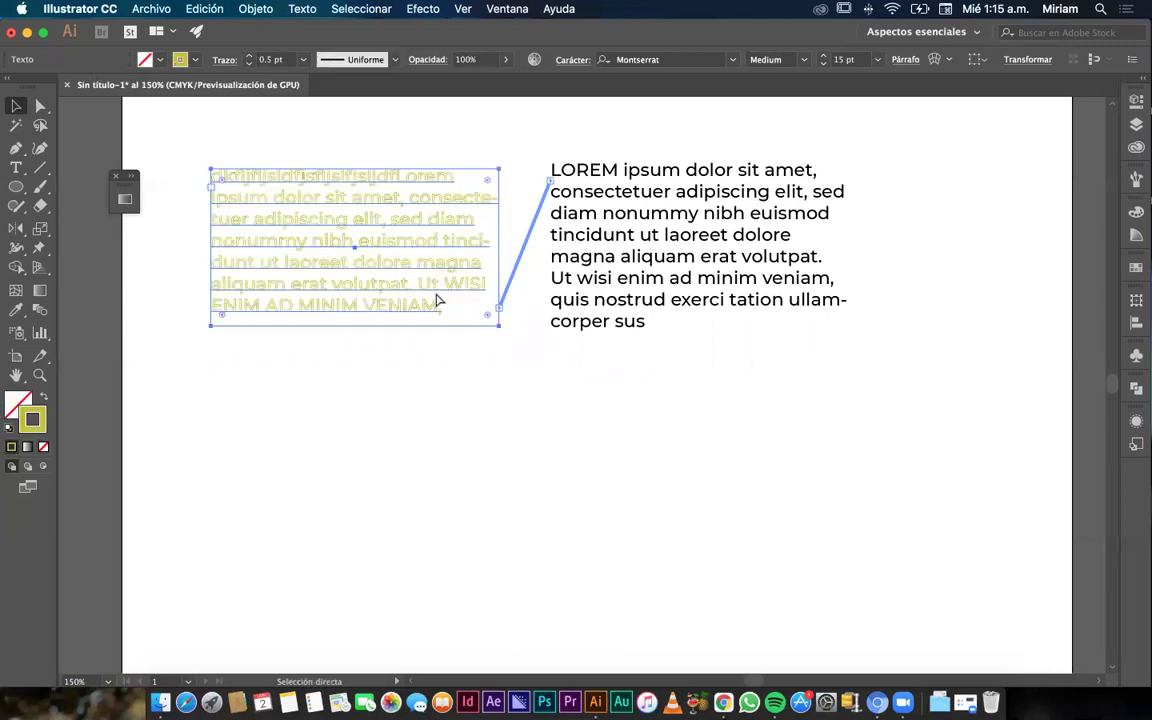
key(super+Up)
key(super+Up)
key(super+Up)
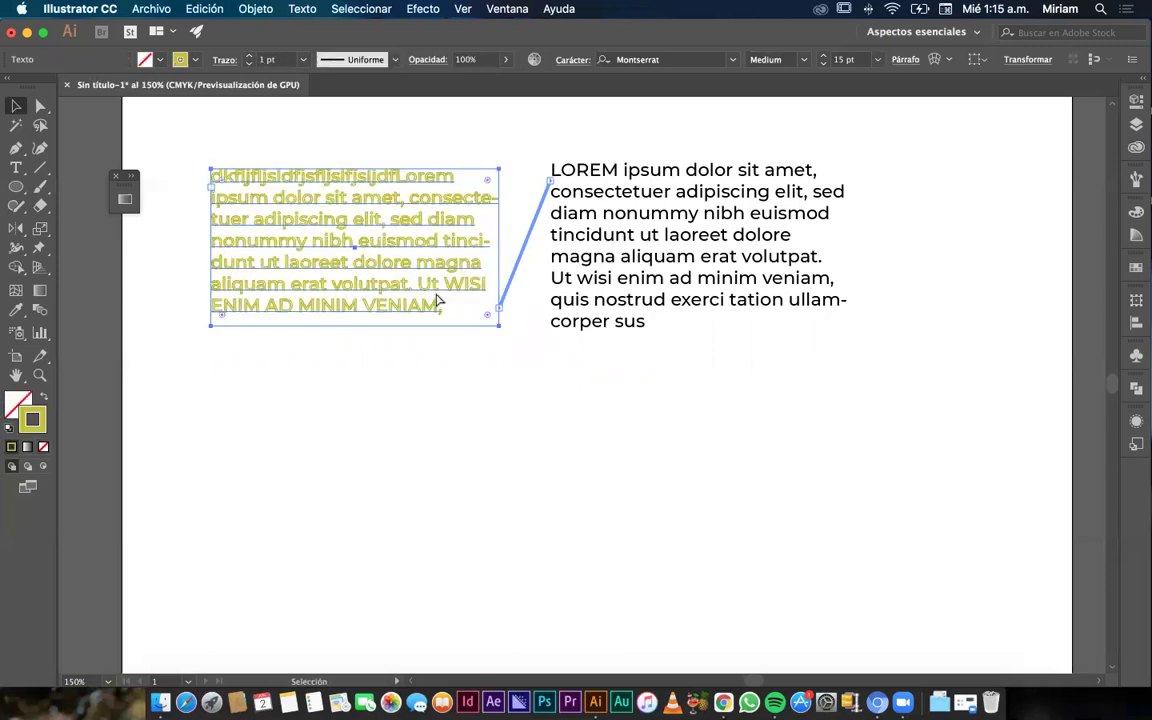
key(super+Up)
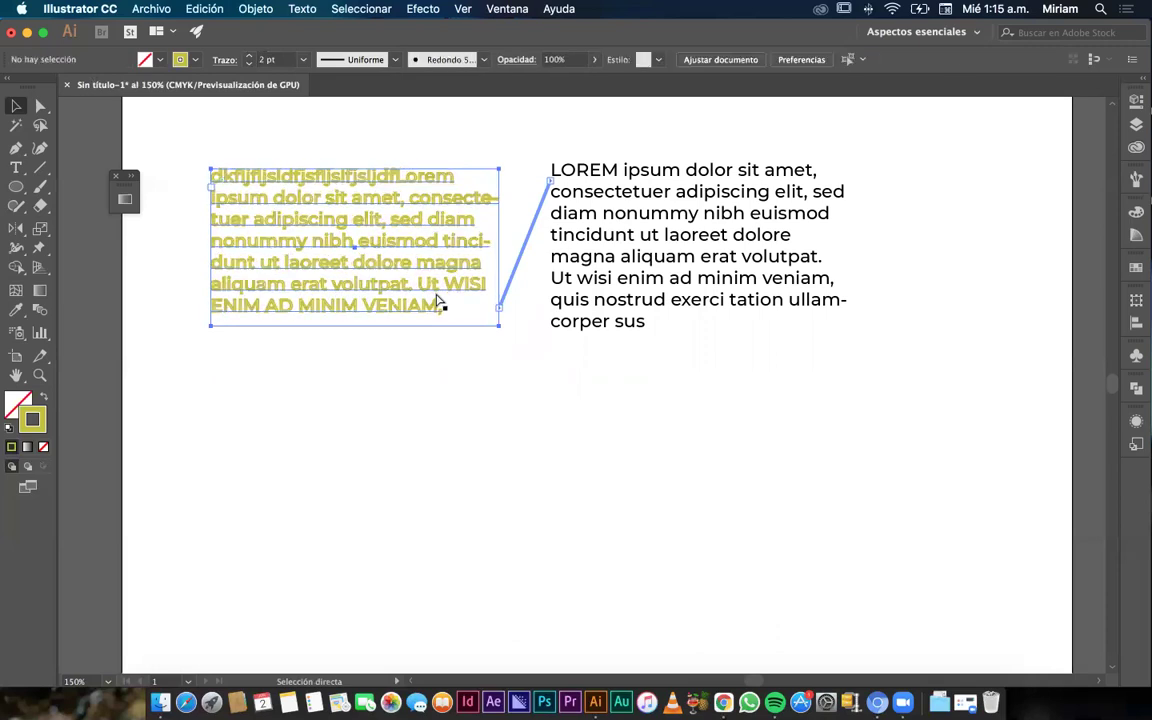
key(super+z)
key(super+z)
key(super+z)
key(super+z)
key(super+z)
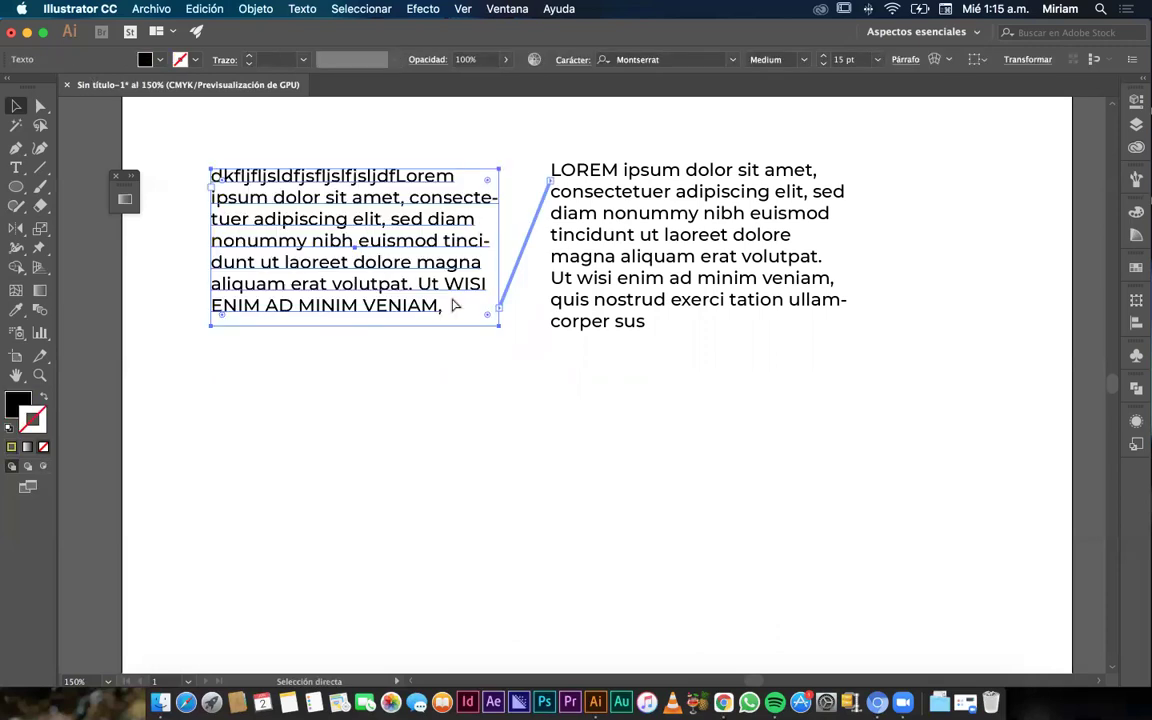
Deselect the text frame and add the point text "miércoles" below the first frame.
click(610, 425)
key(super+minus)
key(super+minus)
key(super+minus)
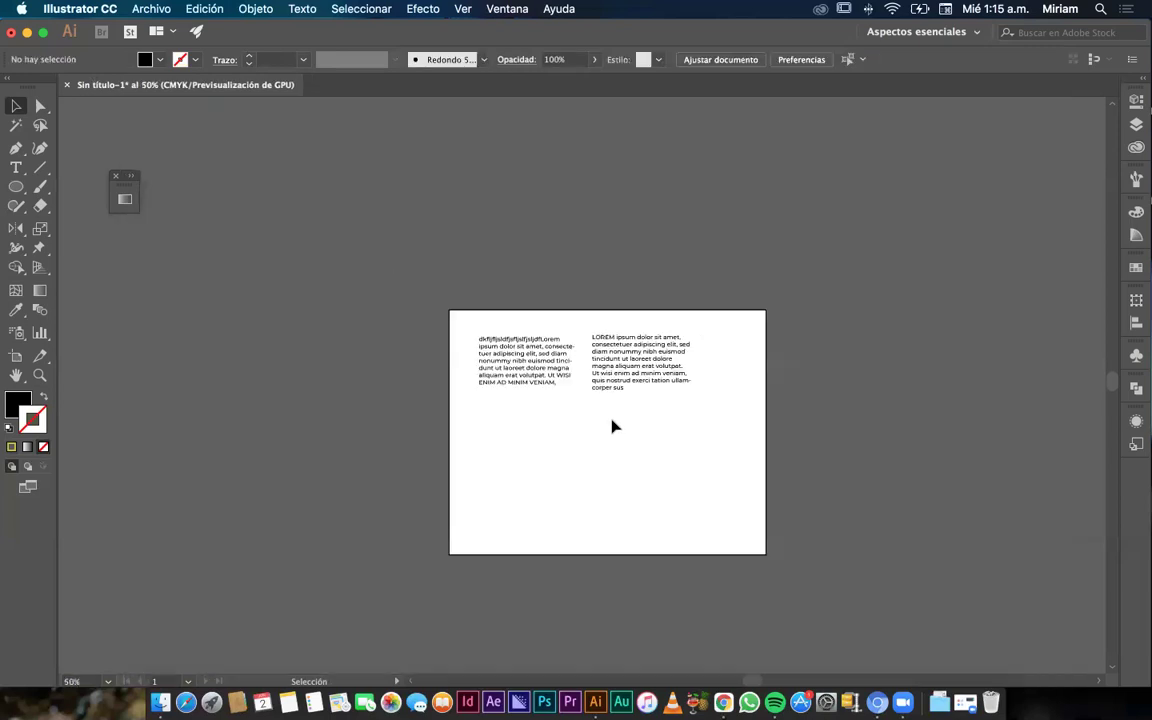
key(super+plus)
key(super+plus)
scroll(600, 410, up, 2)
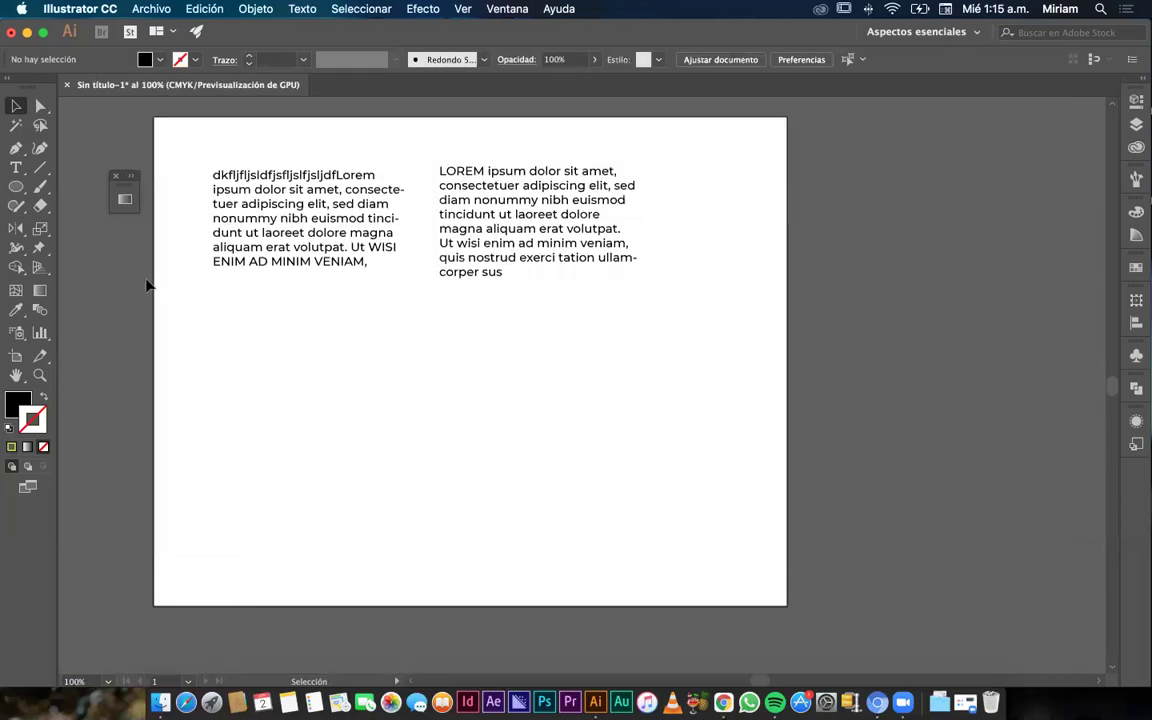
click(15, 169)
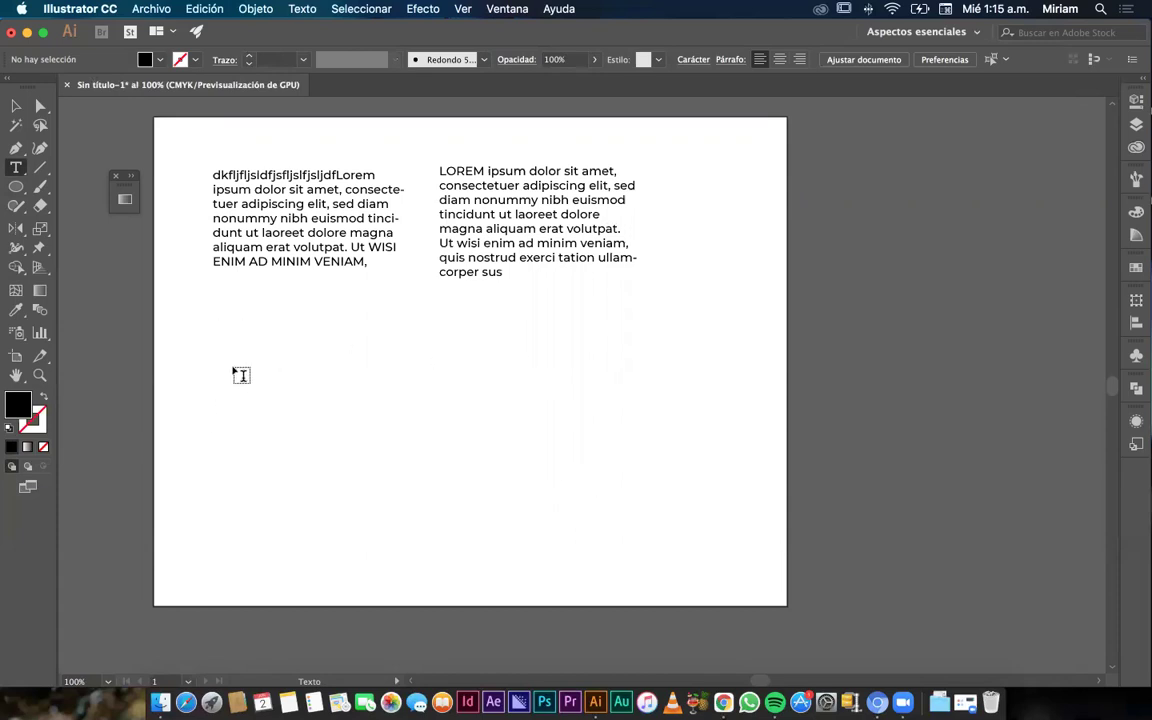
click(211, 346)
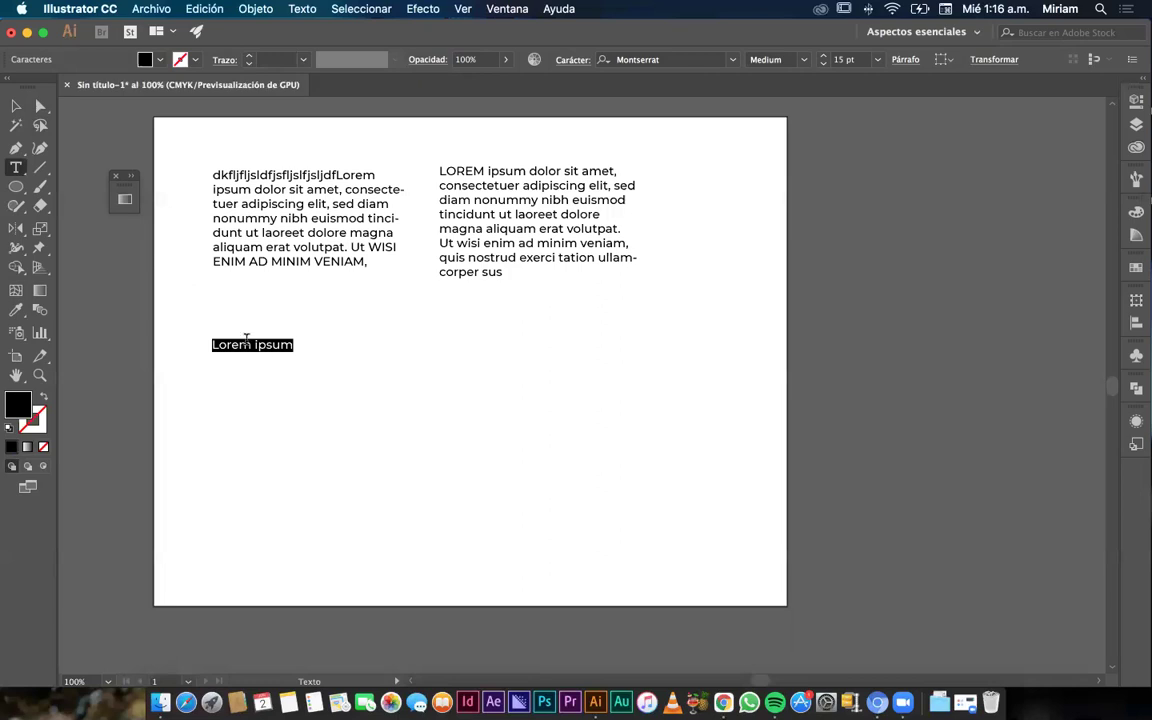
scroll(263, 366, up, 1)
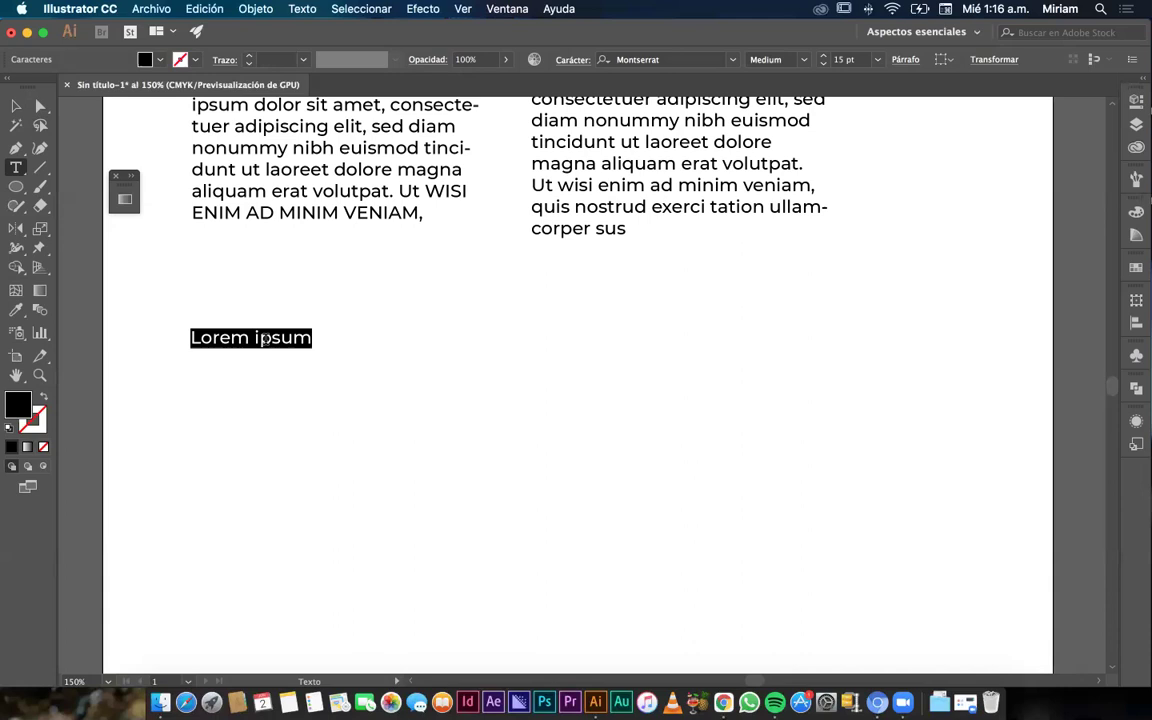
text(mi´)
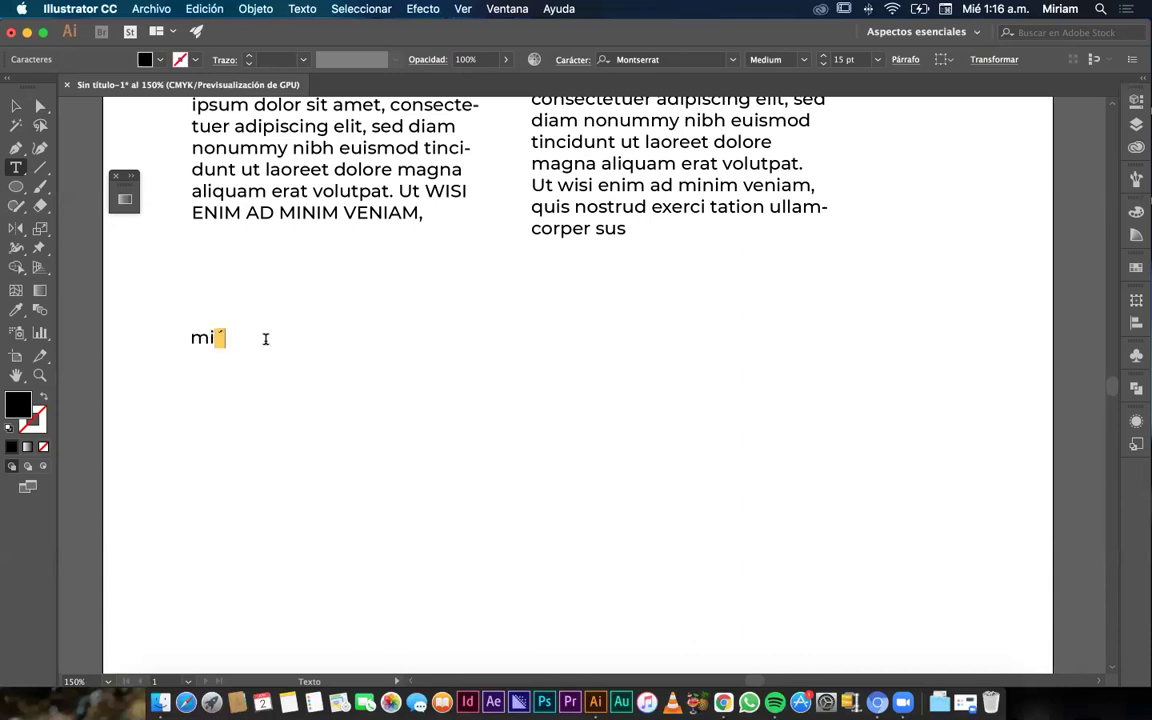
text(ercoles)
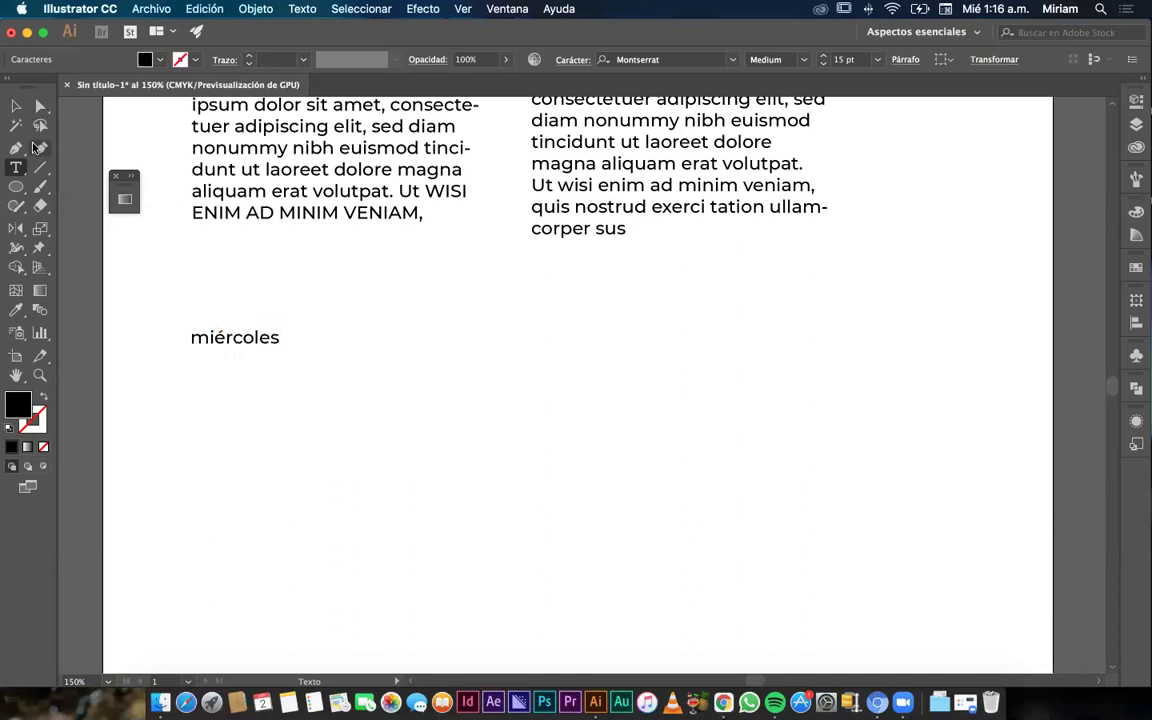
click(16, 105)
click(353, 362)
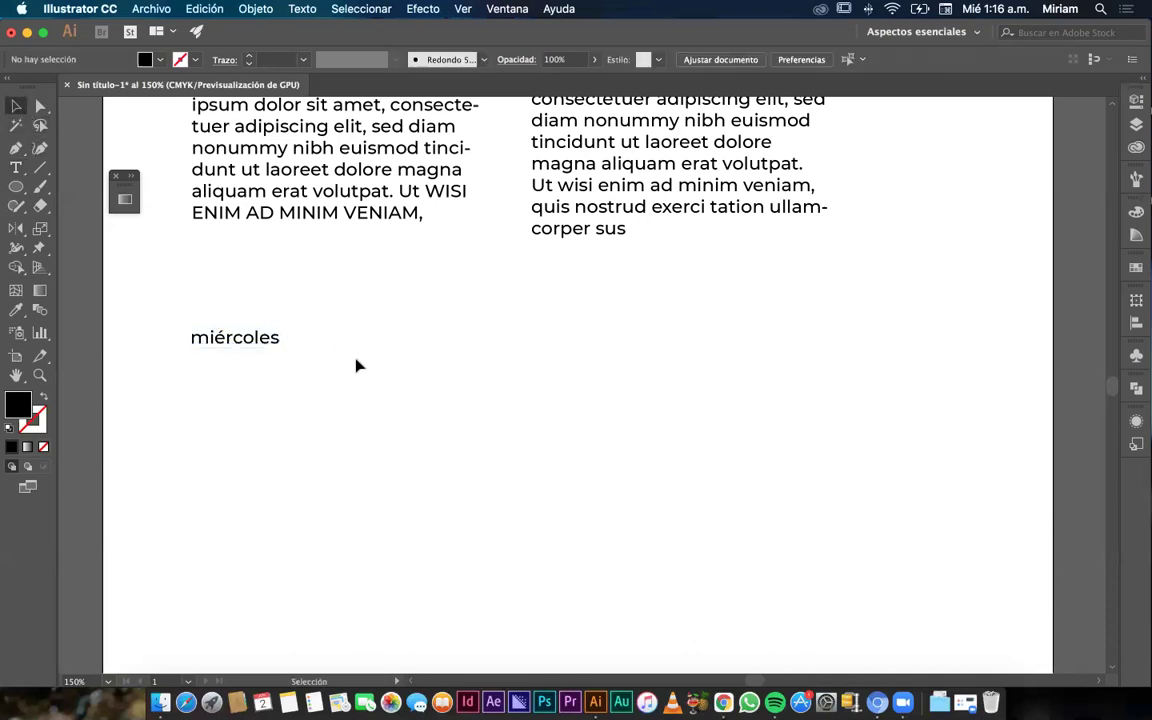
Compare the bounding boxes of the first area text frame and the "miércoles" point text by selecting each.
scroll(300, 366, up, 2)
click(266, 366)
click(330, 220)
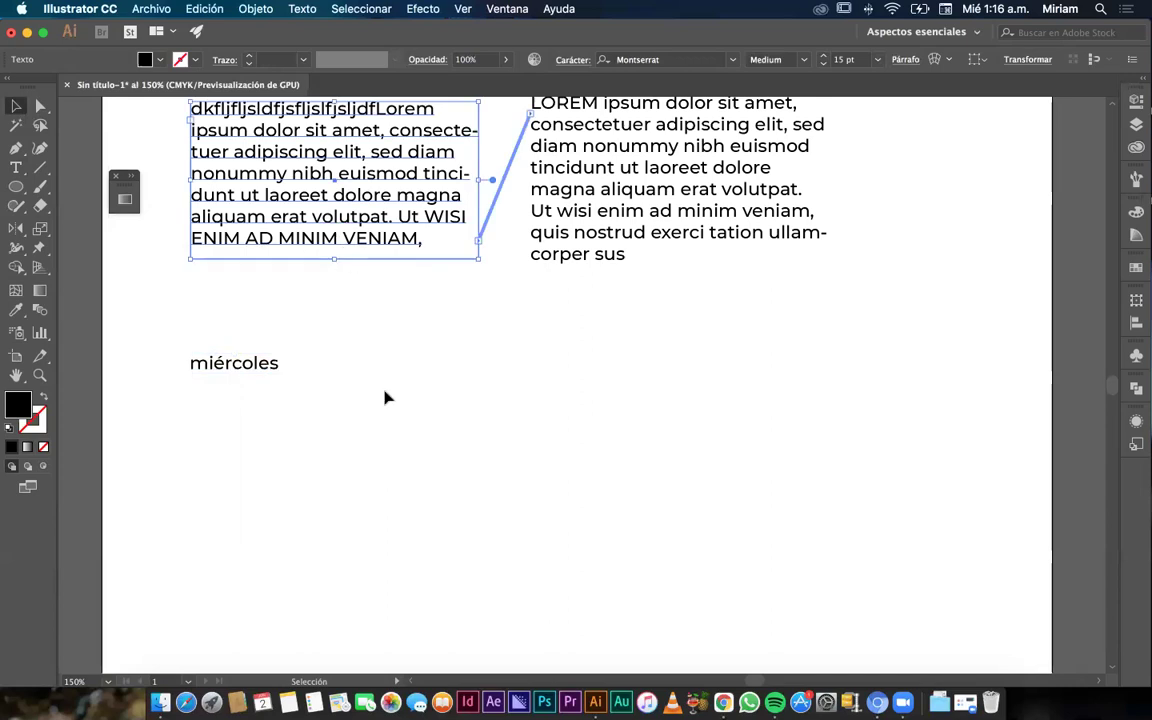
scroll(386, 398, down, 1)
scroll(386, 398, up, 1)
click(245, 368)
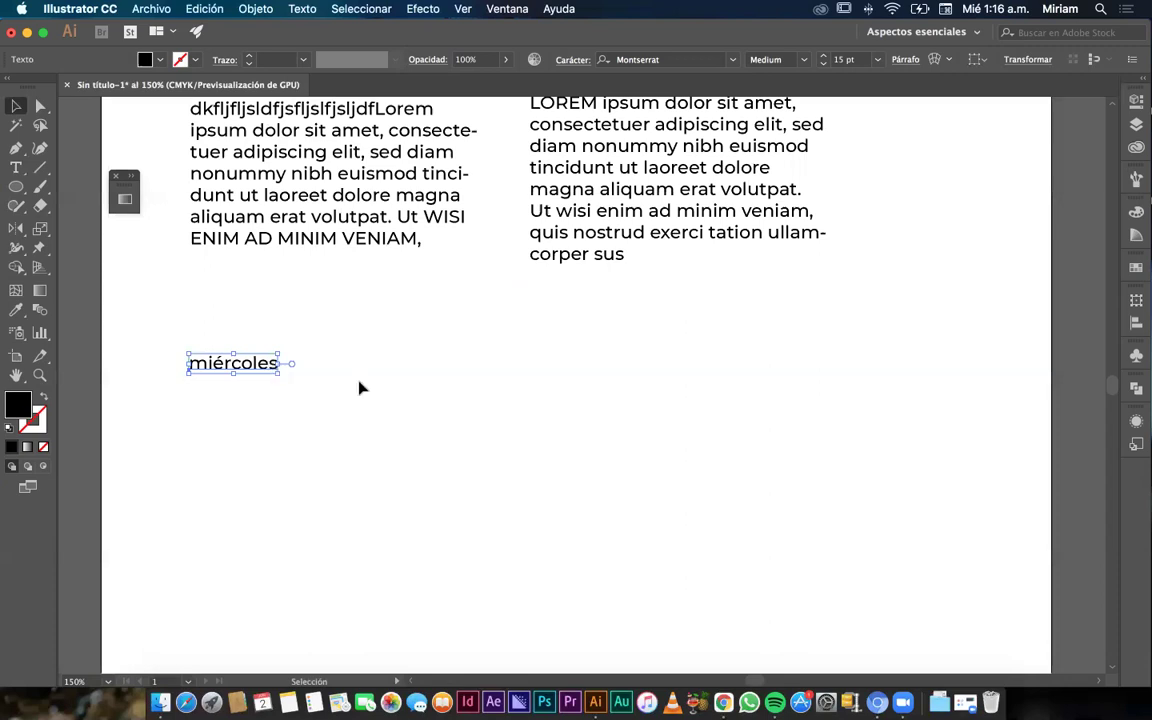
click(368, 216)
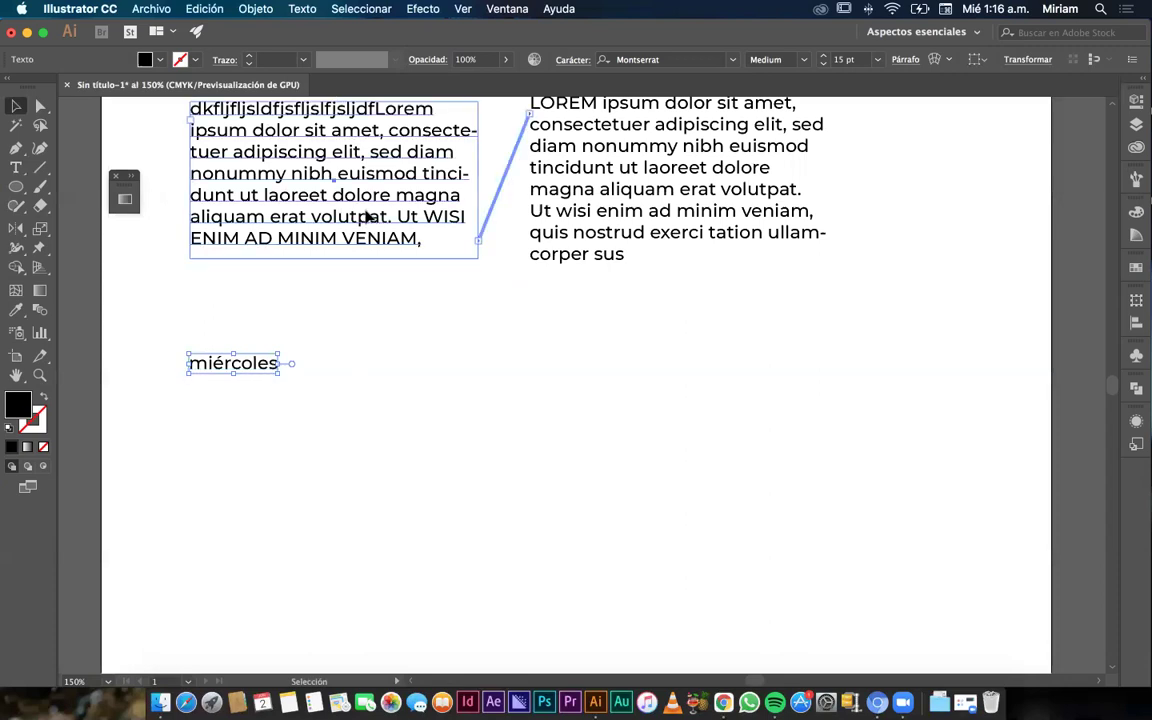
Try lengthening the first text frame by two lines of text, and shorten it again so it ends at "VENIAM,".
scroll(381, 279, up, 1)
scroll(381, 279, up, 1)
drag(336, 288, 336, 320)
click(421, 414)
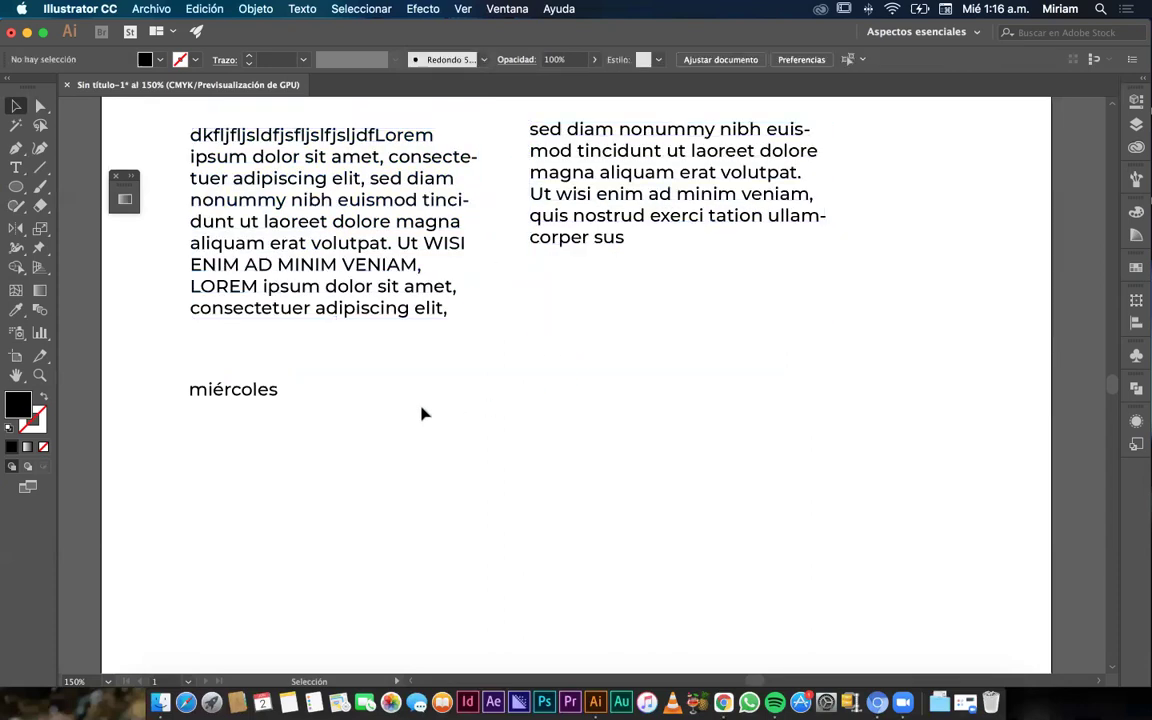
click(400, 258)
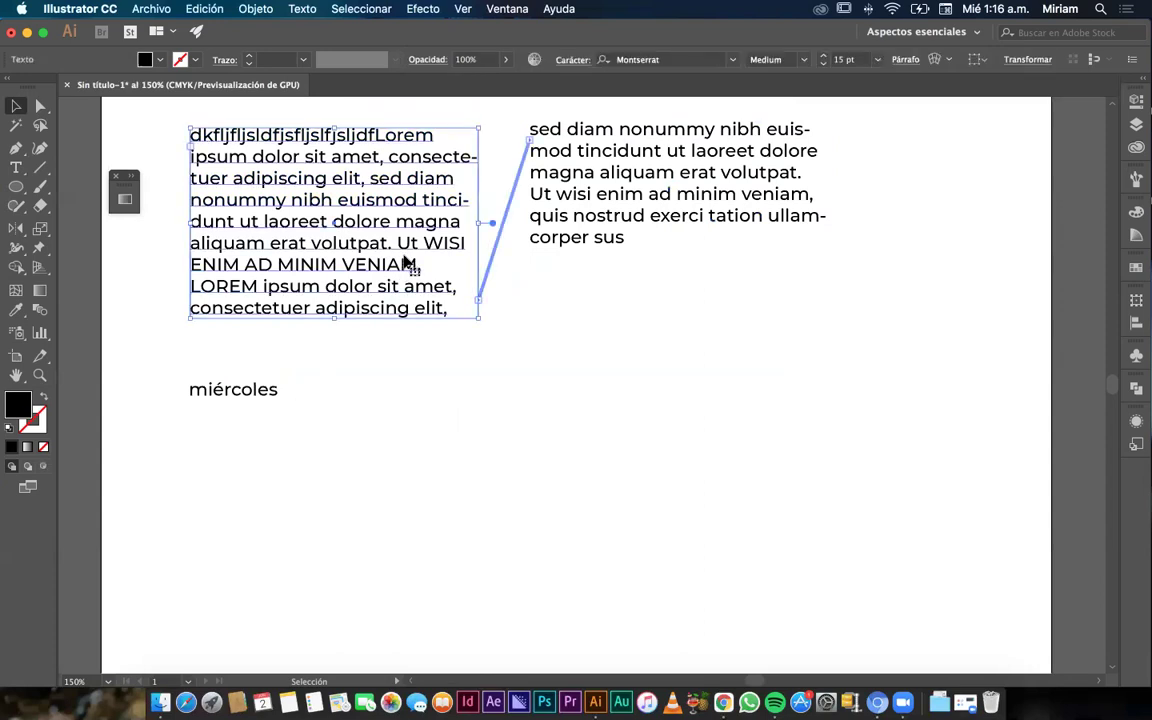
mouse_move(334, 317)
mouse_down()
mouse_move(329, 538)
mouse_move(343, 245)
mouse_move(332, 587)
mouse_move(345, 195)
mouse_move(343, 298)
mouse_up()
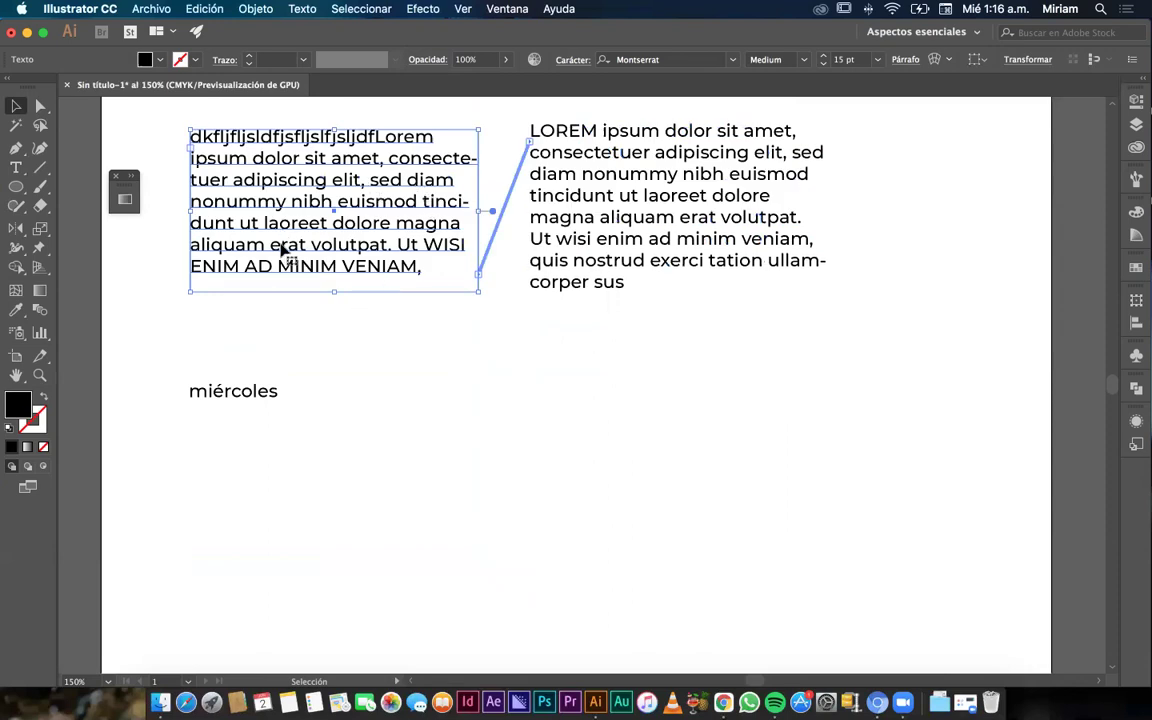
Try stretching "miércoles" in height and in width with its bounding box, and undo both changes.
click(245, 397)
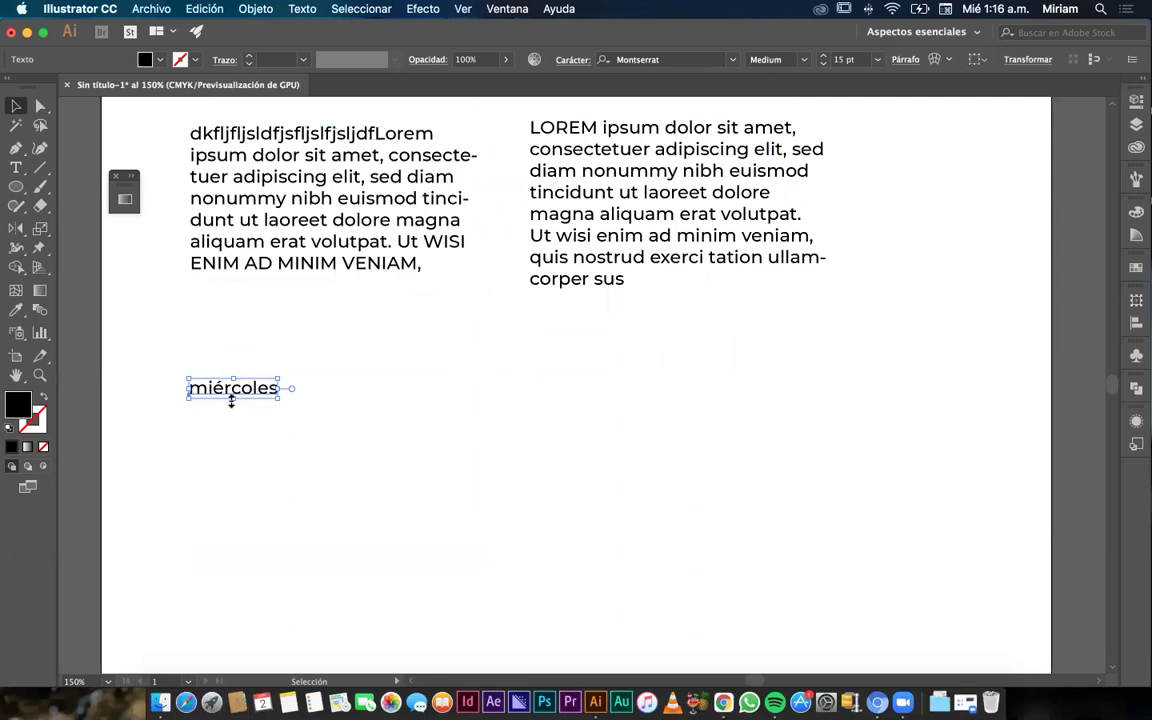
drag(231, 400, 247, 594)
drag(301, 486, 689, 486)
click(805, 487)
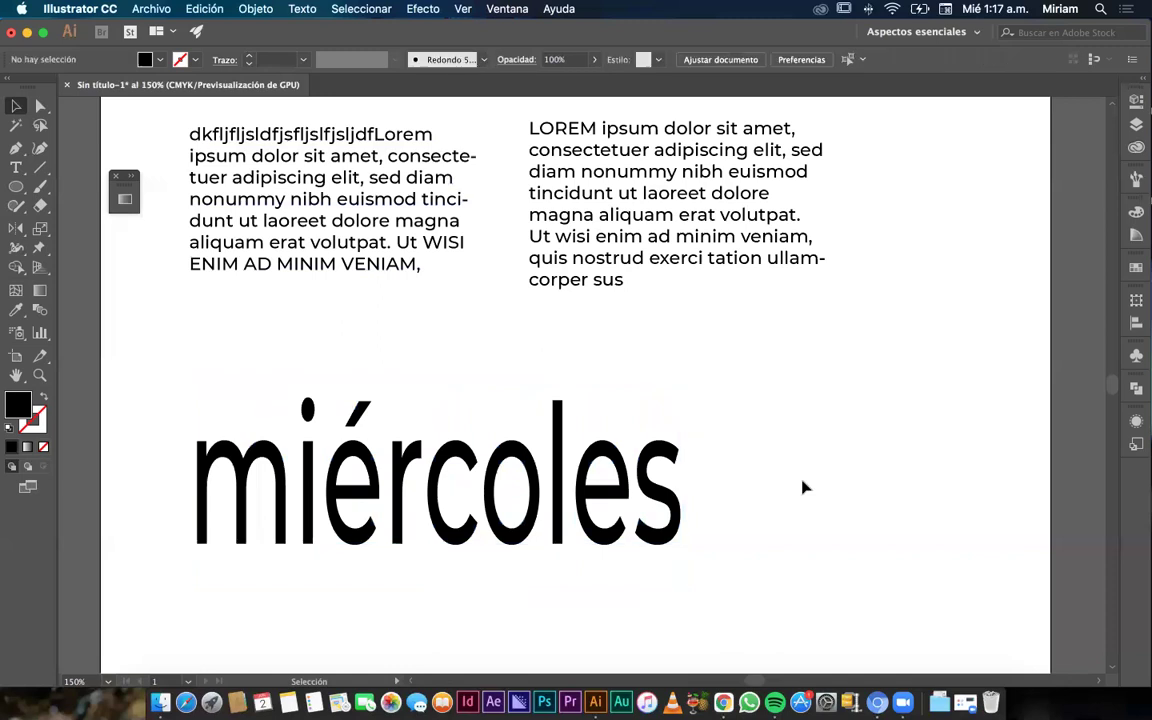
key(super+z)
key(super+z)
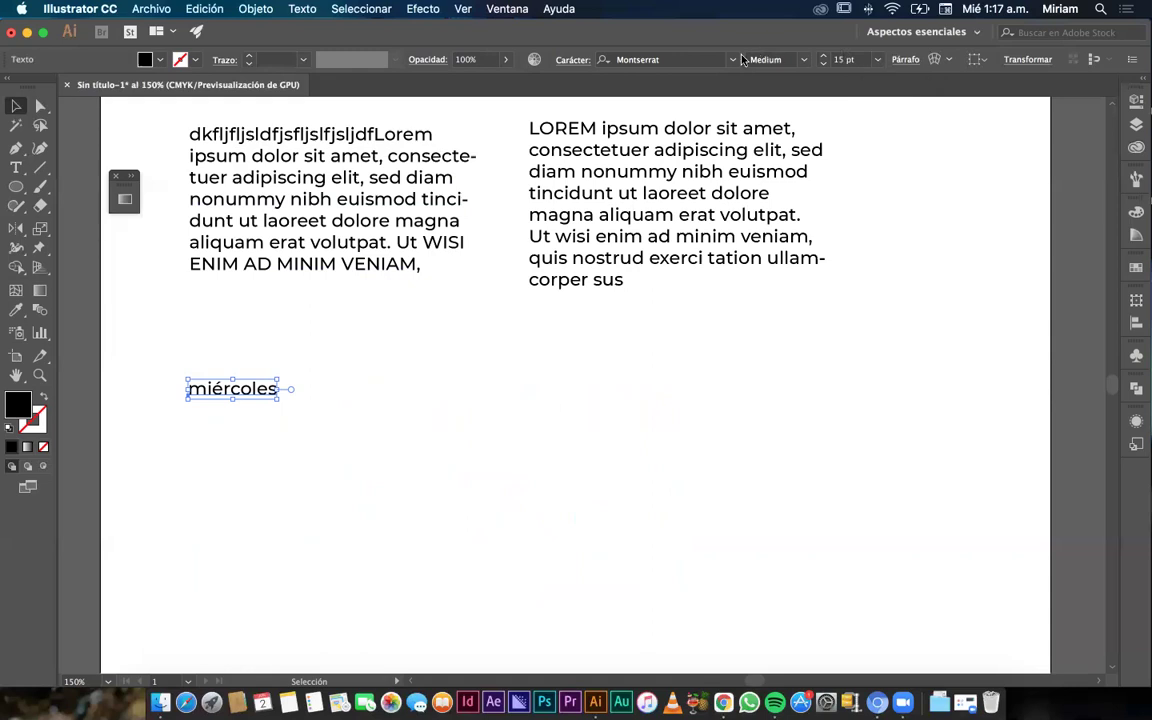
Set "miércoles" to 60 pt, and scale it down proportionally to about 37.95 pt with its bounding box.
click(879, 61)
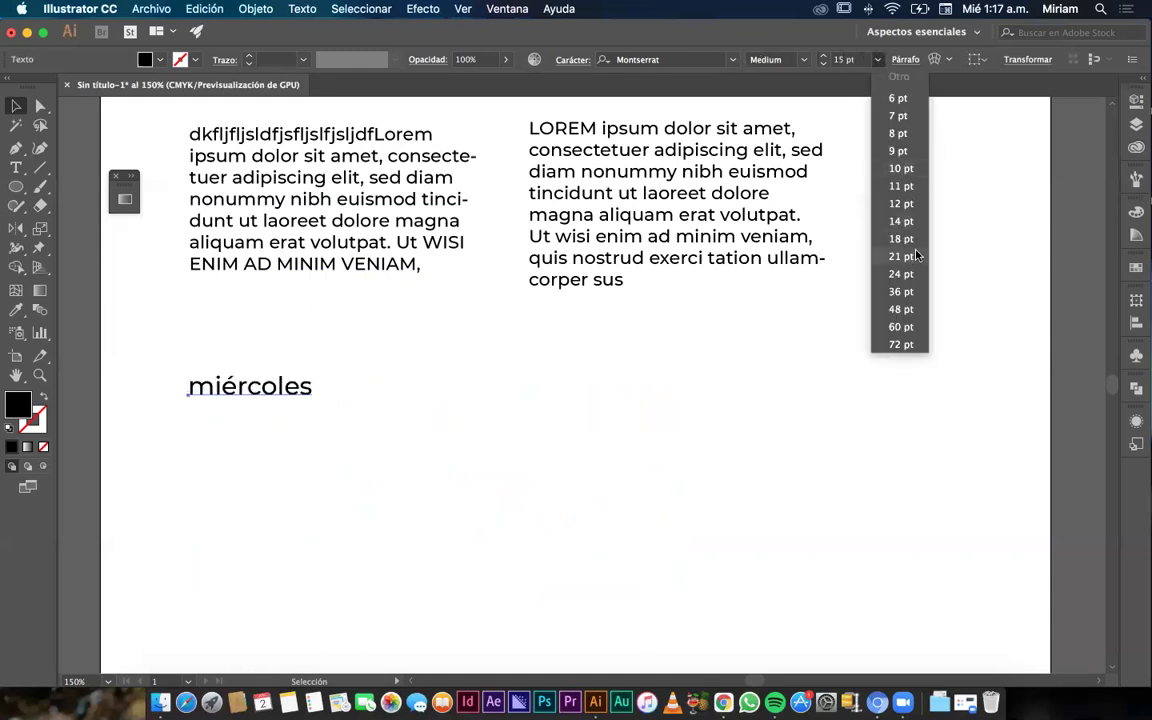
click(901, 327)
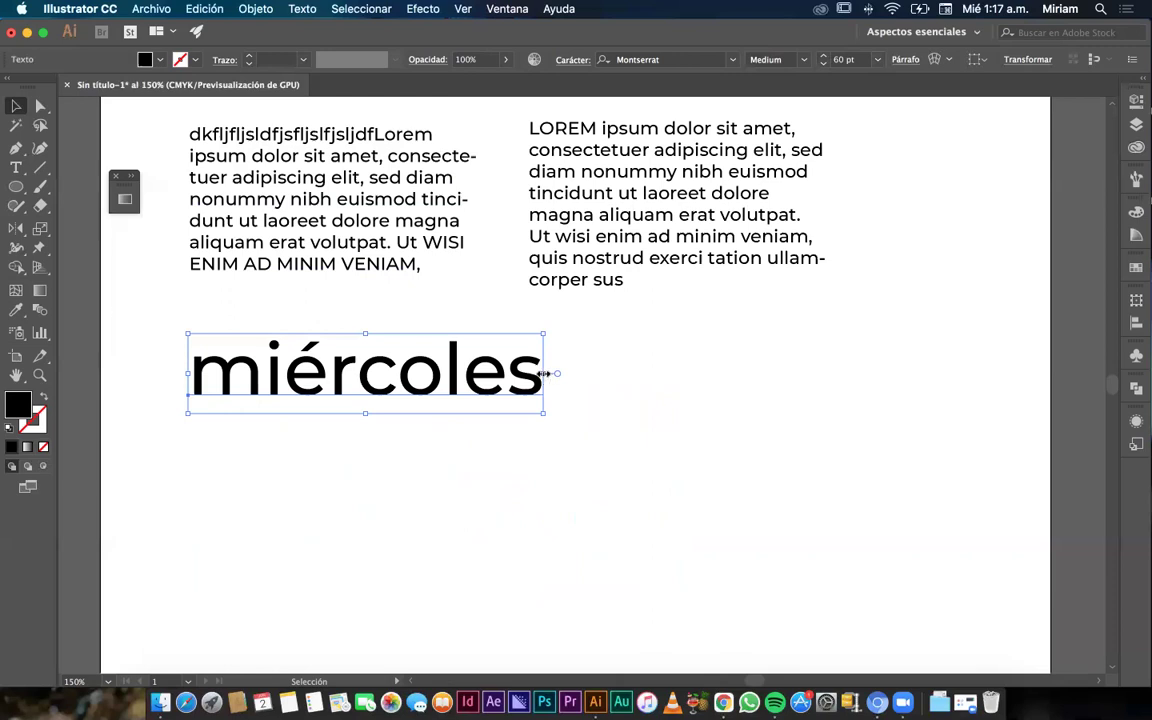
drag(543, 373, 418, 398)
click(406, 393)
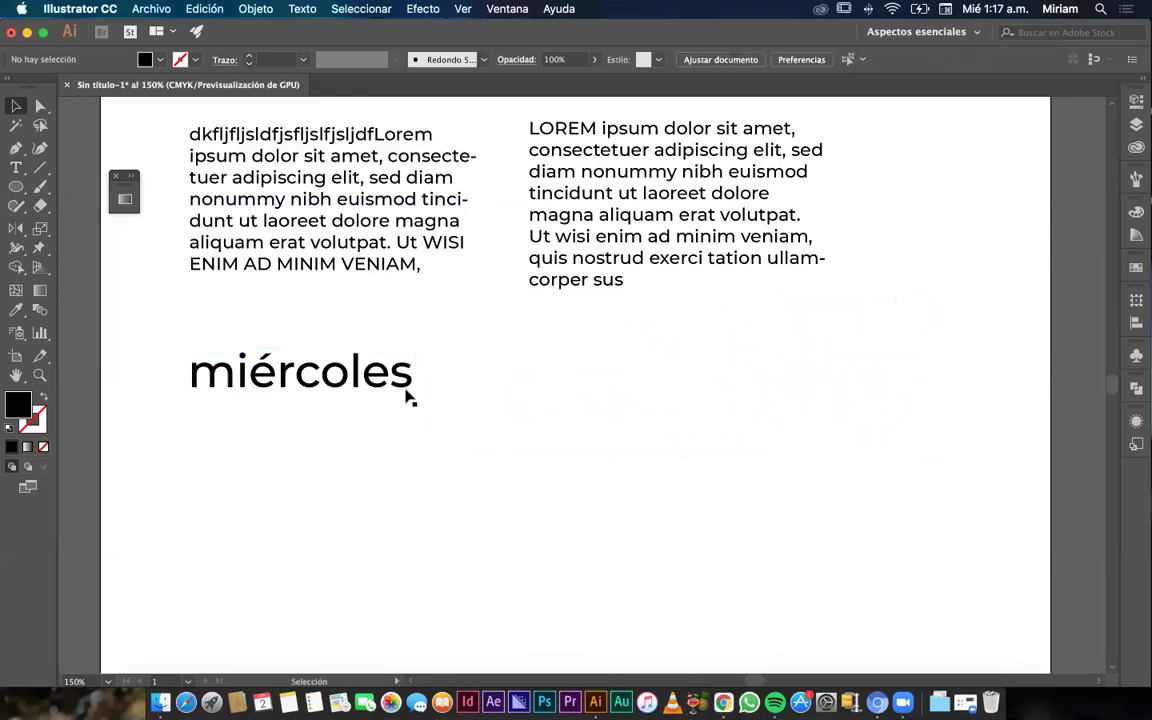
Move "miércoles" slightly down, further away from the first text frame, and deselect it.
click(378, 395)
drag(378, 378, 357, 426)
click(482, 404)
click(495, 442)
scroll(495, 442, up, 1)
scroll(495, 442, down, 2)
Select all the characters of "miércoles" for editing and set their font to Source Sans Variable.
click(357, 422)
double_click(322, 422)
double_click(312, 422)
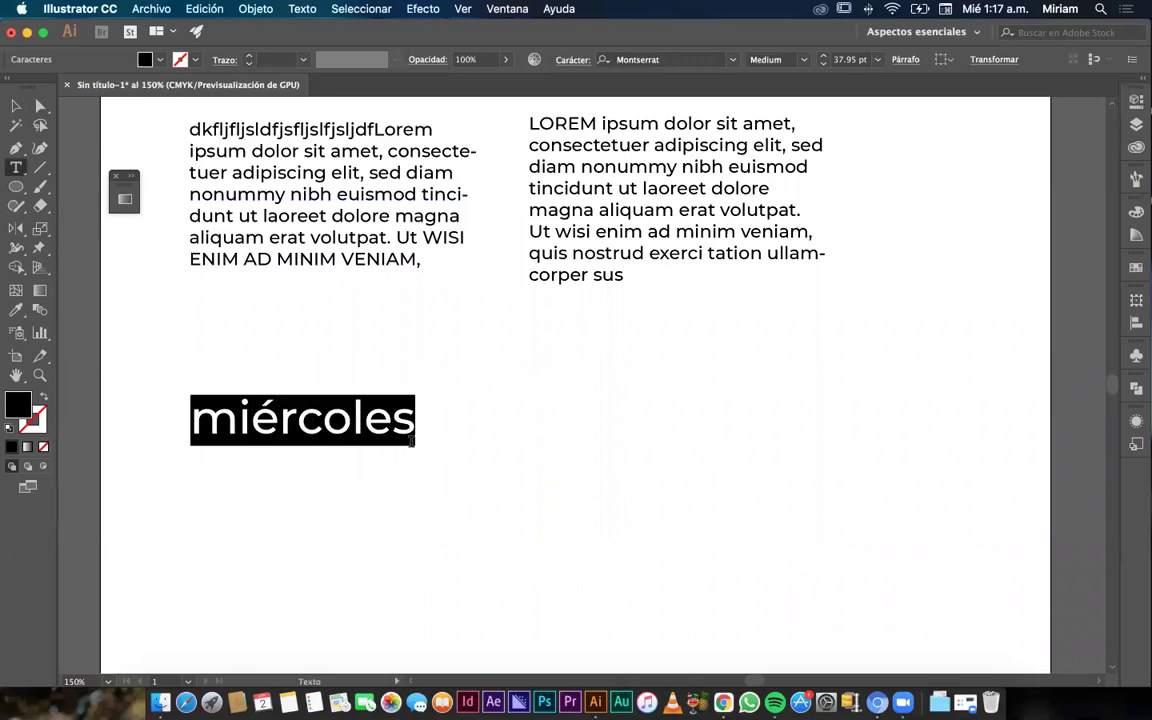
click(16, 105)
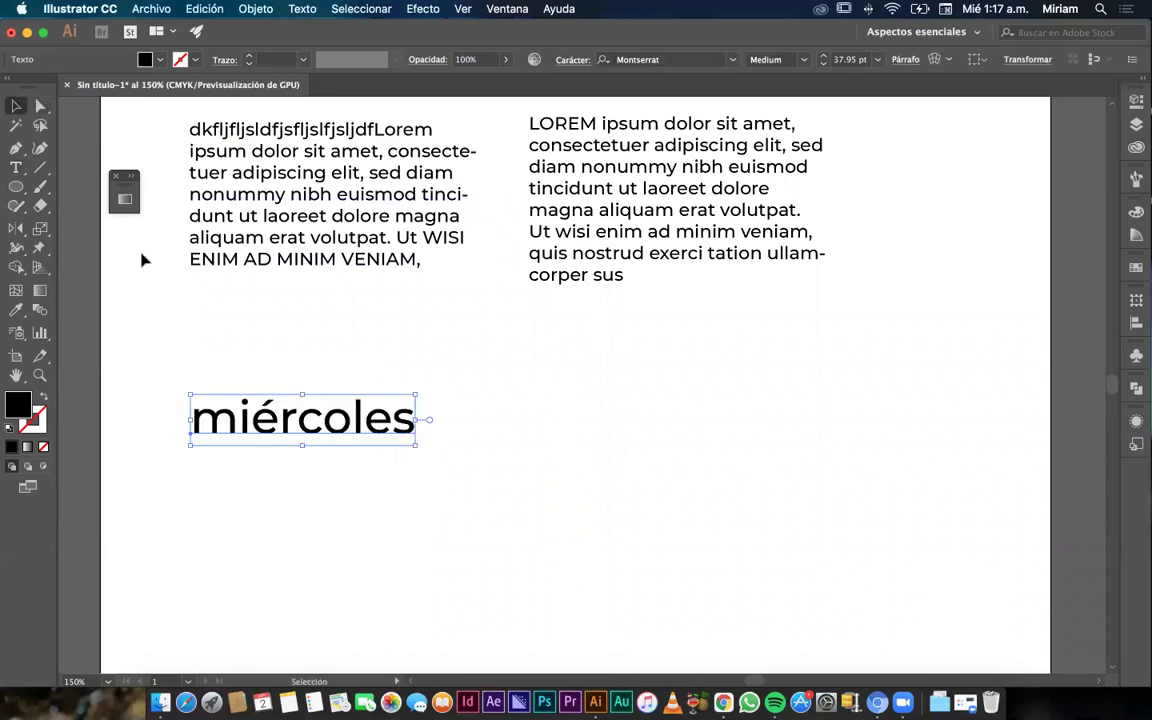
click(547, 483)
click(288, 422)
double_click(290, 430)
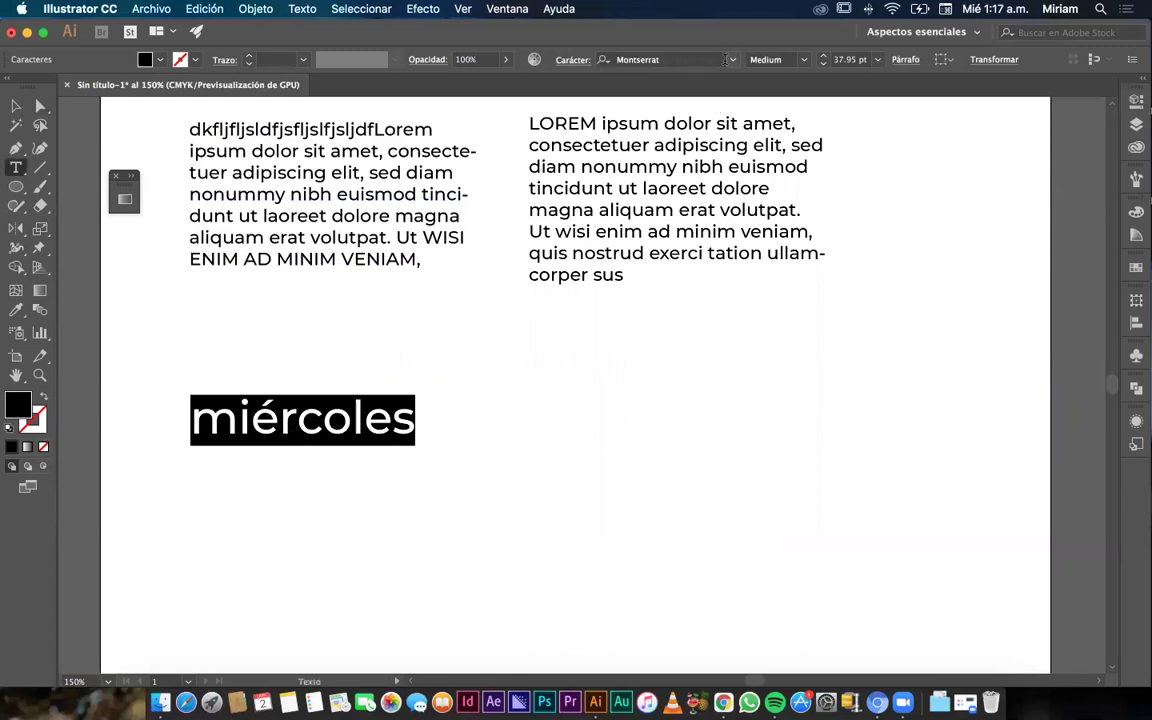
click(733, 60)
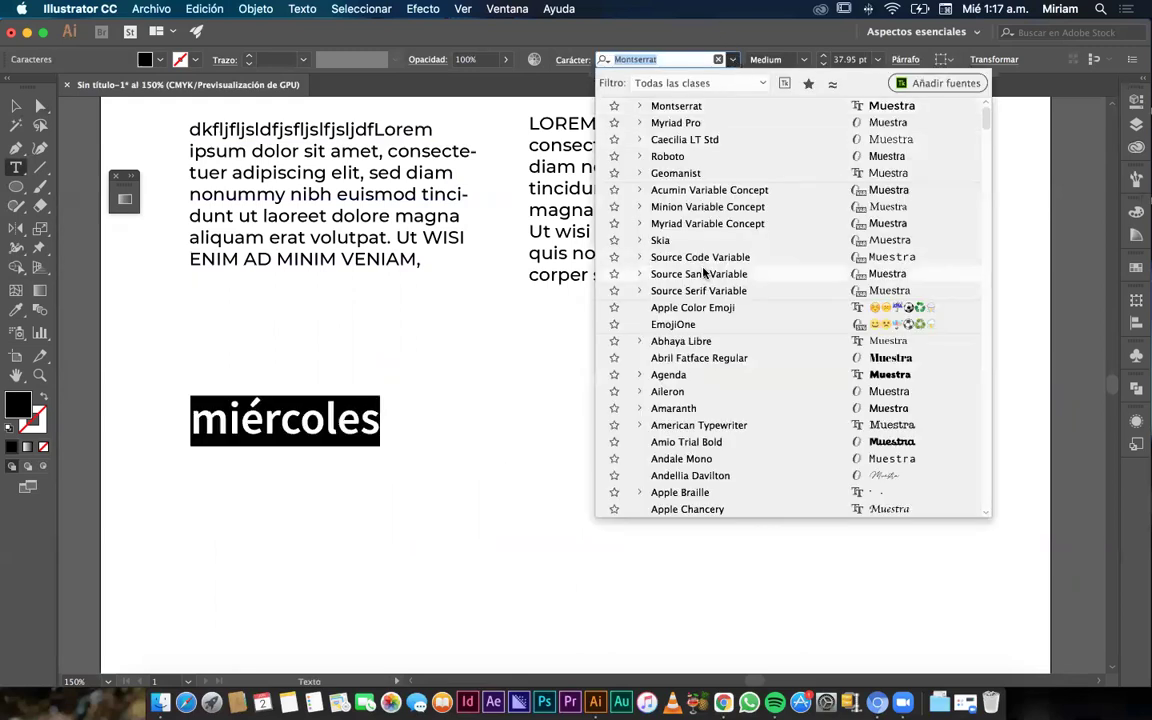
click(700, 273)
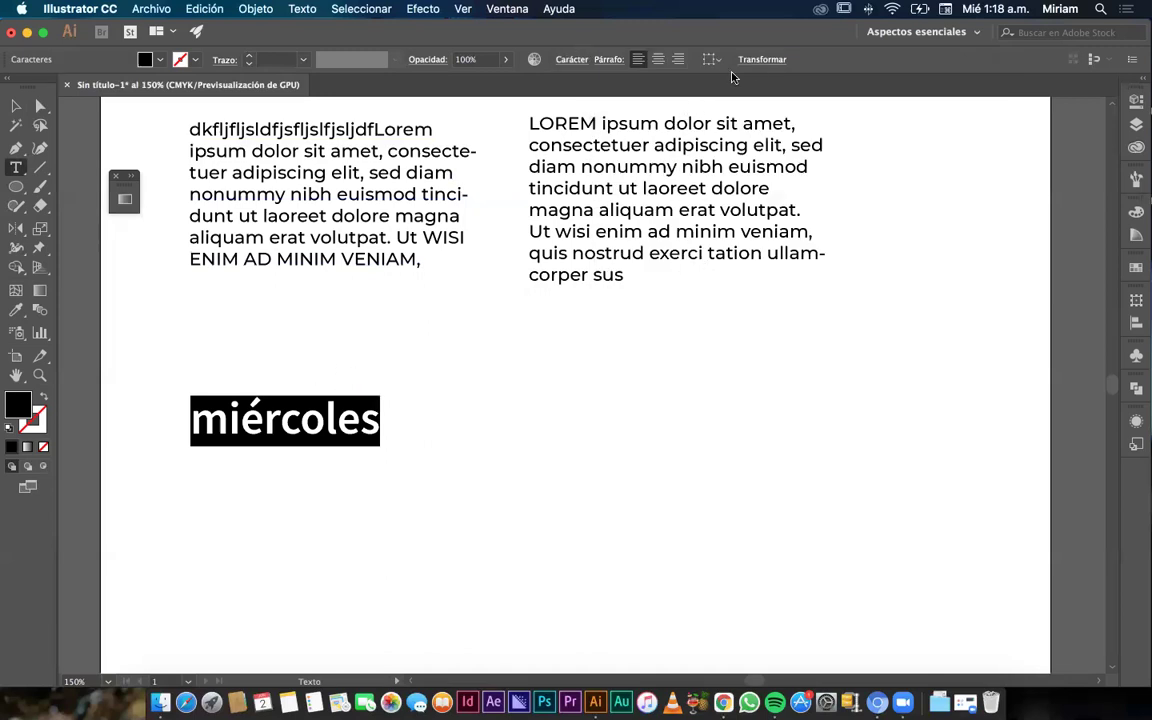
Set the font style of "miércoles" to Black and its tracking to 118 in the character options.
drag(843, 33, 846, 63)
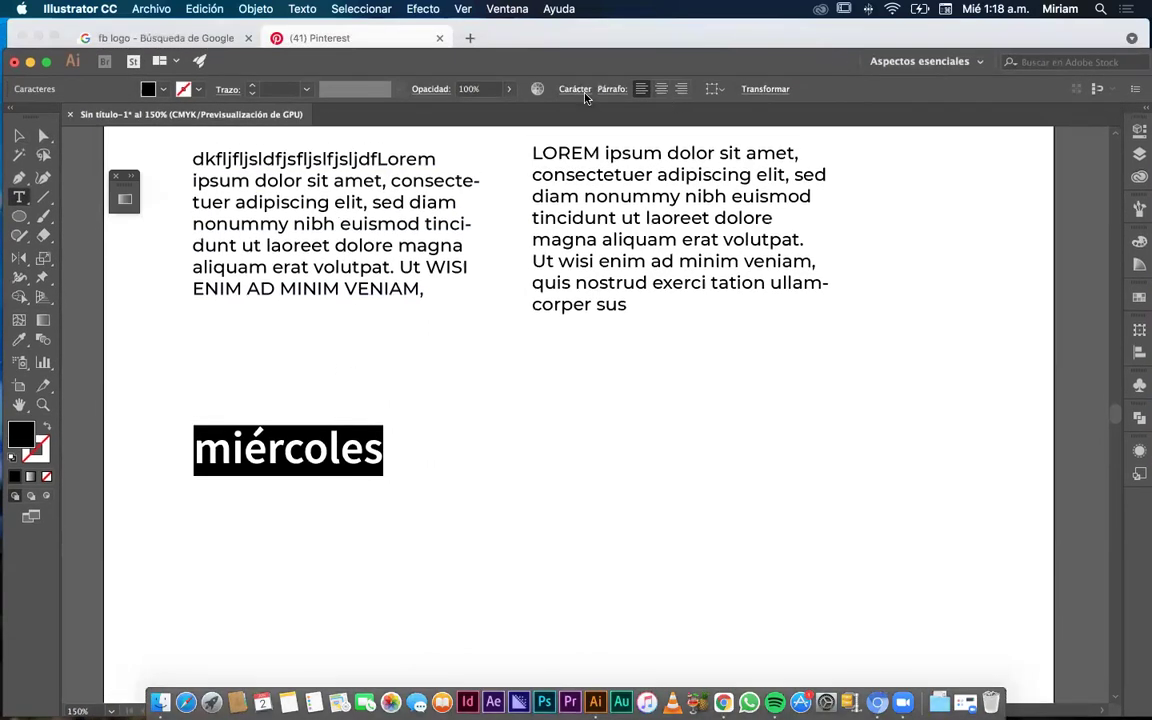
click(576, 92)
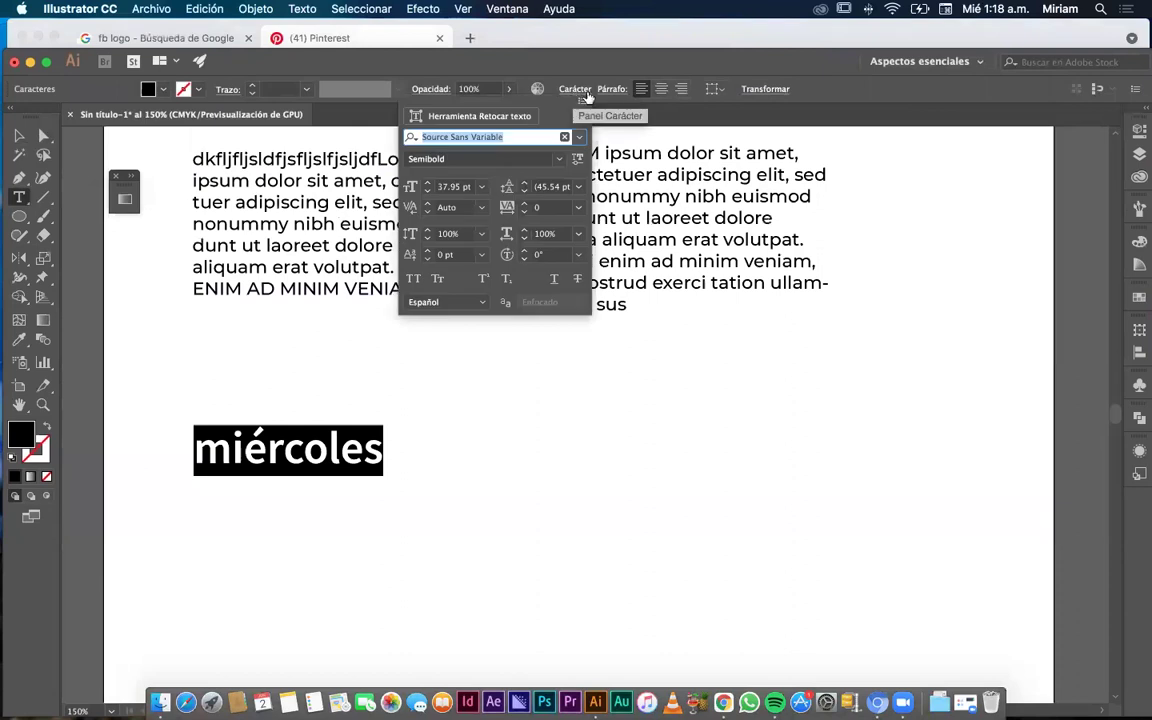
click(559, 159)
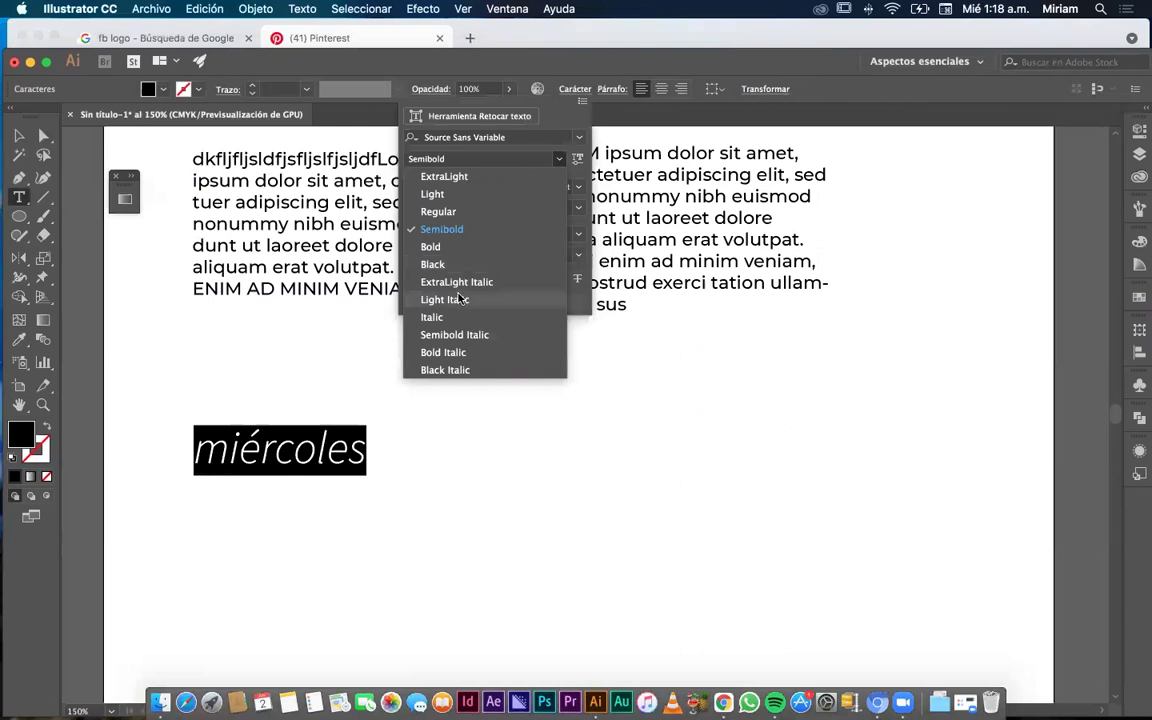
click(462, 266)
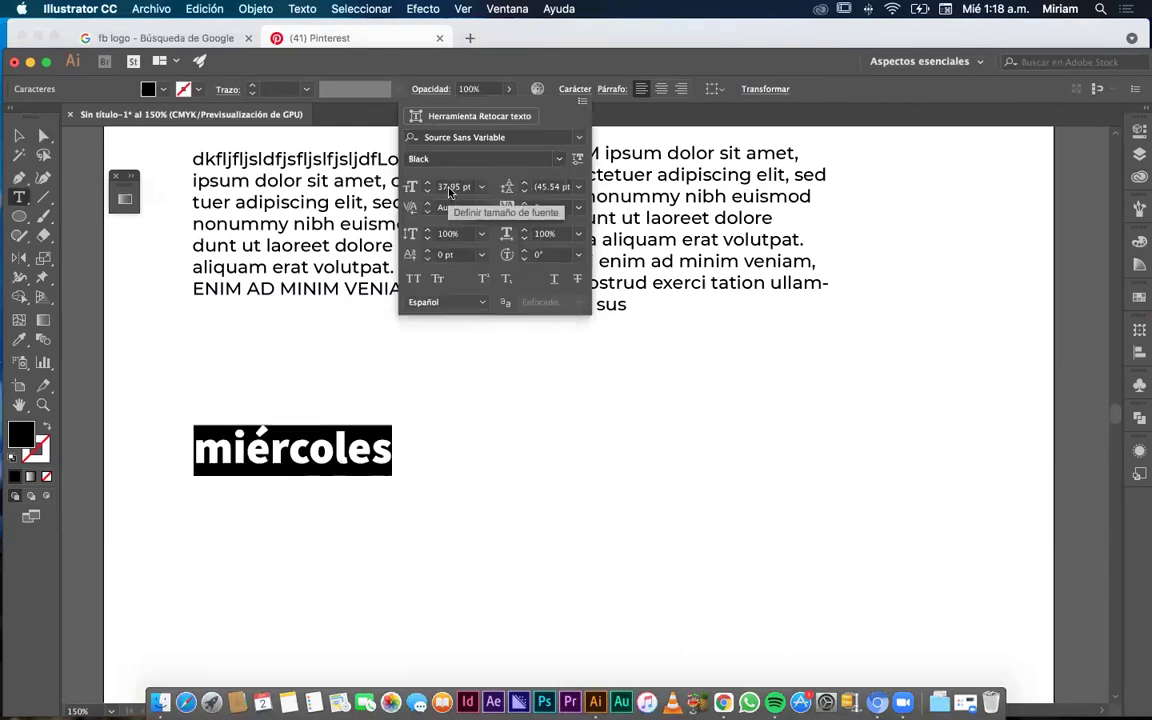
click(524, 203)
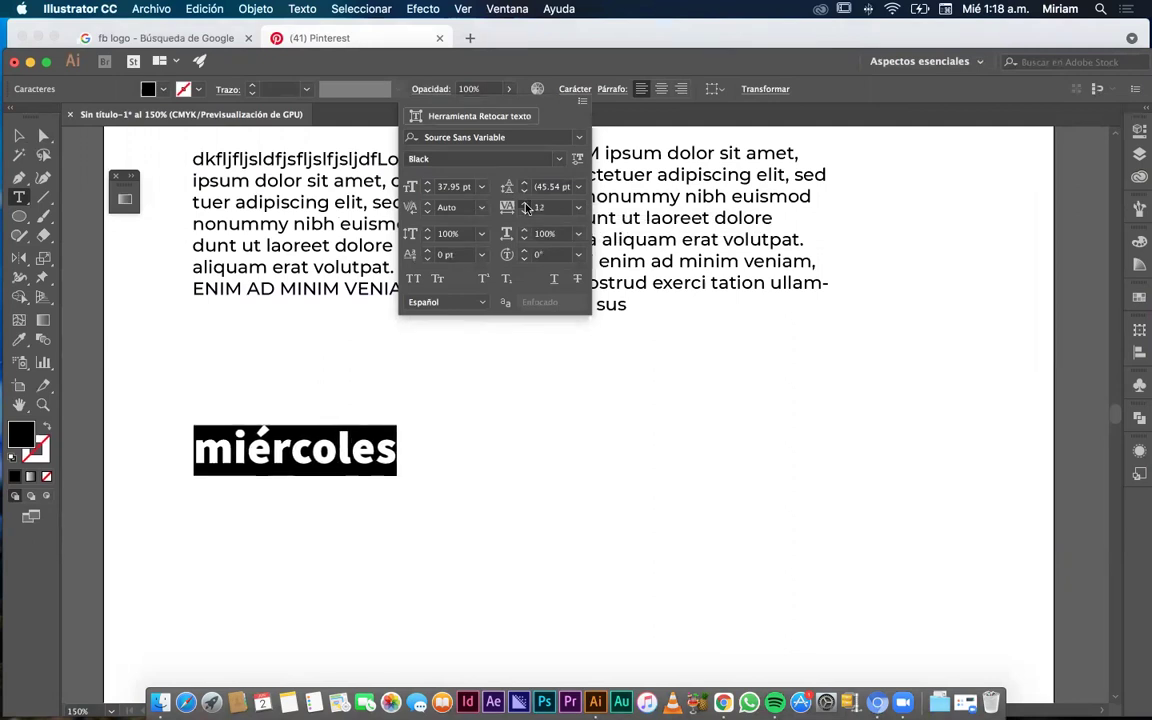
drag(524, 205, 526, 206)
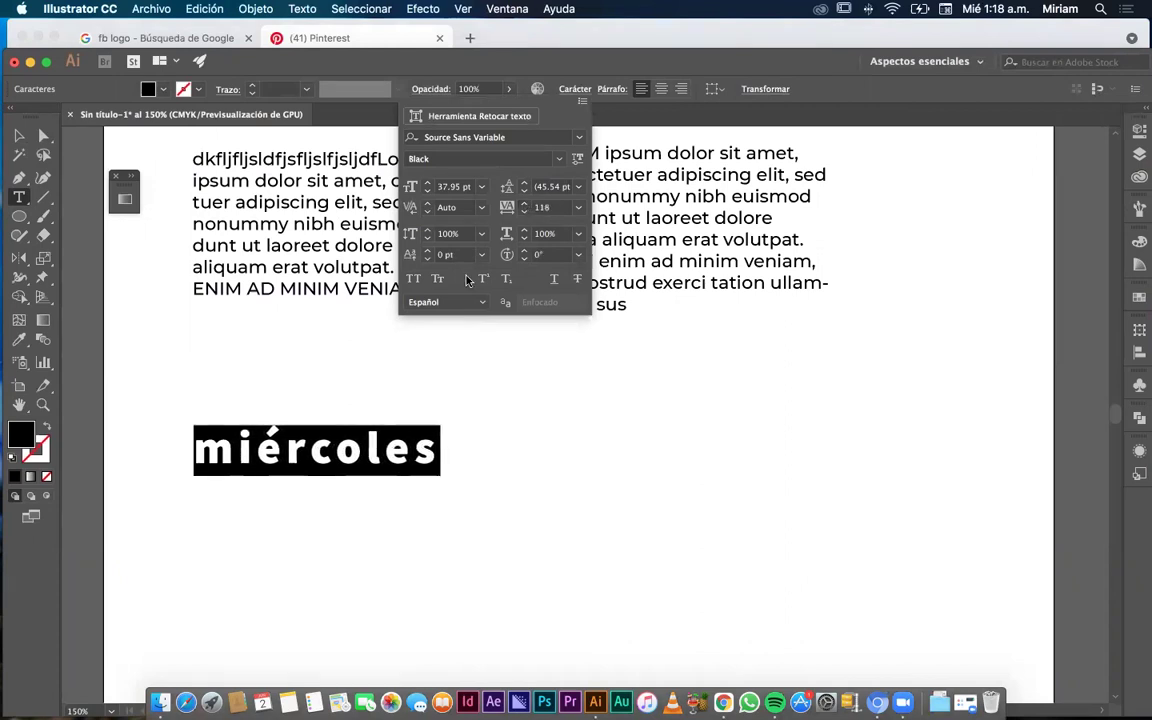
Try all caps on "miércoles", switch it to small caps, and leave text editing with the word selected as an object.
click(414, 279)
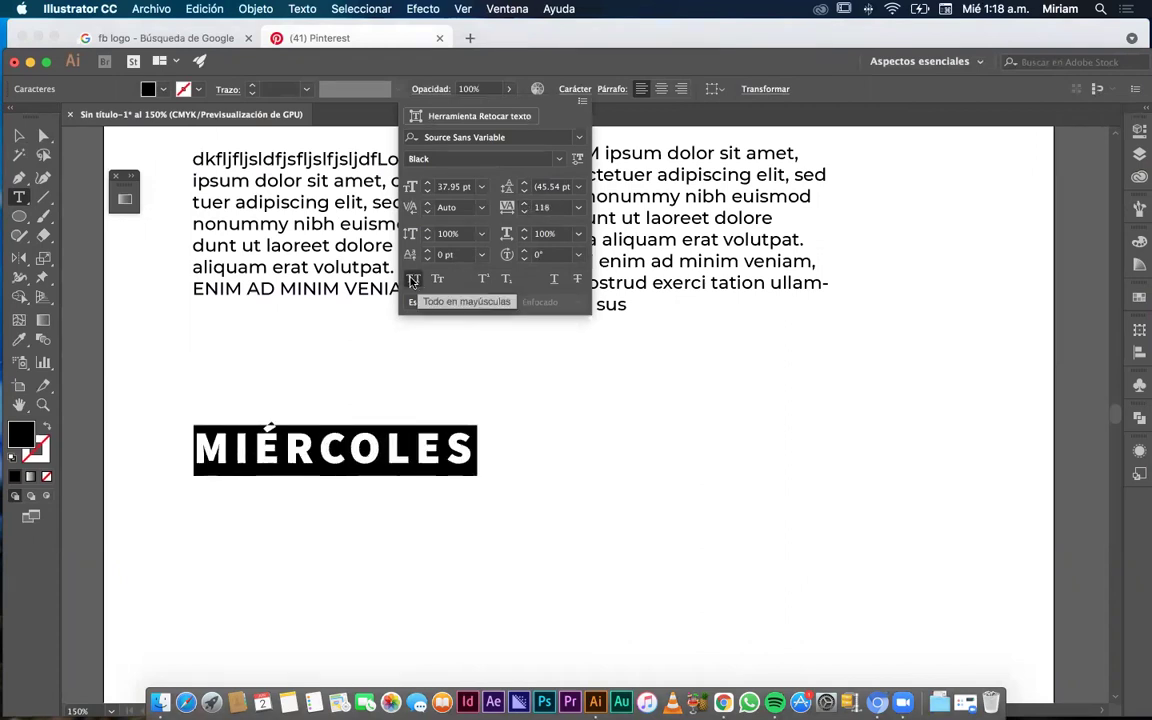
click(437, 279)
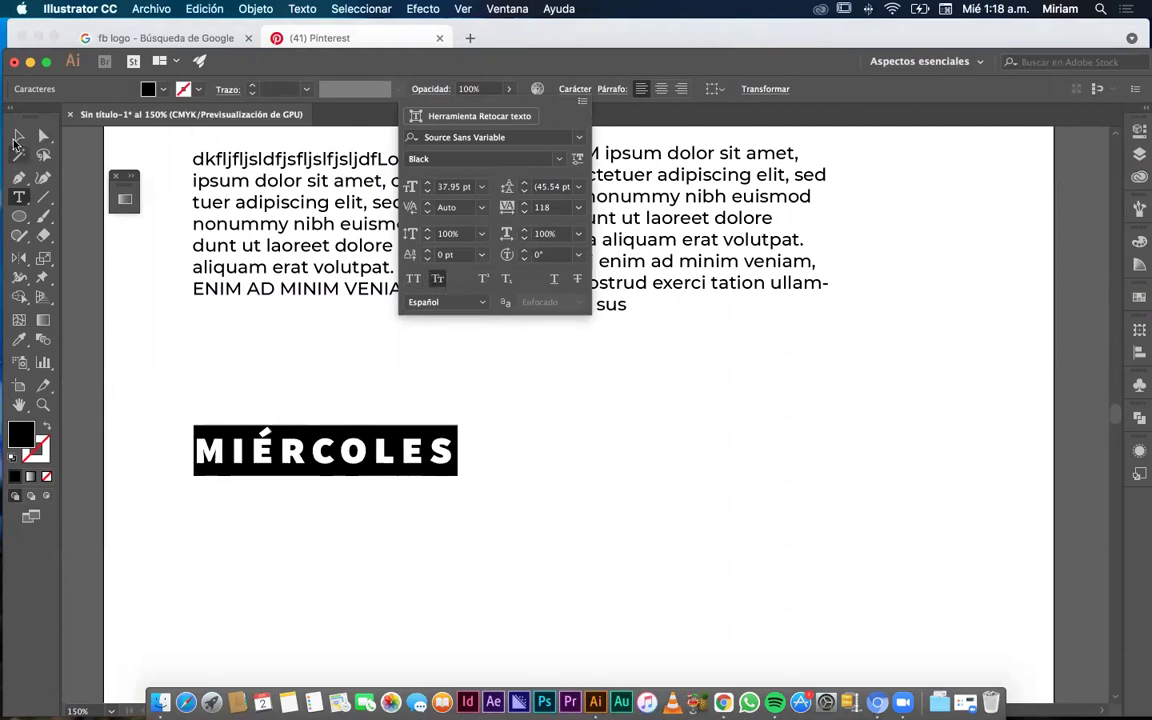
click(17, 132)
click(18, 134)
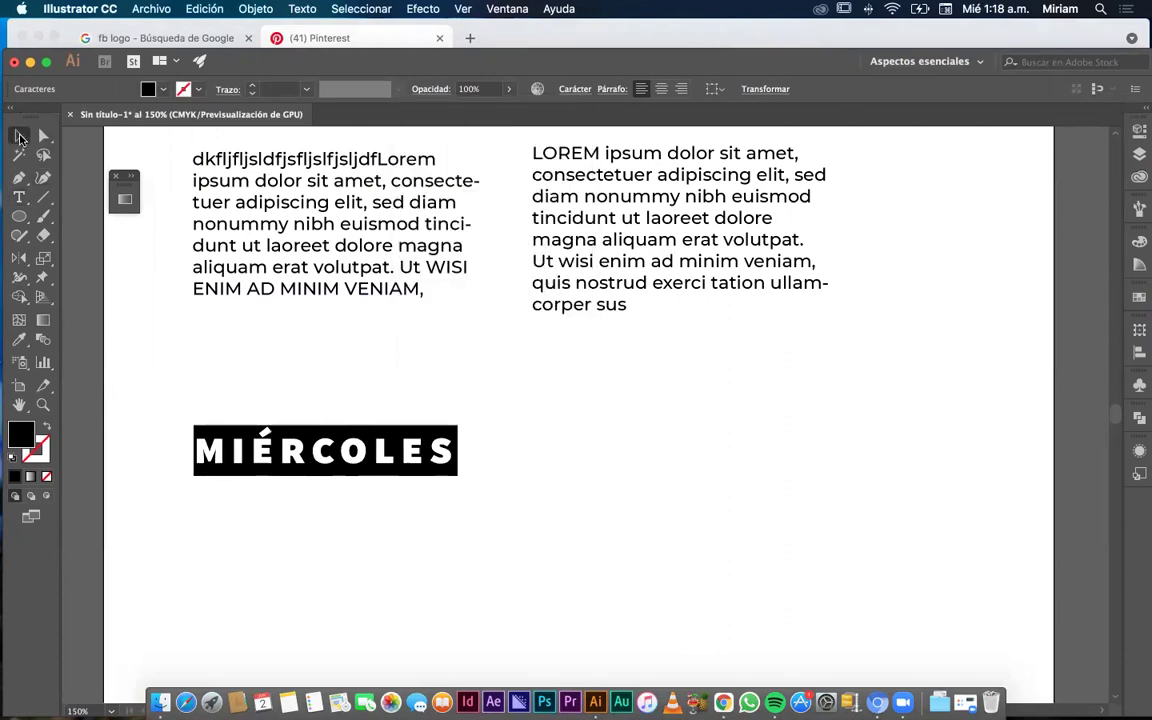
click(499, 364)
click(455, 452)
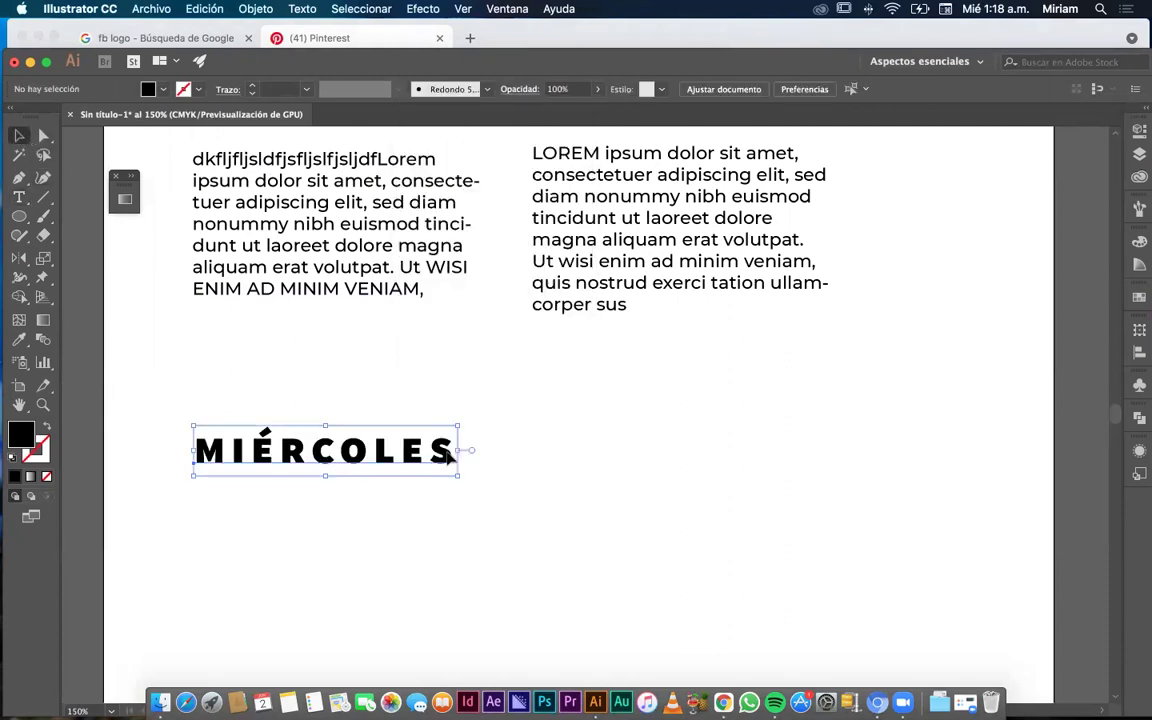
Select and copy all the text in the second text frame, and leave text editing with nothing selected.
key(t)
click(18, 134)
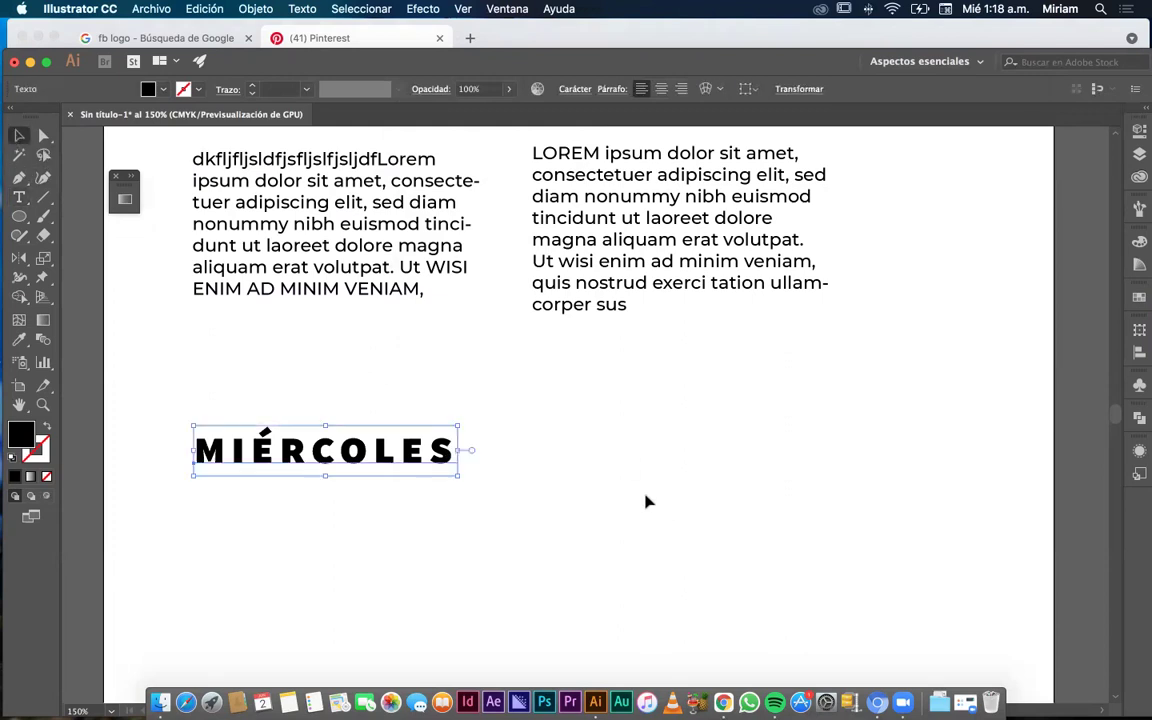
click(600, 501)
scroll(600, 501, right, 3)
click(518, 255)
key(t)
drag(558, 306, 448, 148)
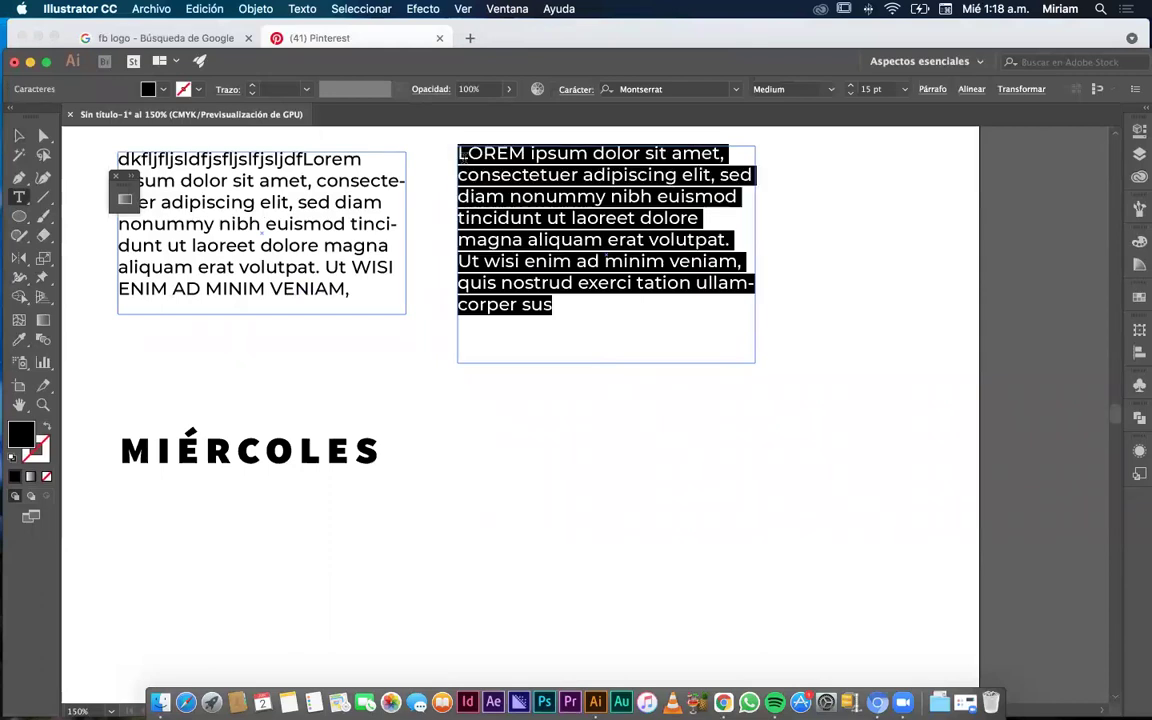
key(Escape)
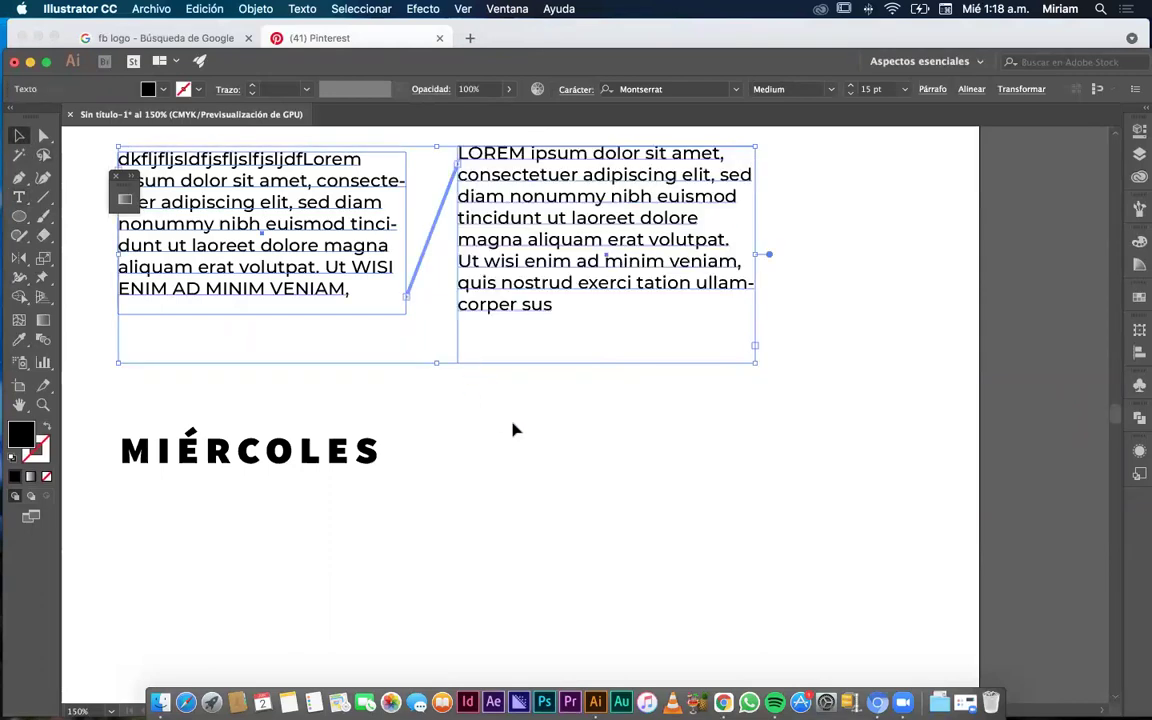
click(513, 430)
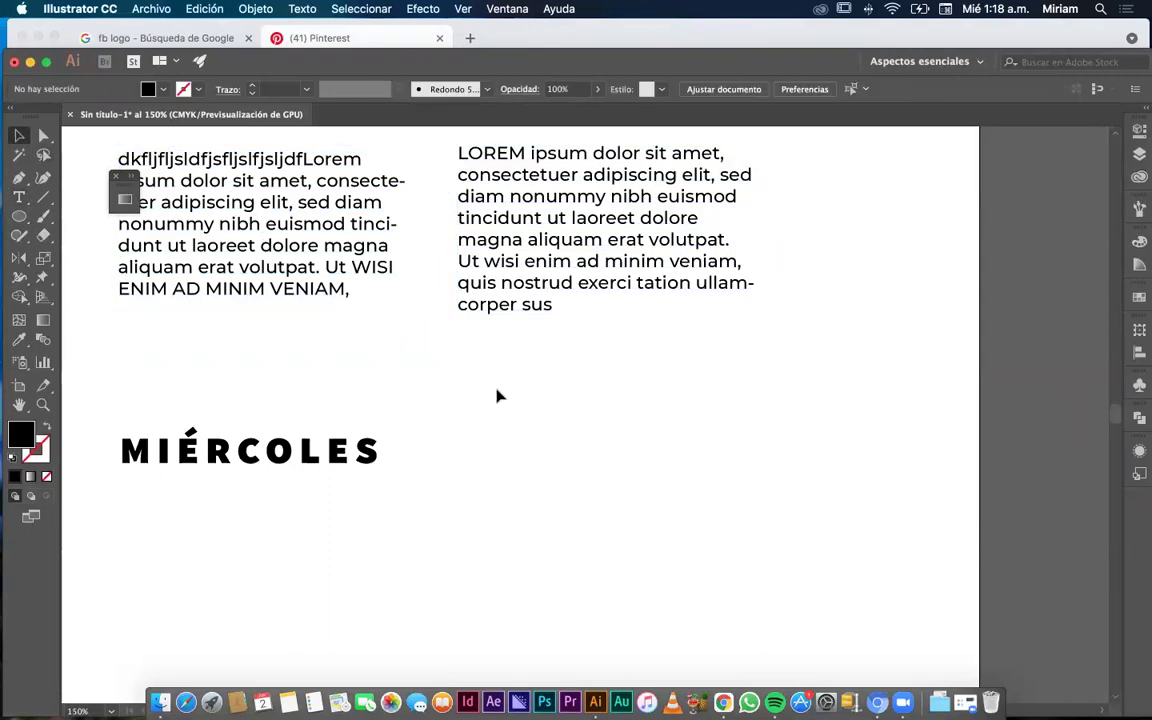
Create point text beside "MIÉRCOLES" from the copied "LOREM ipsum dolor sit amet" passage and view its full line beyond the artboard.
click(19, 197)
click(487, 456)
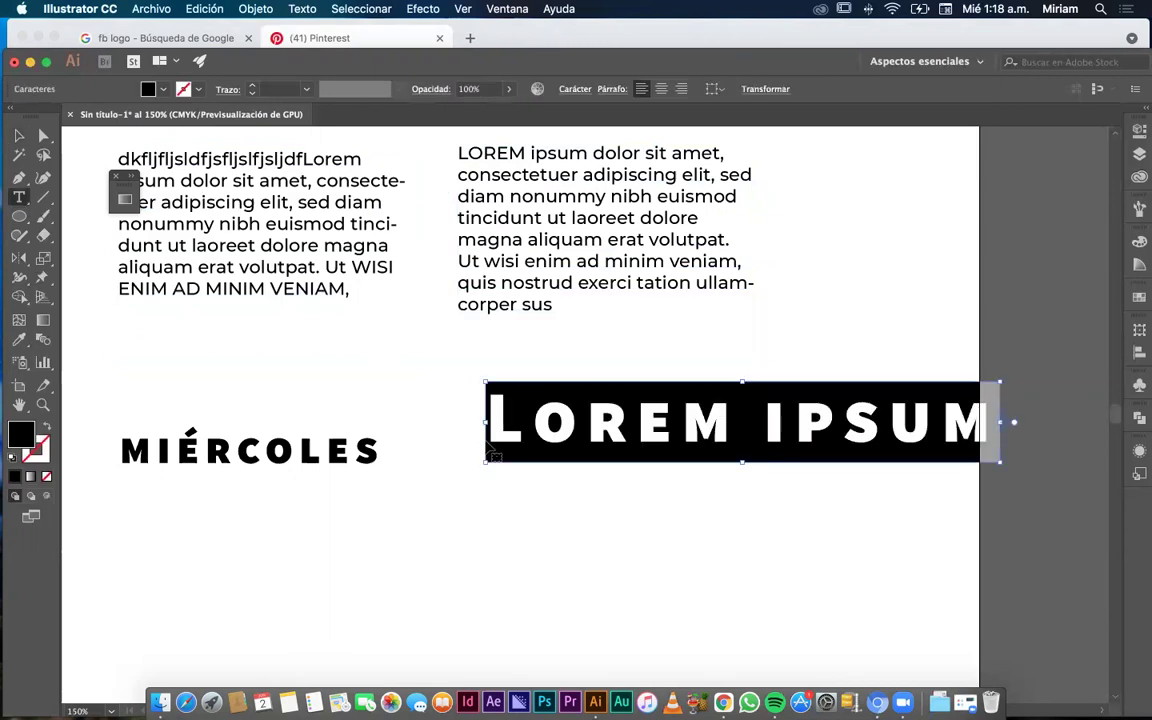
text(LOREM ipsum dolor sit amet, consectetuer adipiscing elit, sed diam)
click(19, 135)
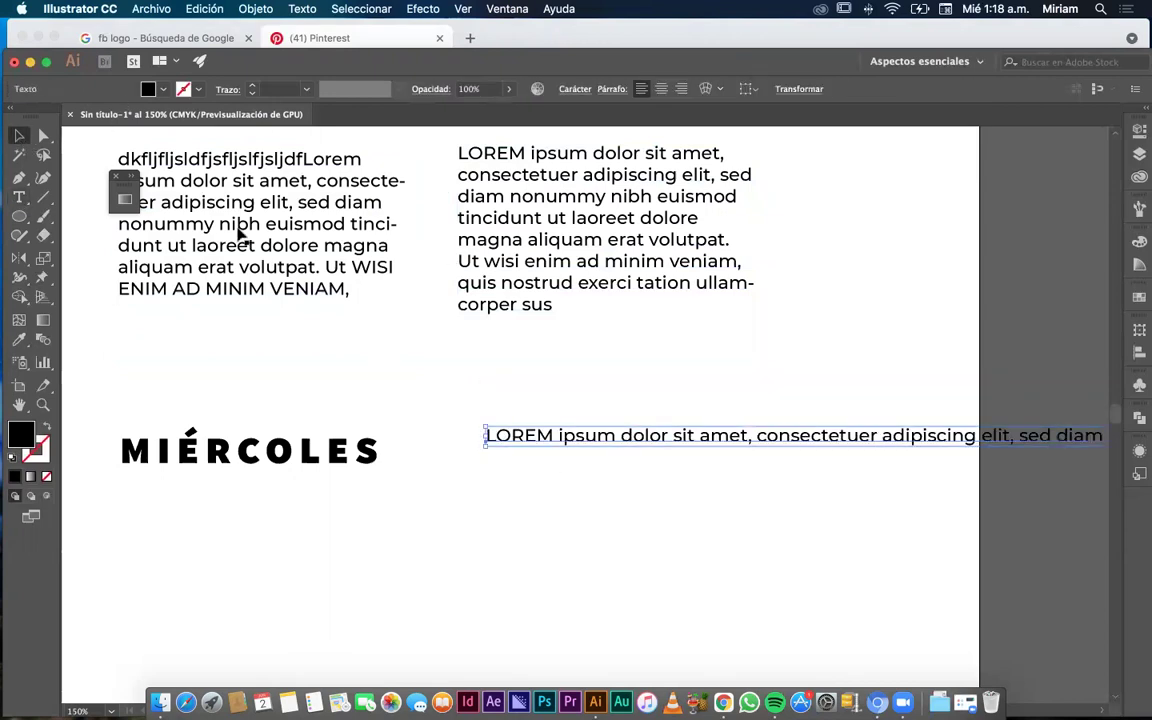
scroll(656, 424, down, 2)
scroll(656, 424, right, 3)
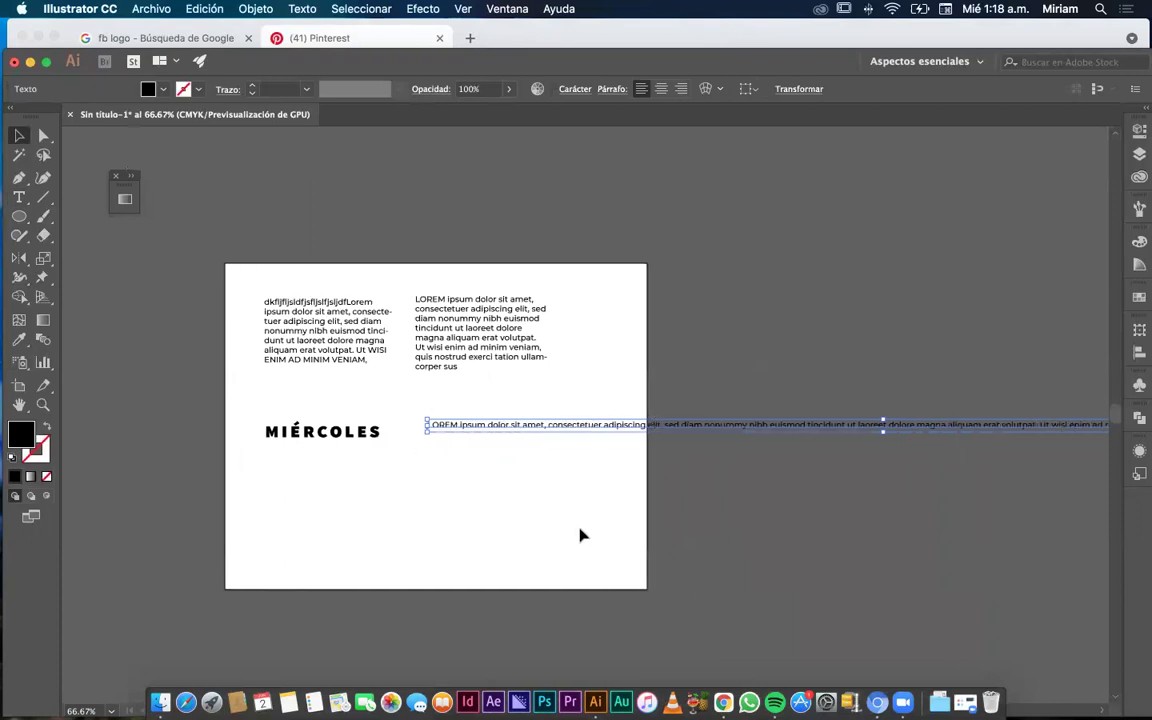
scroll(677, 469, right, 5)
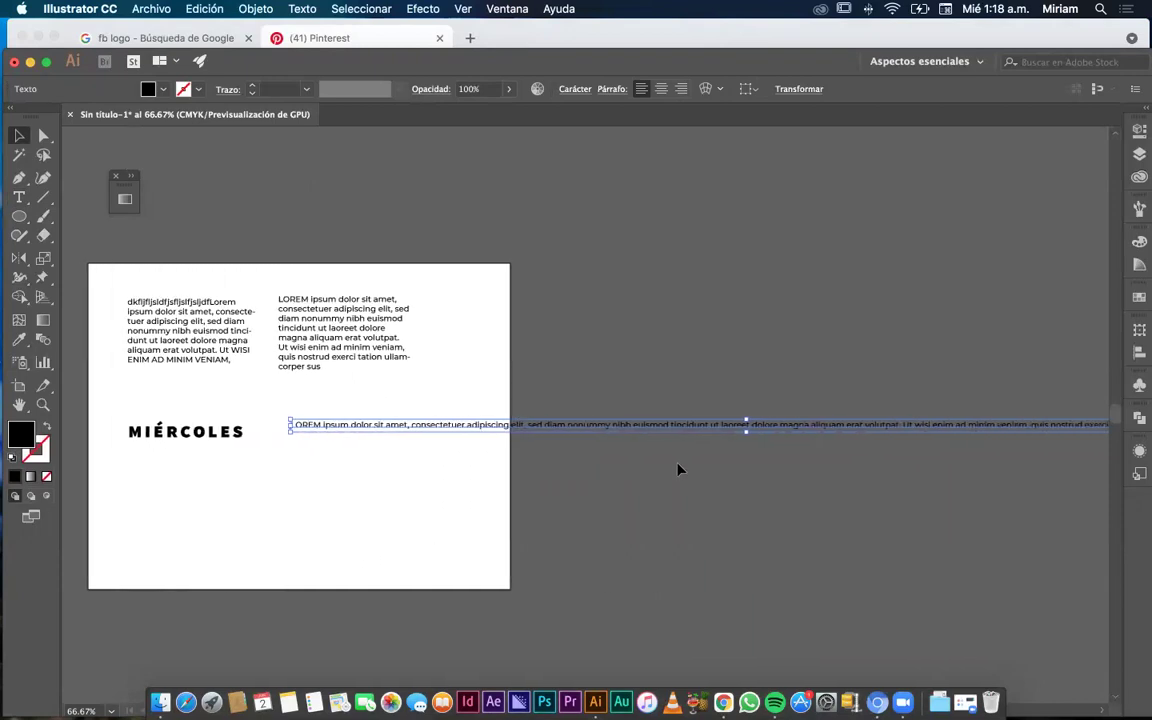
scroll(684, 468, left, 4)
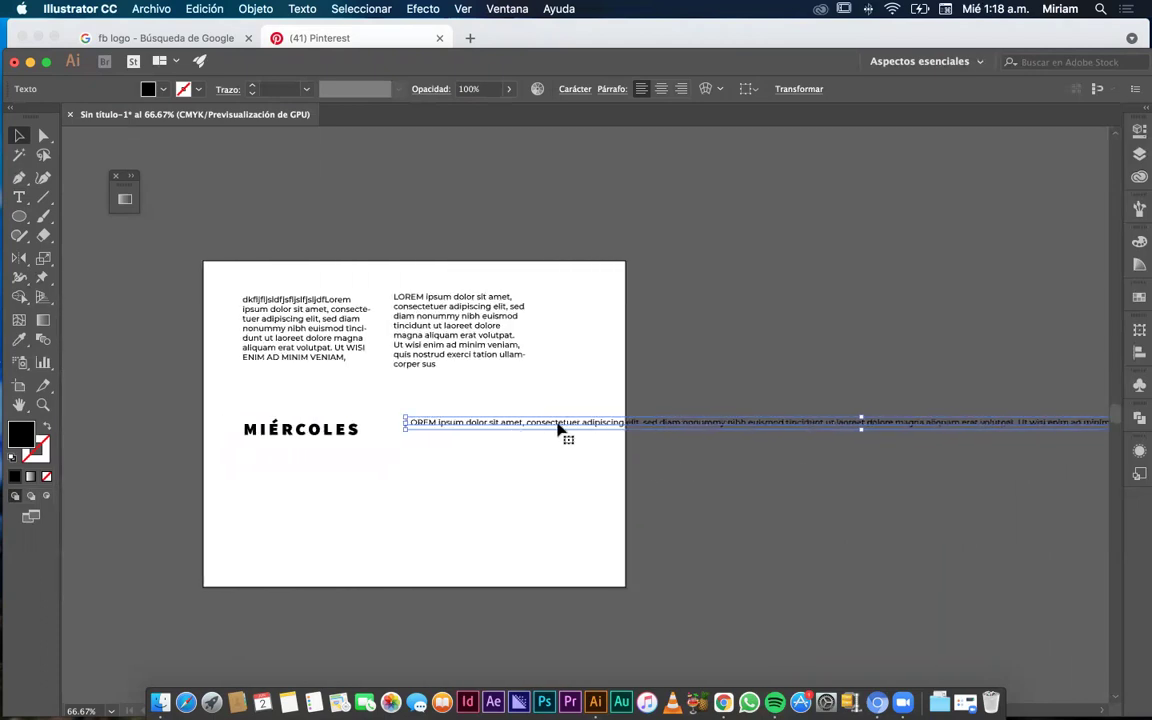
Insert line breaks in the new point text after "consectetuer", "nibh", "magna", "minim" and "ullamcorper" to keep it inside the artboard.
double_click(576, 421)
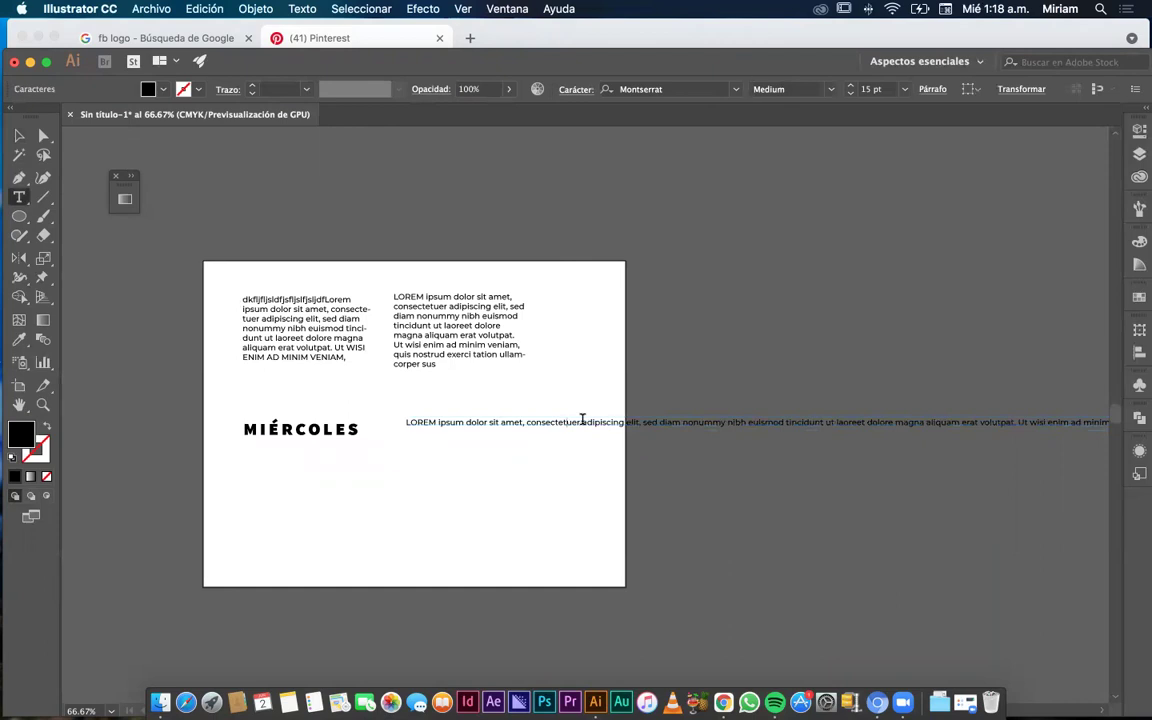
key(Return)
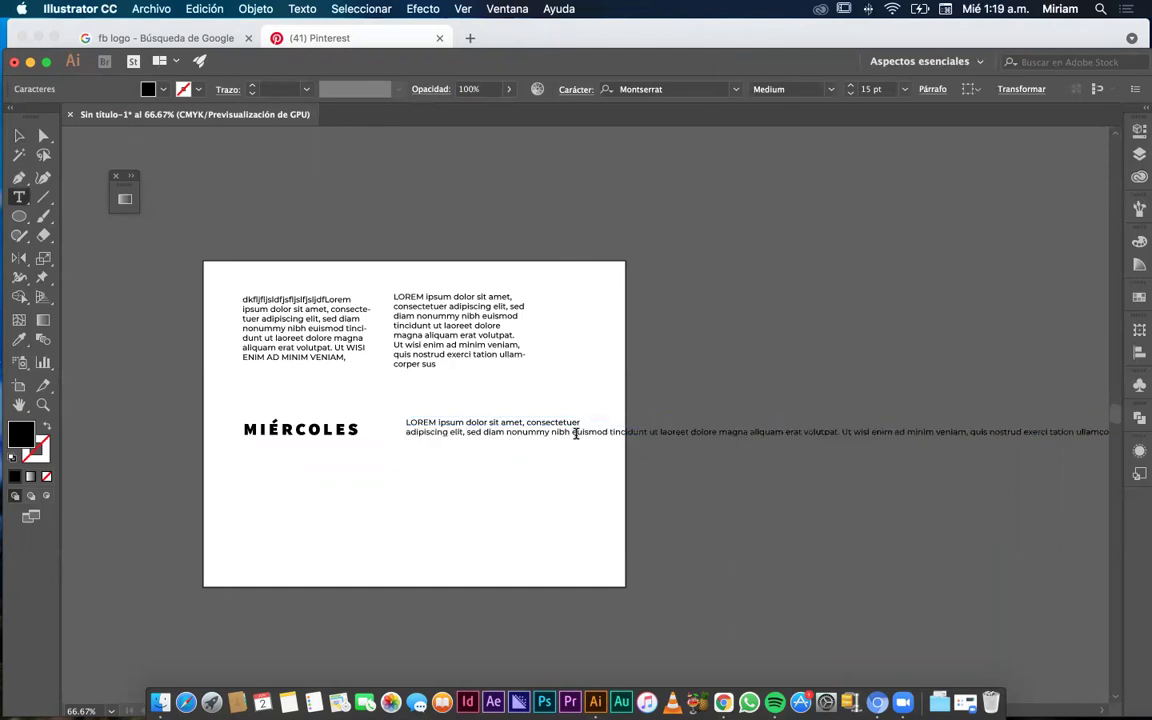
key(Return)
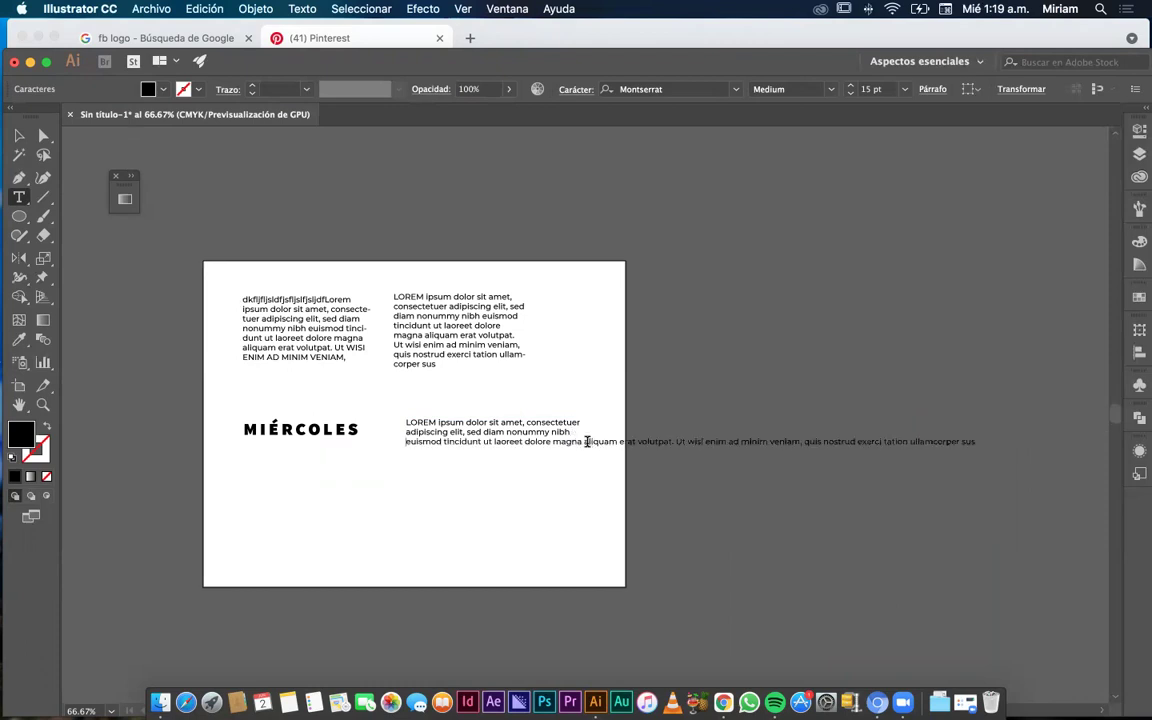
key(Return)
key(Return)
click(598, 462)
key(Return)
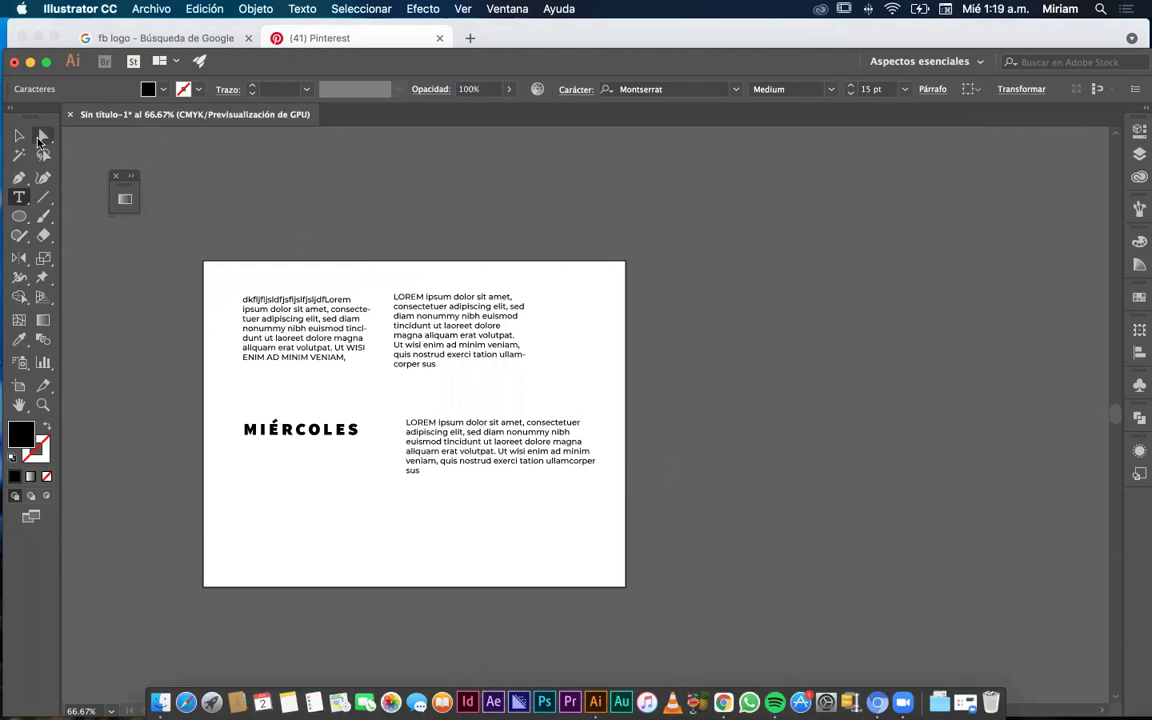
Leave text editing and squash the point text horizontally to less than half its width with its bounding box.
key(Escape)
alt+scroll(520, 513, up, 1)
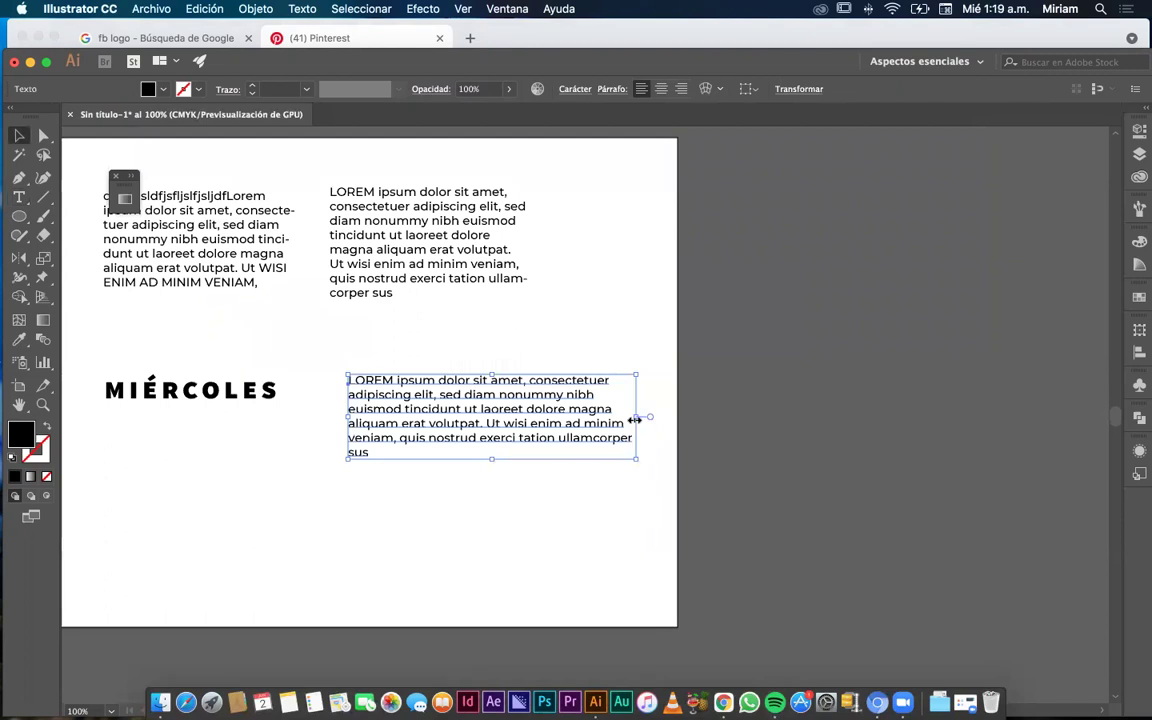
mouse_move(634, 420)
mouse_down()
mouse_move(861, 419)
mouse_move(636, 420)
mouse_up()
drag(507, 412, 437, 450)
Shorten the second text frame from below so that it ends after the line "Ut wisi enim ad minim veniam,".
click(437, 207)
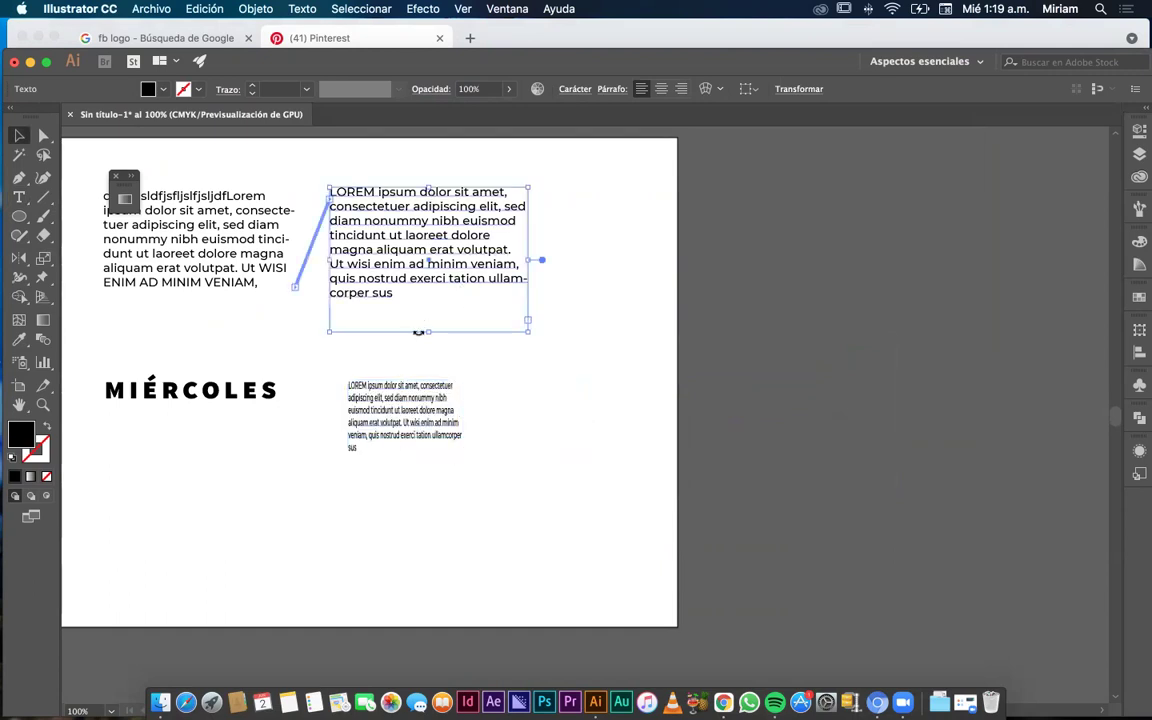
drag(431, 298, 430, 278)
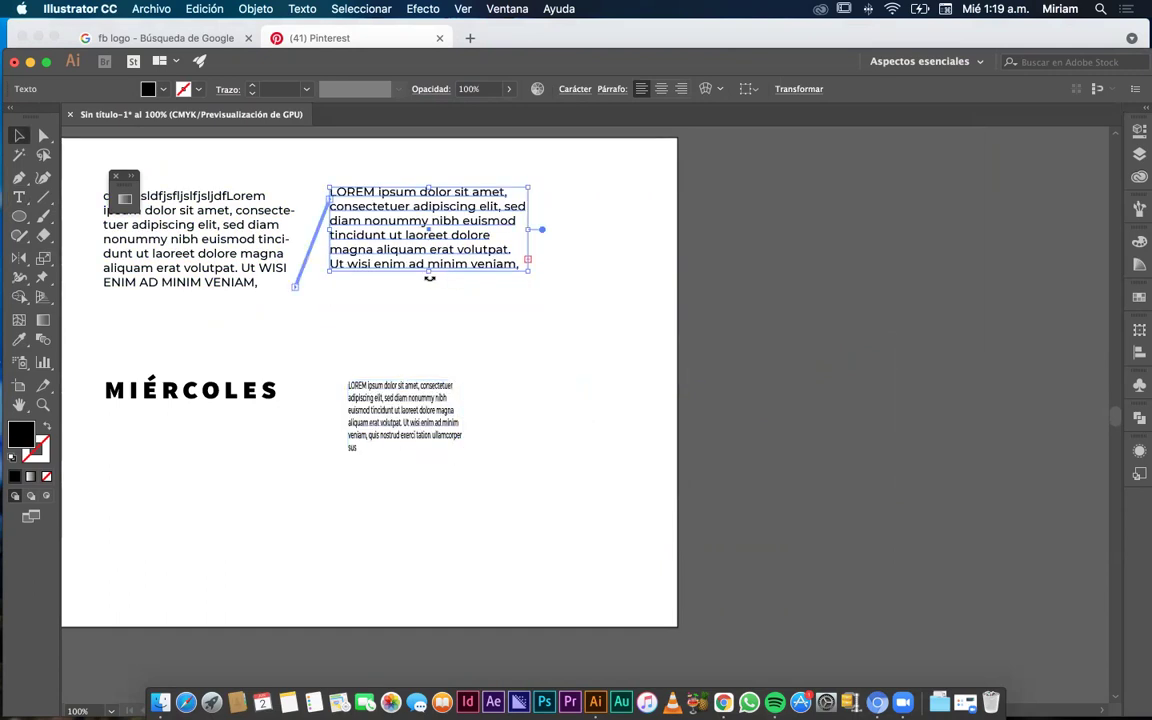
Stretch the narrowed point text vertically with its bounding box, and delete the distorted text.
click(399, 420)
drag(405, 457, 394, 571)
scroll(418, 410, up, 2)
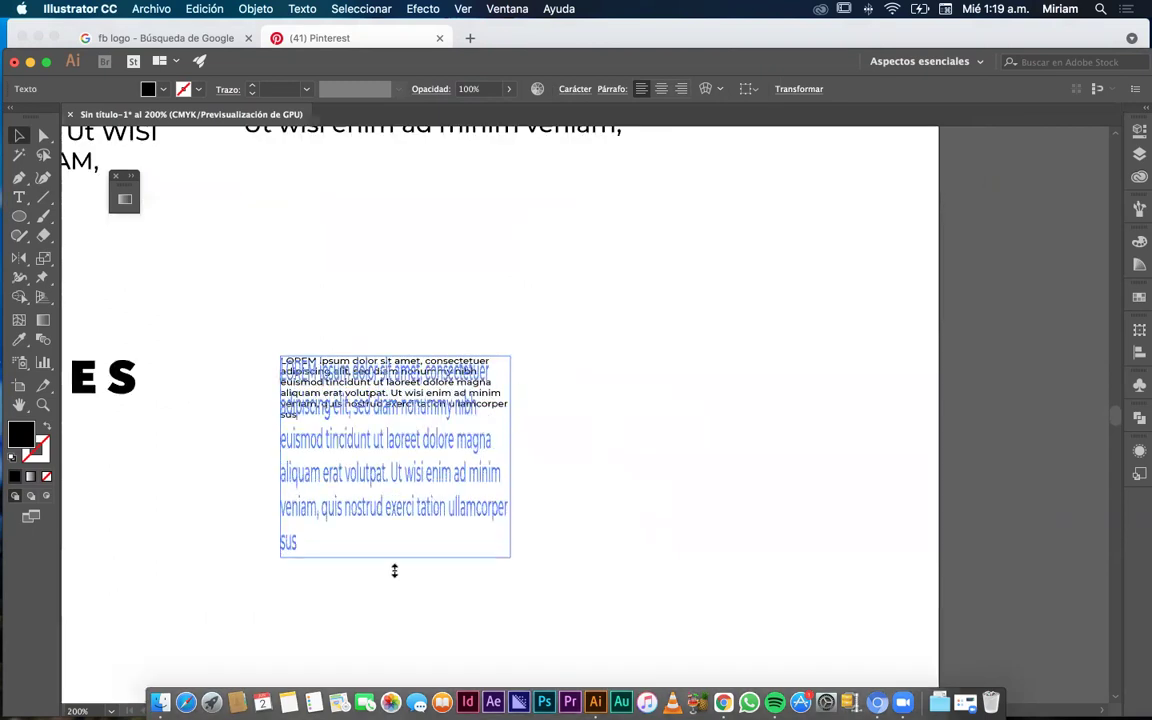
click(580, 467)
scroll(573, 468, down, 1)
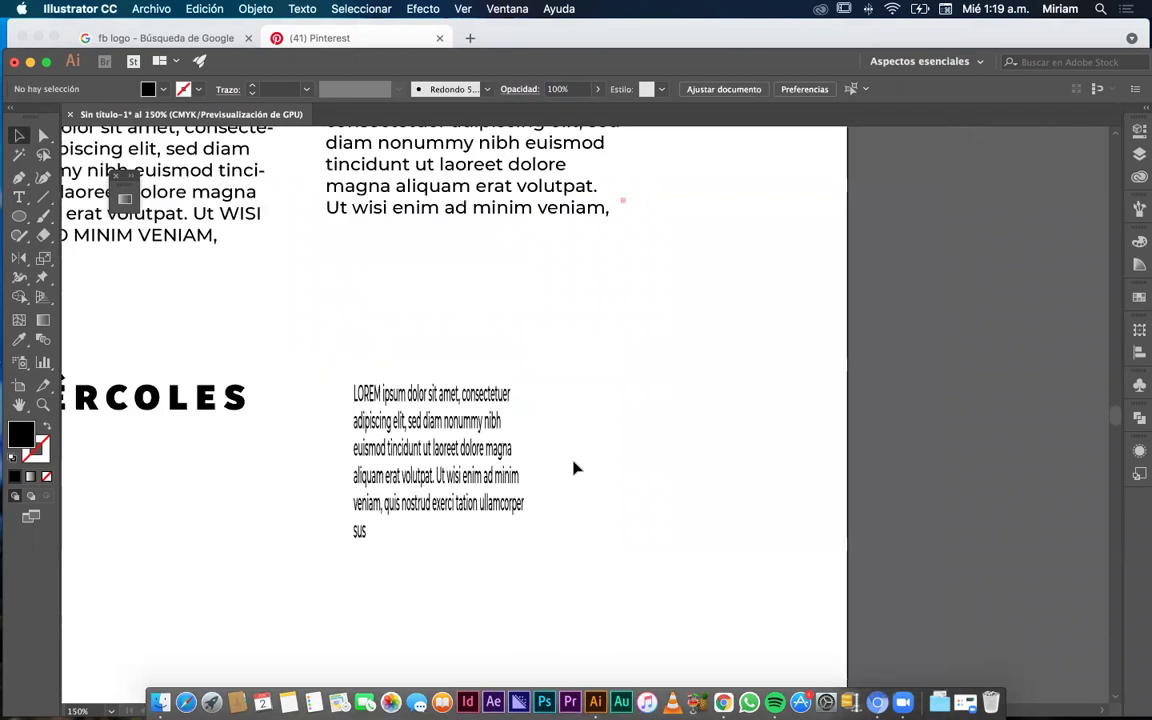
scroll(575, 469, left, 3)
scroll(575, 468, down, 1)
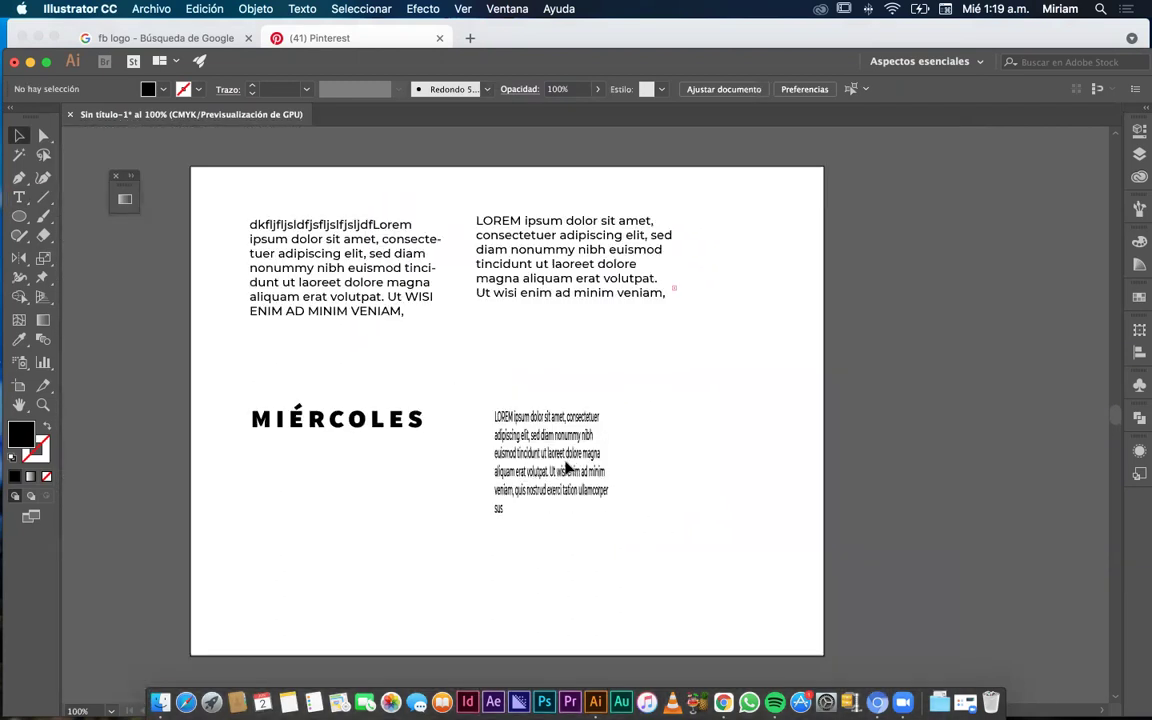
click(570, 466)
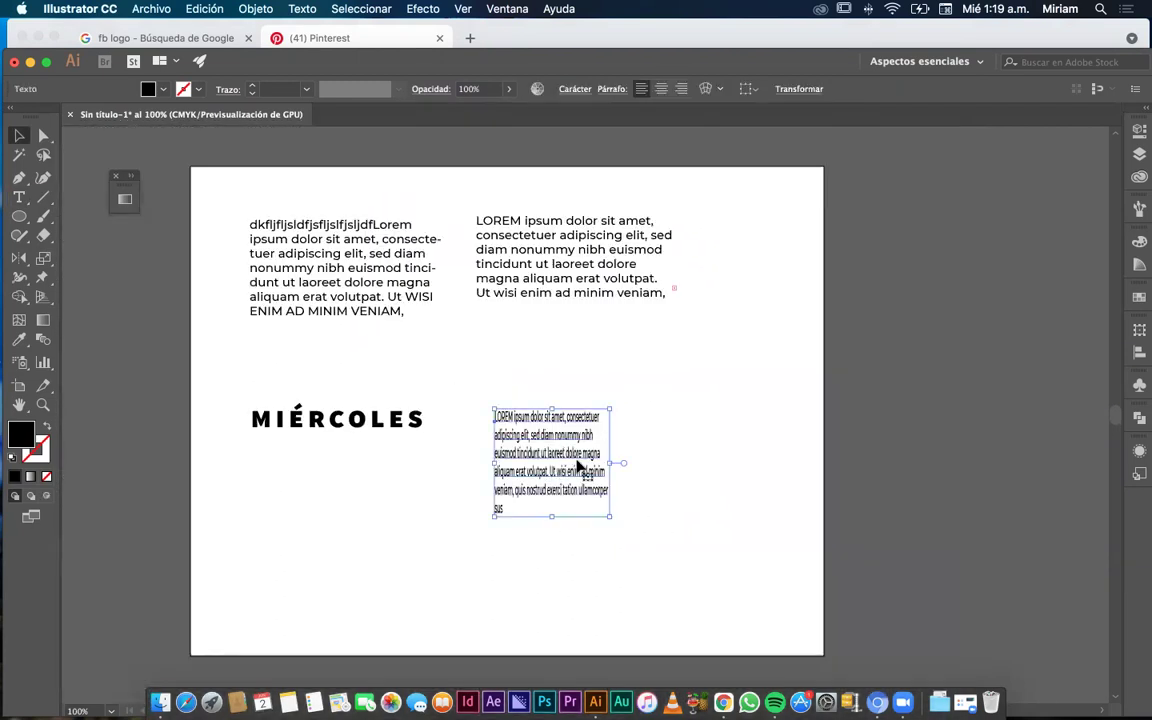
key(Delete)
Move "MIÉRCOLES" up closer to the first text frame and deselect it.
scroll(581, 470, down, 2)
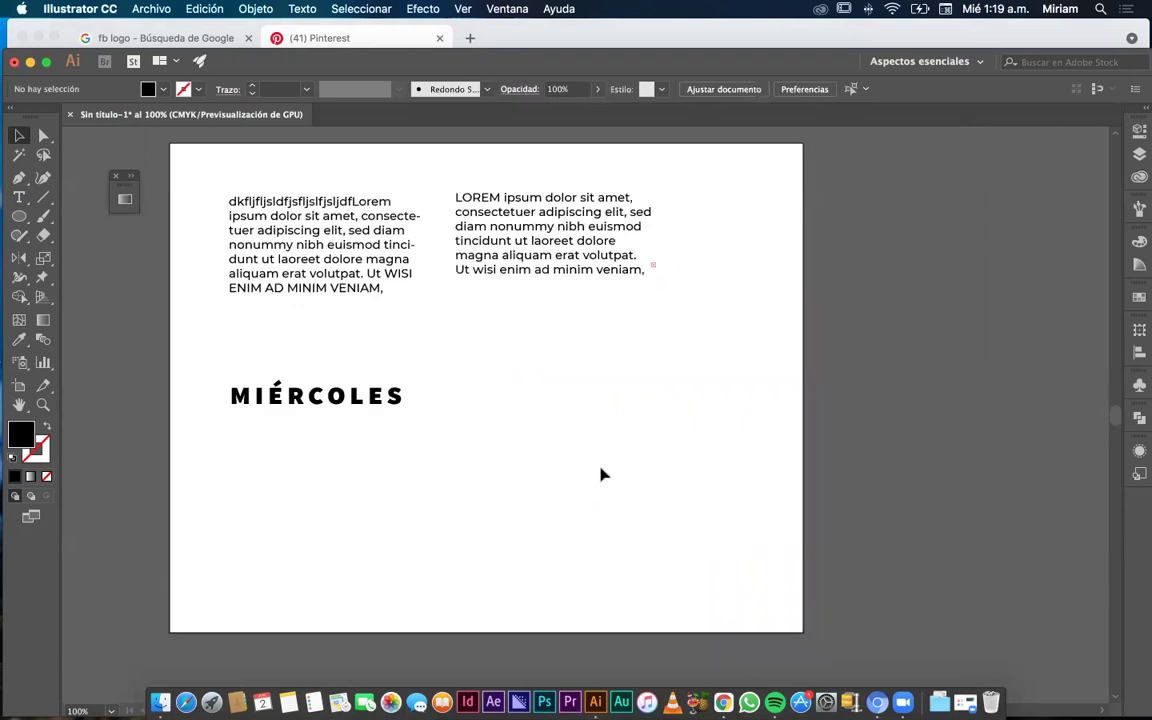
drag(354, 398, 350, 345)
click(472, 399)
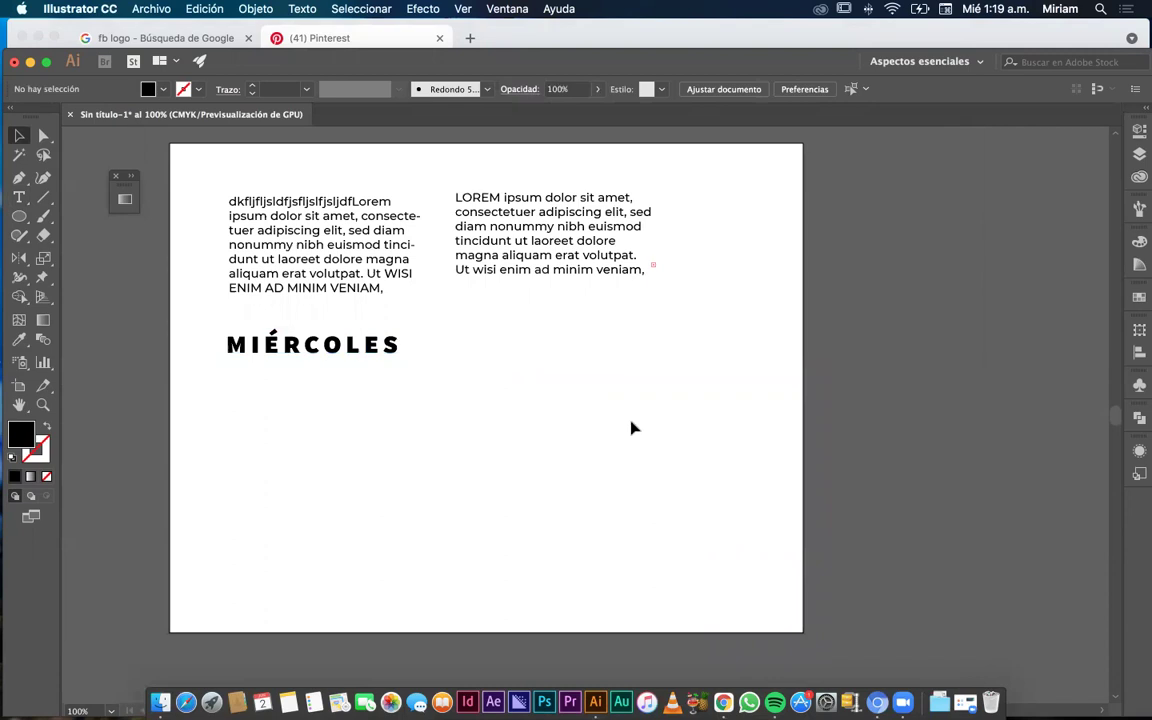
scroll(631, 428, right, 2)
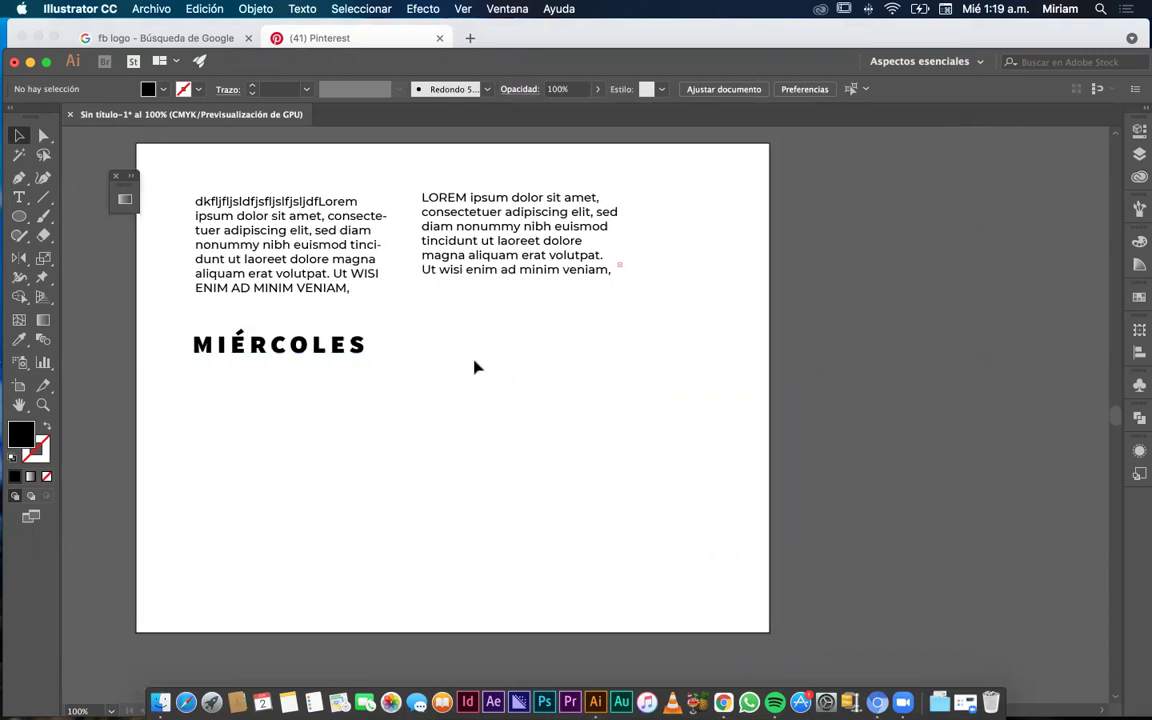
scroll(447, 488, right, 1)
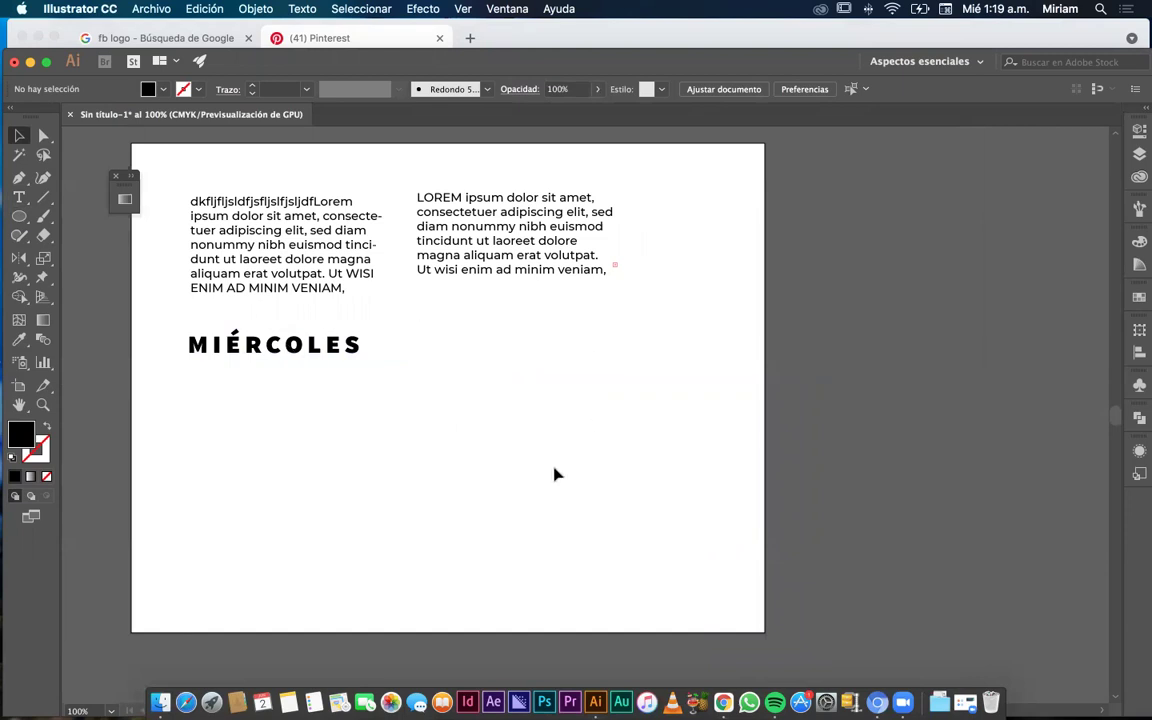
Draw a circle with the Ellipse tool in the empty area below the second text frame and shift it up and to the left.
click(19, 218)
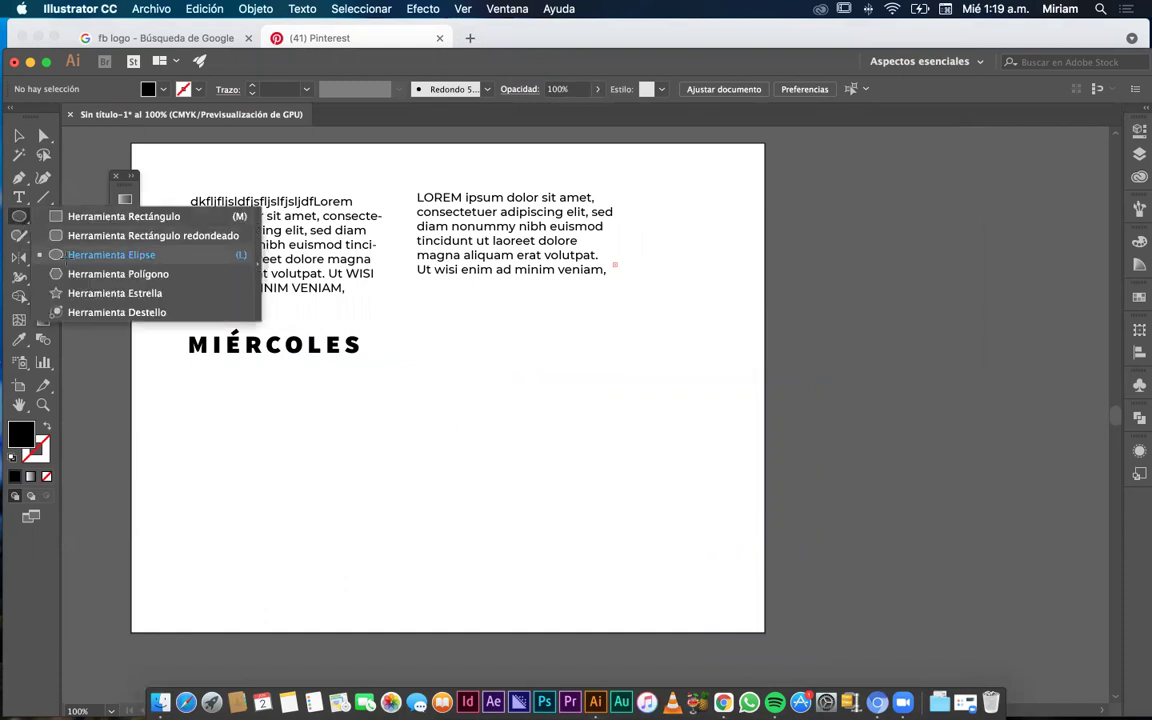
click(67, 259)
drag(517, 385, 719, 581)
key(v)
drag(617, 485, 562, 443)
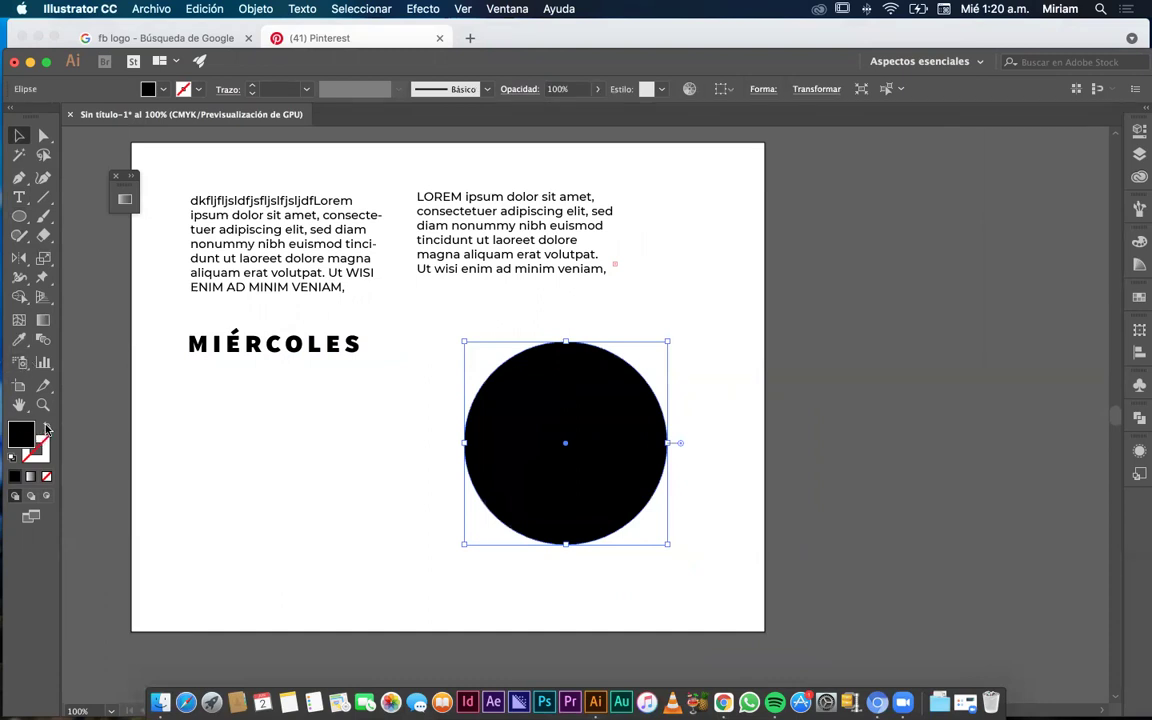
Swap the circle's fill and stroke to give it a 1 pt black outline with no fill, and reselect it.
click(46, 428)
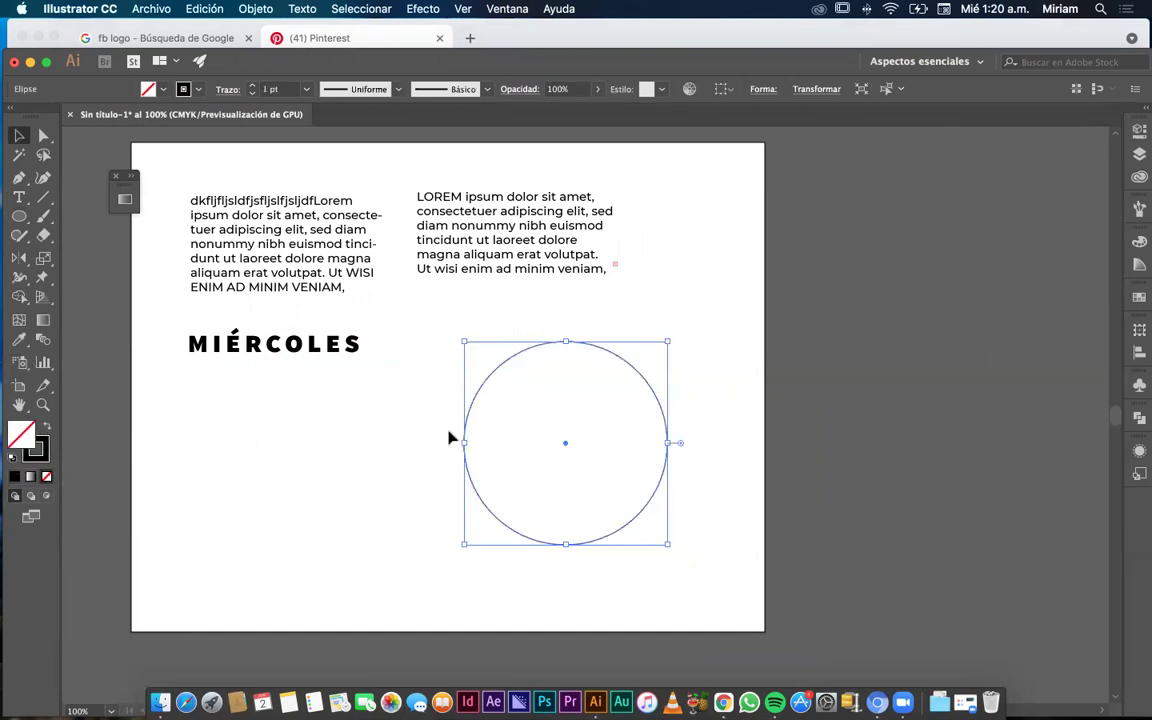
click(506, 439)
click(464, 464)
click(352, 386)
click(471, 404)
Start type on the circle's outline with the Type tool, just below its left anchor point.
click(19, 198)
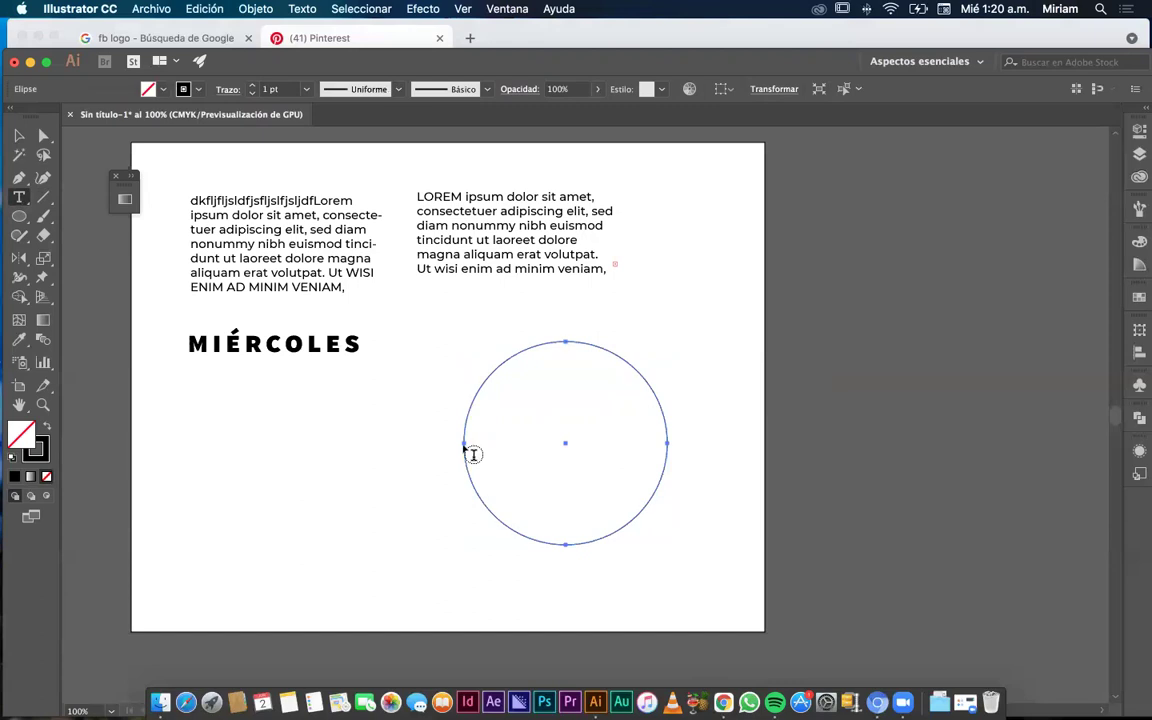
scroll(466, 446, up, 2)
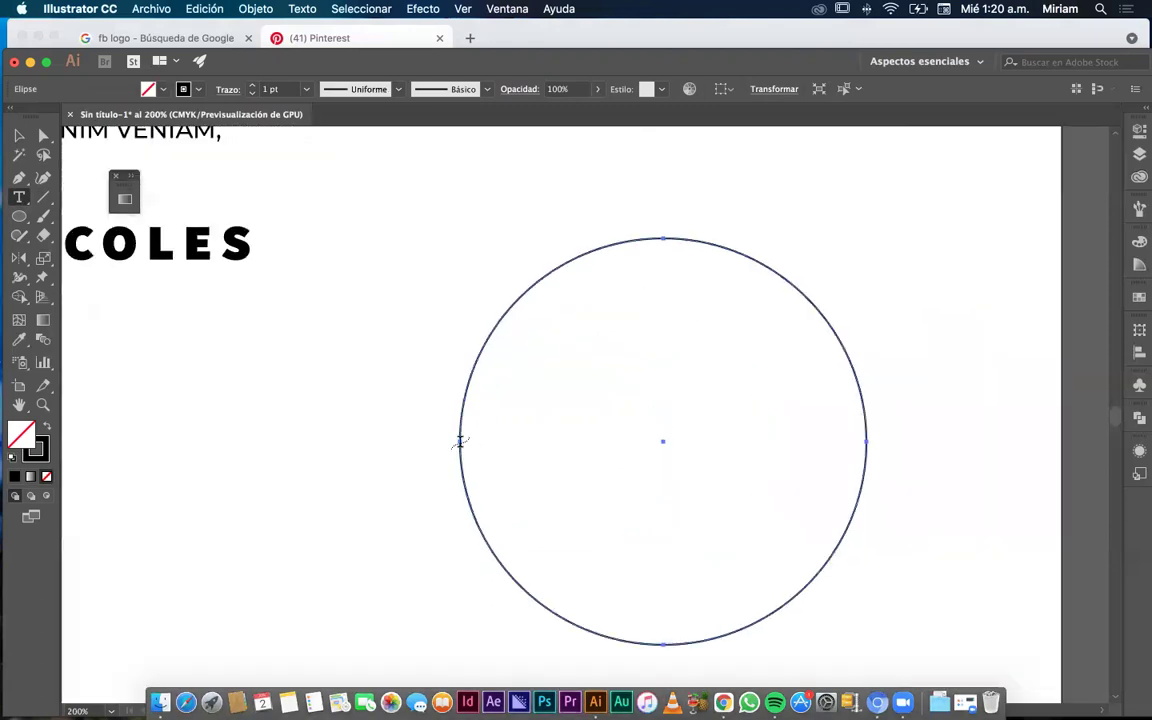
scroll(460, 441, up, 2)
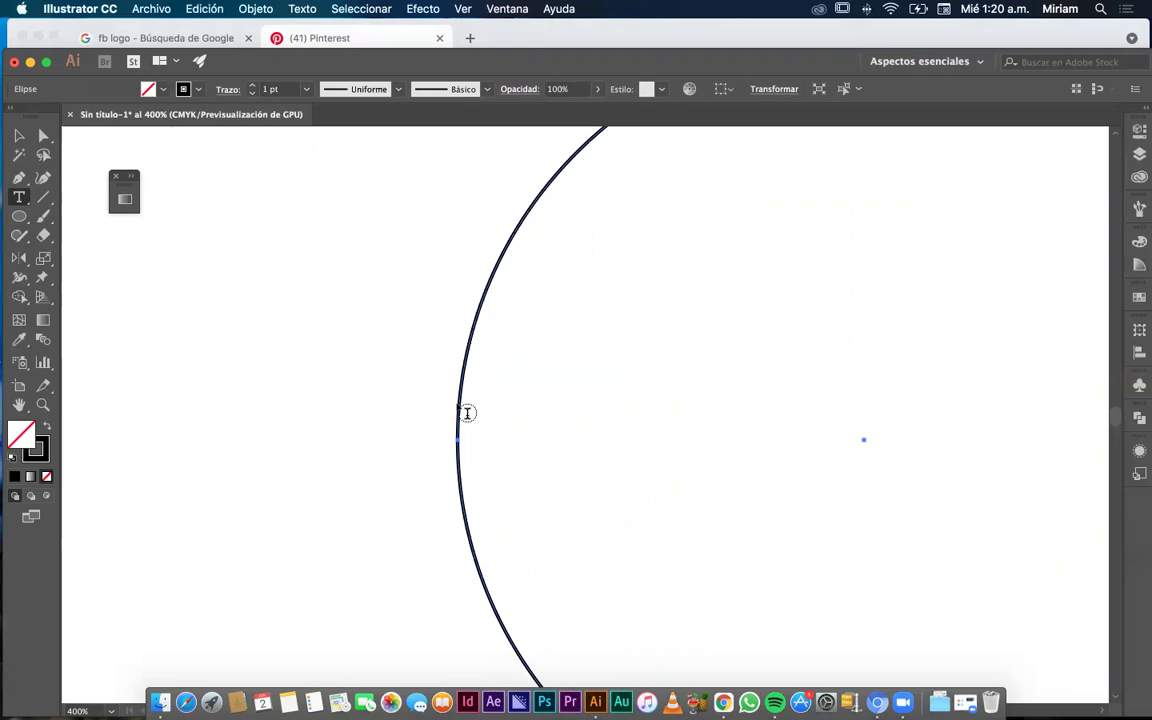
scroll(464, 413, up, 3)
scroll(464, 413, right, 3)
scroll(463, 412, up, 3)
scroll(463, 412, right, 3)
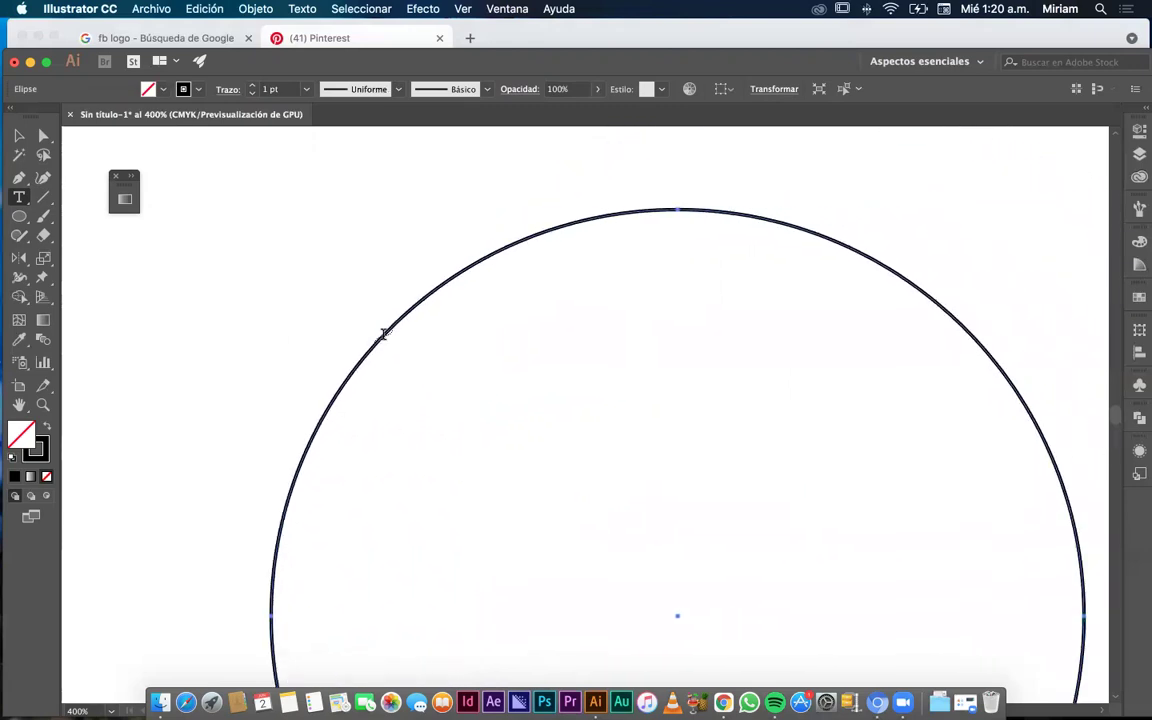
scroll(347, 476, down, 5)
scroll(347, 476, left, 1)
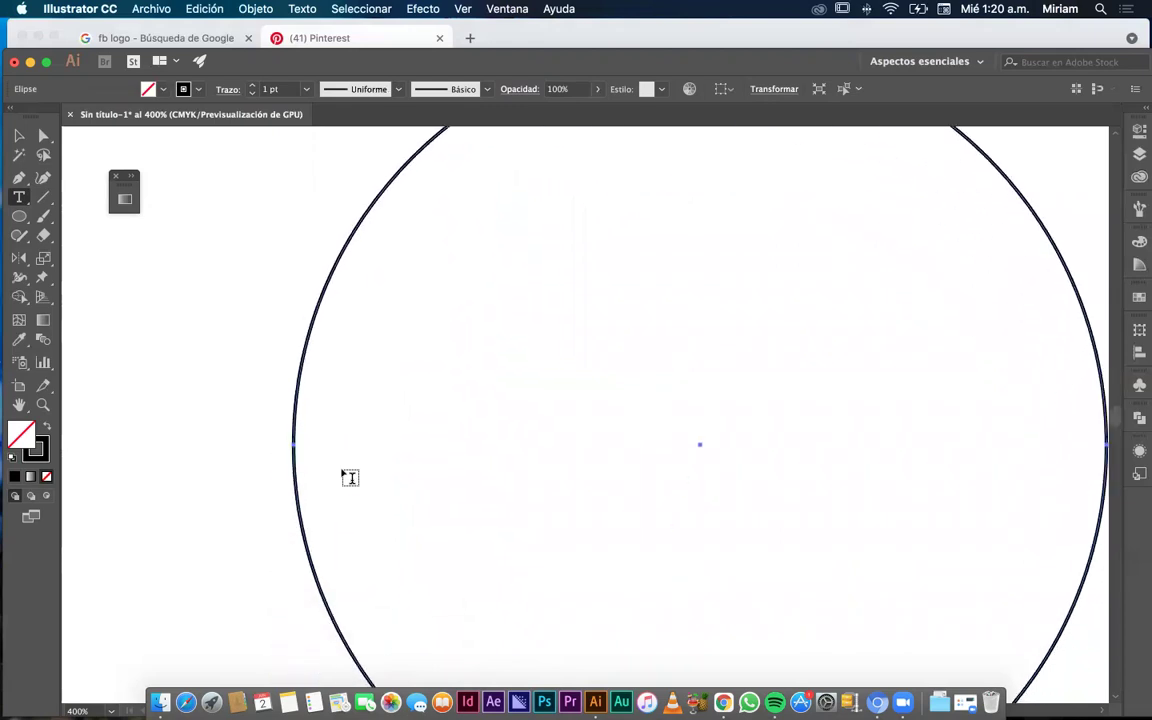
click(305, 537)
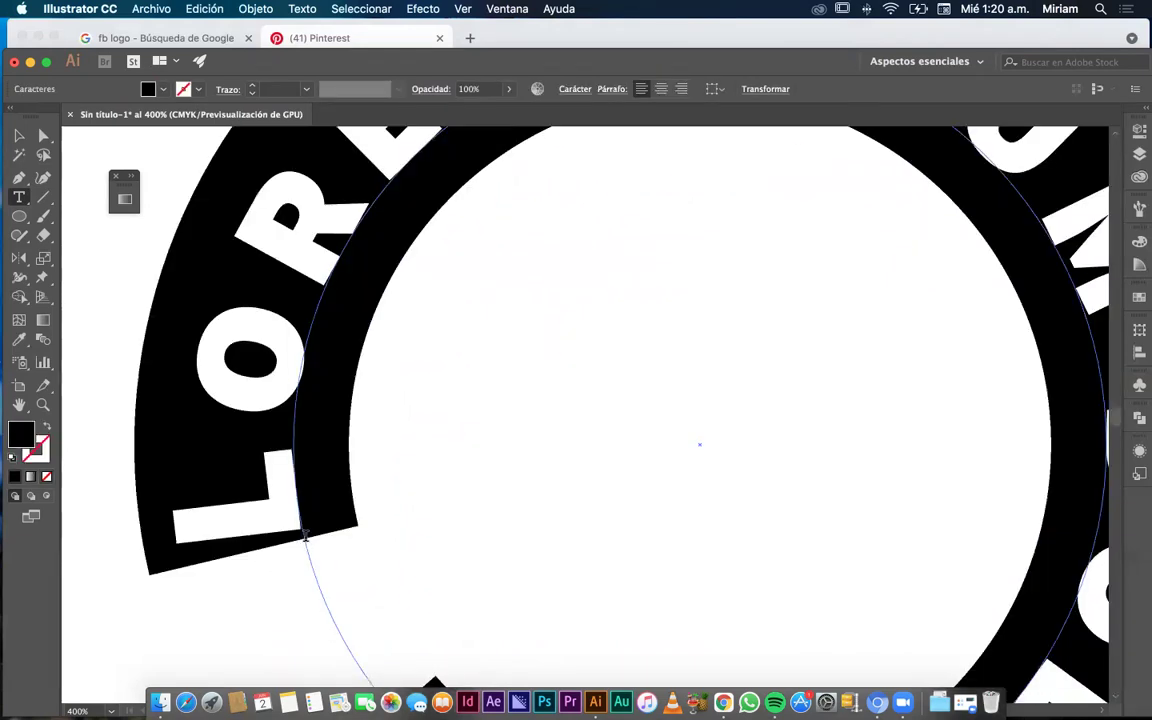
scroll(305, 537, down, 5)
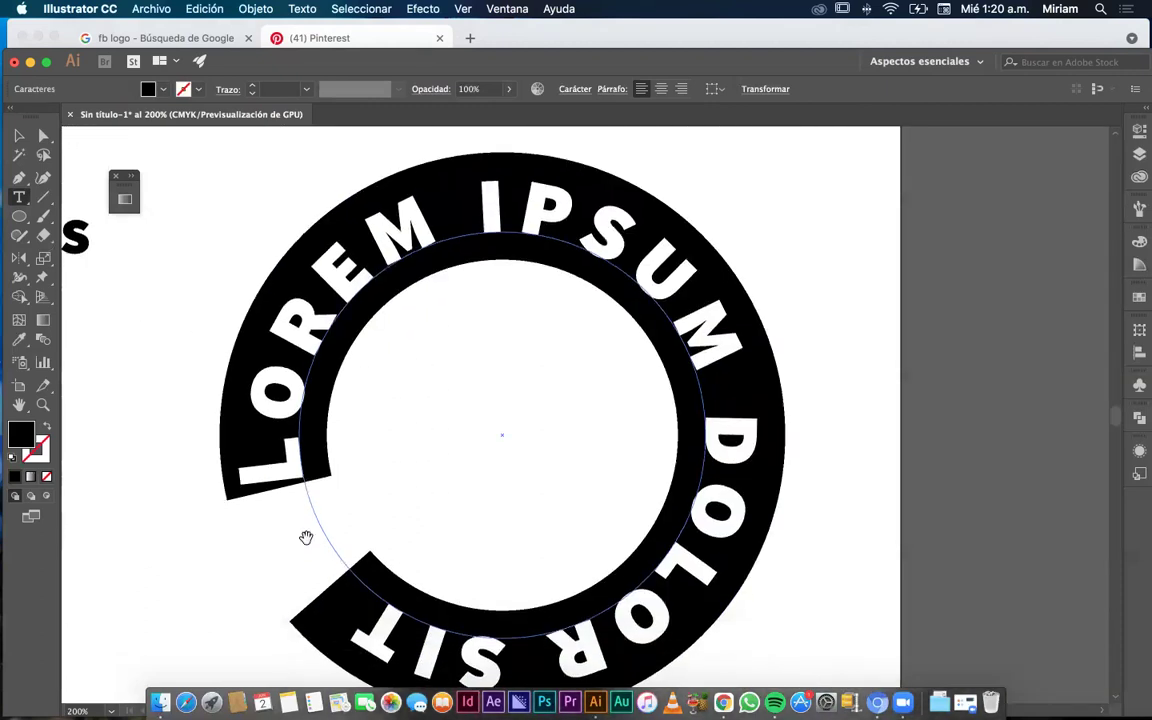
scroll(314, 545, left, 3)
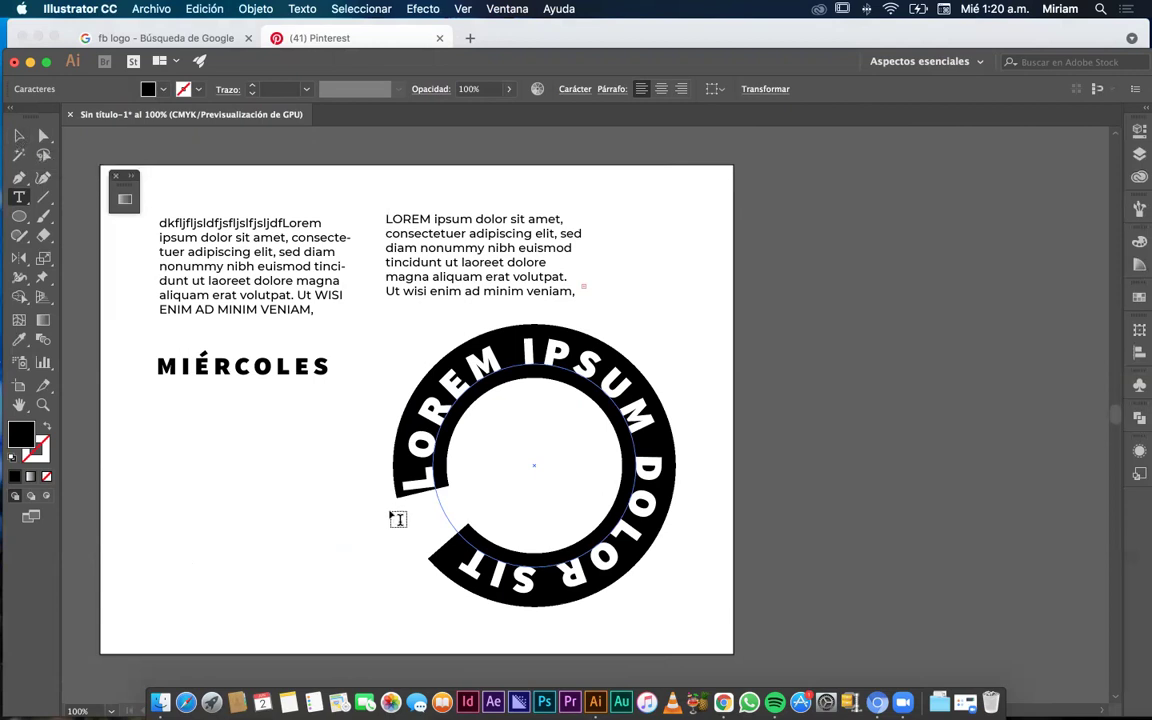
Select the circular text and pull its end bracket away from the start bracket, down along the circle's lower-left arc.
click(42, 157)
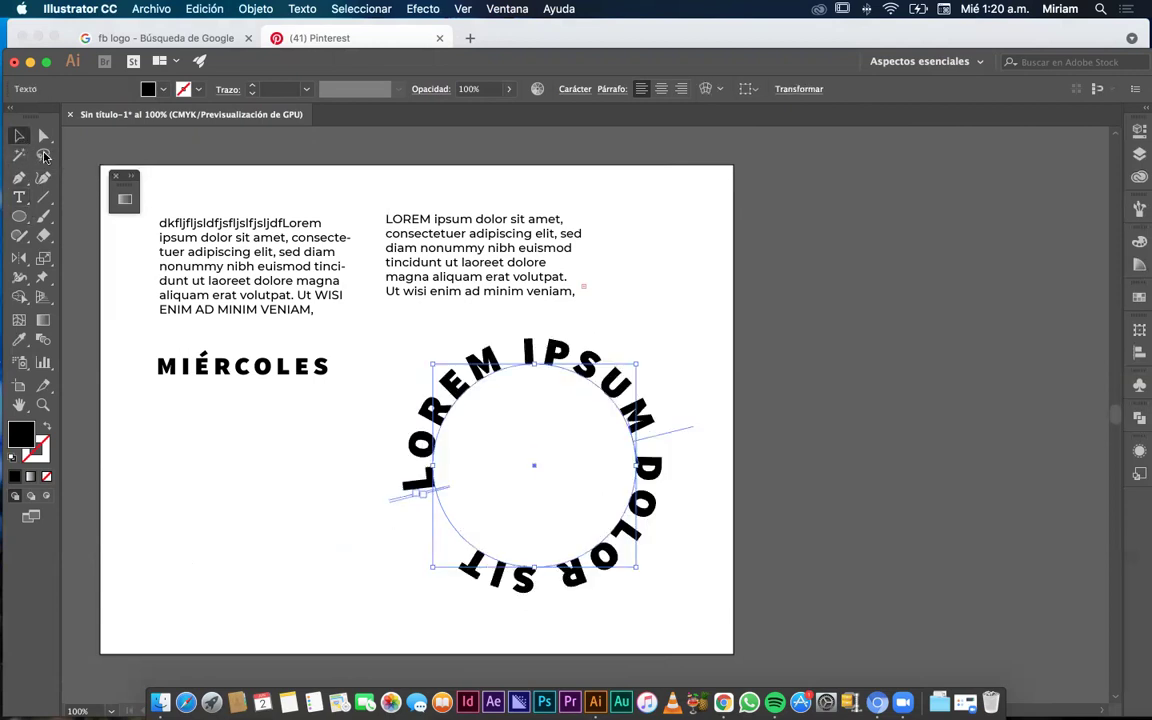
scroll(483, 548, up, 1)
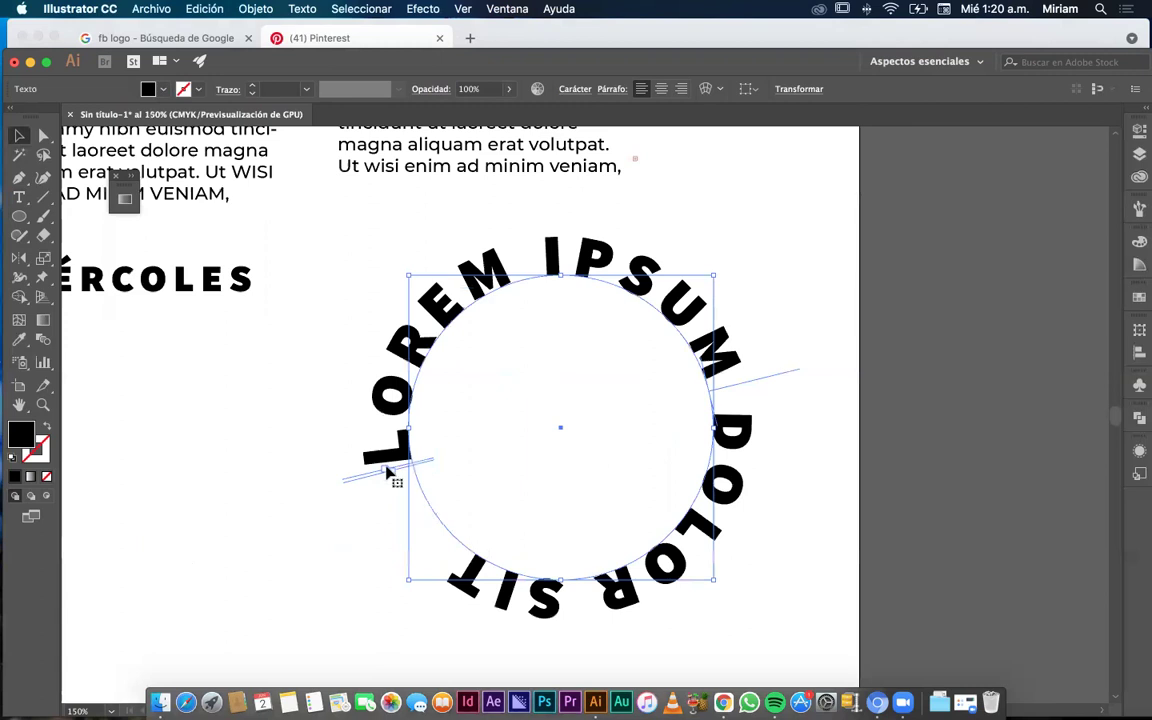
scroll(408, 480, up, 1)
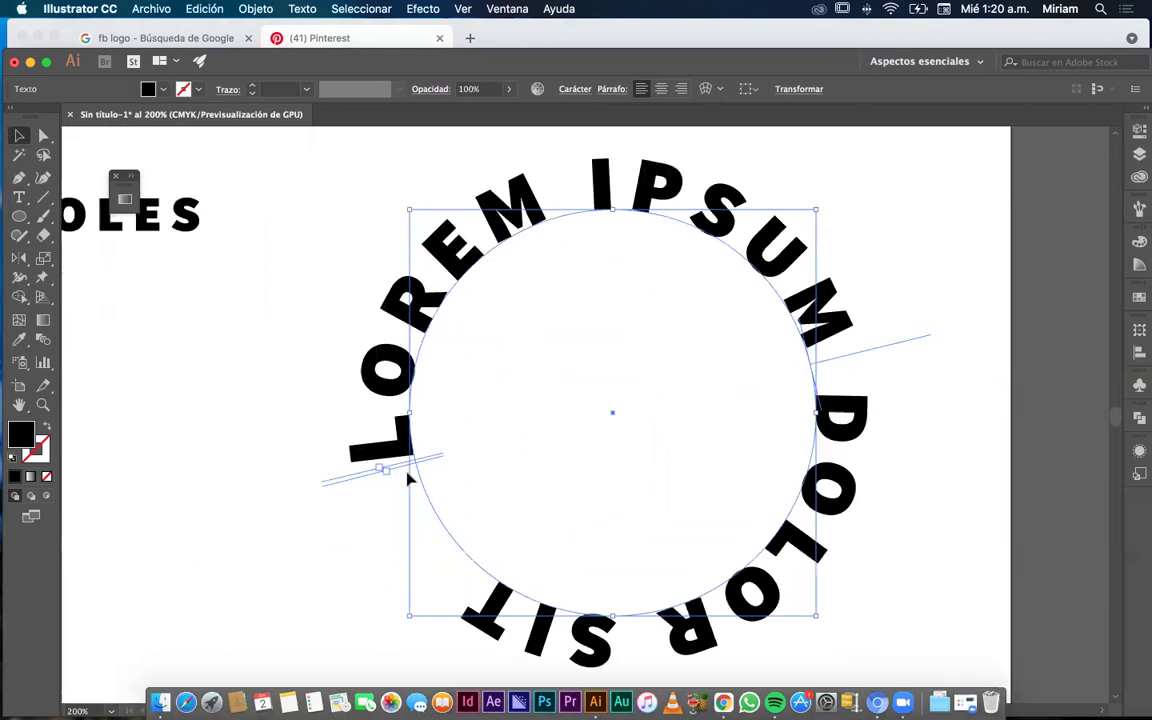
scroll(408, 480, up, 1)
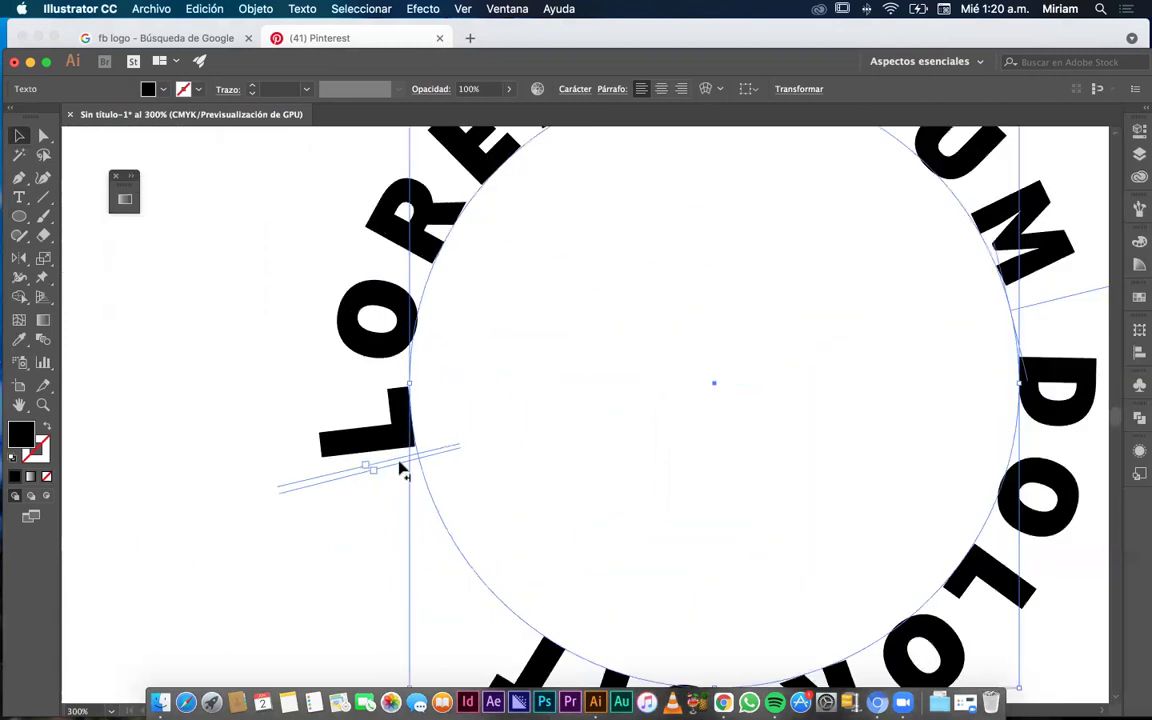
scroll(402, 470, up, 1)
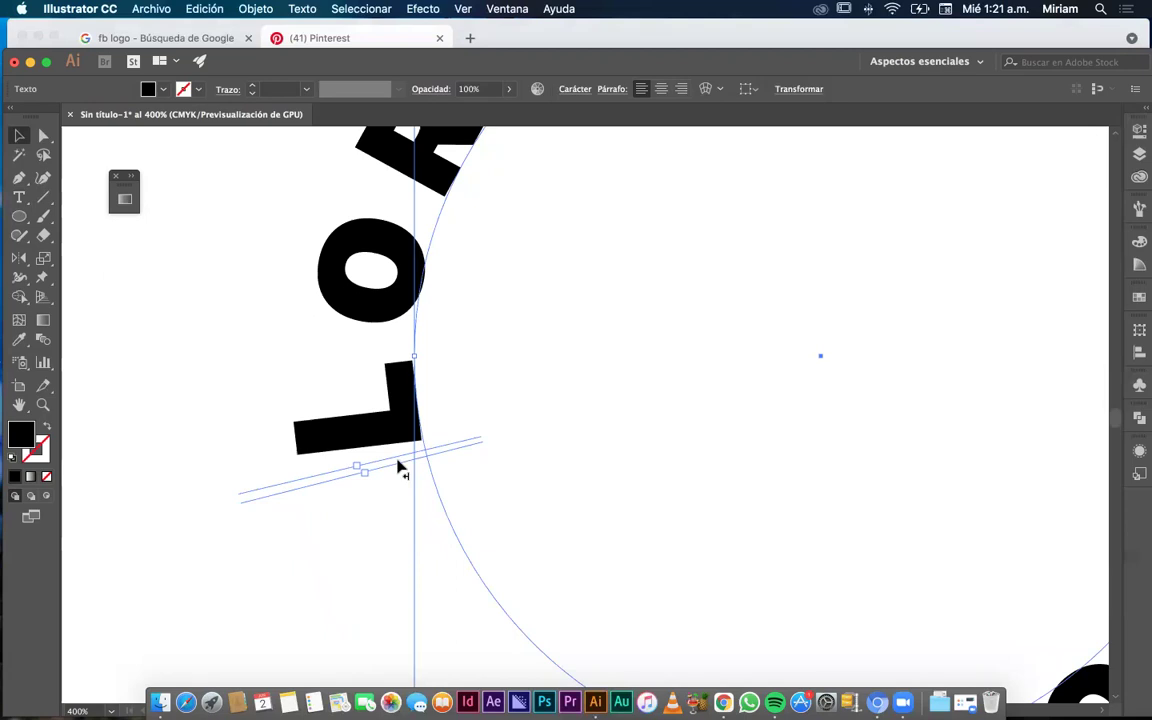
drag(398, 466, 465, 625)
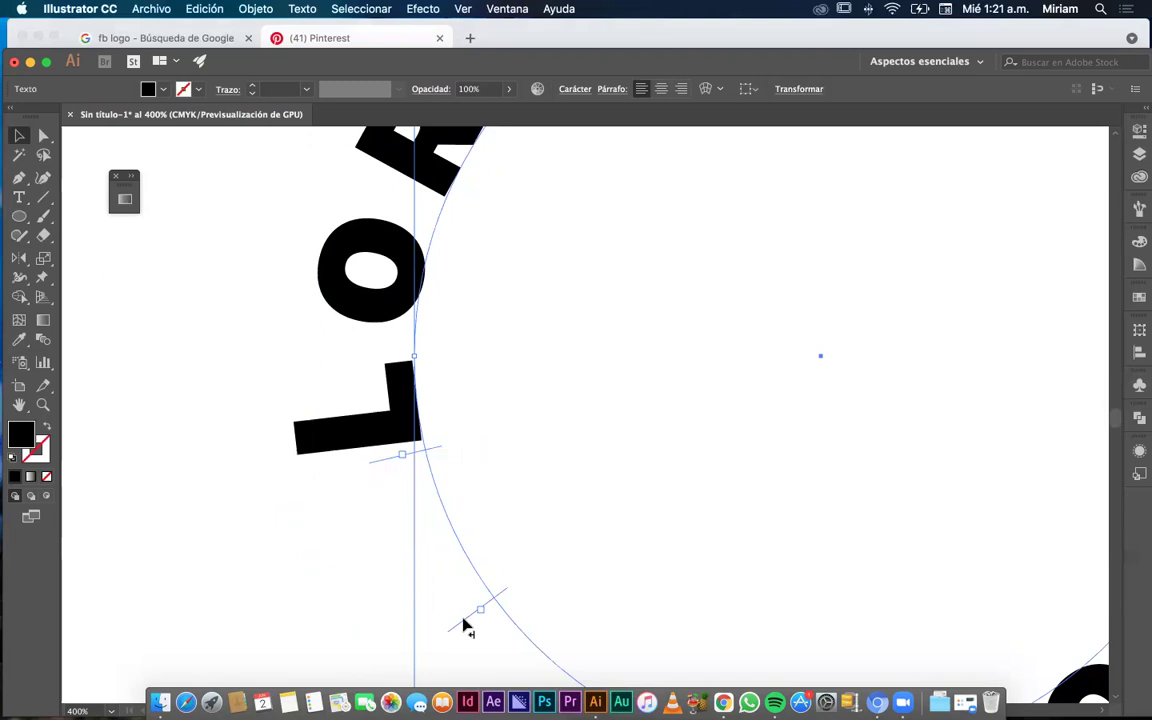
Move the end bracket around the circle to its lower-right arc so the path shows only "LOREM IPSUM".
scroll(465, 625, down, 3)
scroll(465, 615, down, 1)
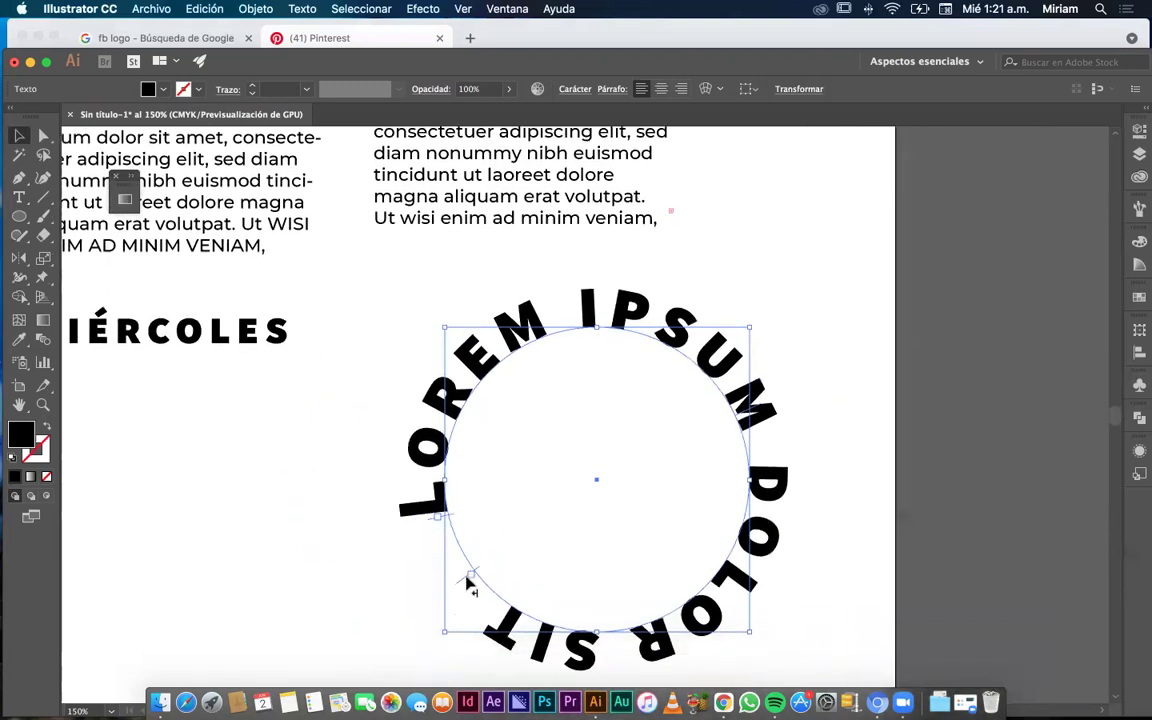
drag(466, 580, 386, 494)
drag(390, 407, 512, 329)
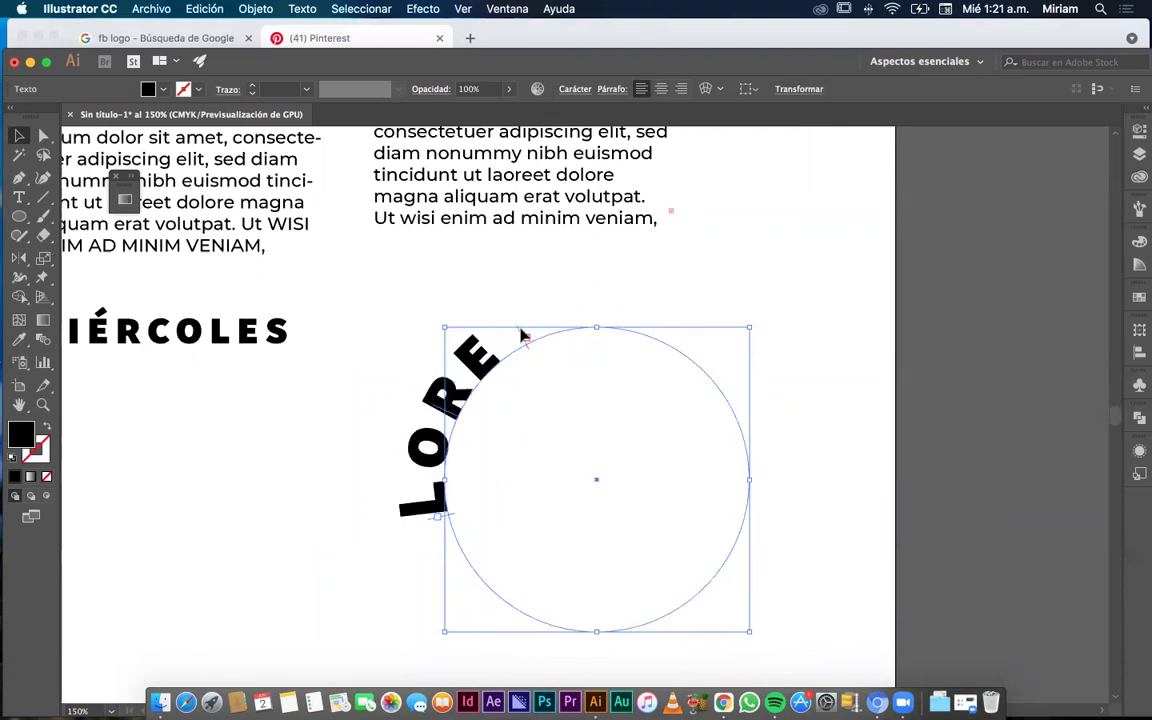
drag(748, 420, 702, 602)
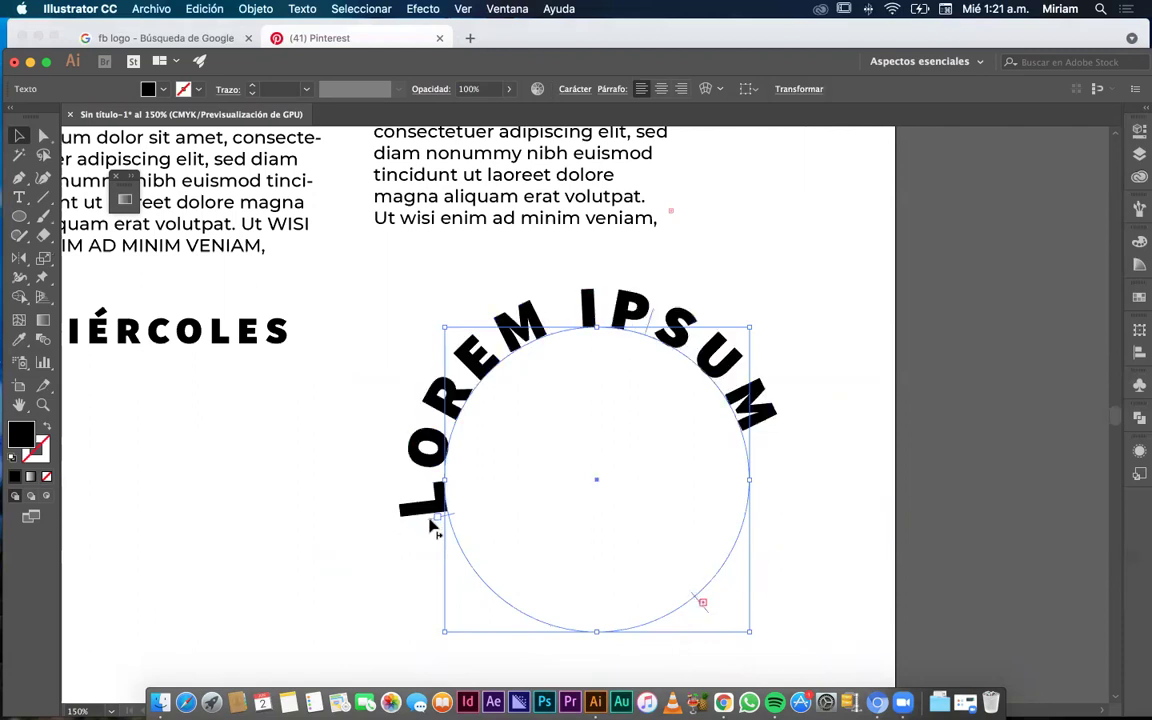
Shift the circular text slightly to the left and adjust its start bracket so the text begins just below the circle's left anchor point.
drag(434, 522, 415, 482)
click(826, 436)
click(672, 368)
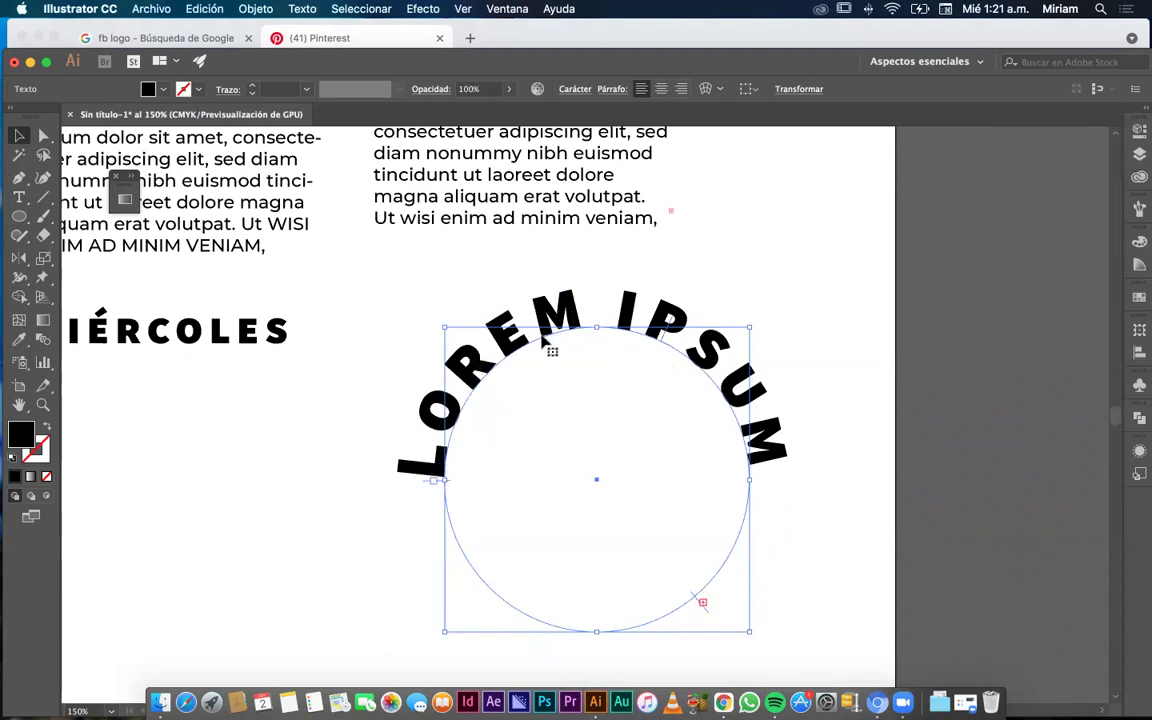
drag(474, 399, 430, 460)
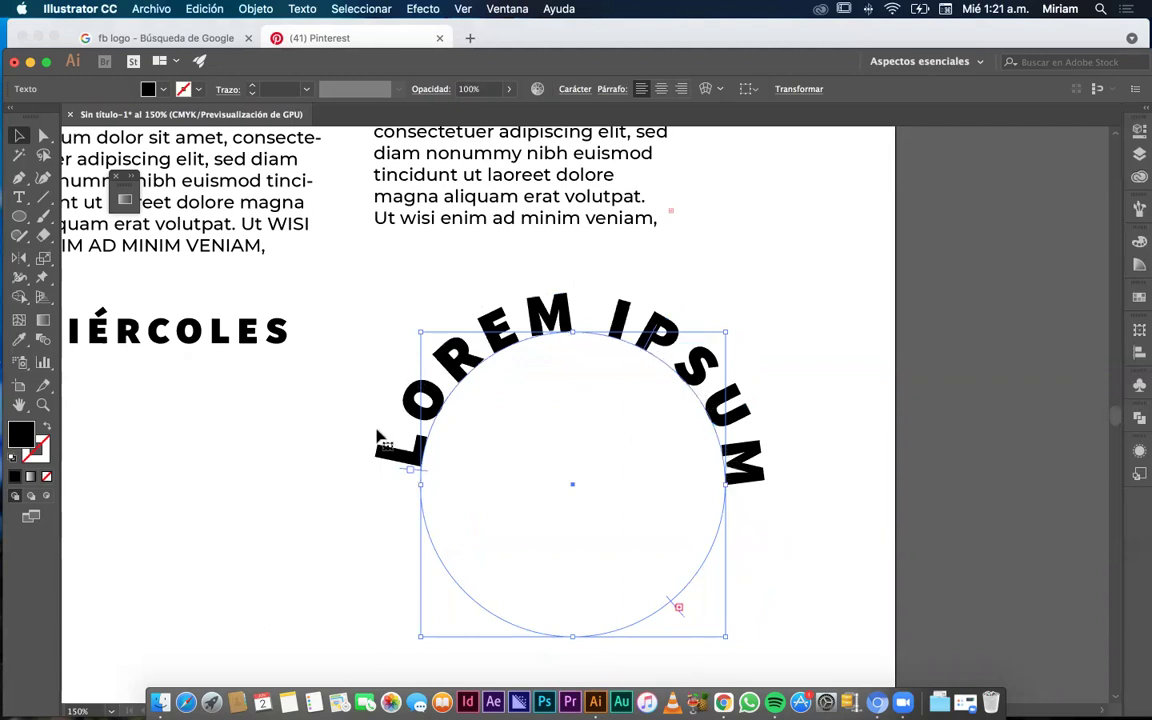
drag(410, 480, 409, 516)
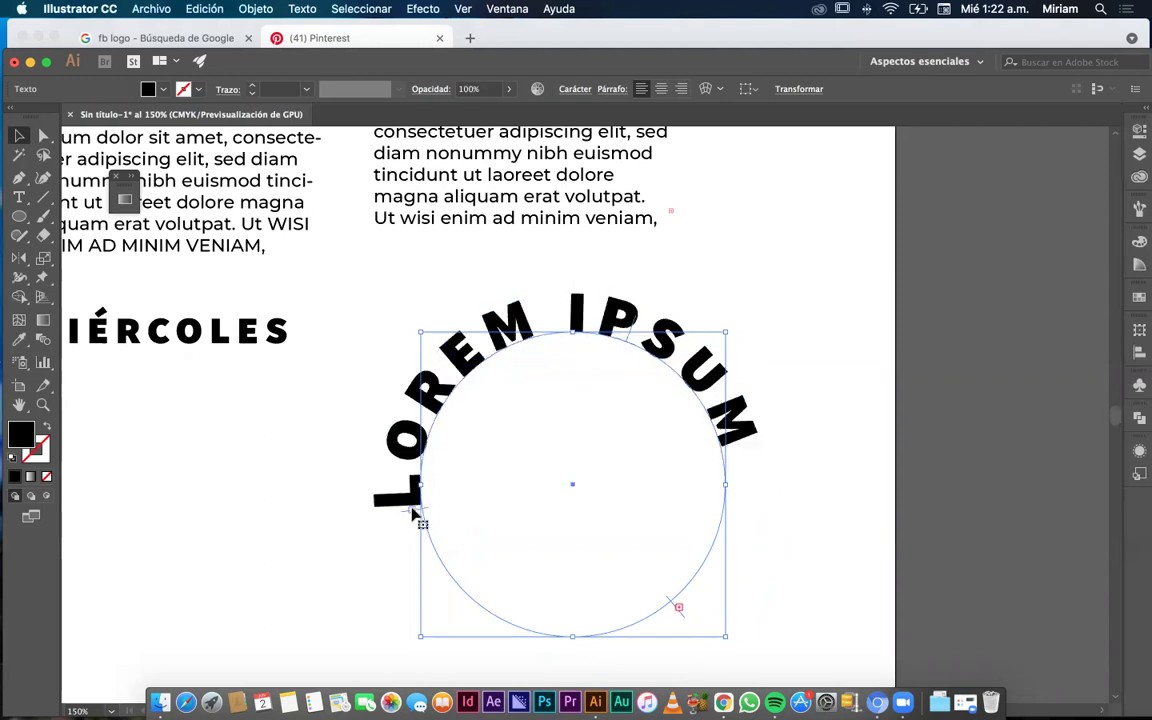
key(t)
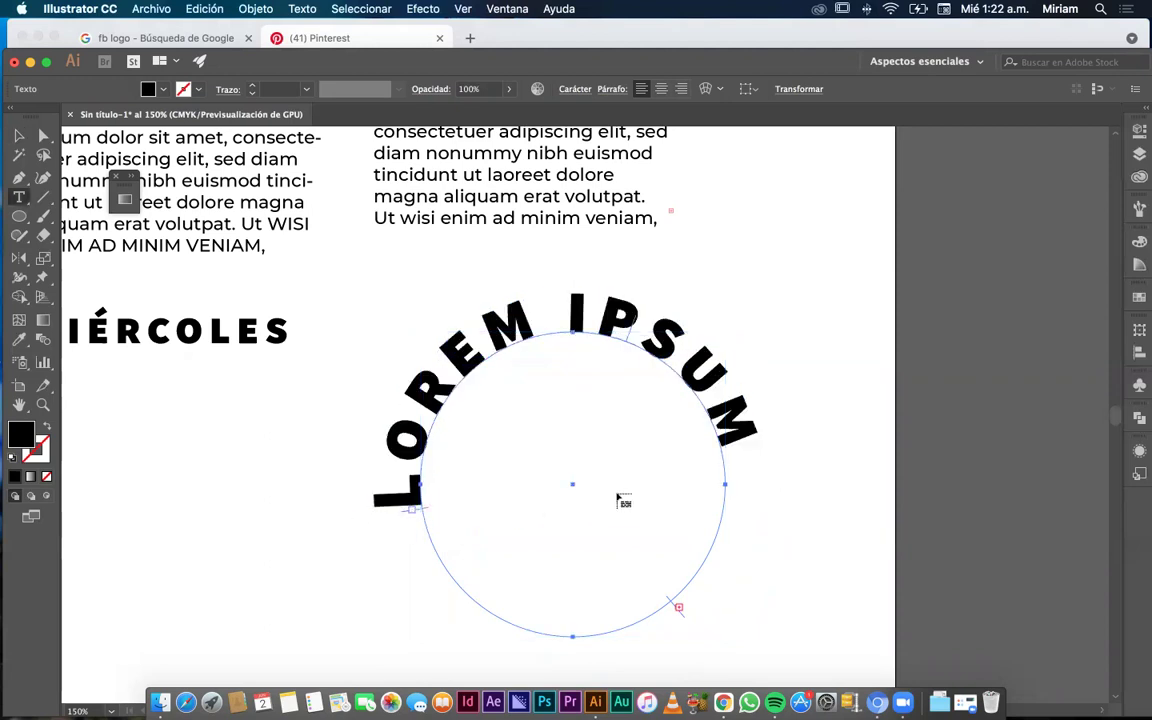
click(18, 135)
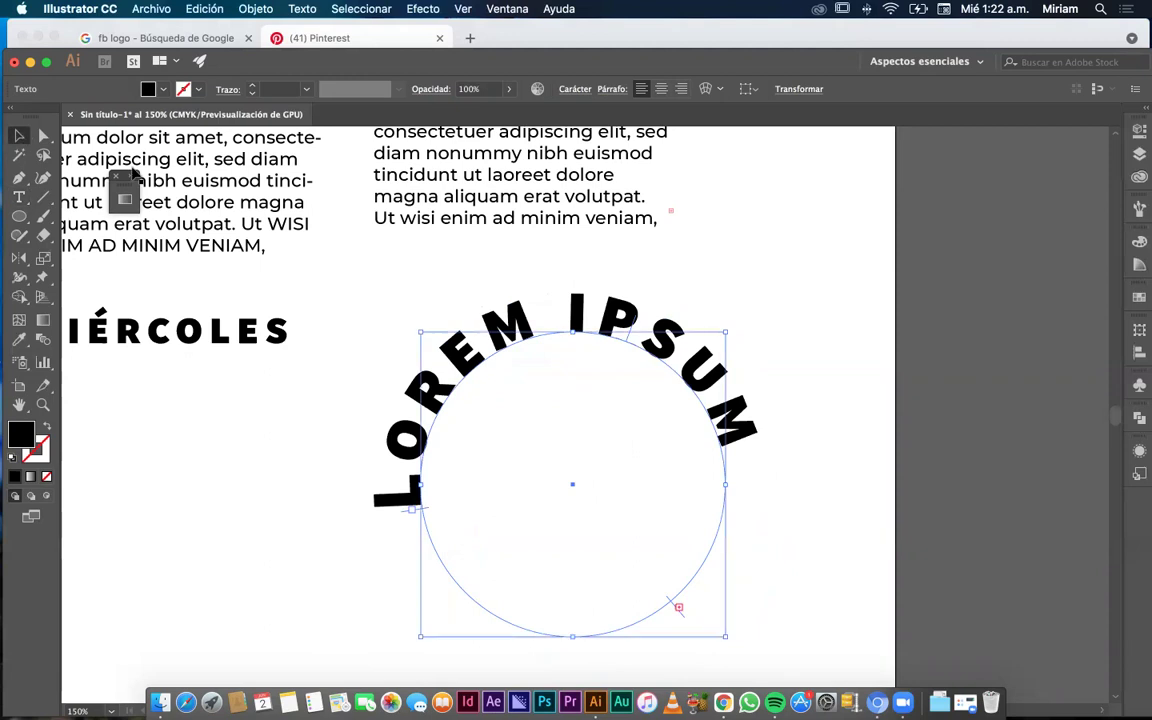
Return the view to 100%, move the circular text up and to the right, and deselect it.
click(618, 403)
key(super+1)
scroll(458, 347, down, 1)
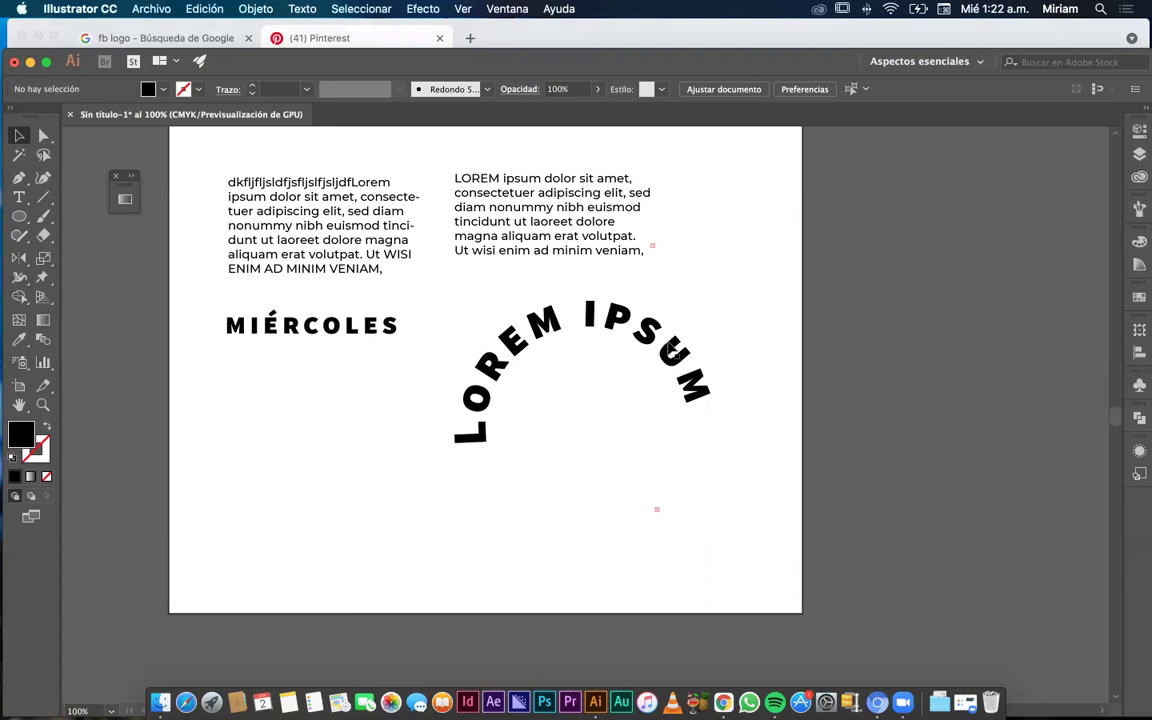
click(605, 314)
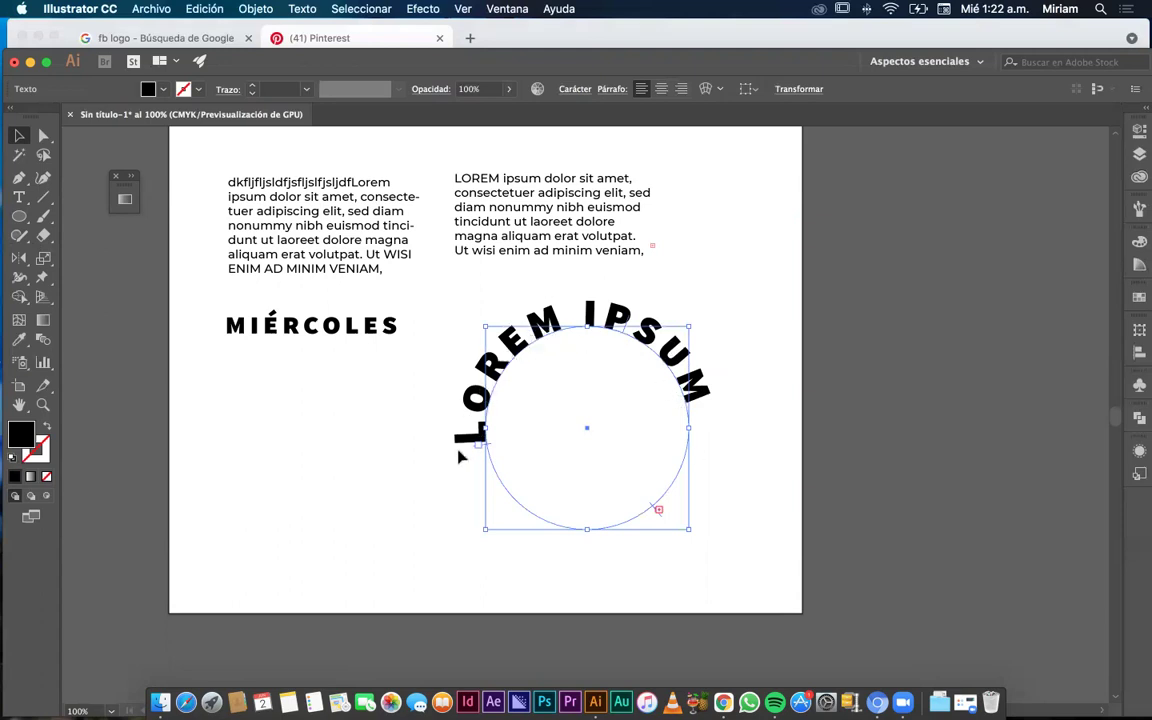
drag(653, 346, 693, 329)
click(350, 400)
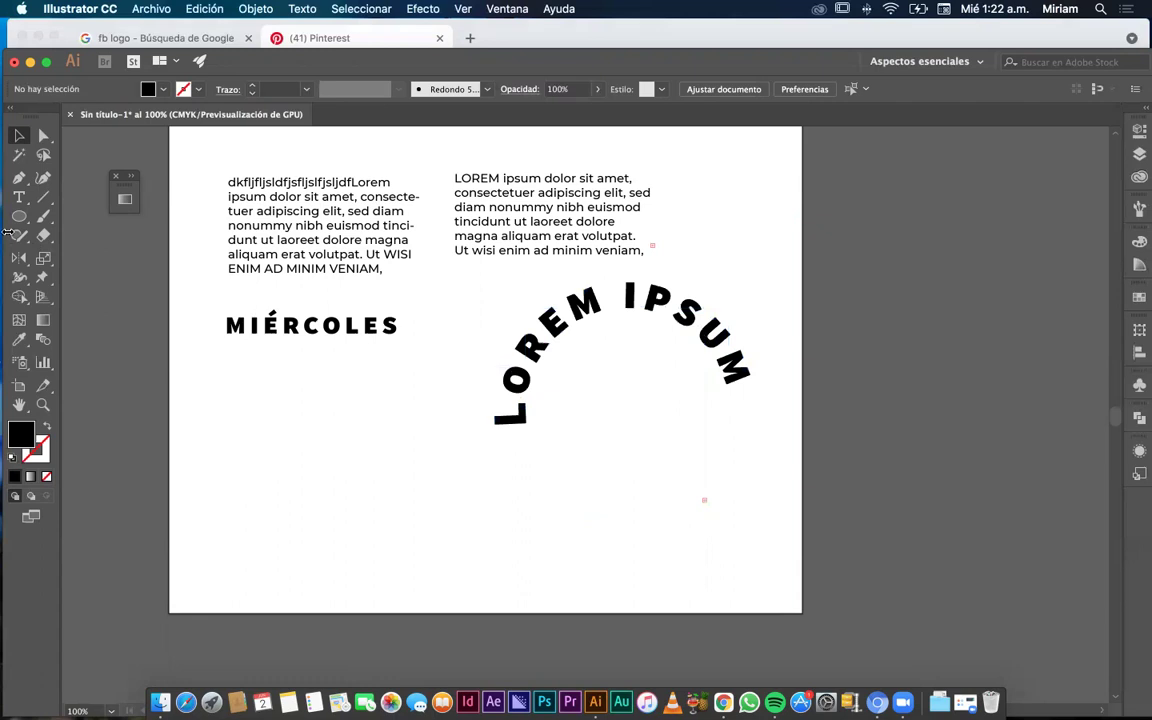
Draw a wavy open path with the Pen tool below "MIÉRCOLES" and swap its fill and stroke for a black outline without fill.
click(19, 176)
click(245, 445)
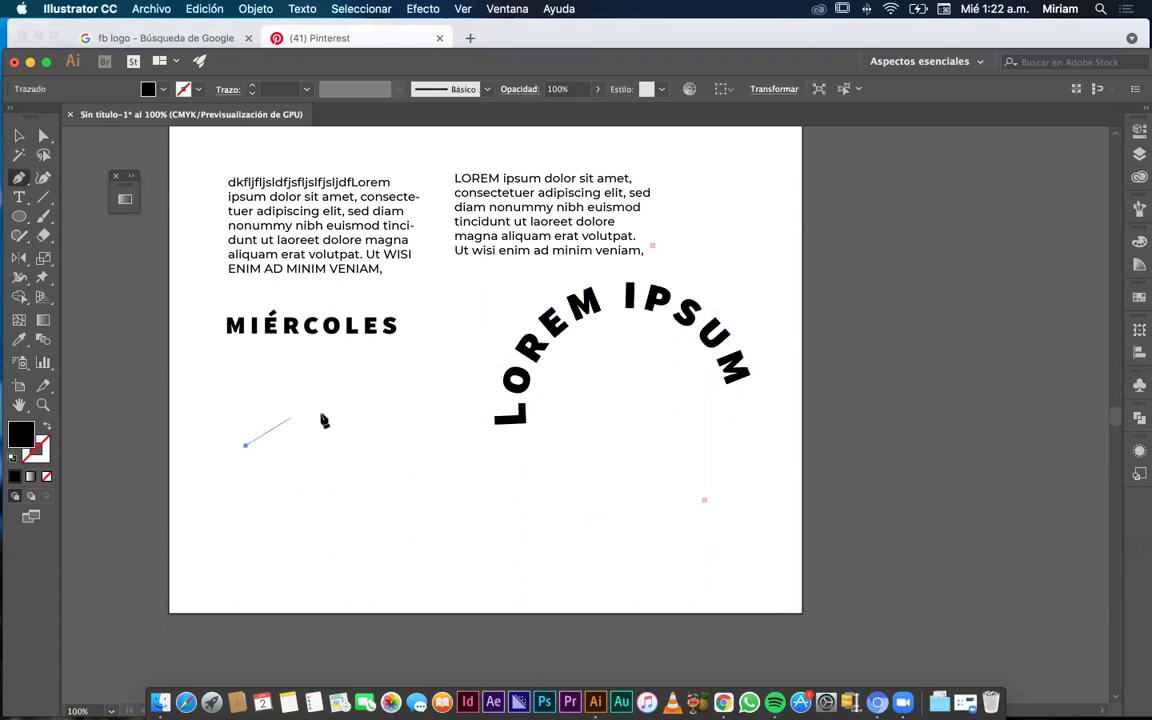
drag(332, 432, 470, 445)
click(27, 137)
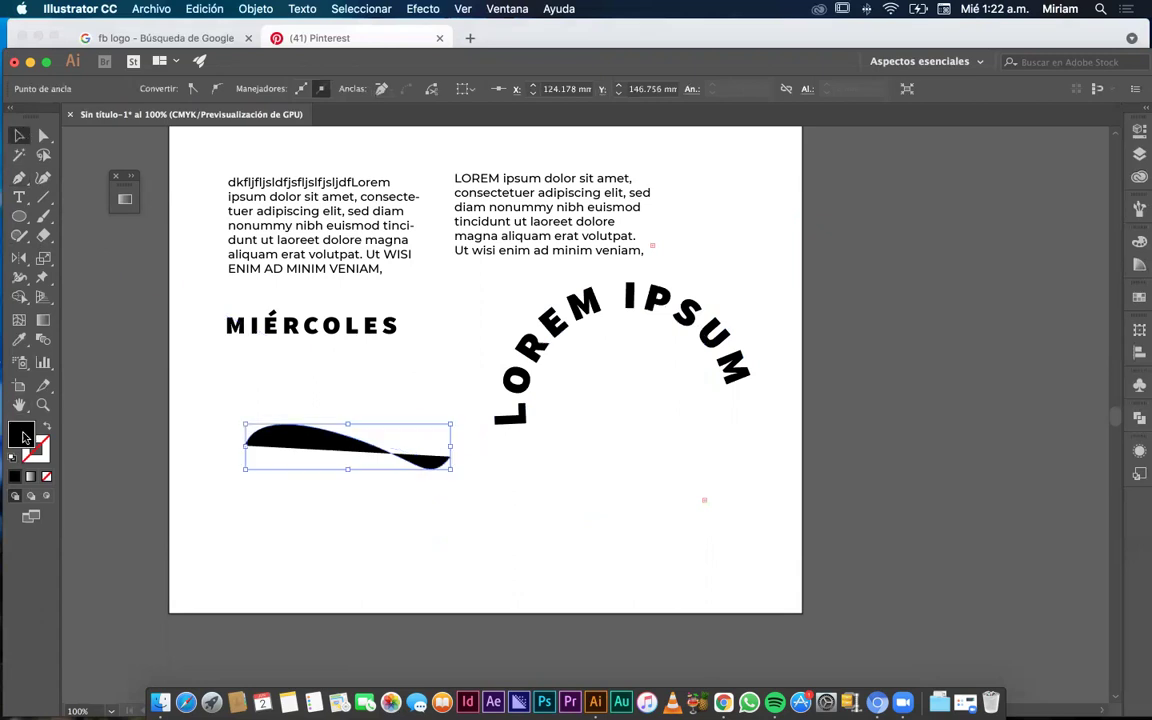
click(45, 429)
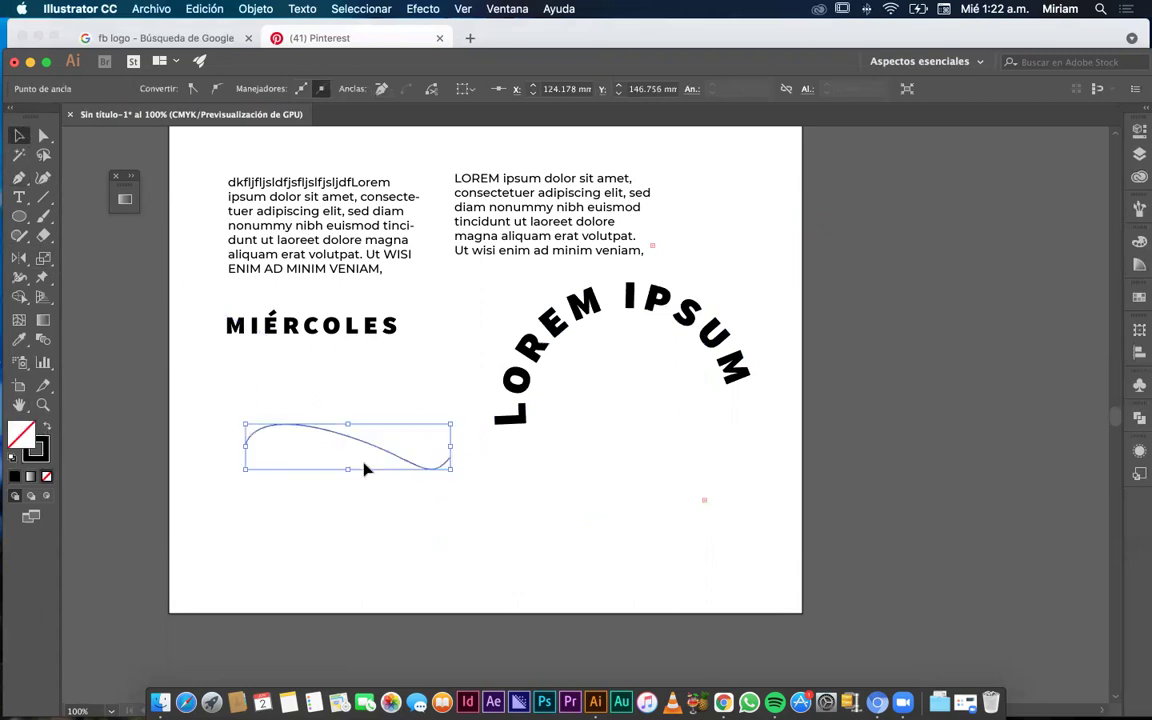
Start type on the wavy path at its left end with the Type tool and pull the end bracket to the path's right end.
click(19, 197)
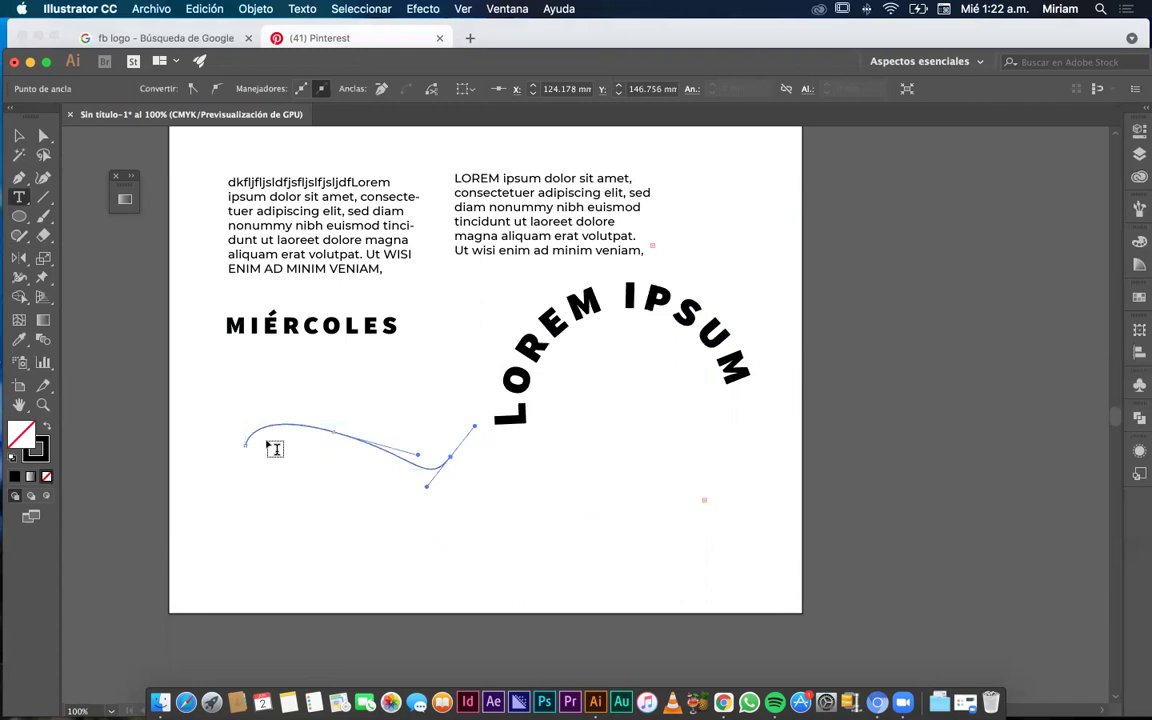
scroll(276, 464, up, 5)
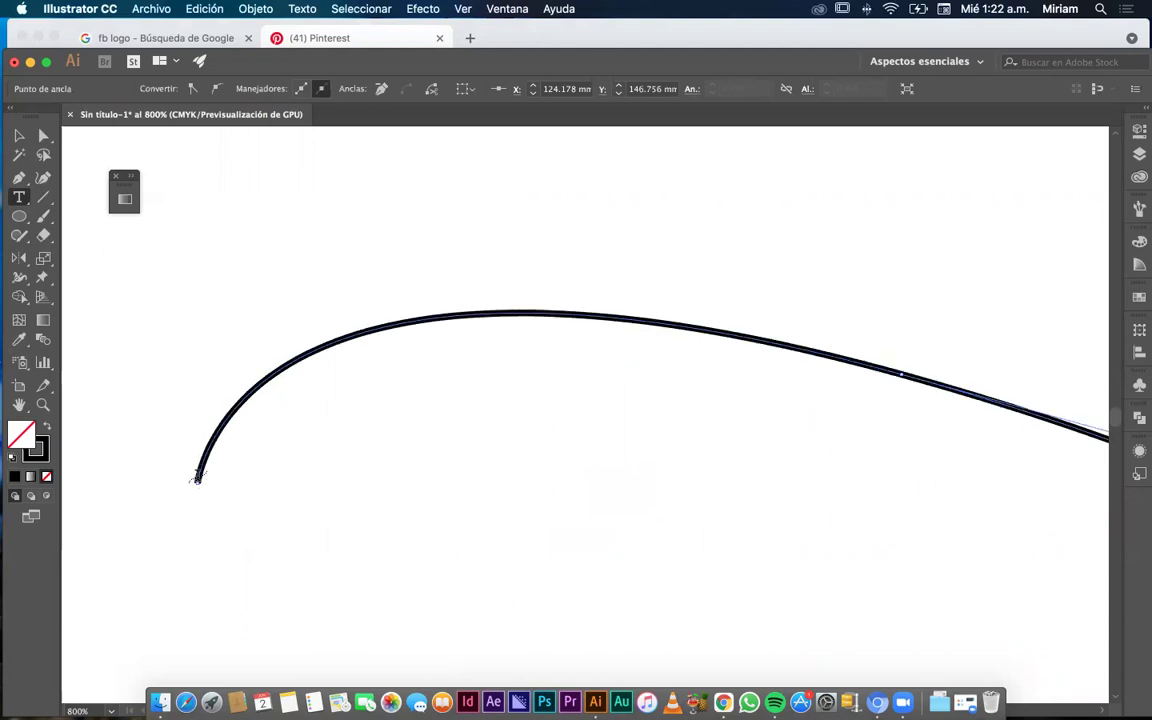
scroll(197, 478, up, 2)
scroll(205, 484, up, 2)
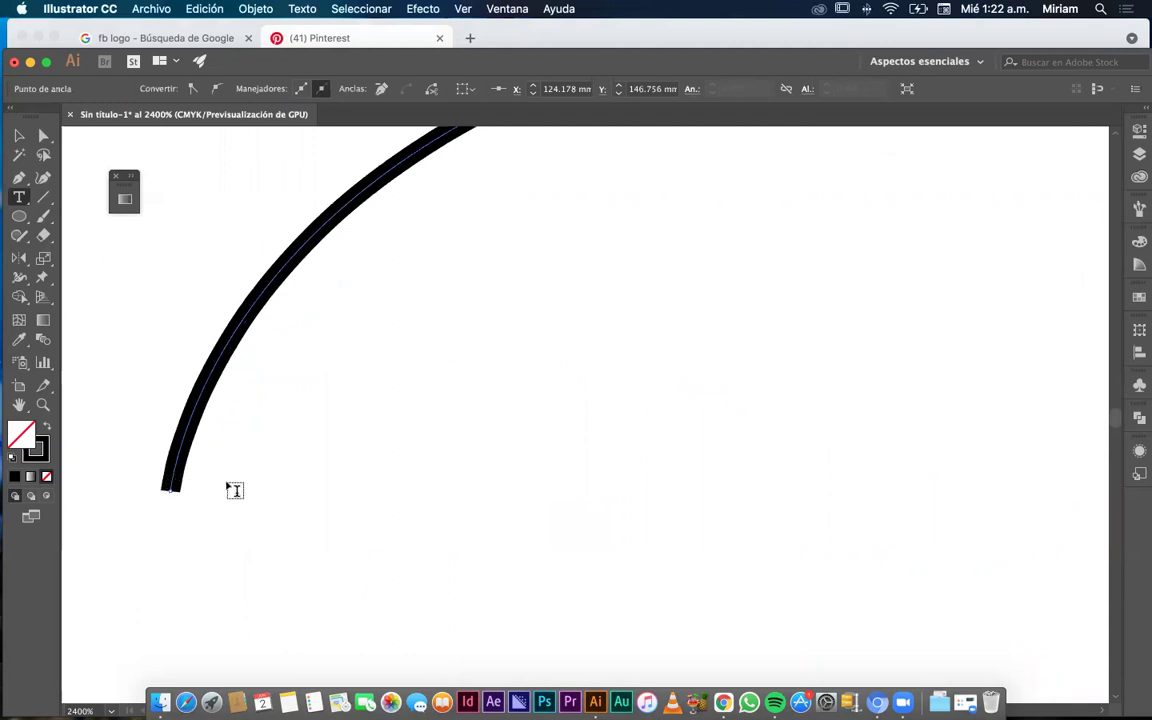
click(176, 479)
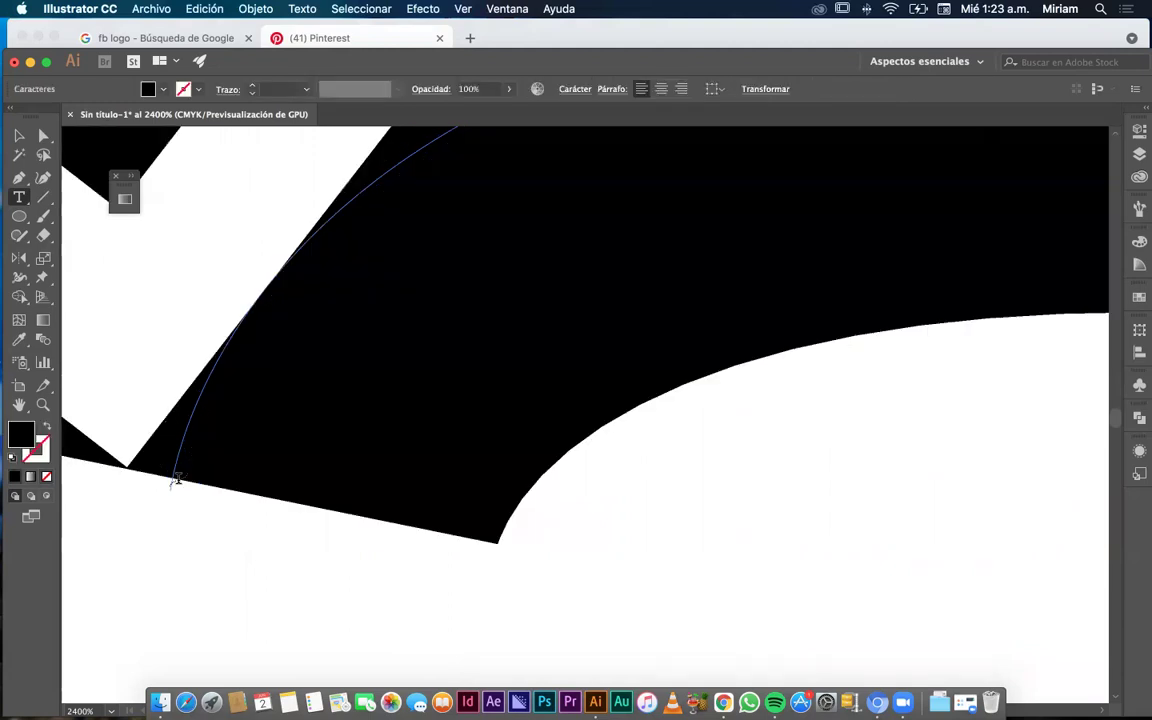
scroll(176, 479, down, 10)
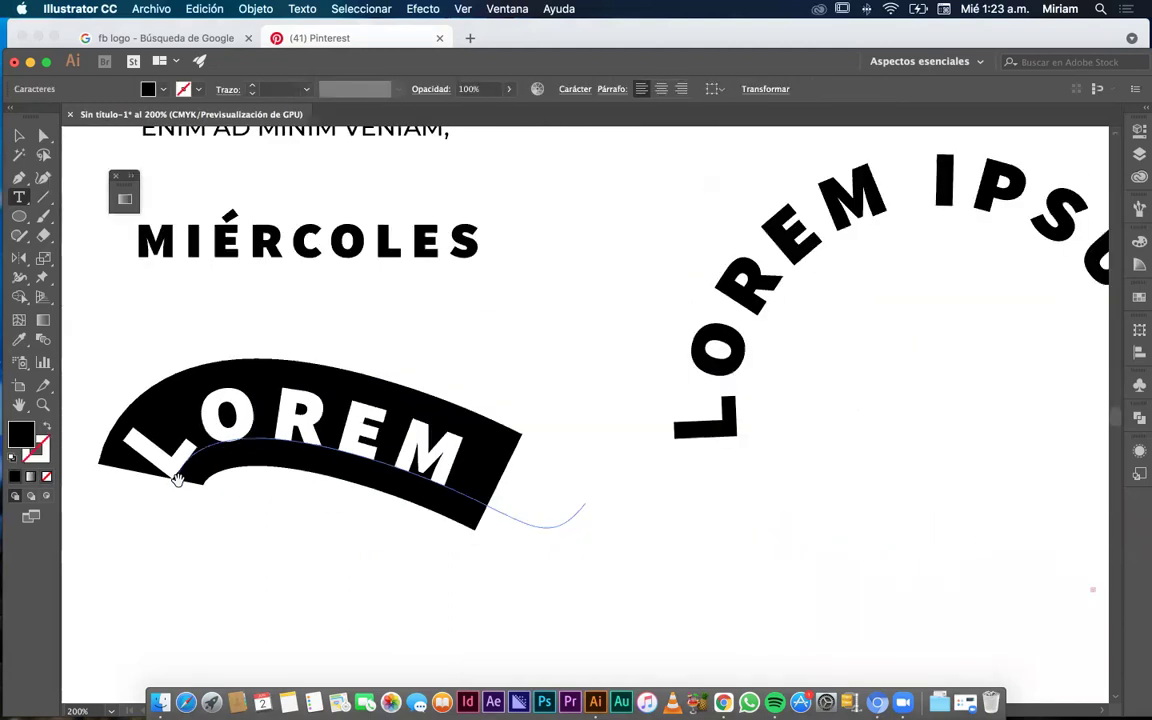
click(19, 135)
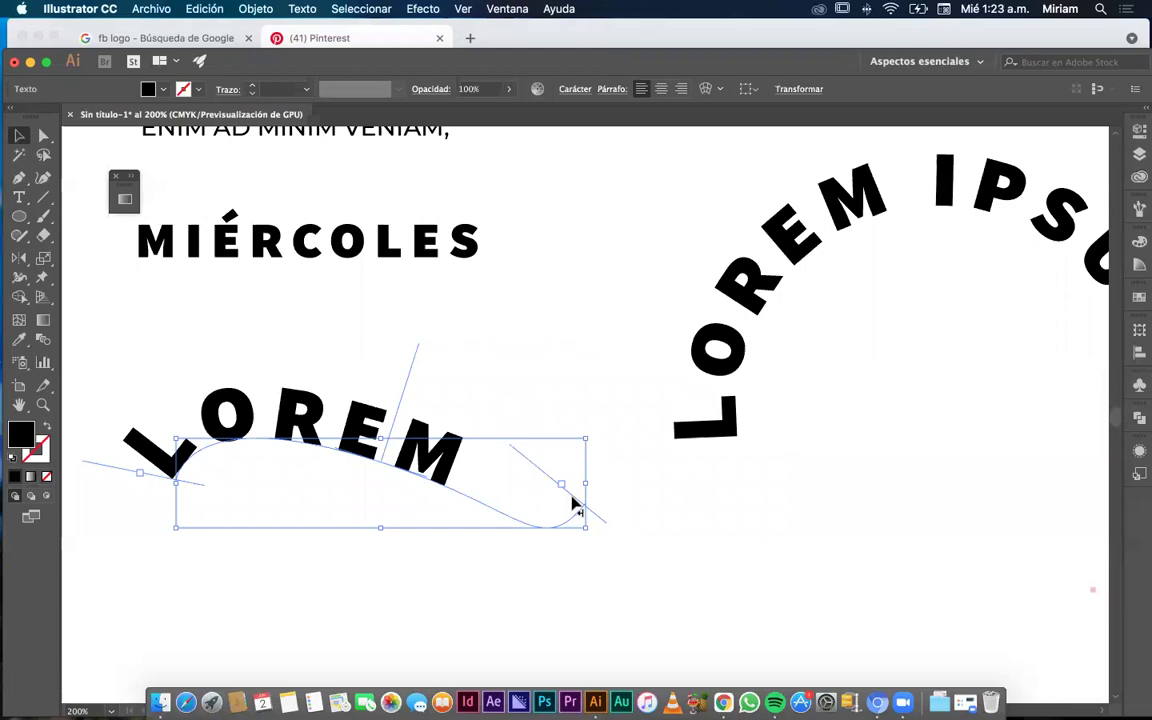
mouse_move(573, 502)
mouse_down()
mouse_move(488, 512)
mouse_move(434, 479)
mouse_move(609, 491)
mouse_move(585, 496)
mouse_up()
Select the "LOREM" text on the wavy path and set its leading to 10 pt.
double_click(452, 482)
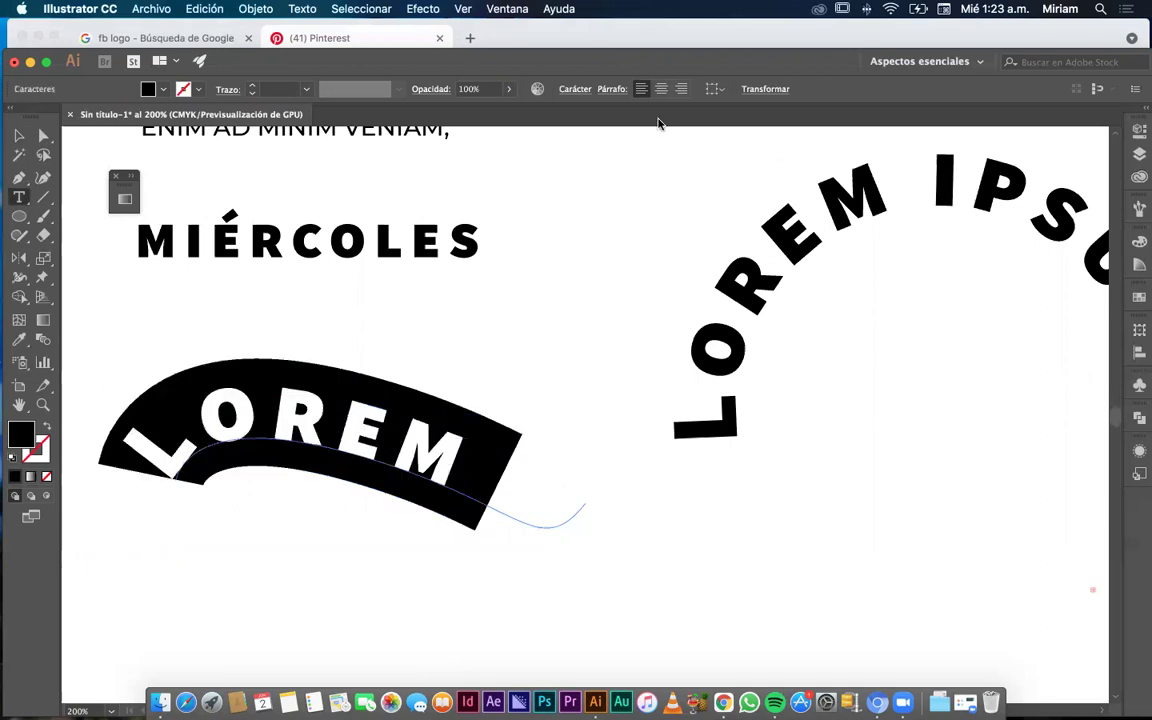
click(570, 90)
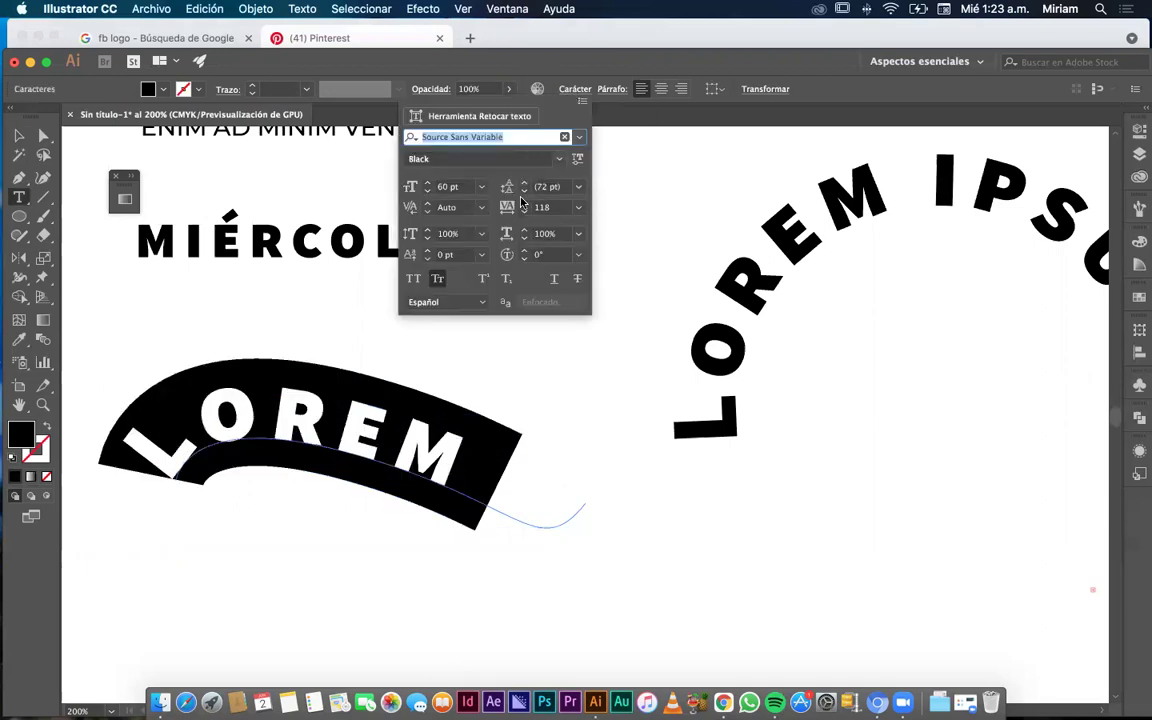
click(579, 188)
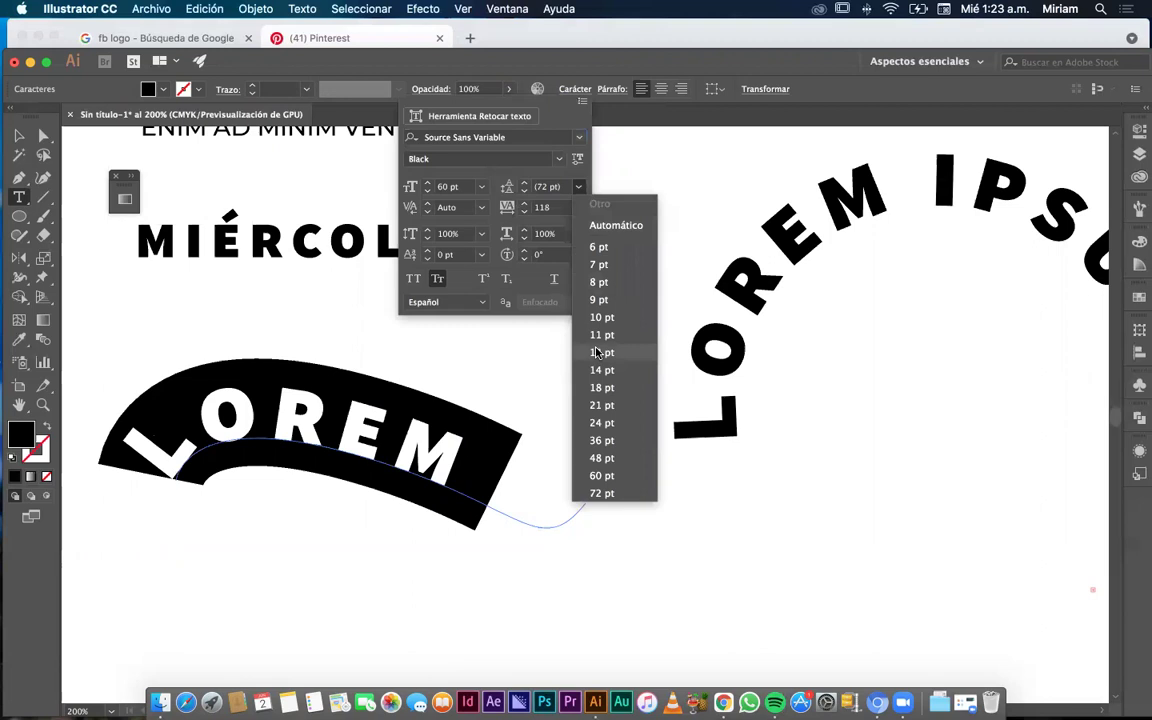
click(540, 317)
click(579, 188)
click(545, 290)
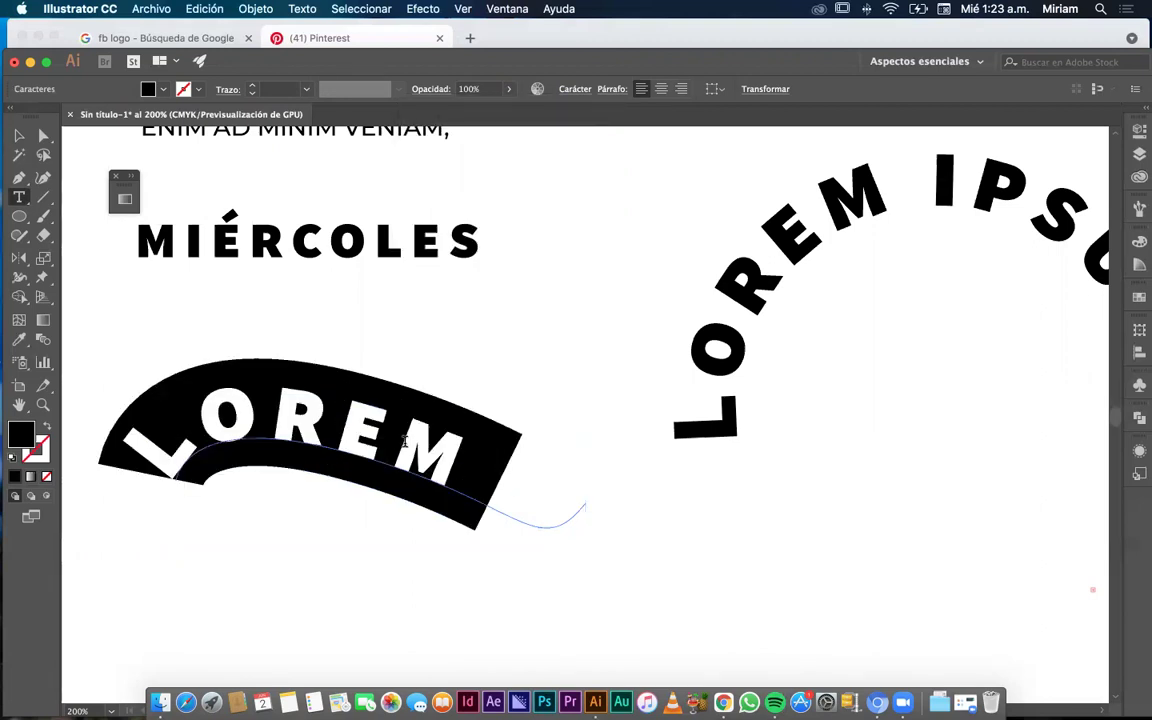
Reduce the font size of the text on the wavy path to 36 pt.
click(586, 92)
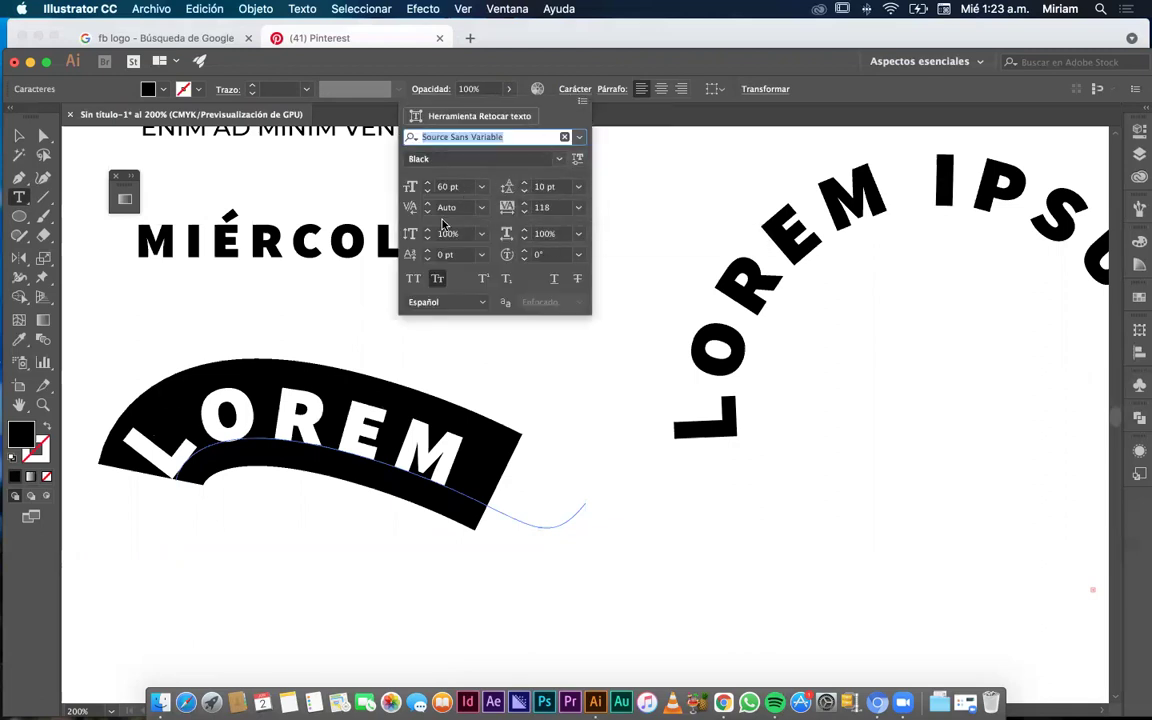
click(428, 191)
click(428, 191)
click(428, 191)
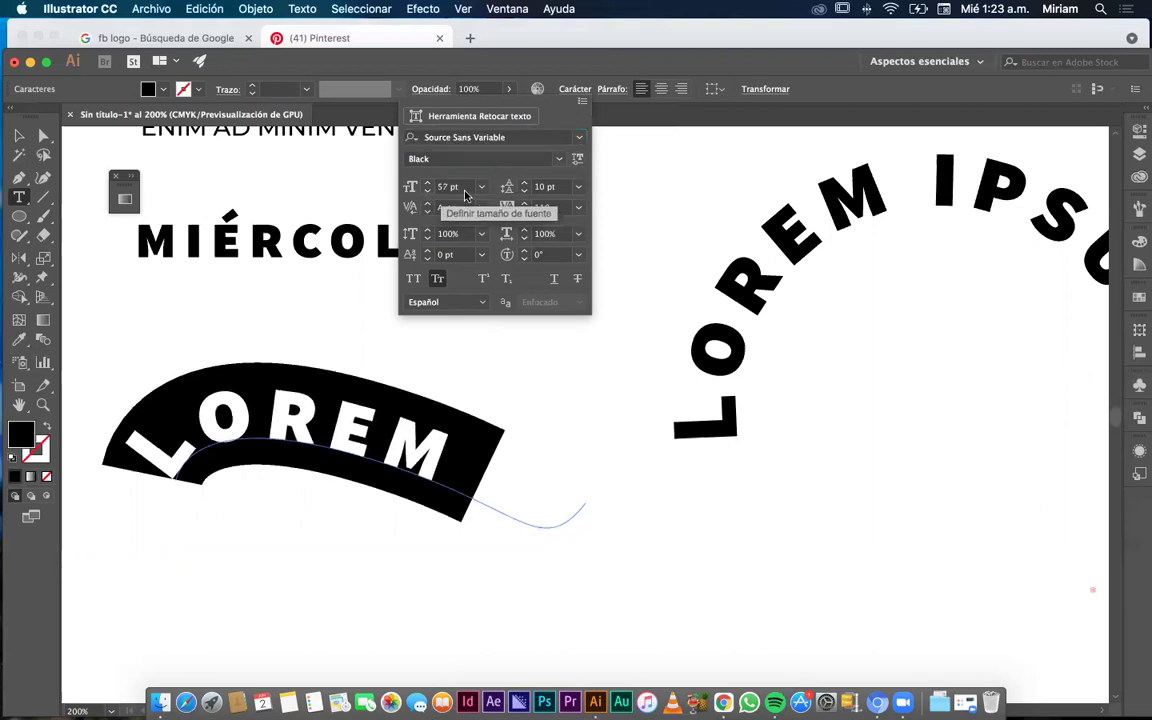
click(481, 187)
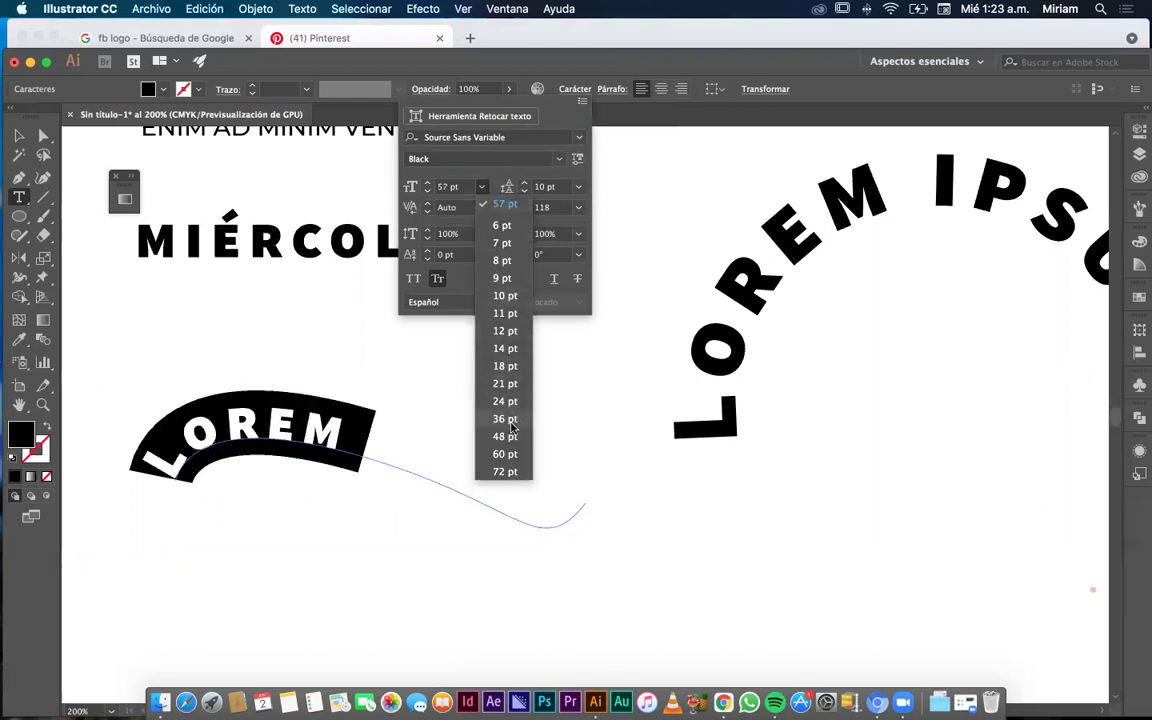
click(508, 419)
key(Escape)
Flip the "LOREM" text to the underside of the wavy path using its middle bracket.
click(19, 135)
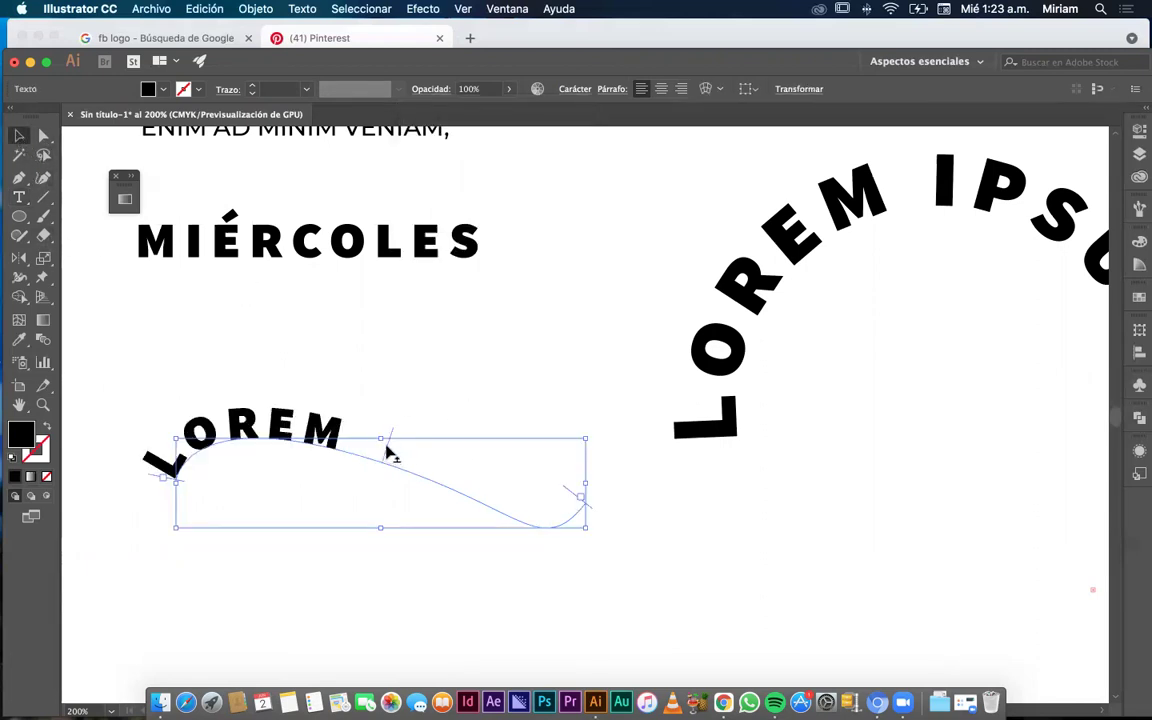
drag(390, 450, 373, 424)
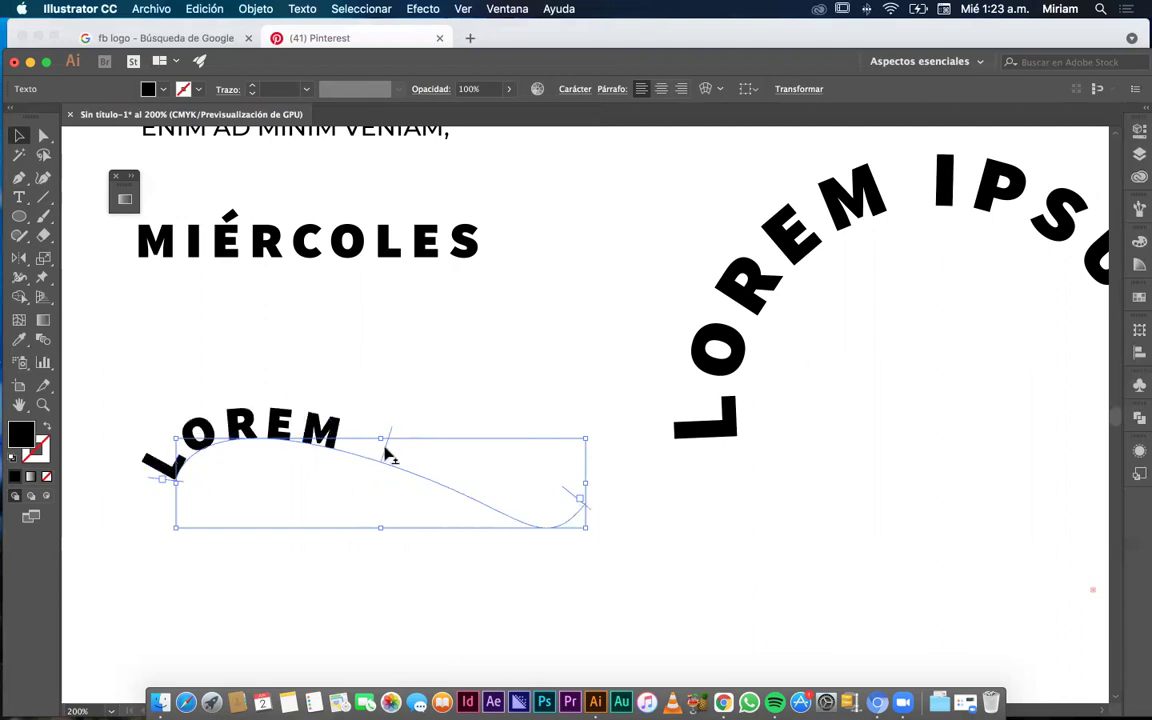
drag(381, 459, 360, 522)
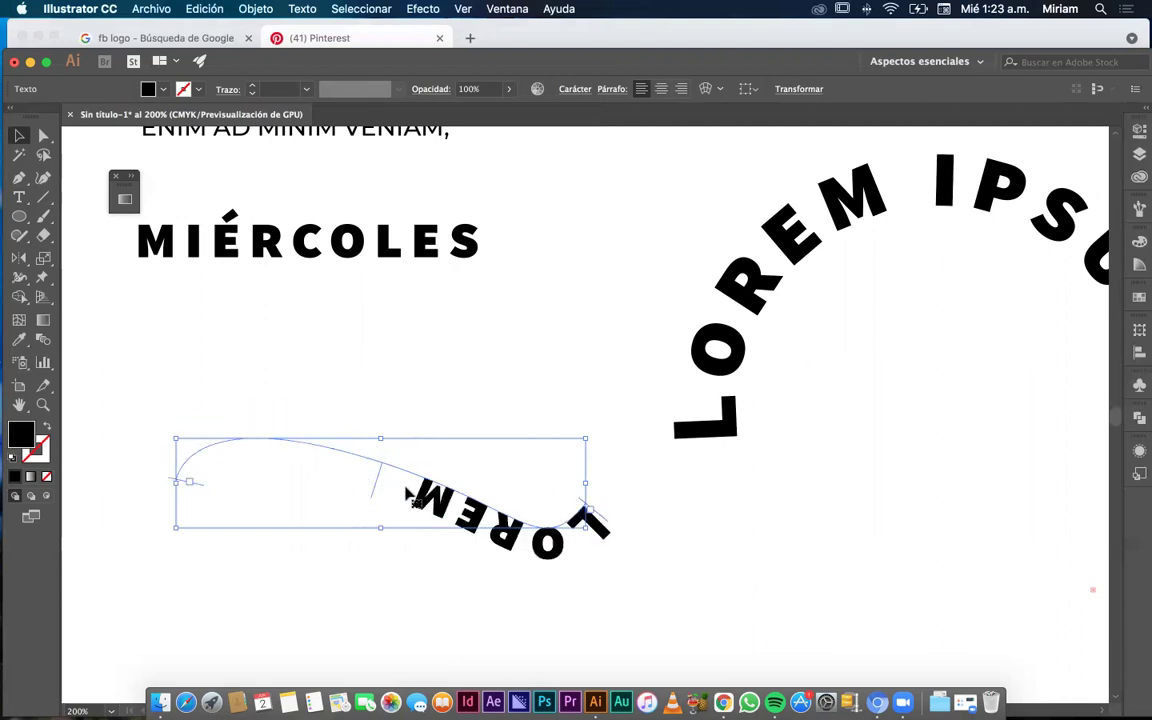
Move the wavy-path "LOREM" text inside the arc of the circular "LOREM IPSUM" text and deselect it.
scroll(360, 522, right, 3)
scroll(412, 498, down, 5)
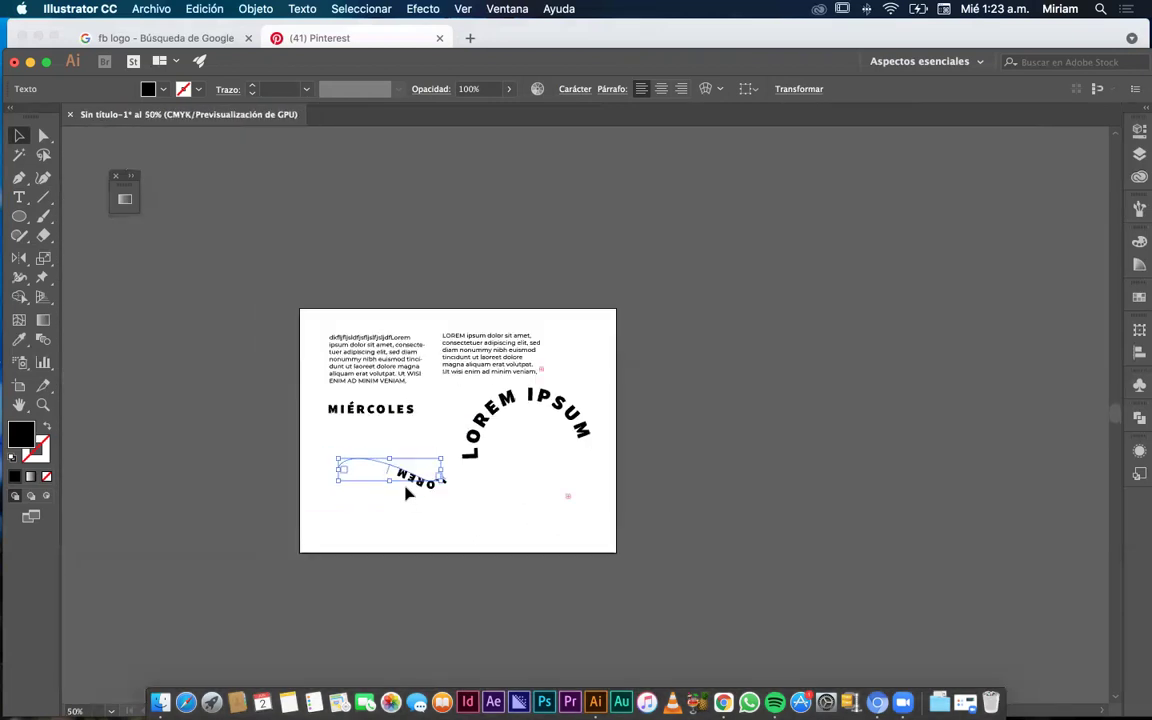
scroll(407, 492, up, 1)
drag(407, 490, 617, 457)
click(505, 549)
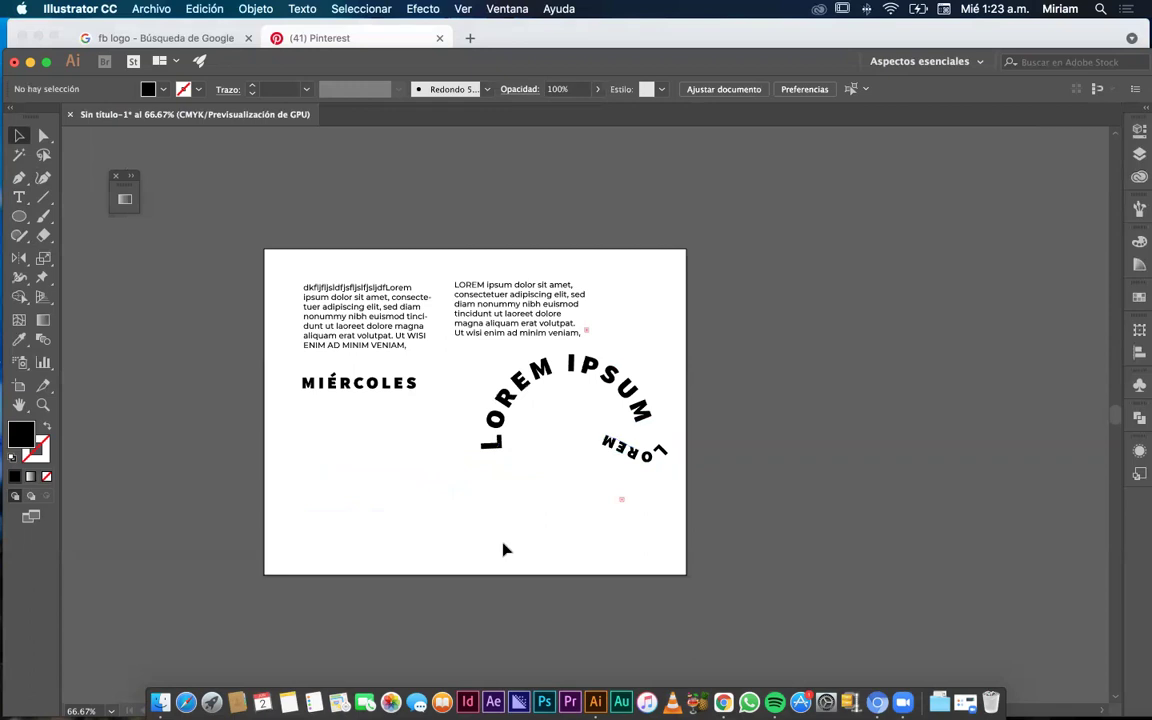
Draw a hexagon below "MIÉRCOLES" with the Polygon tool and swap its colors for a black 1 pt outline without fill.
scroll(493, 545, up, 1)
scroll(493, 545, up, 2)
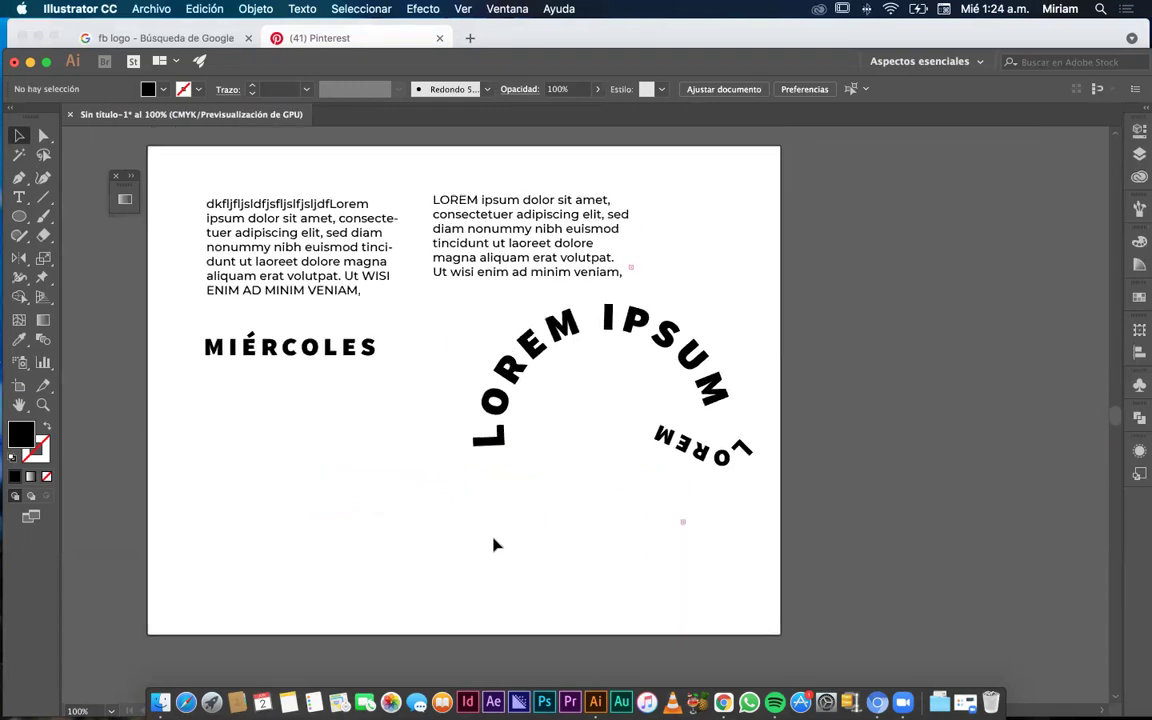
scroll(493, 545, down, 1)
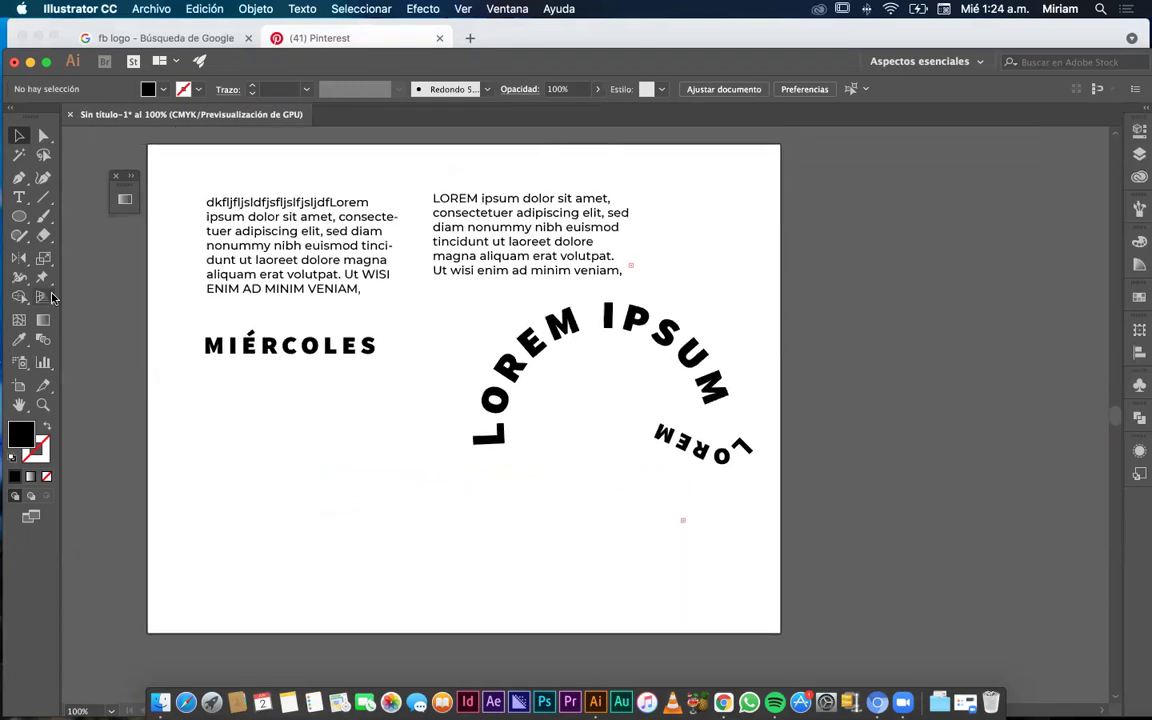
click(21, 216)
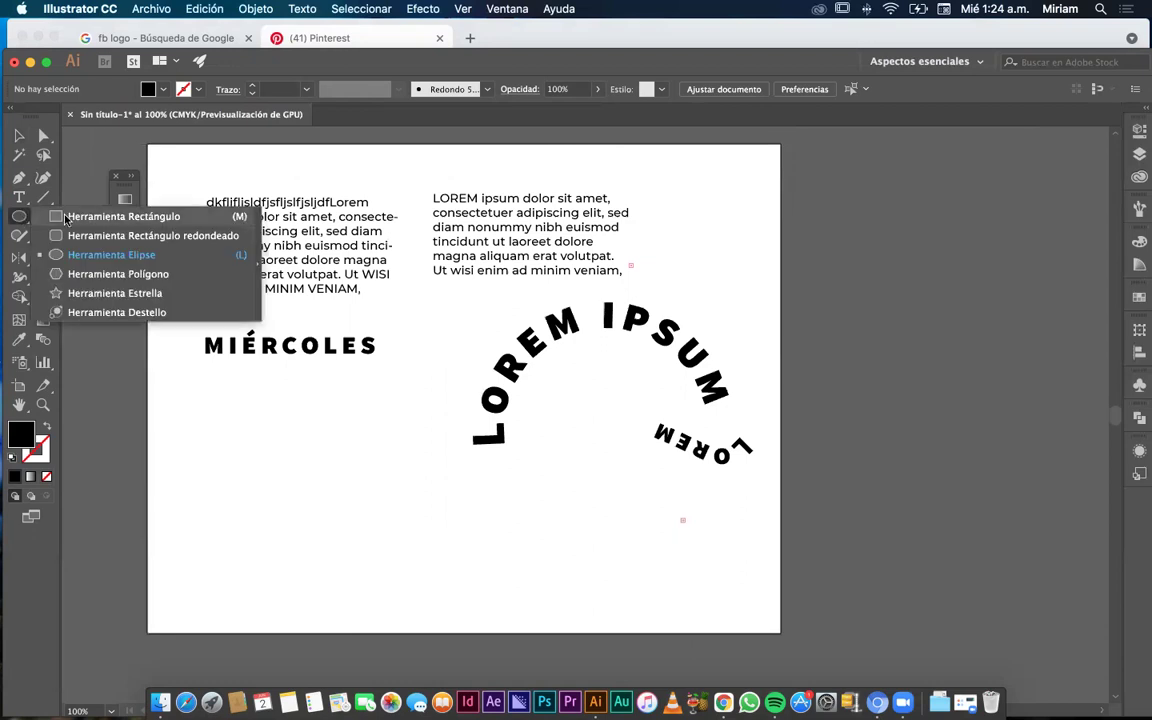
click(63, 274)
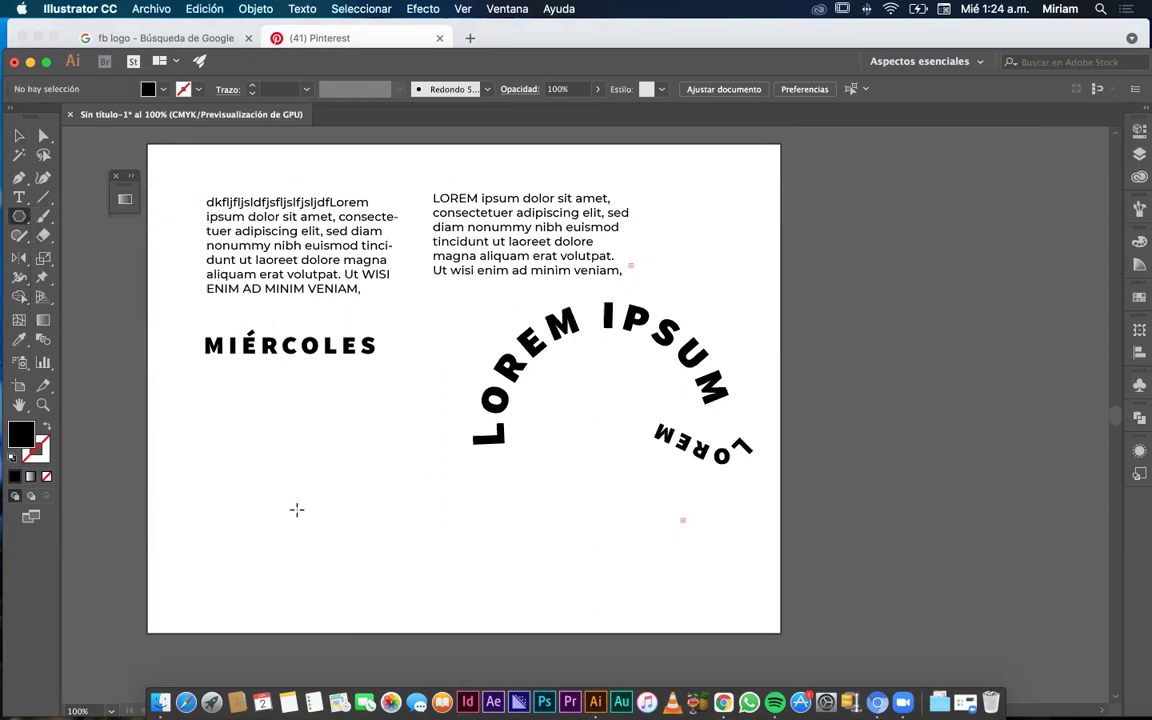
drag(252, 453, 316, 527)
key(v)
drag(283, 472, 367, 501)
key(super+shift+a)
click(342, 470)
click(46, 428)
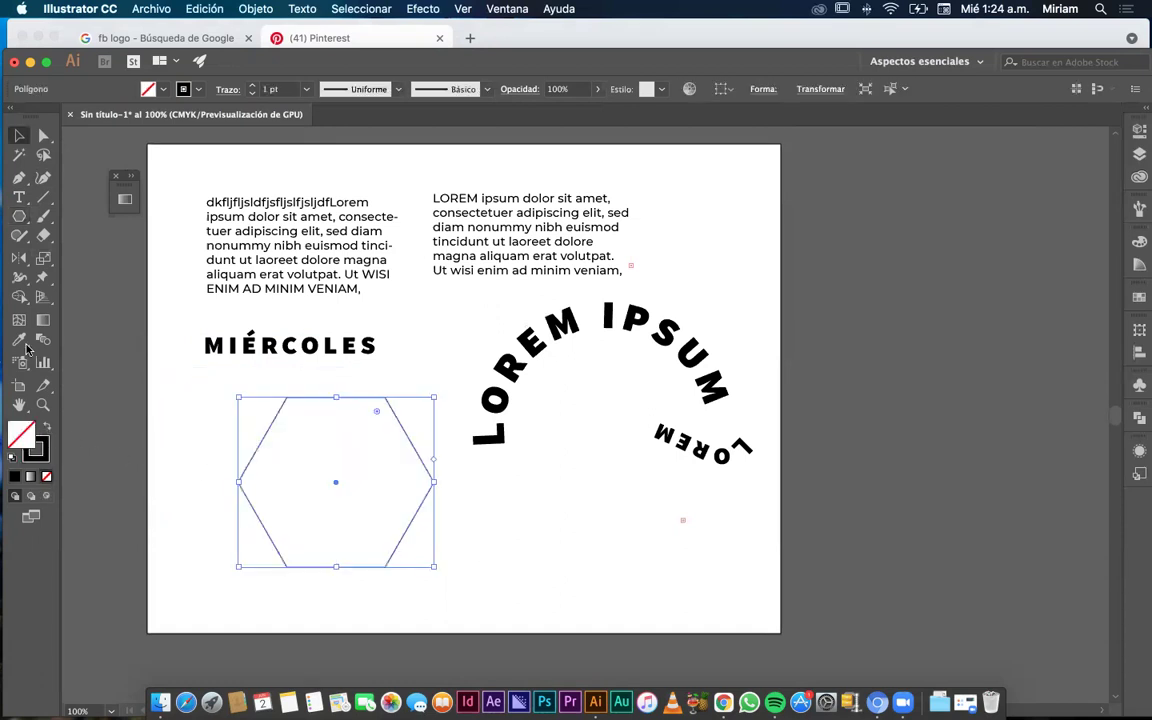
Turn the hexagon into an area text container with the Type tool, filled with placeholder text.
click(19, 197)
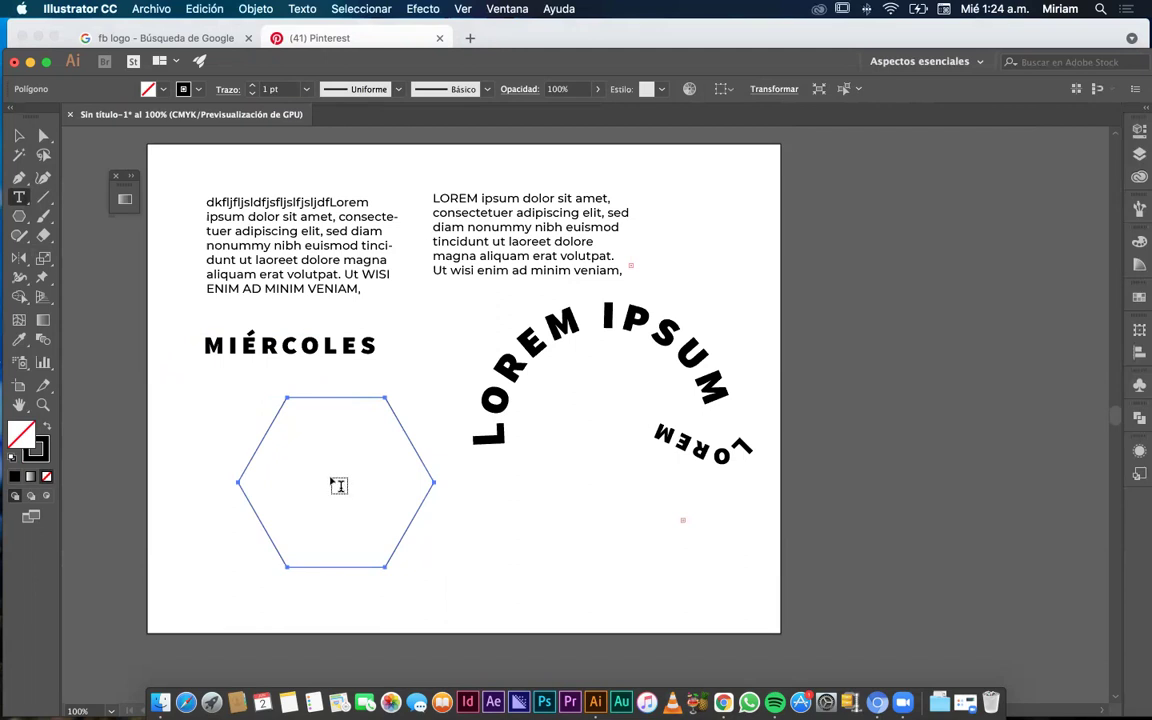
scroll(333, 482, up, 3)
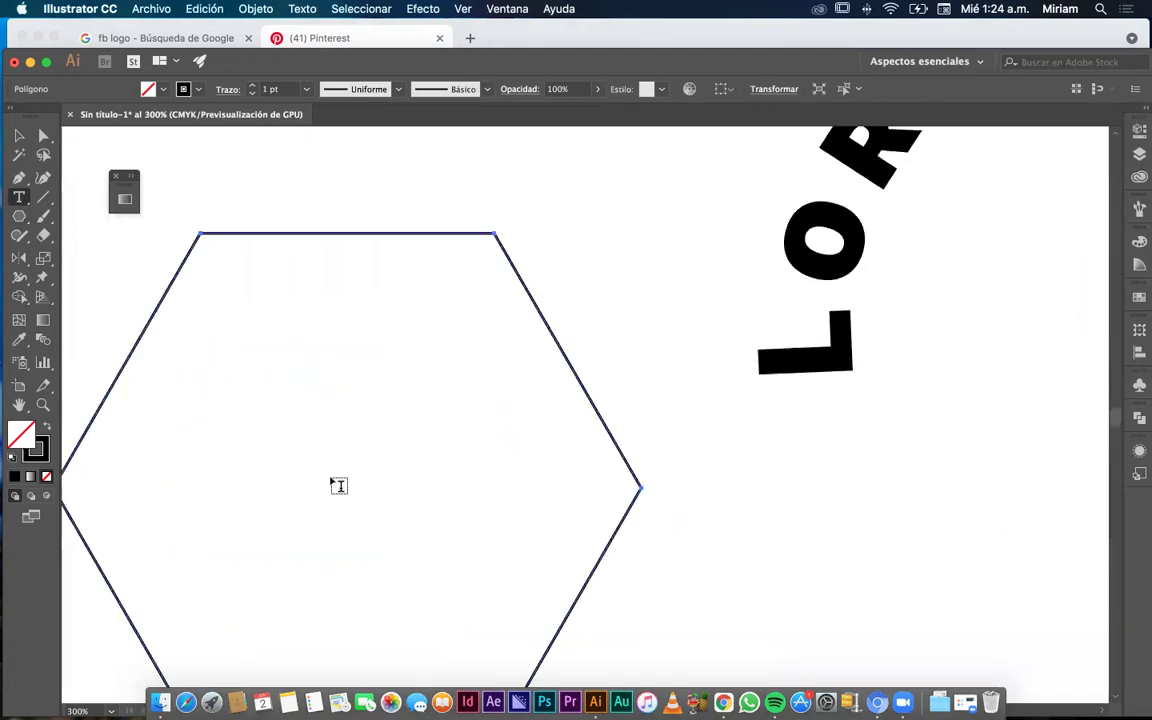
click(336, 246)
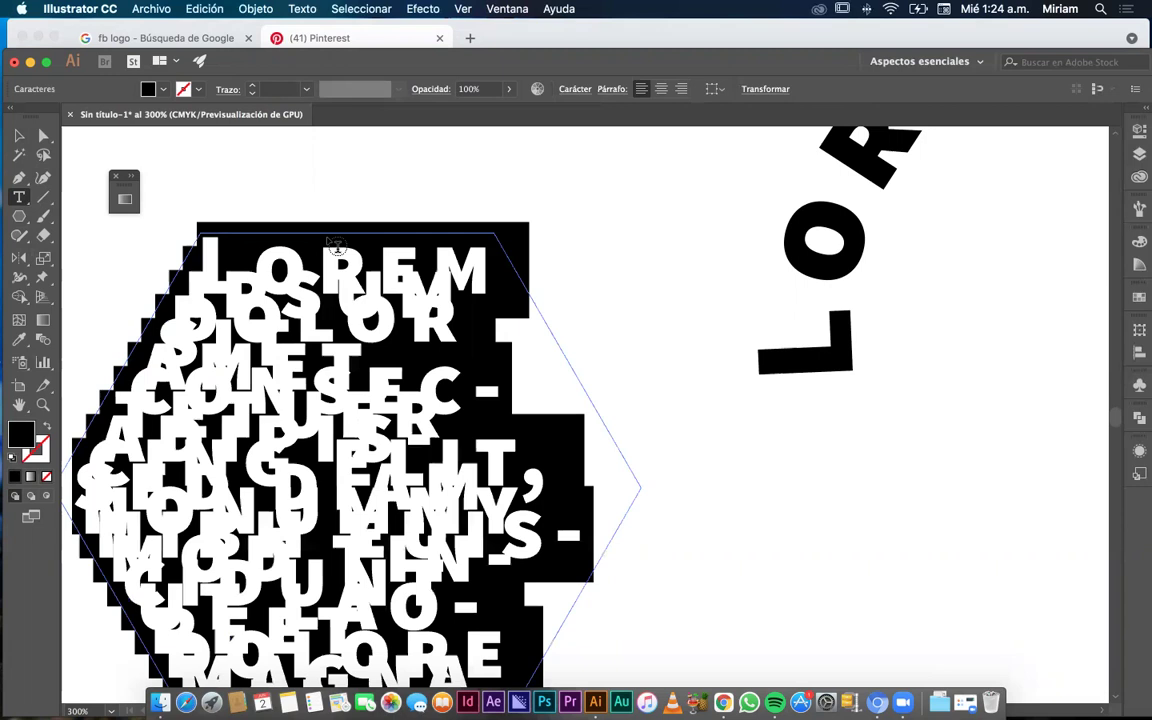
Select the hexagon text object and set its font size to 7 pt.
click(19, 135)
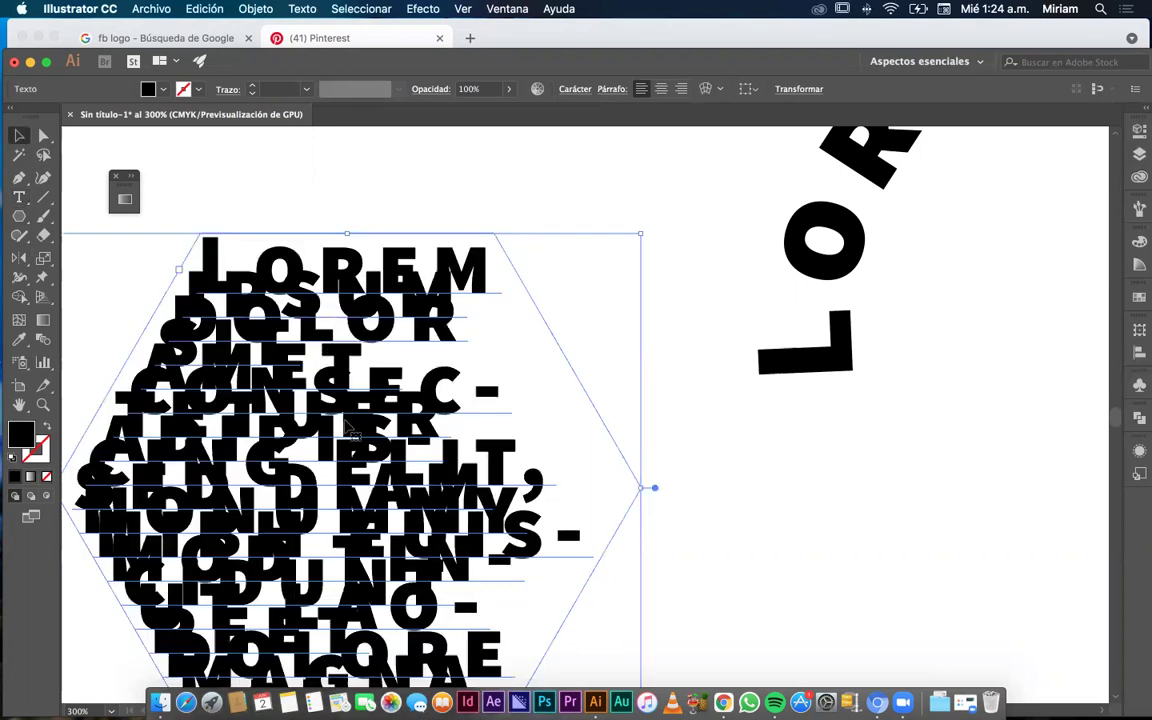
click(576, 89)
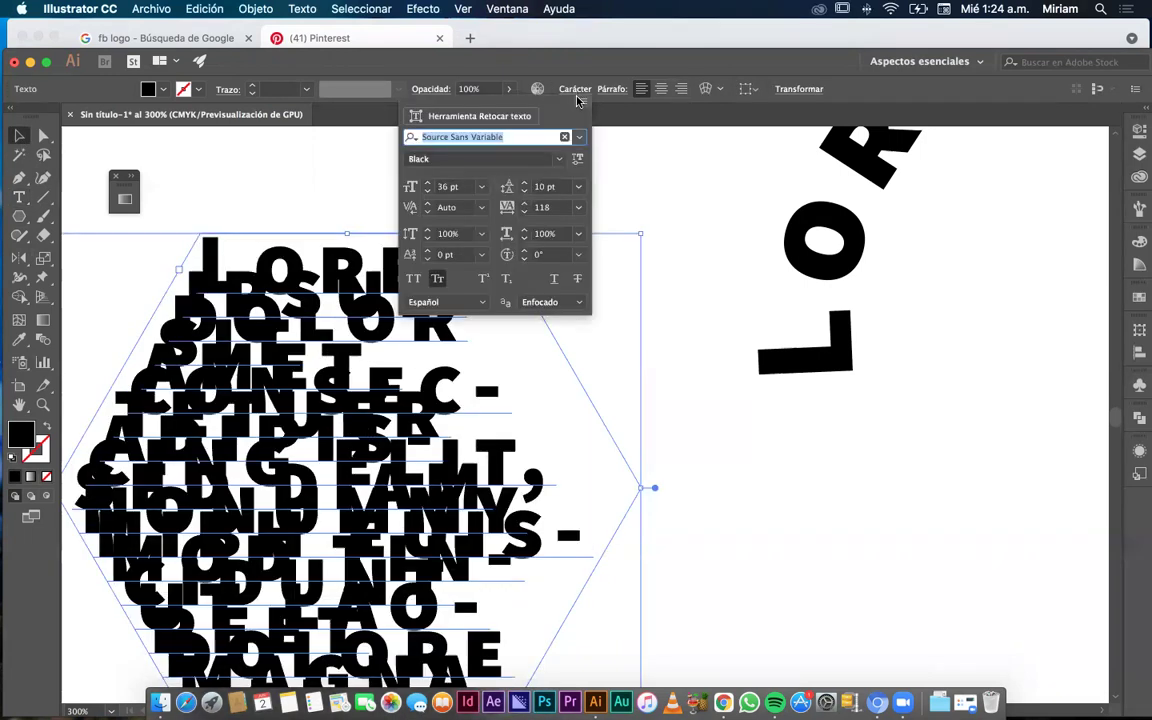
click(481, 187)
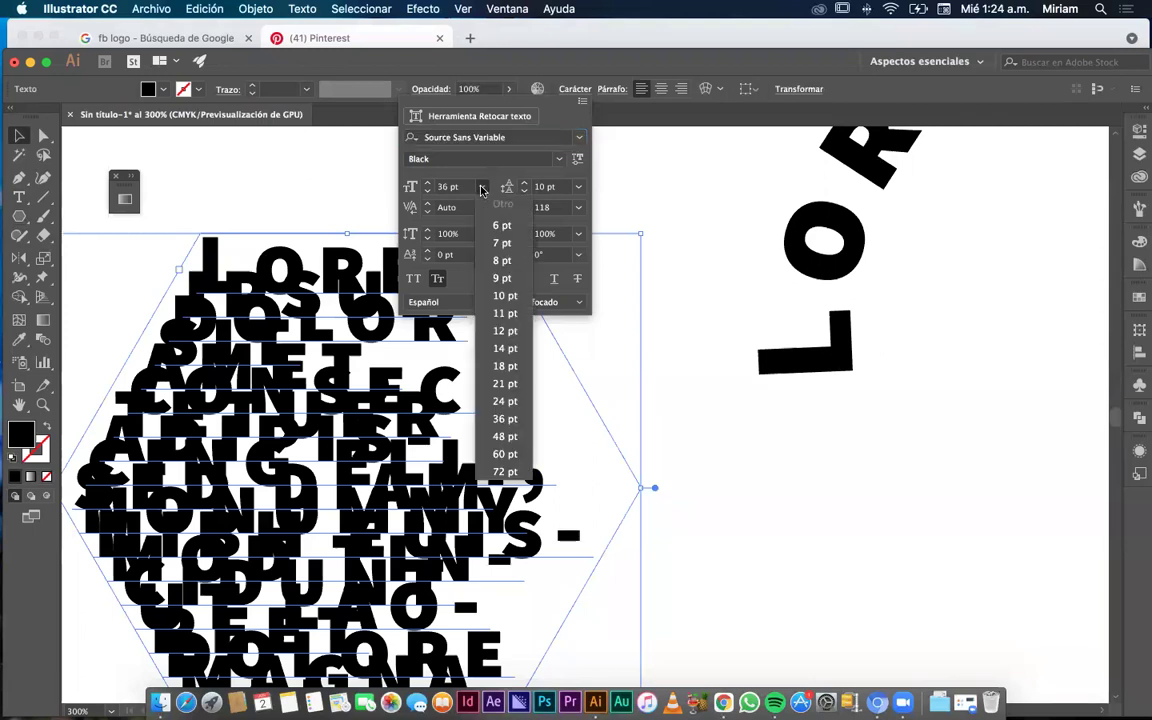
click(503, 243)
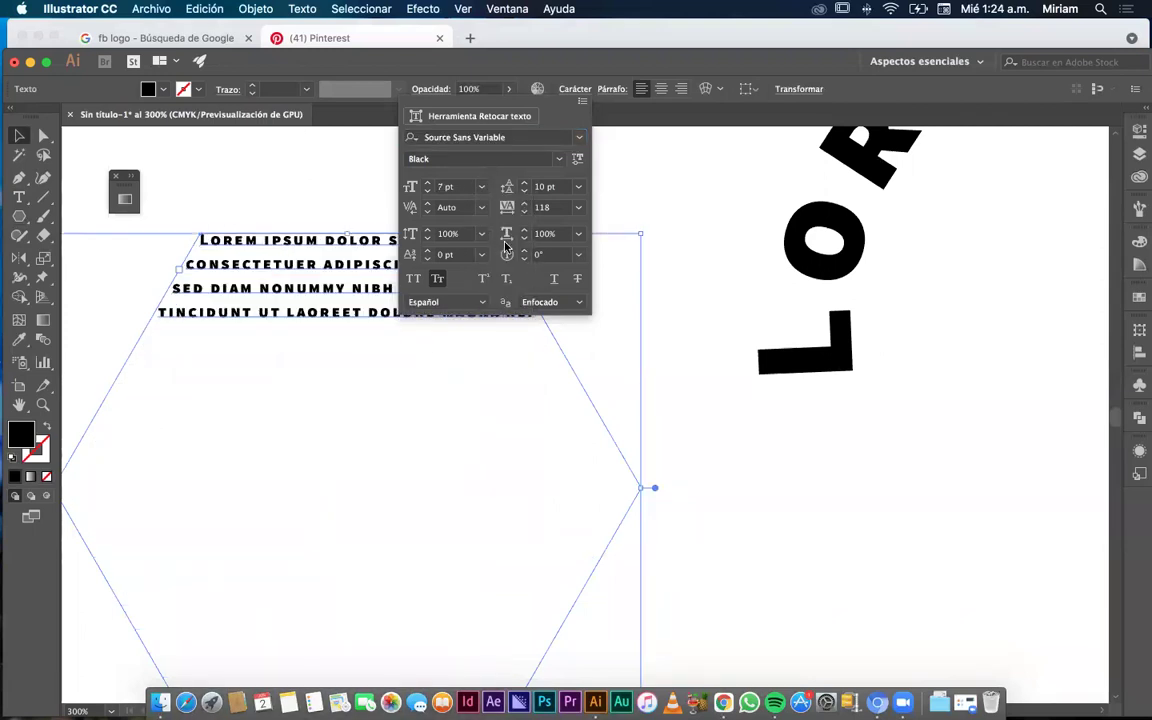
Set the hexagon text's leading to 7 pt and turn off small caps.
click(524, 191)
click(524, 183)
click(524, 183)
click(524, 183)
click(524, 183)
click(437, 279)
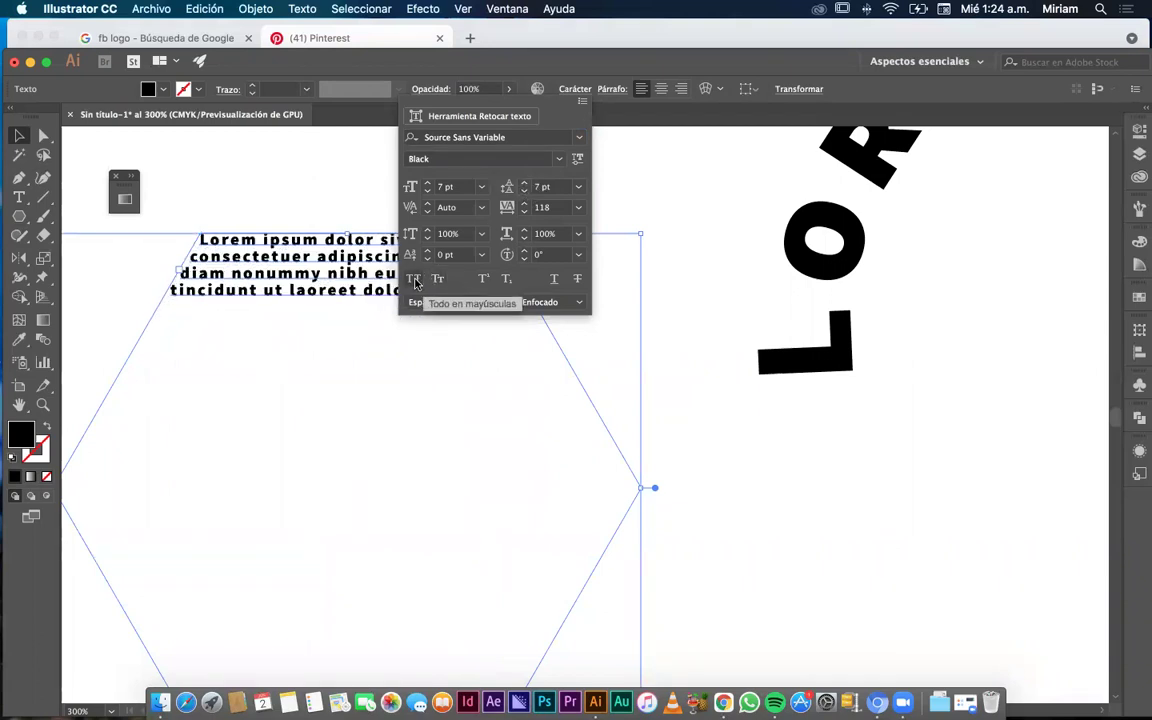
Try the Bold style on the hexagon text, then settle on Regular.
click(556, 159)
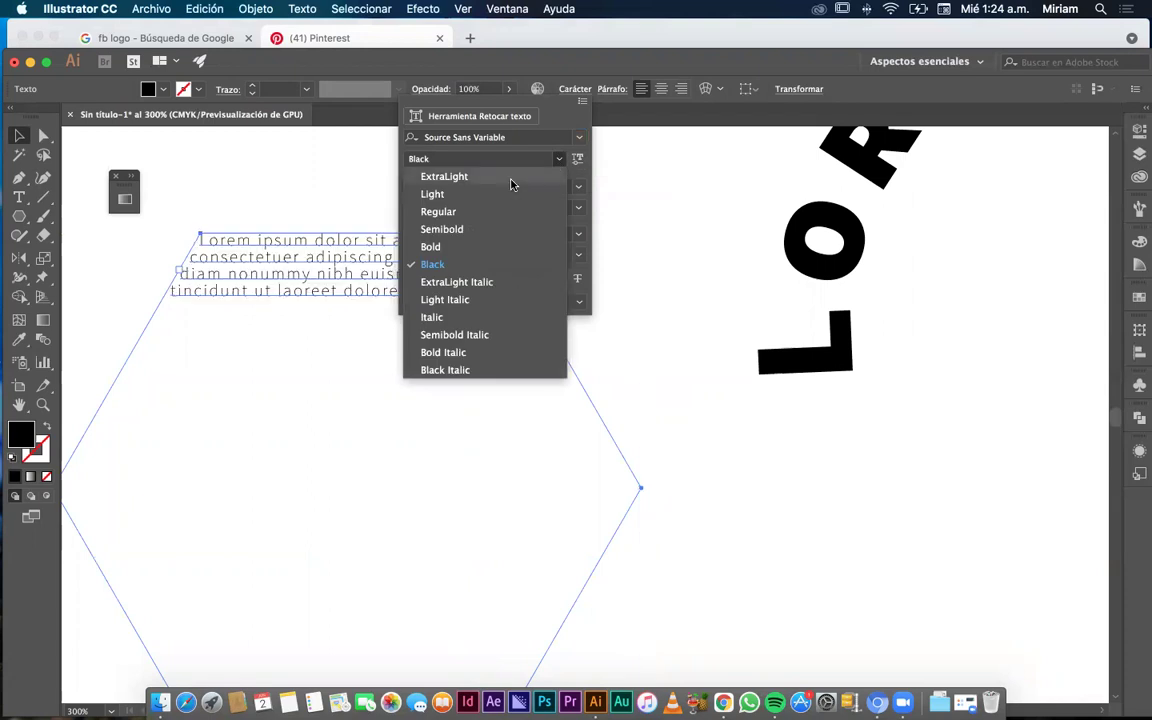
click(443, 247)
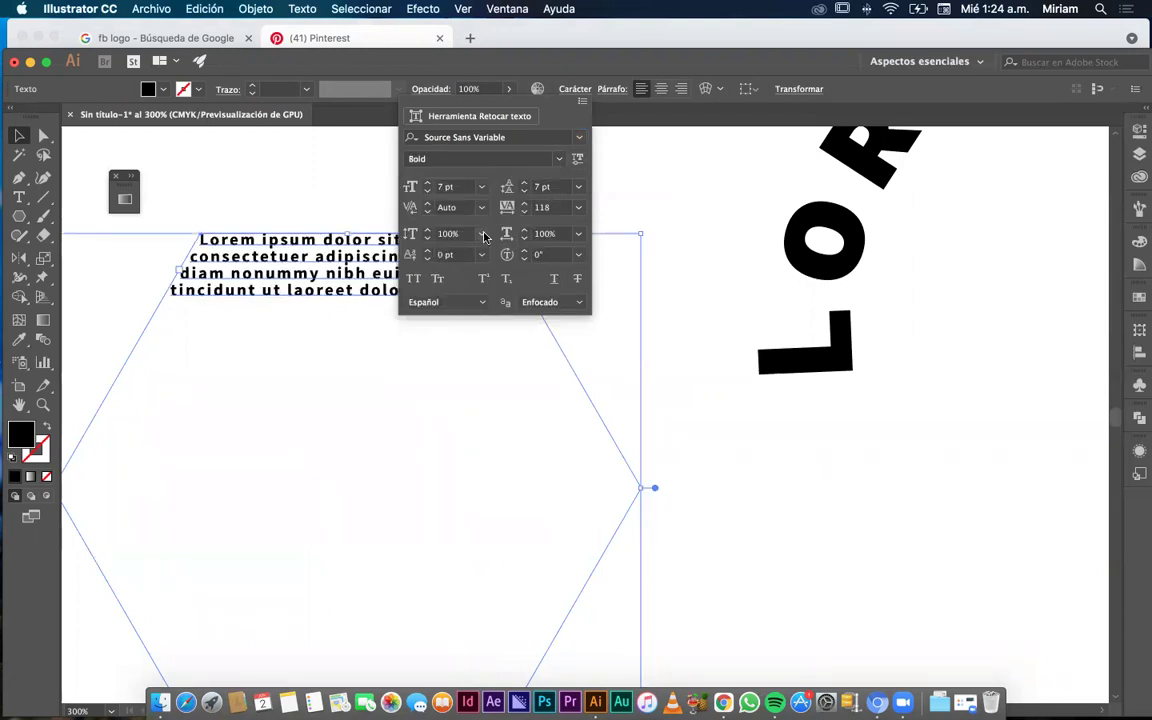
click(558, 159)
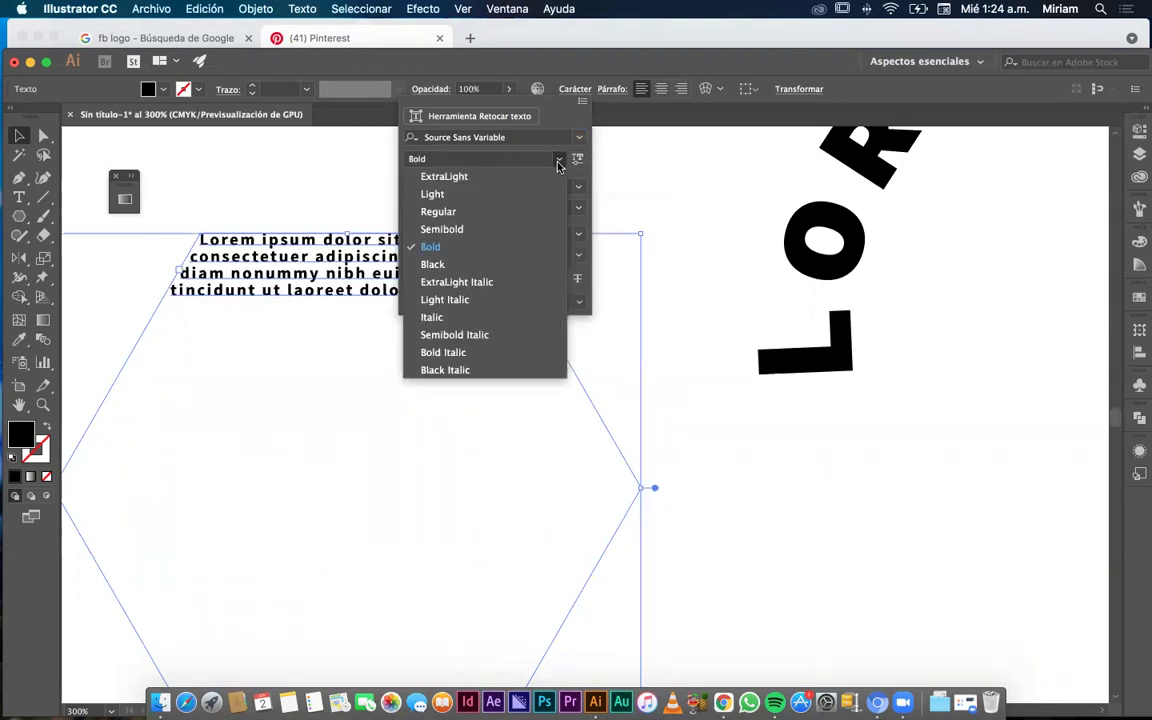
click(450, 216)
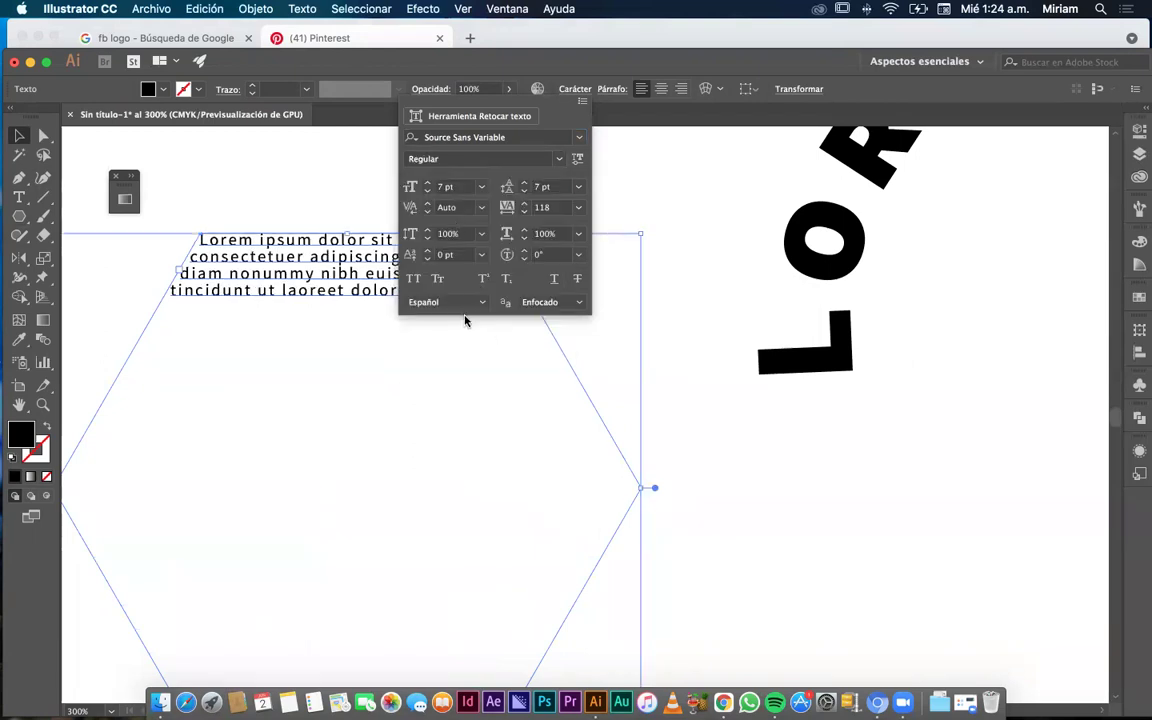
key(Escape)
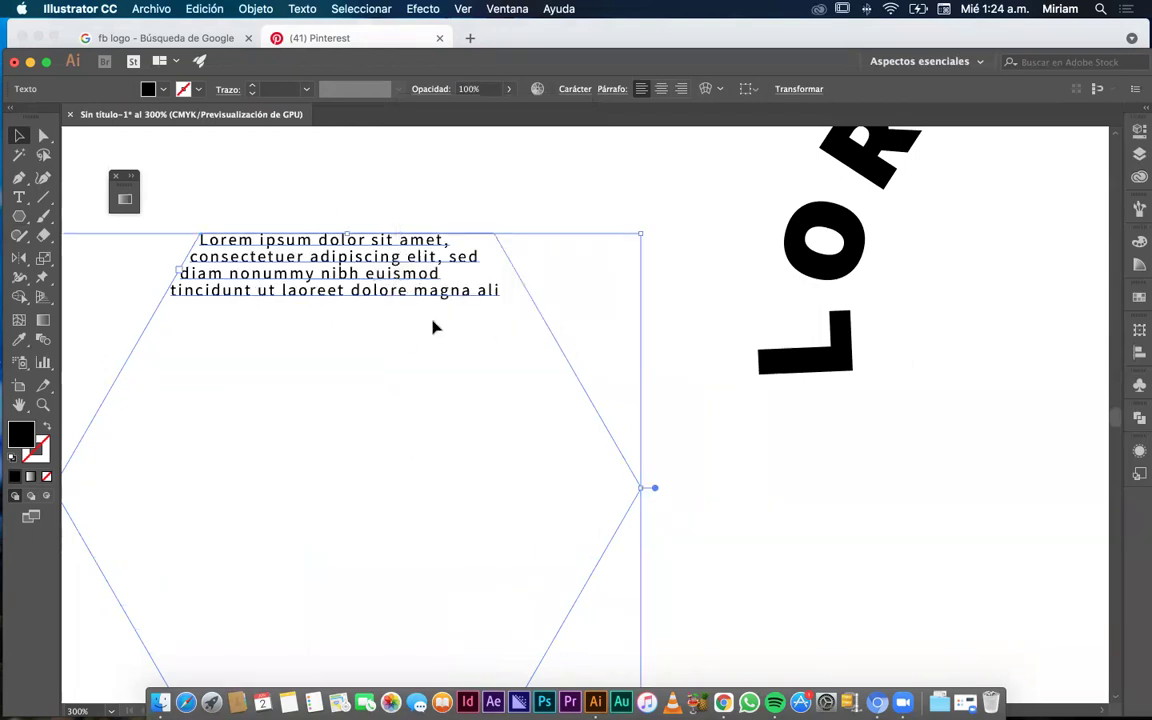
Fill the rest of the hexagon with placeholder text and deselect it.
key(super+minus)
key(super+minus)
right_click(410, 316)
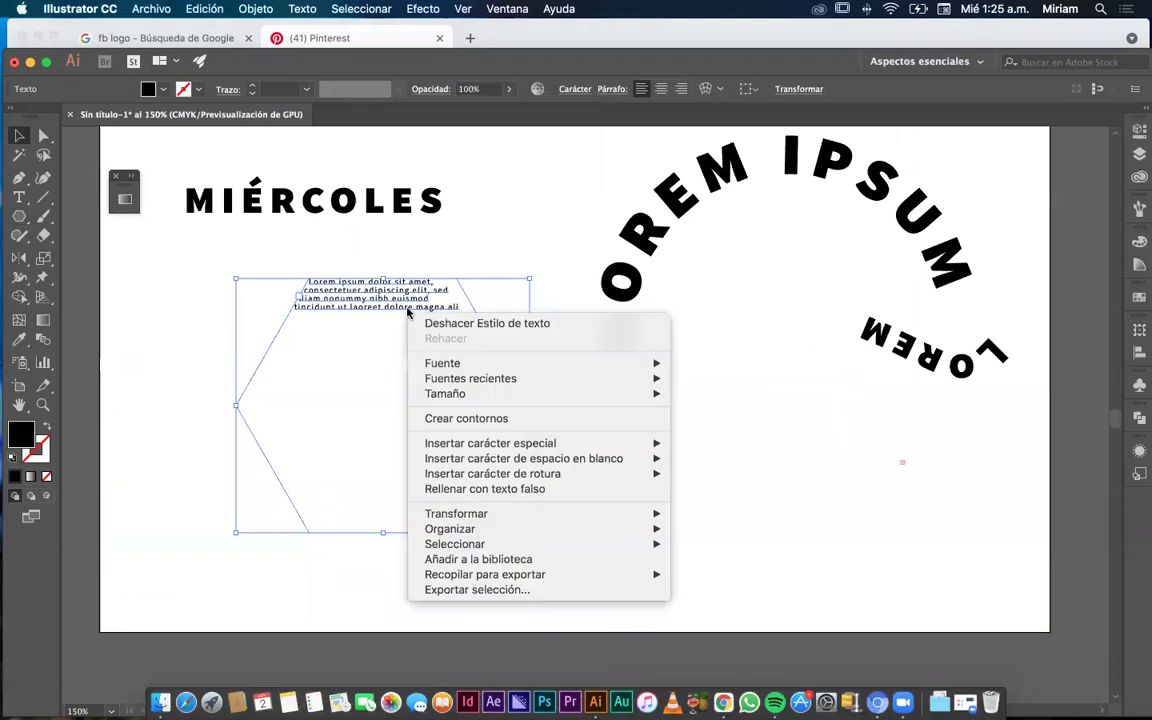
click(447, 491)
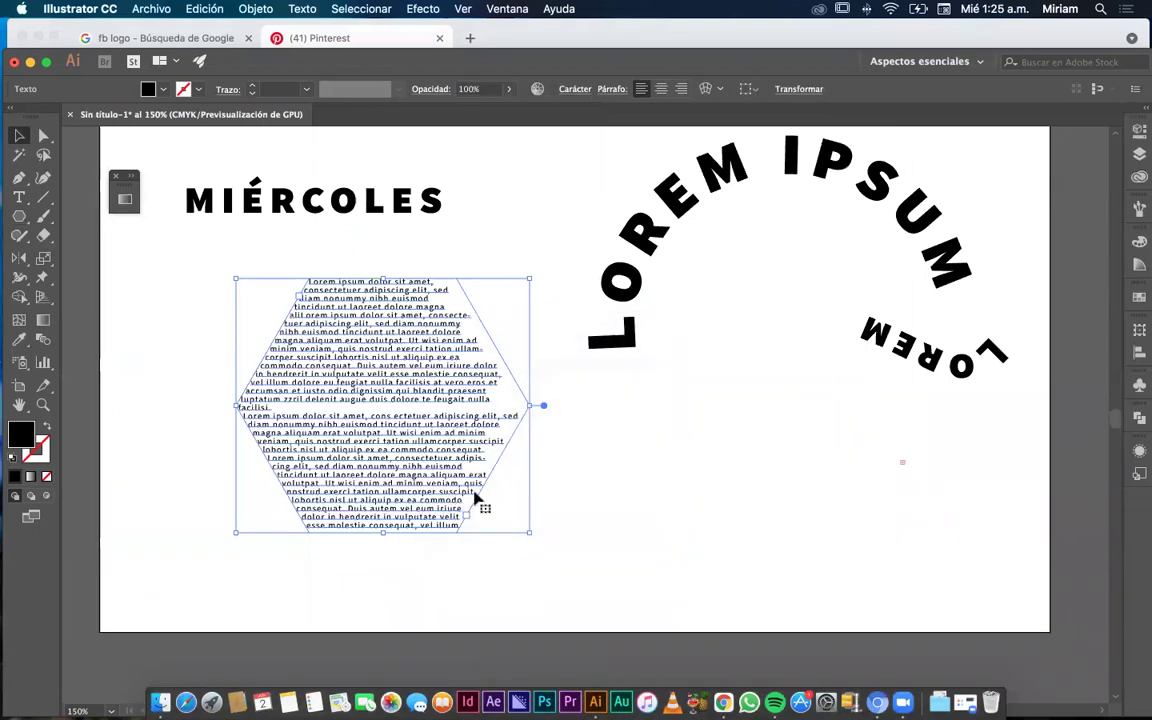
click(573, 488)
Select all the text inside the hexagon, try centered alignment and return it to left alignment.
click(405, 458)
double_click(340, 404)
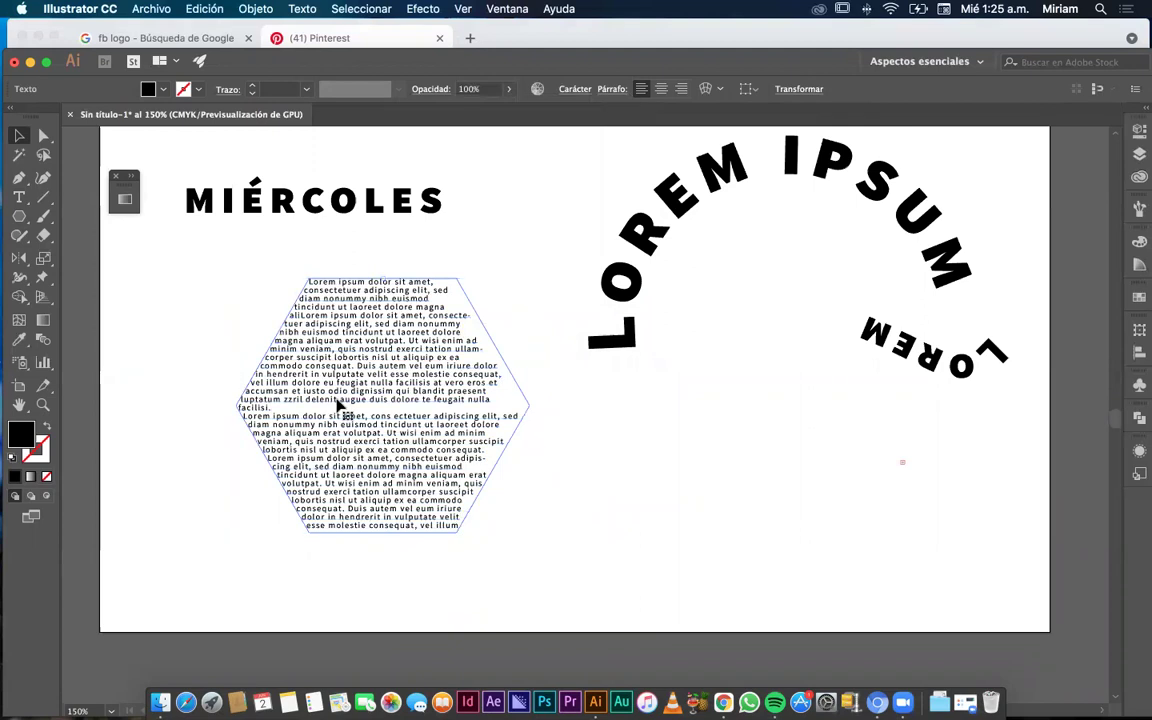
triple_click(347, 406)
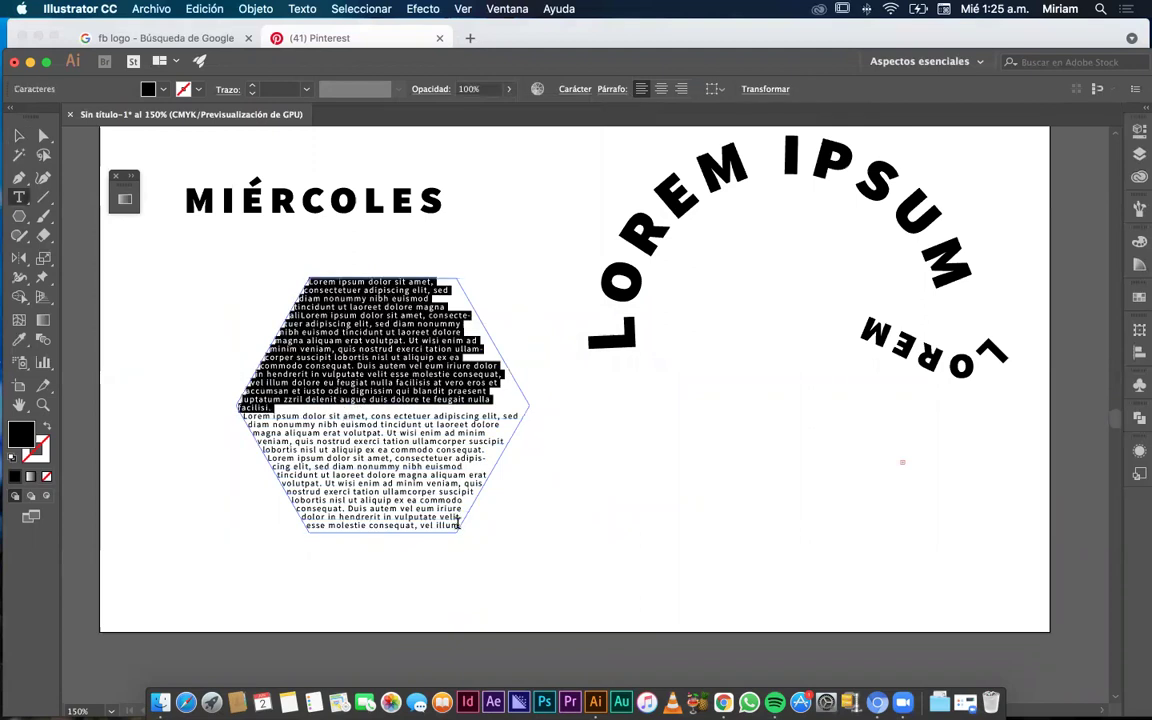
drag(455, 520, 302, 272)
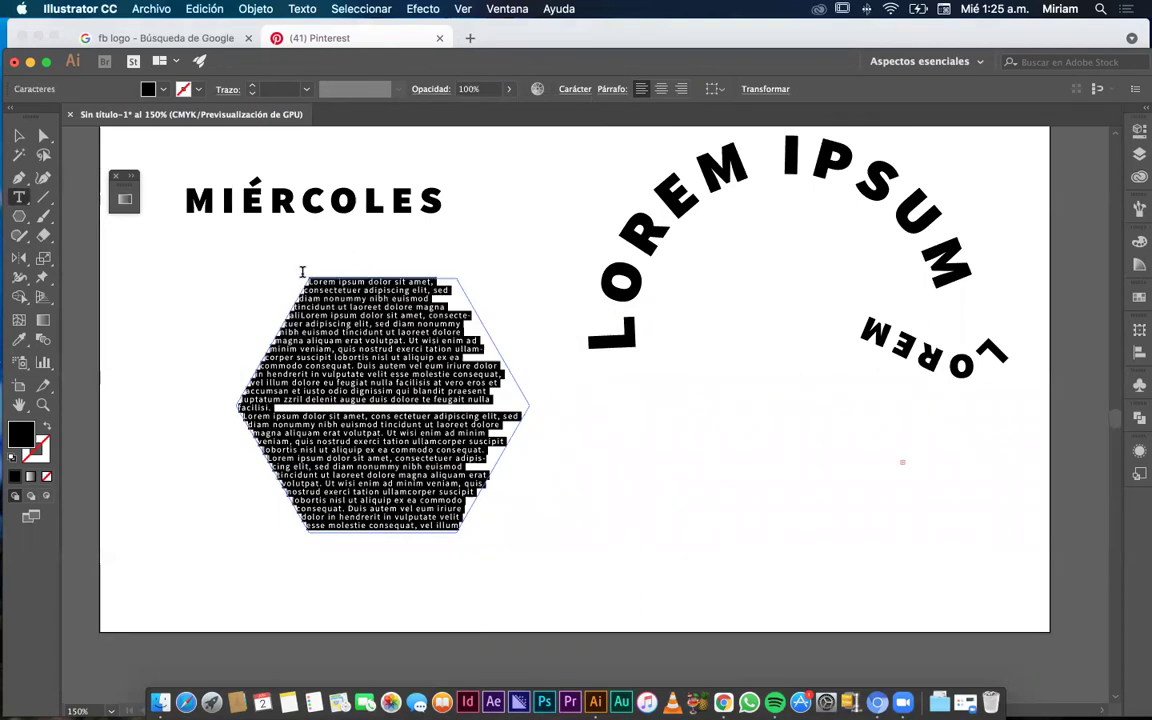
click(660, 95)
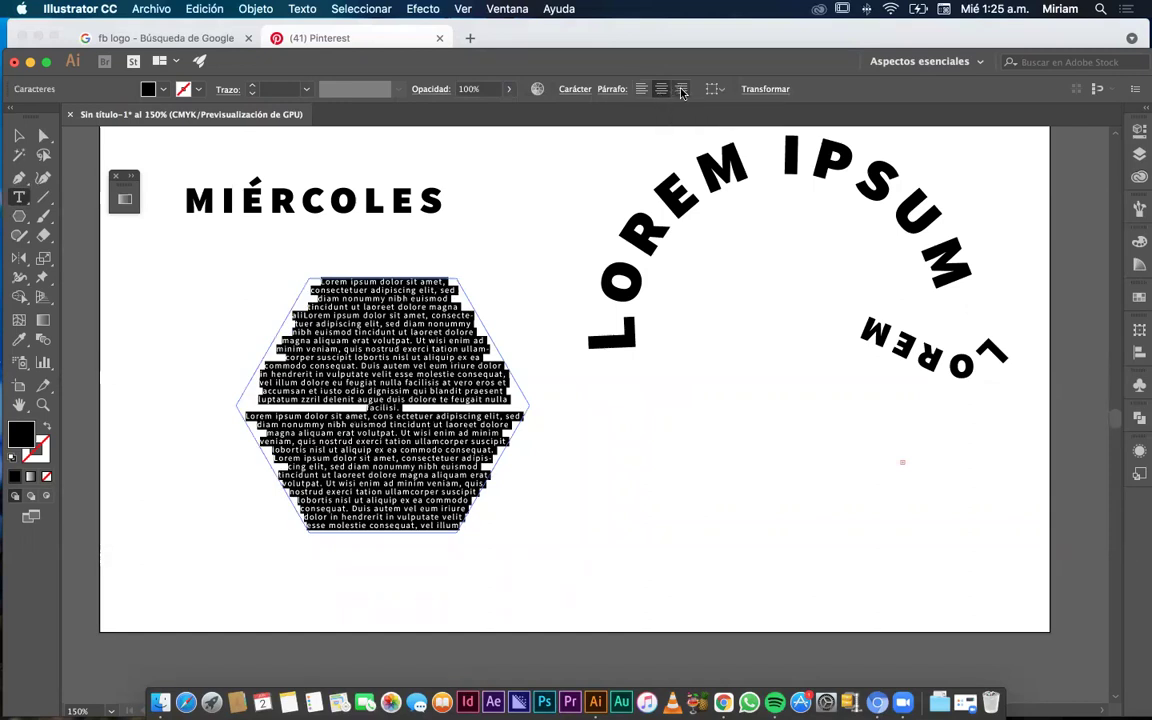
click(641, 89)
Try right alignment on the hexagon text, justify it with the last line aligned left instead, and deselect it.
click(607, 89)
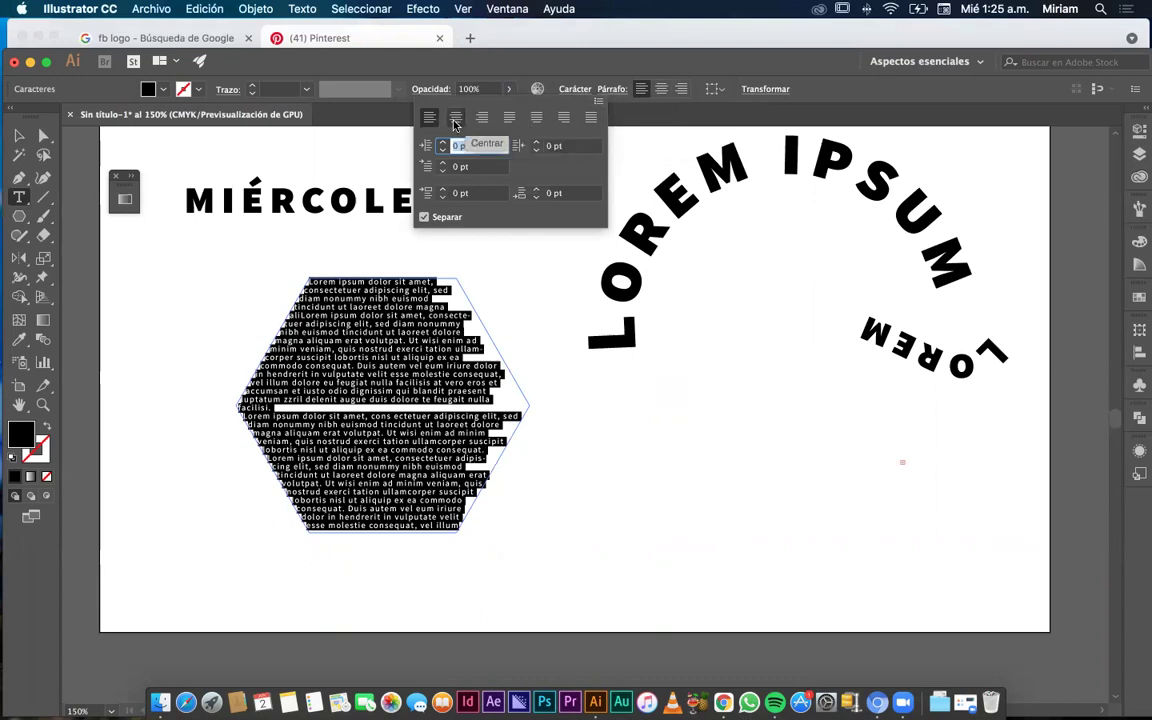
click(481, 119)
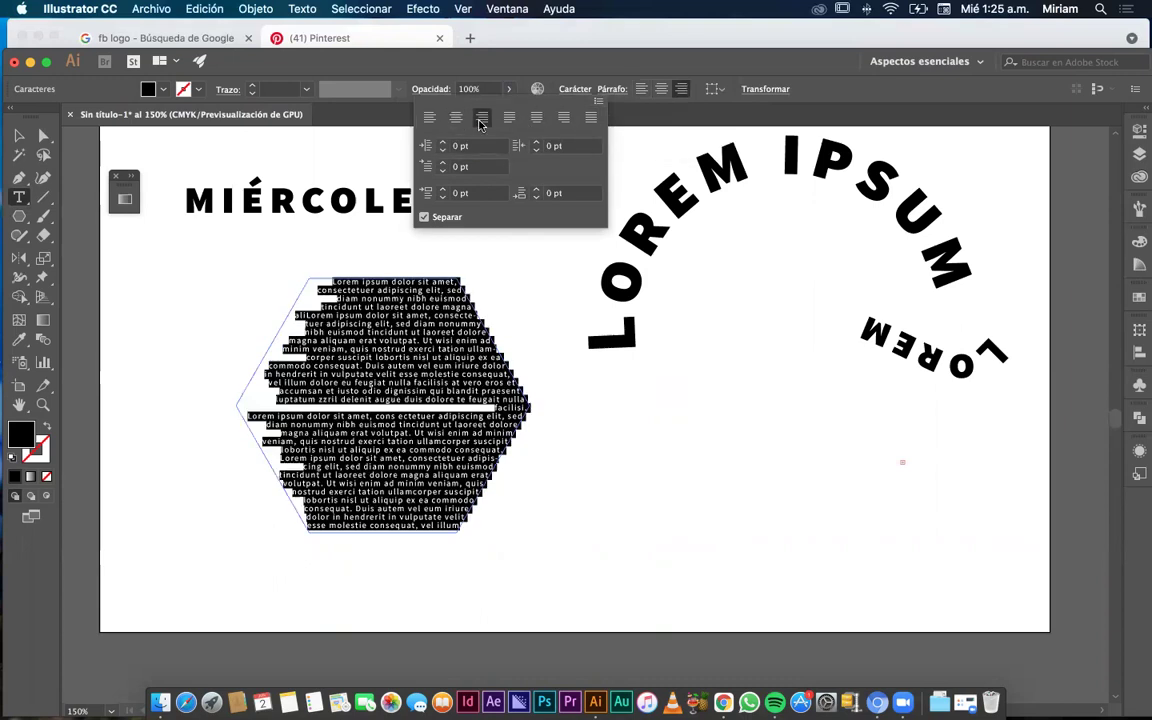
click(509, 117)
click(19, 134)
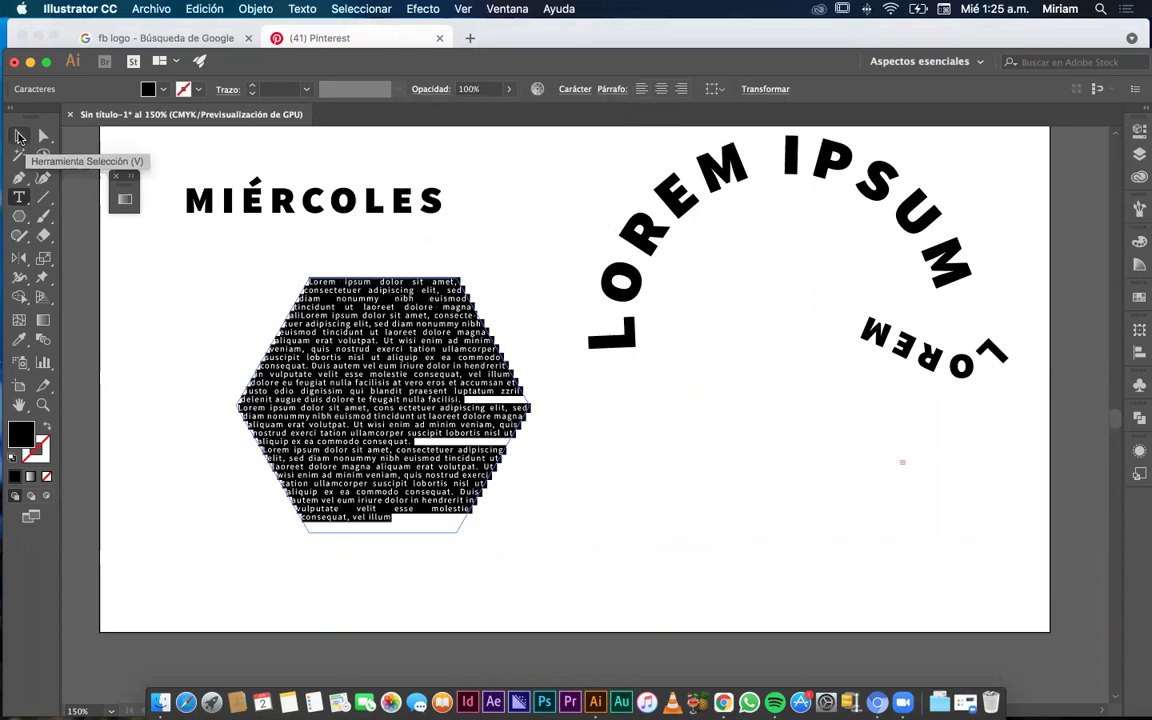
click(19, 134)
click(216, 311)
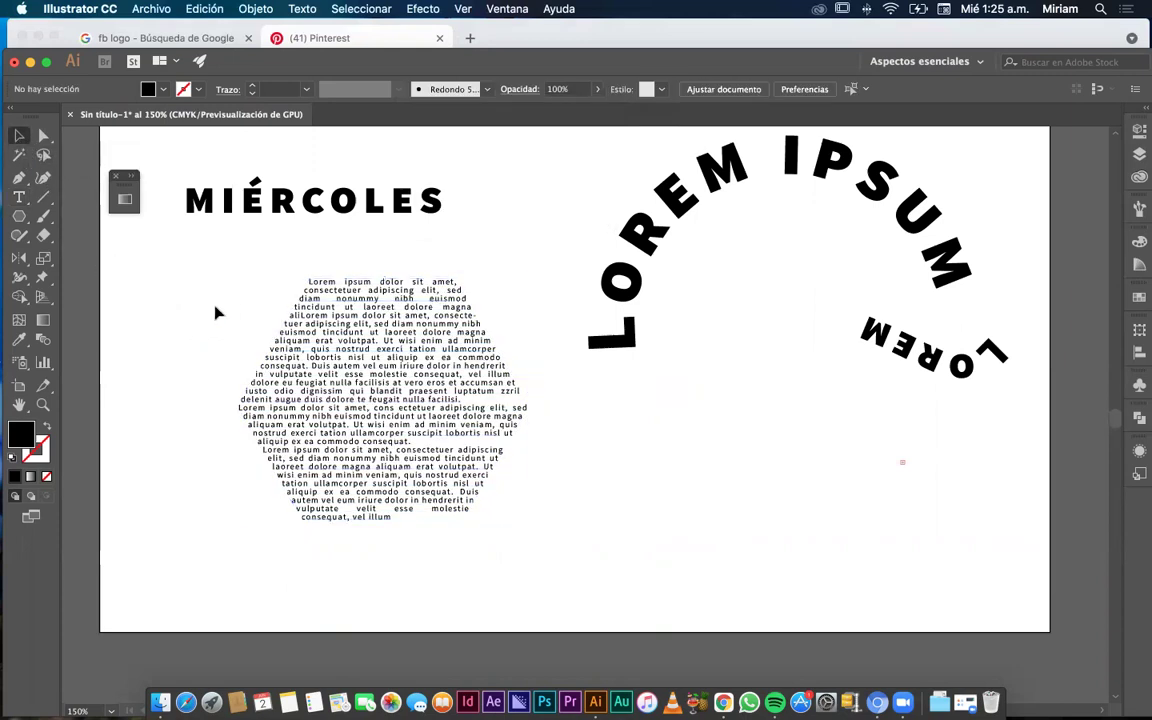
Move the small inverted "LOREM" text down toward the bottom of the circular text's path.
scroll(216, 311, up, 1)
scroll(216, 311, down, 1)
scroll(216, 311, up, 2)
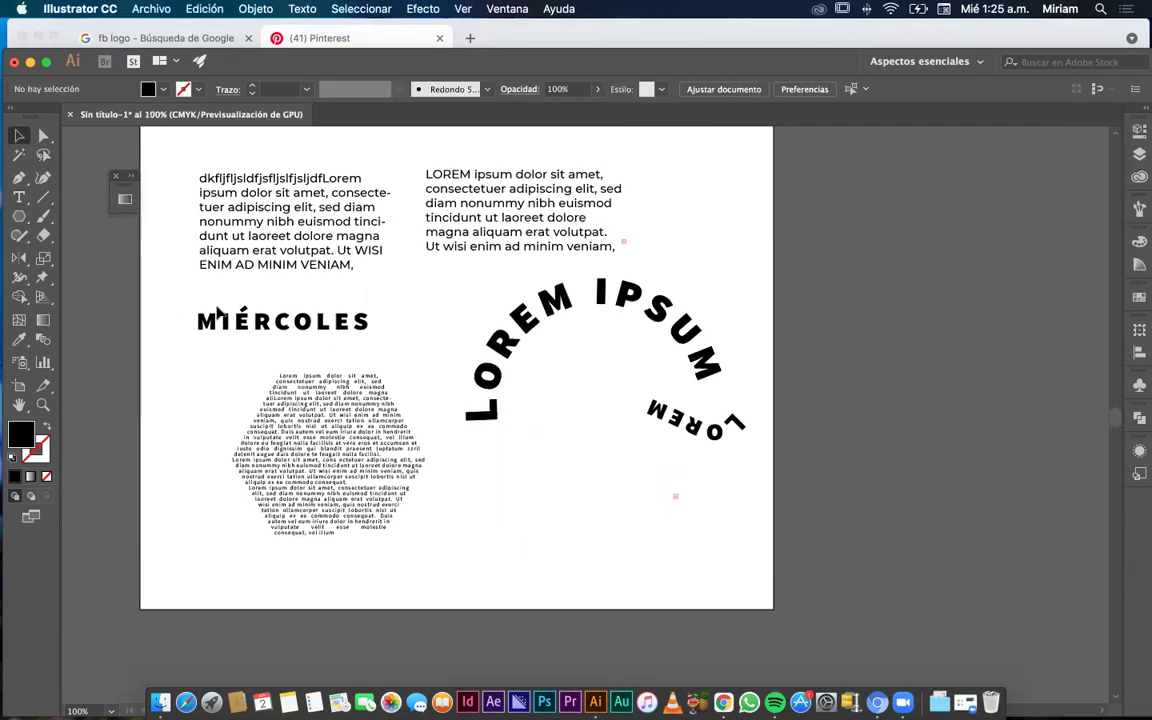
scroll(216, 311, up, 3)
scroll(221, 313, left, 2)
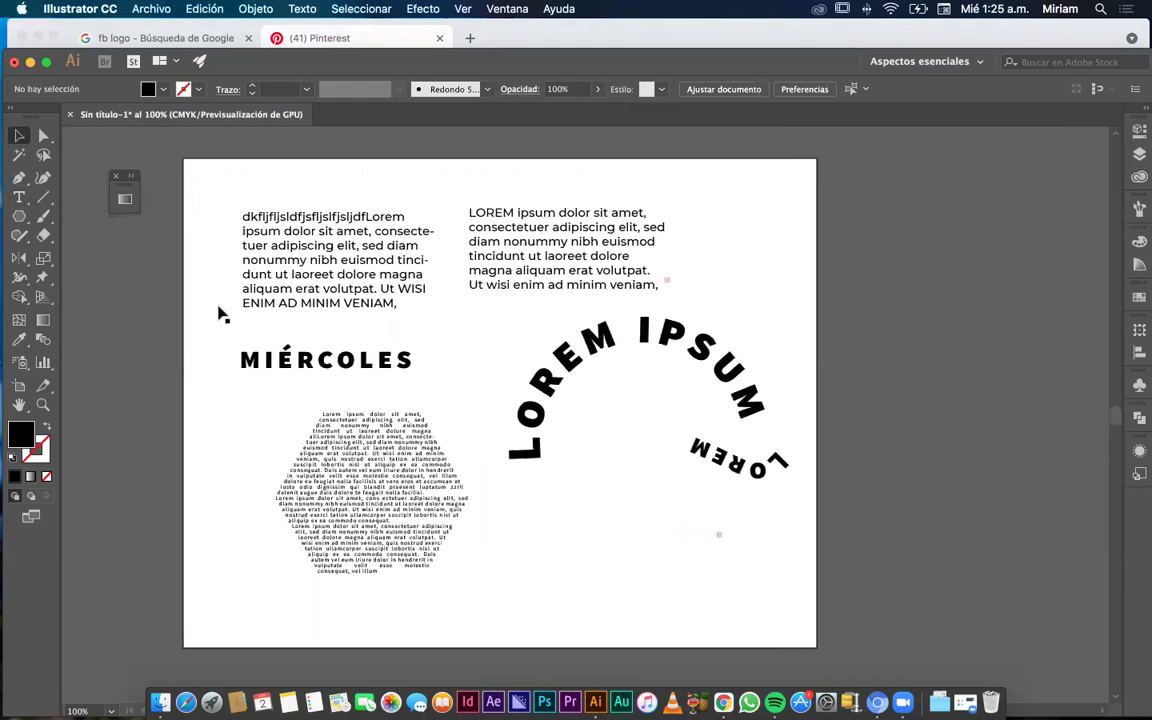
drag(722, 464, 682, 538)
Reposition the circular "LOREM IPSUM" text so the small "LOREM" sits along the bottom of its circle.
drag(727, 382, 738, 438)
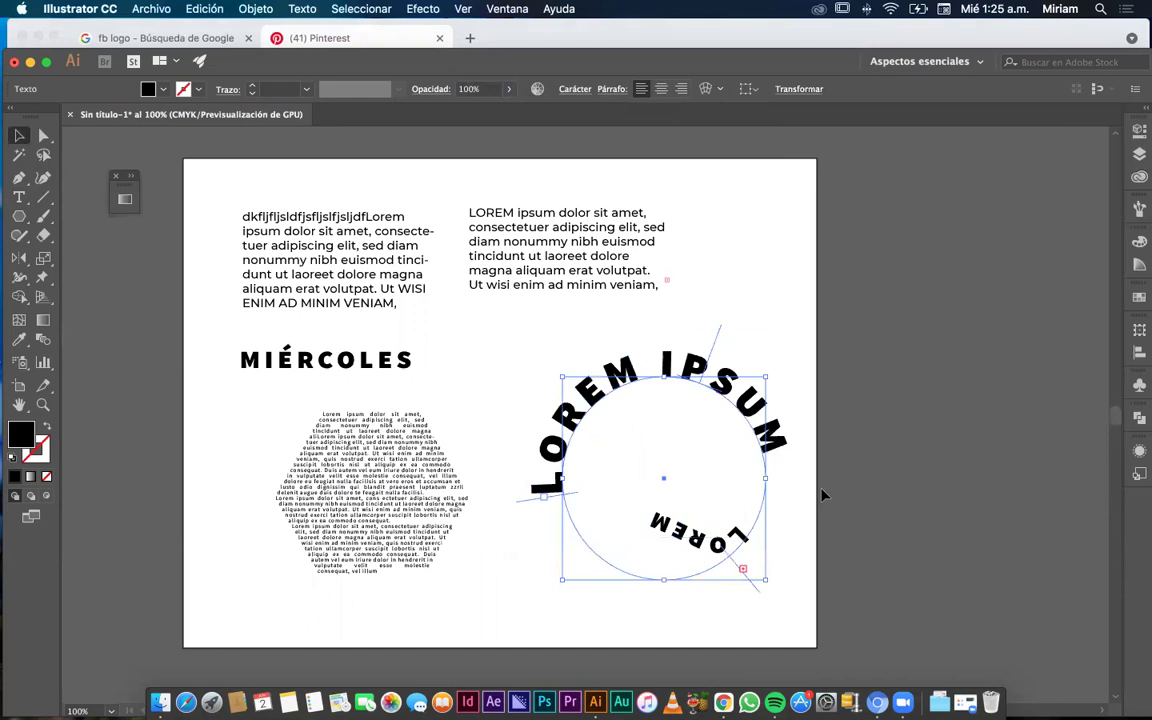
click(738, 438)
click(548, 482)
mouse_move(556, 485)
mouse_down()
mouse_move(572, 425)
mouse_move(694, 411)
mouse_move(696, 452)
mouse_move(606, 387)
mouse_move(575, 485)
mouse_up()
drag(568, 412, 573, 359)
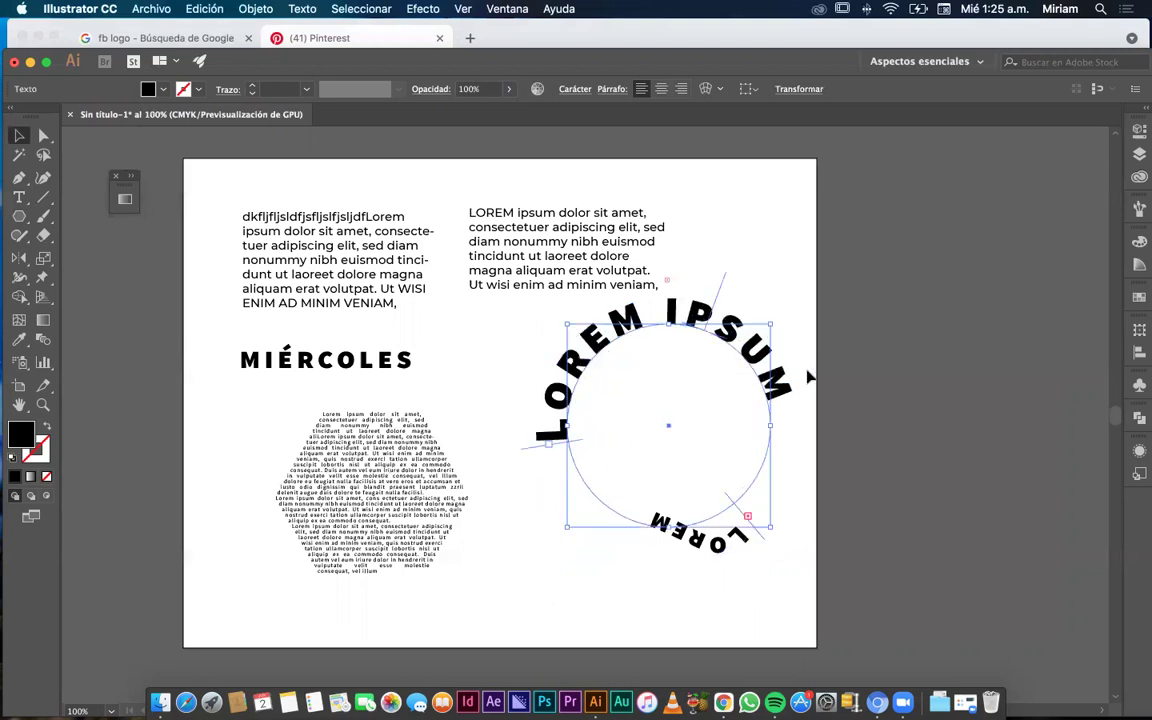
scroll(815, 403, up, 2)
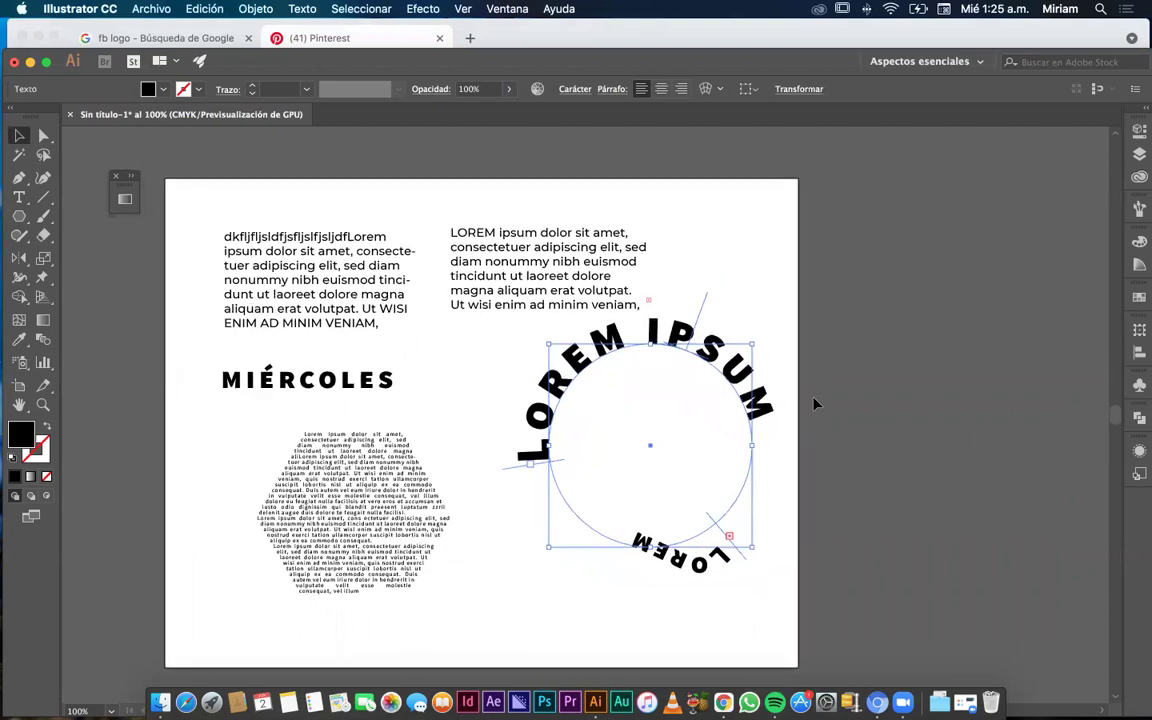